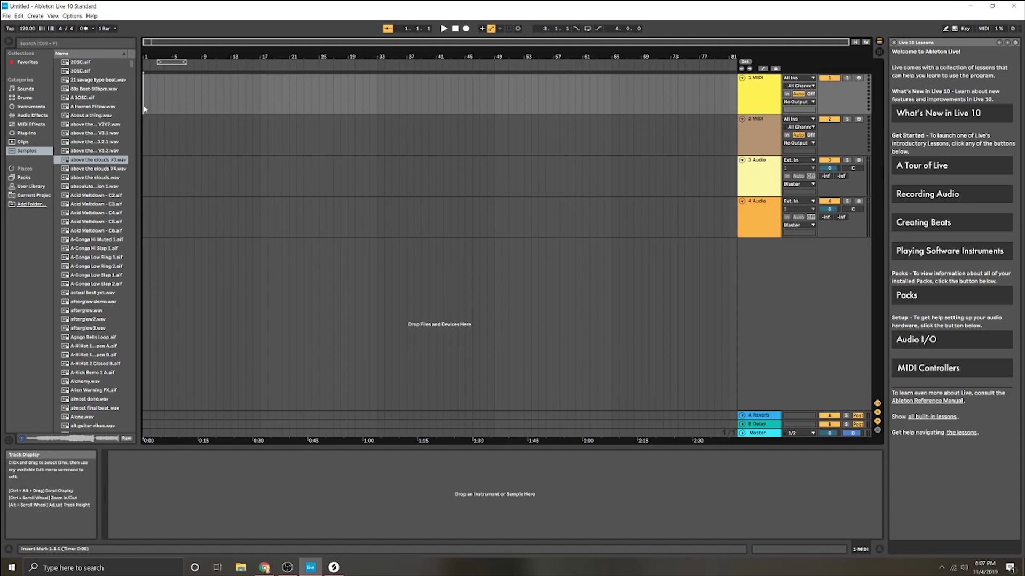
# Switch to Splice and place the PMRDW2_Kick_Iron_Jet sample at the start of the first track
pyautogui.click(333, 567)
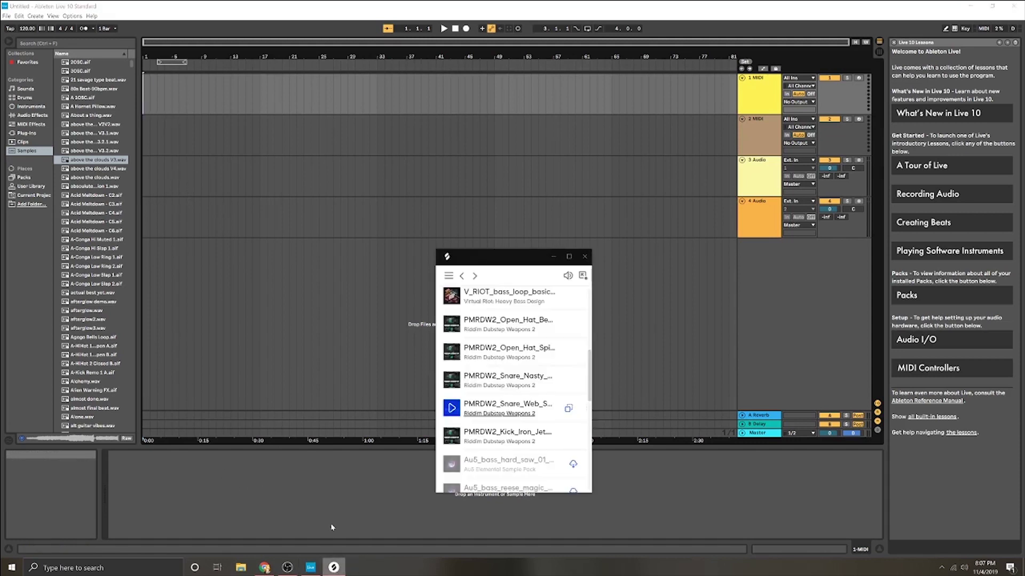
pyautogui.scroll(-2, 516, 353)
pyautogui.scroll(2, 517, 353)
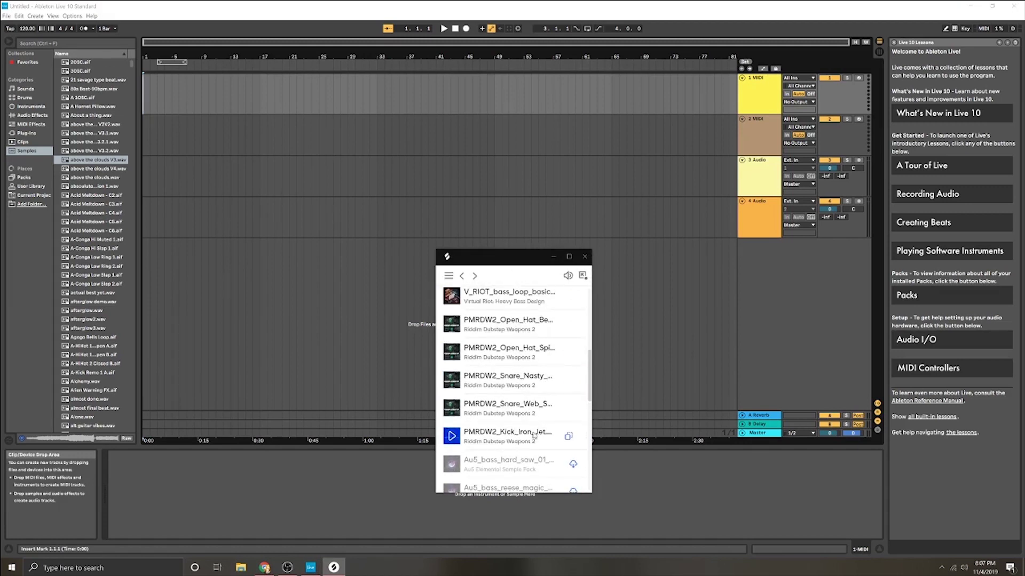
pyautogui.moveTo(472, 444); pyautogui.dragTo(144, 95)
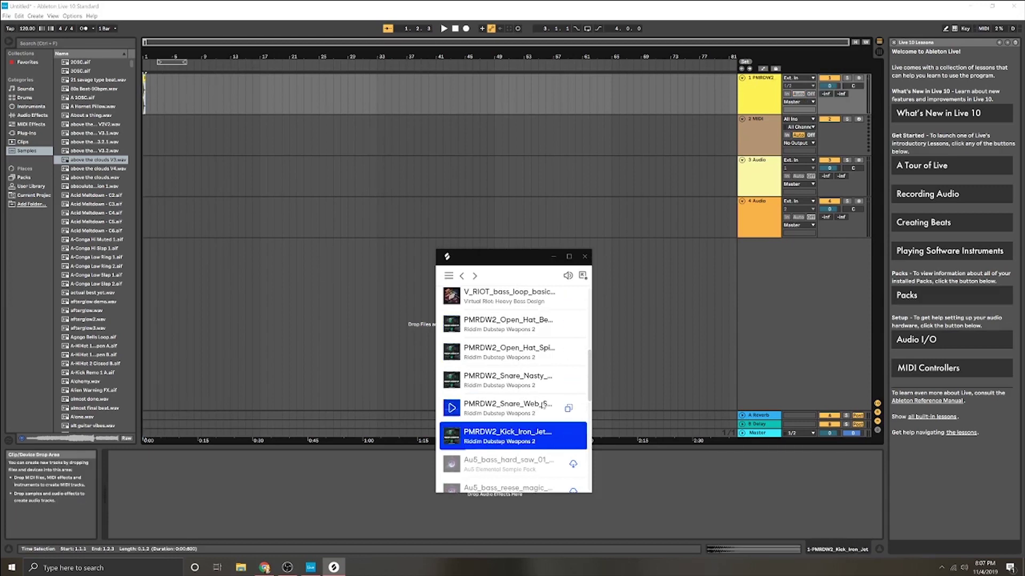
pyautogui.moveTo(539, 409); pyautogui.dragTo(491, 407)
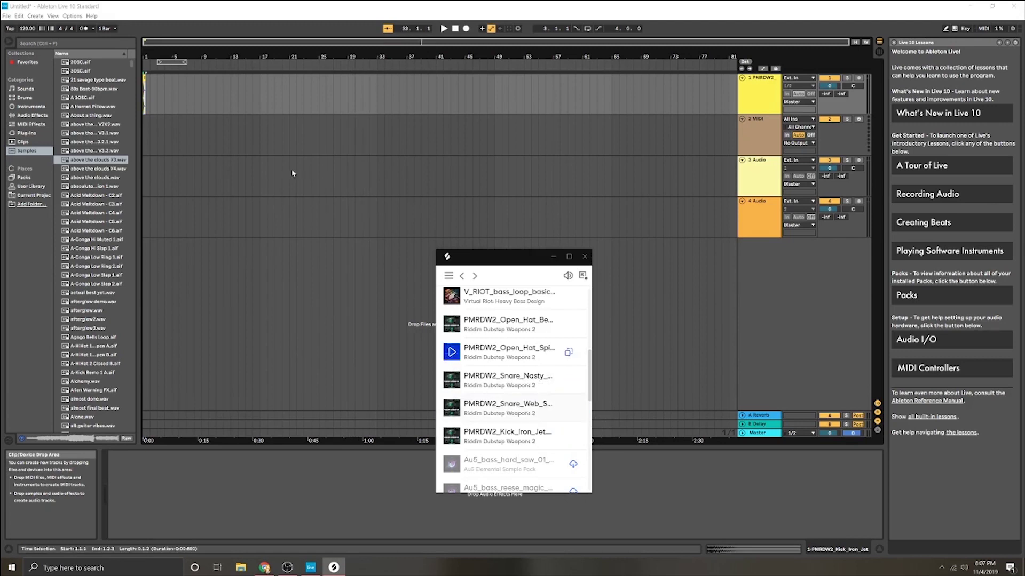
pyautogui.click(553, 256)
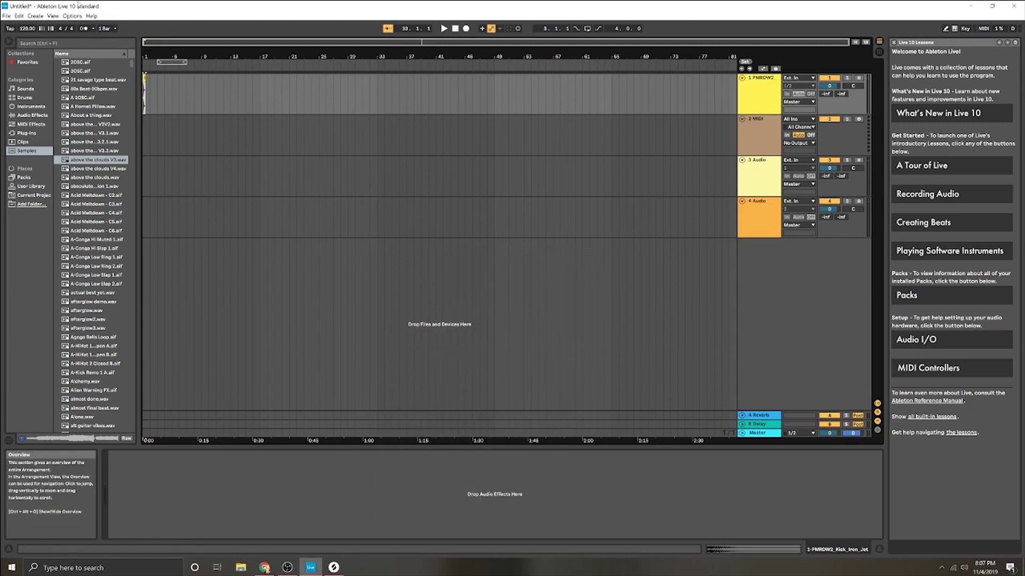
# Set the project tempo to 150 BPM
pyautogui.moveTo(33, 32); pyautogui.dragTo(33, 30)
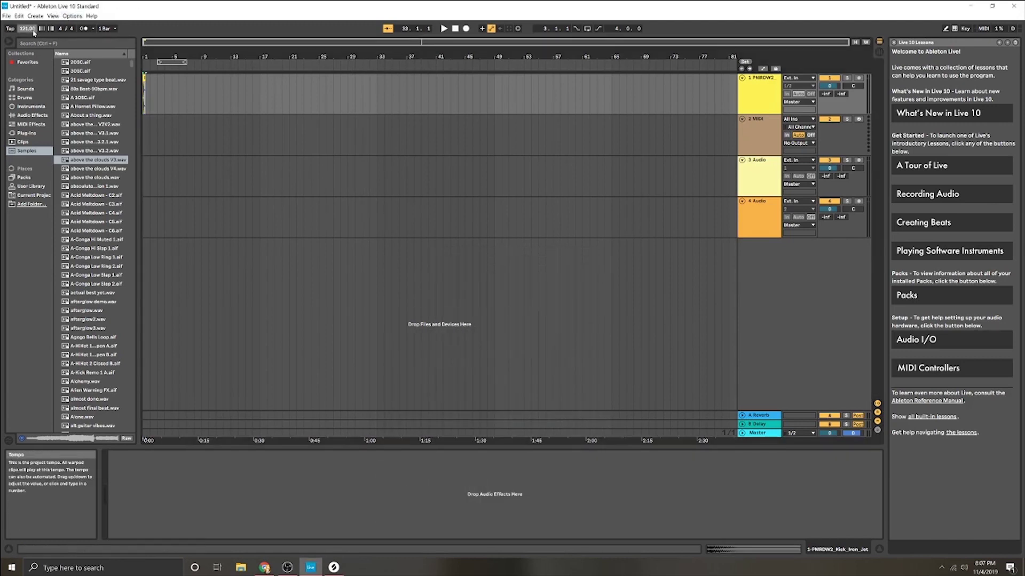
pyautogui.write('150')
pyautogui.press('Return')
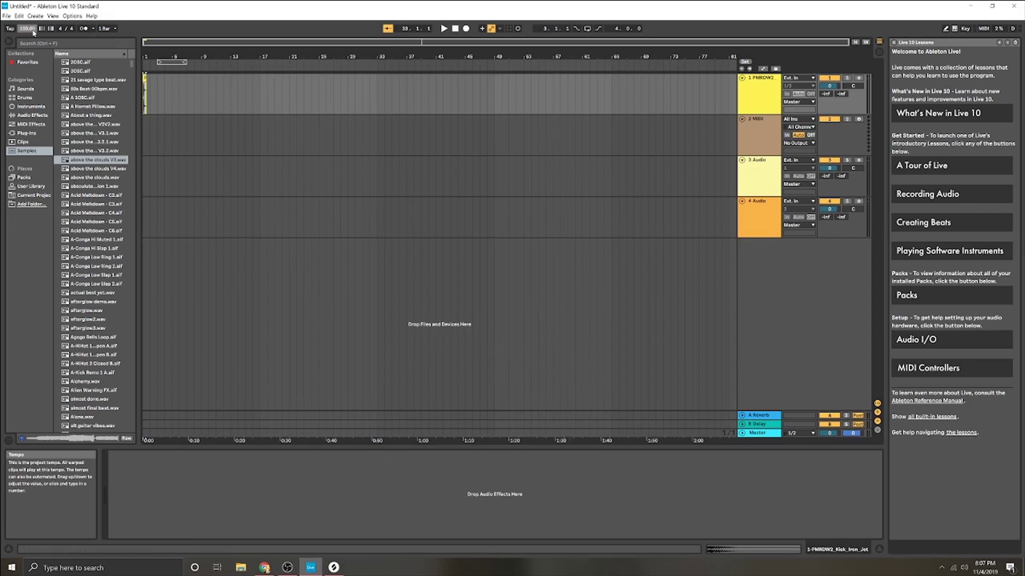
# Place the PMRDW2 Snare Web sample at 1.3 and Snare Nasty at 2.3 on the second track, and repeat the kick around 1.4
pyautogui.click(145, 104)
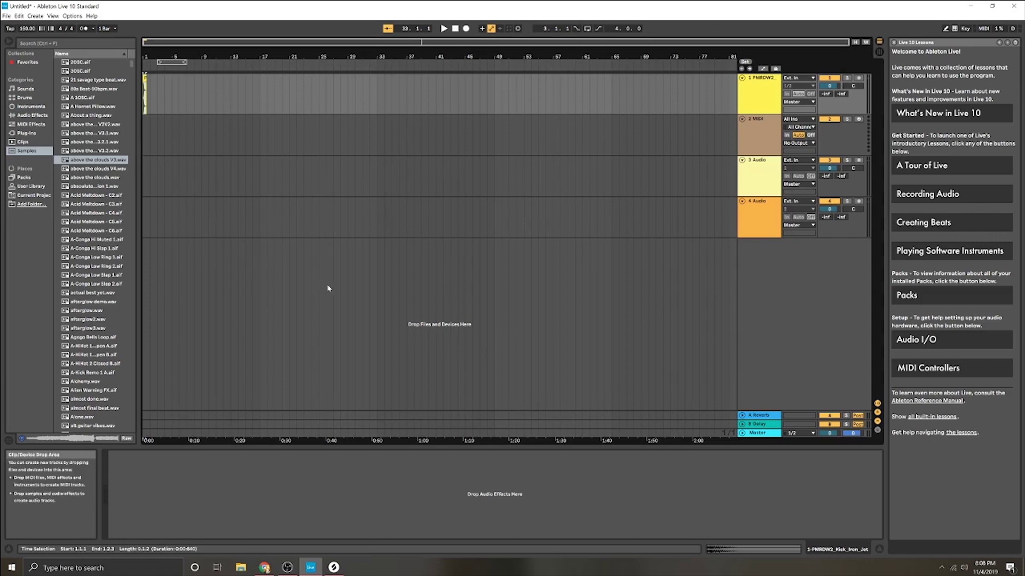
pyautogui.press('z')
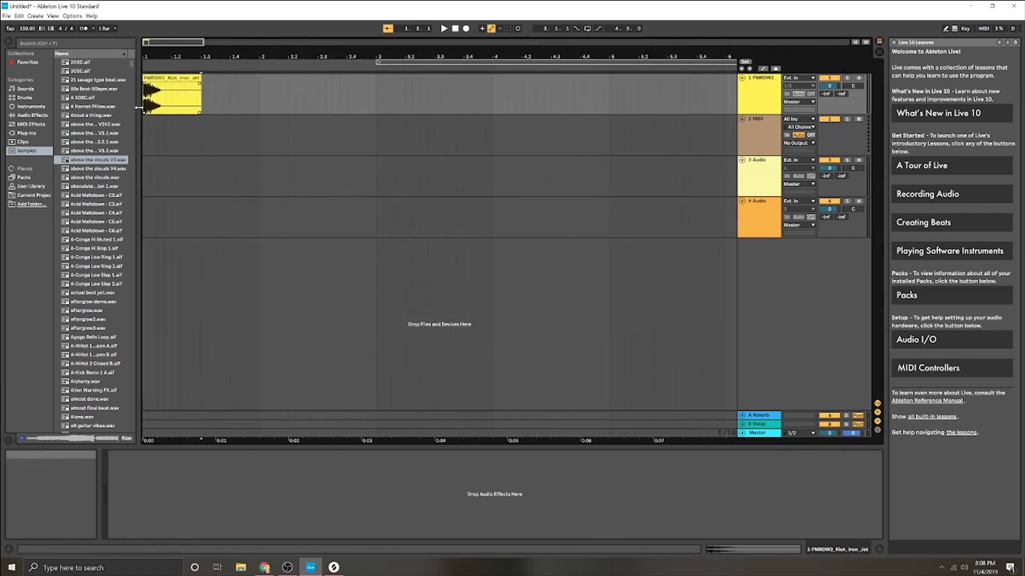
pyautogui.click(334, 567)
pyautogui.moveTo(507, 379); pyautogui.dragTo(206, 140)
pyautogui.moveTo(216, 119); pyautogui.dragTo(332, 119)
pyautogui.click(334, 568)
pyautogui.moveTo(507, 408); pyautogui.dragTo(205, 140)
pyautogui.moveTo(170, 78); pyautogui.dragTo(258, 79)
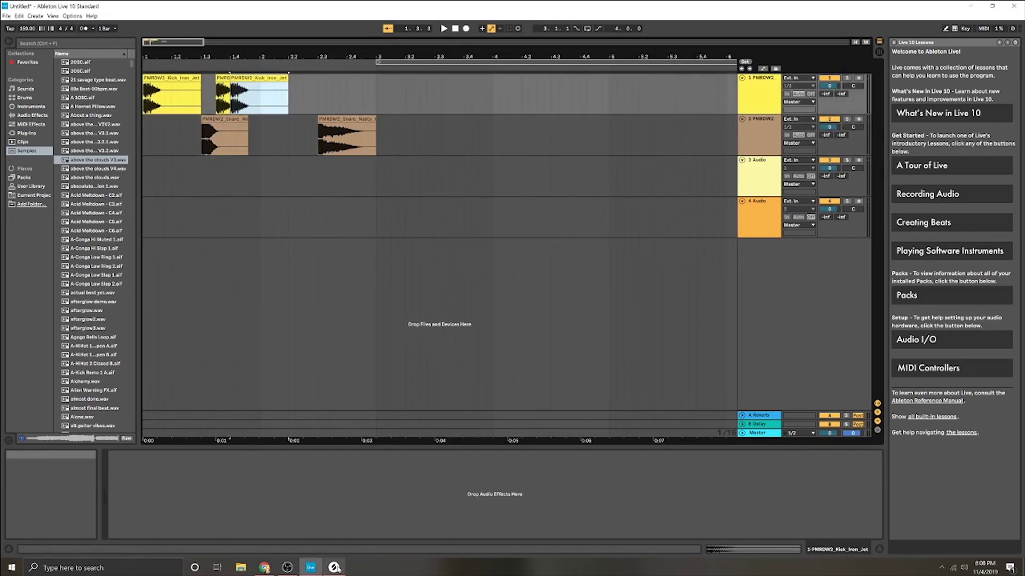
# Place the PMRDW2_Open_Hat_Spider sample from Splice on the third track and repeat it as off-beat hits between the kicks and snares
pyautogui.click(335, 568)
pyautogui.moveTo(507, 442); pyautogui.dragTo(183, 177)
pyautogui.moveTo(184, 160); pyautogui.dragTo(241, 160)
pyautogui.press('space')
# Duplicate the two-bar kick, snare and hat pattern into bars 3 and 4 and play it back
pyautogui.click(171, 78)
pyautogui.hotkey('ctrl', 'd')
pyautogui.press('space')
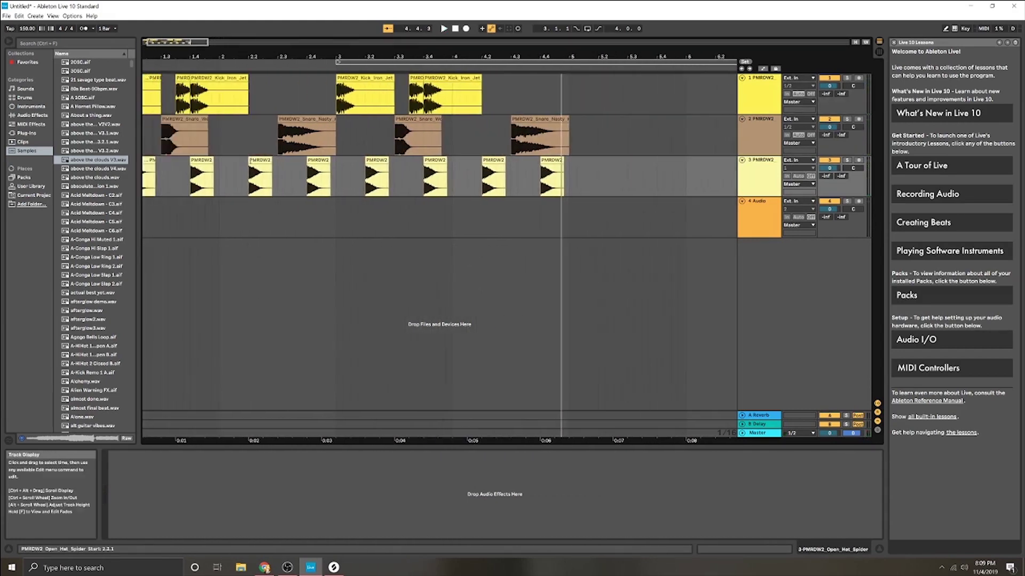
pyautogui.press('Home')
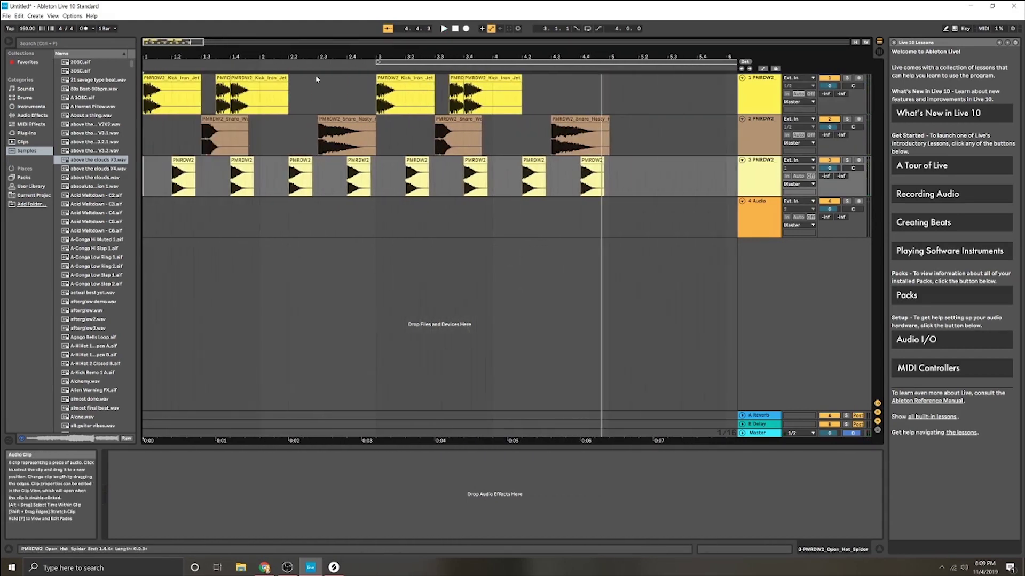
# Split off a one-beat piece of the Nasty snare, reverse it in front of the hit at 2.3, and copy it to 4.2
pyautogui.click(346, 144)
pyautogui.hotkey('ctrl', 'e')
pyautogui.moveTo(322, 120); pyautogui.dragTo(292, 138)
pyautogui.rightClick(305, 120)
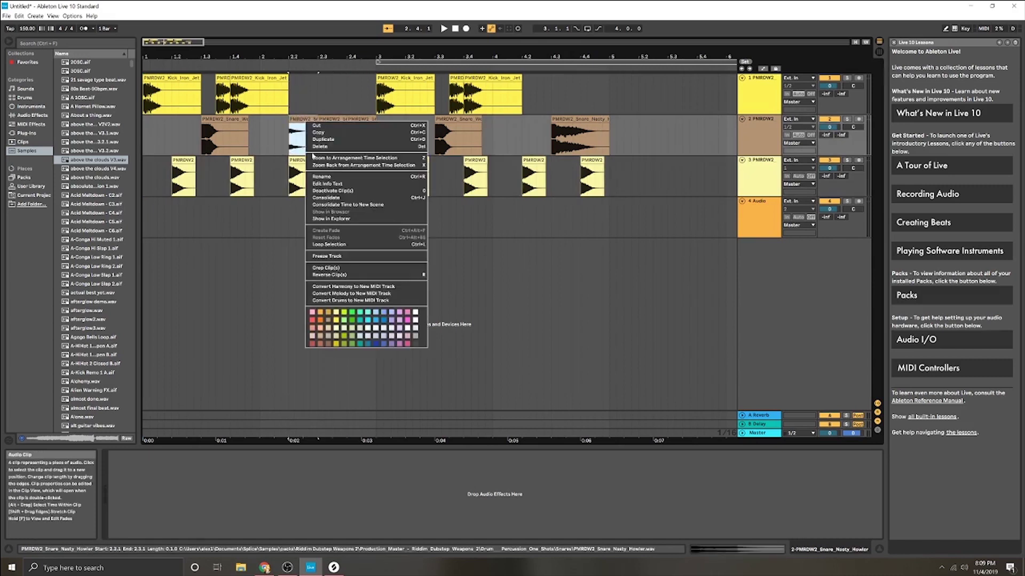
pyautogui.click(333, 275)
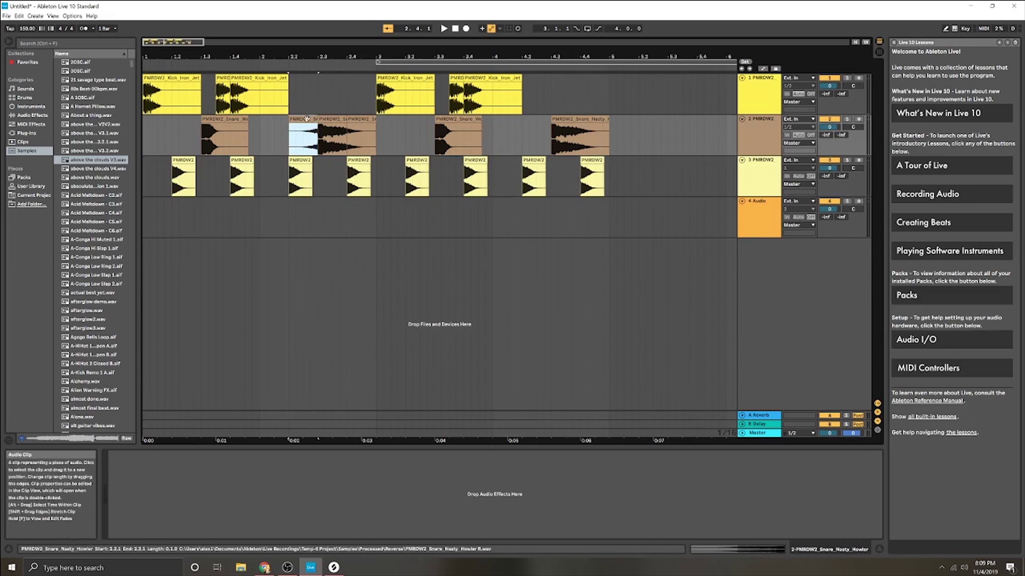
pyautogui.moveTo(305, 120); pyautogui.dragTo(544, 136)
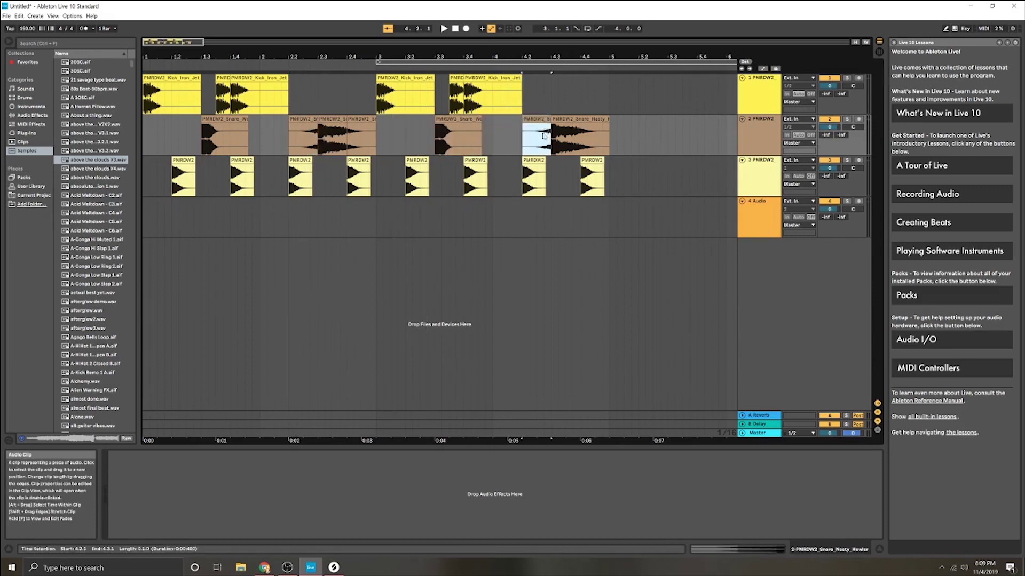
# Play the drum pattern from the start to audition the reversed snares
pyautogui.click(274, 136)
pyautogui.click(148, 152)
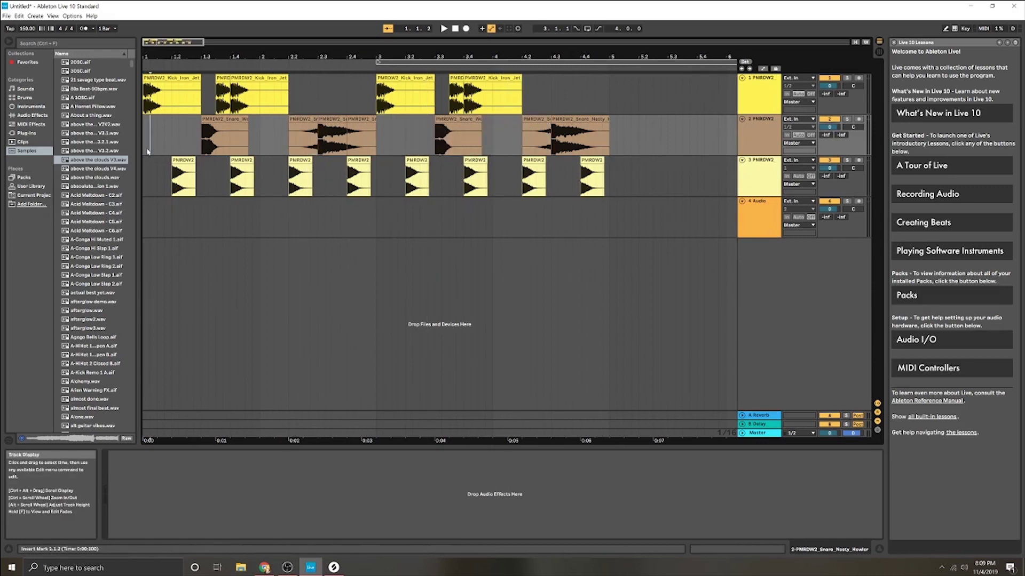
pyautogui.press('space')
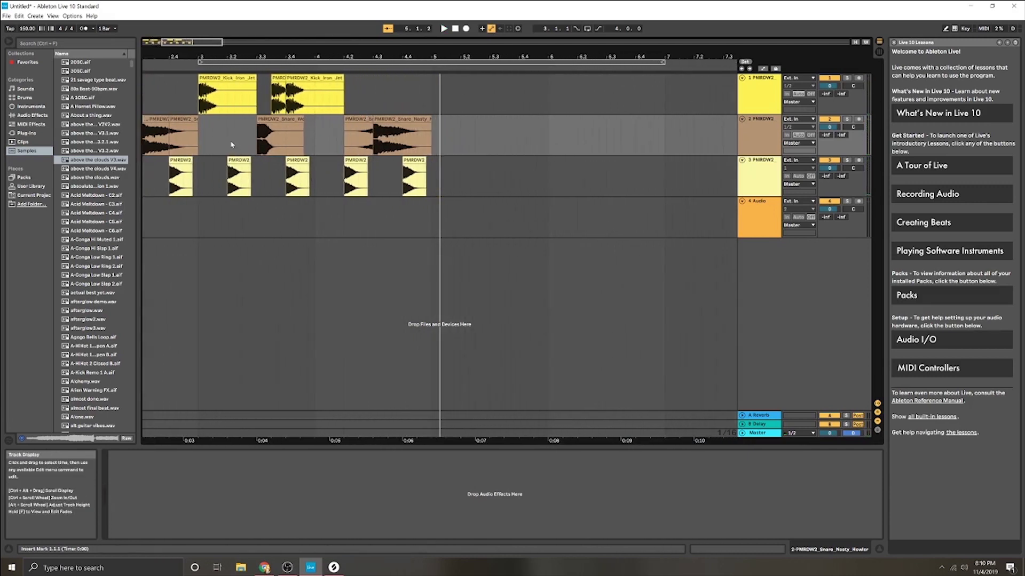
pyautogui.hscroll(1, 231, 144)
pyautogui.hscroll(-7, 210, 161)
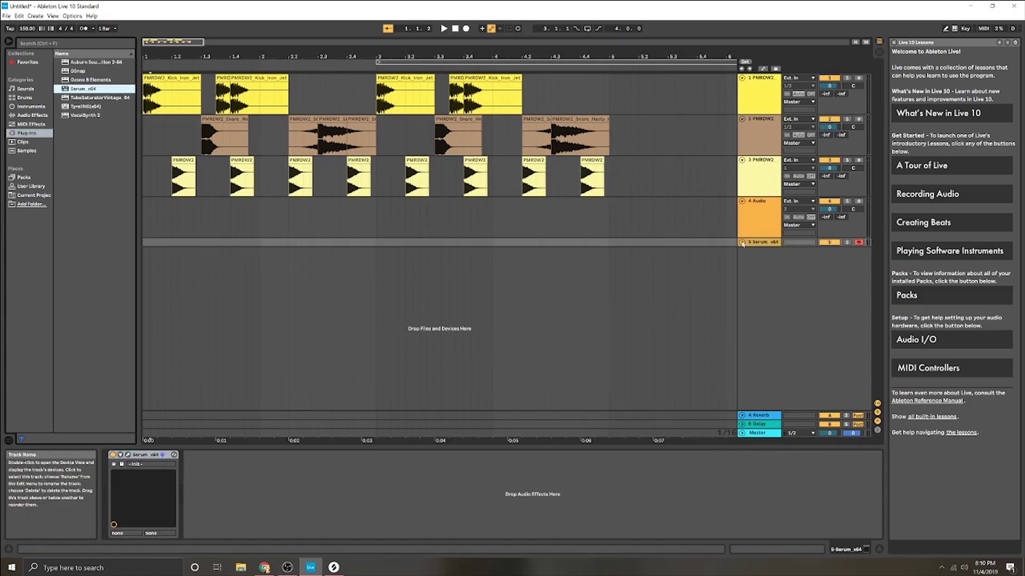
# Create a one-bar MIDI clip at the start of the Serum track
pyautogui.click(150, 247)
pyautogui.doubleClick(147, 244)
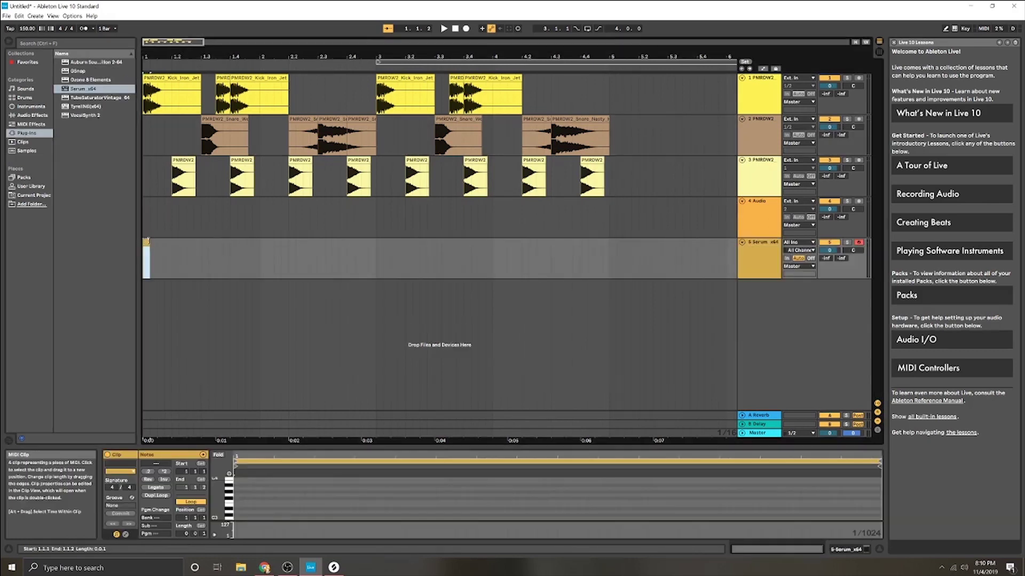
pyautogui.moveTo(150, 243); pyautogui.dragTo(259, 242)
# Draw a four-note chord spanning A1 to G3 at the start of the clip, lasting until 1.3
pyautogui.click(230, 427)
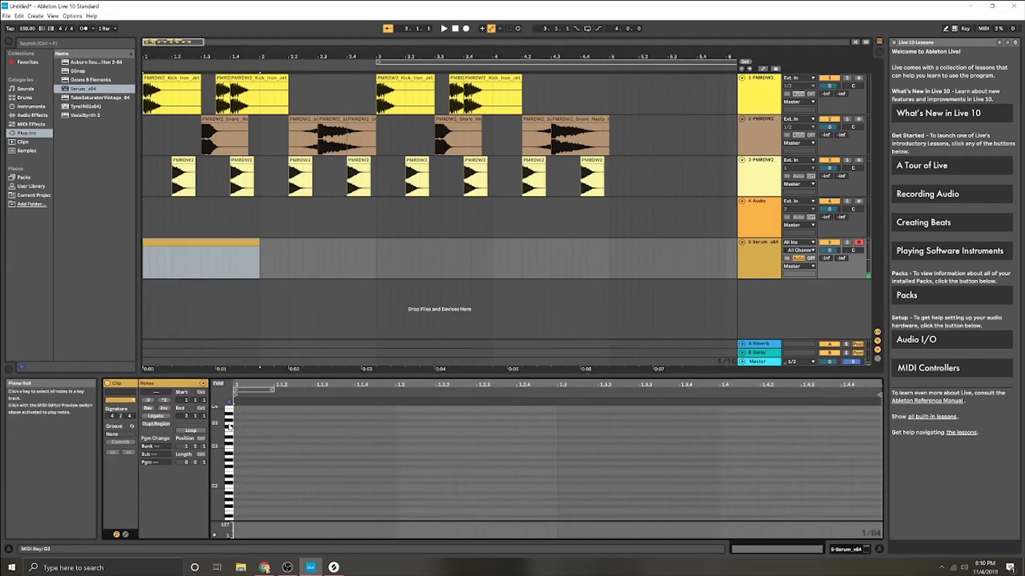
pyautogui.doubleClick(239, 496)
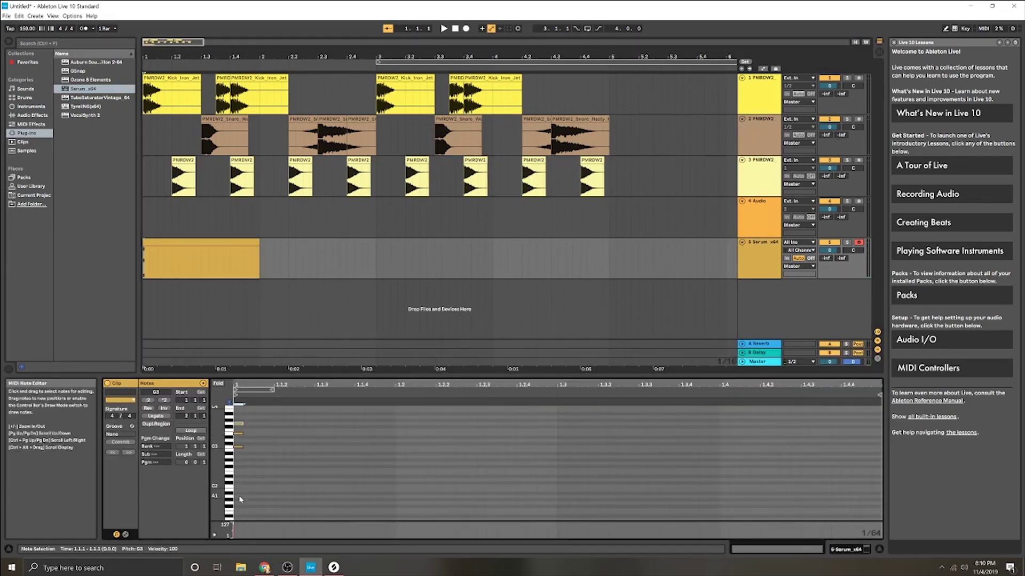
pyautogui.doubleClick(239, 447)
pyautogui.doubleClick(238, 434)
pyautogui.doubleClick(238, 423)
pyautogui.moveTo(244, 423); pyautogui.dragTo(557, 424)
pyautogui.press('space')
# Add a second chord spanning A1 to G3 at 1.4 and extend the clip to 2.4
pyautogui.doubleClick(724, 433)
pyautogui.doubleClick(724, 423)
pyautogui.moveTo(730, 434); pyautogui.dragTo(882, 434)
pyautogui.moveTo(260, 243); pyautogui.dragTo(348, 259)
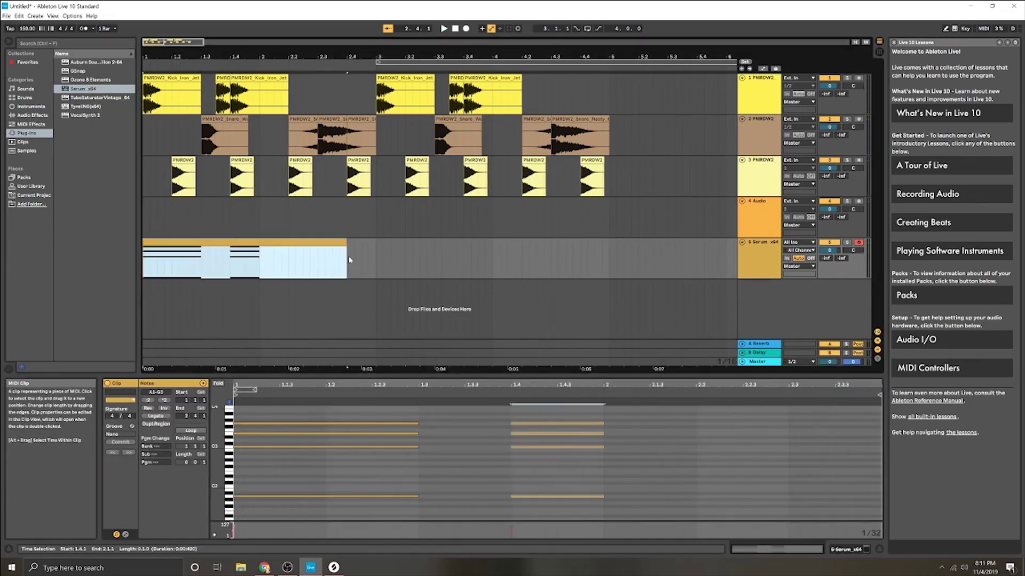
pyautogui.hotkey('ctrl', 'd')
pyautogui.press('space')
# Lengthen the second chord's A1 note to 2.3 and add a higher voicing above it from halfway through beat 2.1
pyautogui.moveTo(604, 434); pyautogui.dragTo(789, 423)
pyautogui.doubleClick(655, 433)
pyautogui.doubleClick(655, 423)
pyautogui.moveTo(650, 496); pyautogui.dragTo(789, 497)
pyautogui.press('space')
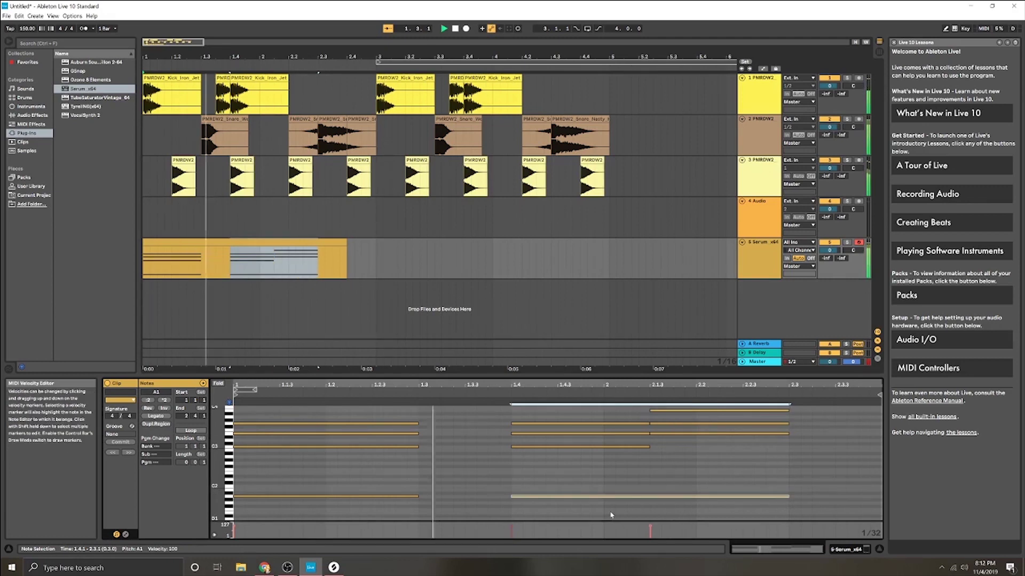
# Draw a third chord spanning A1 to D4 from 3.1 to 3.3 and lengthen the Serum clip to the start of bar 5
pyautogui.press('space')
pyautogui.moveTo(346, 243); pyautogui.dragTo(492, 243)
pyautogui.doubleClick(668, 505)
pyautogui.doubleClick(669, 433)
pyautogui.doubleClick(669, 420)
pyautogui.doubleClick(669, 410)
pyautogui.moveTo(664, 407); pyautogui.dragTo(772, 503)
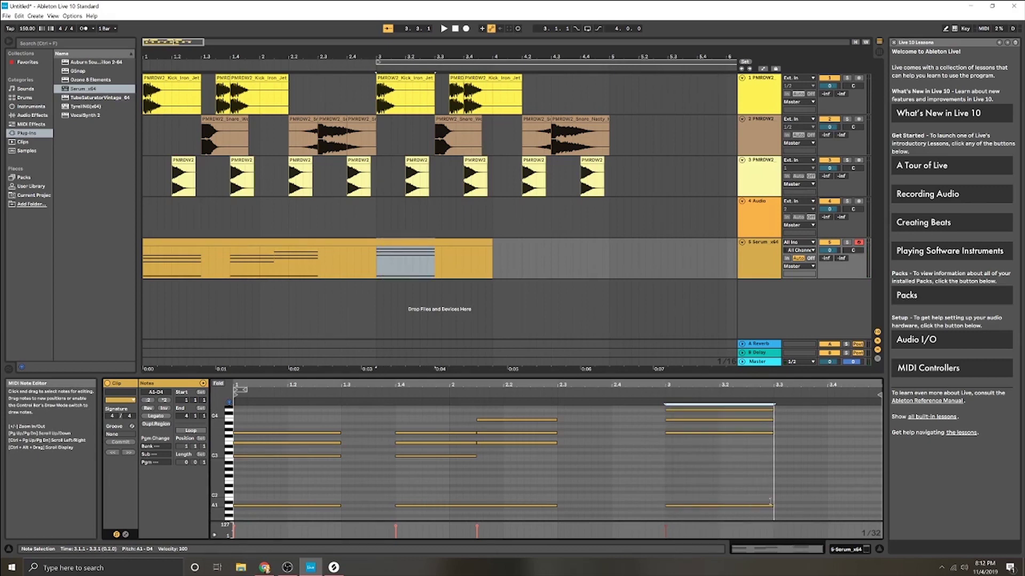
pyautogui.moveTo(770, 502); pyautogui.dragTo(773, 503)
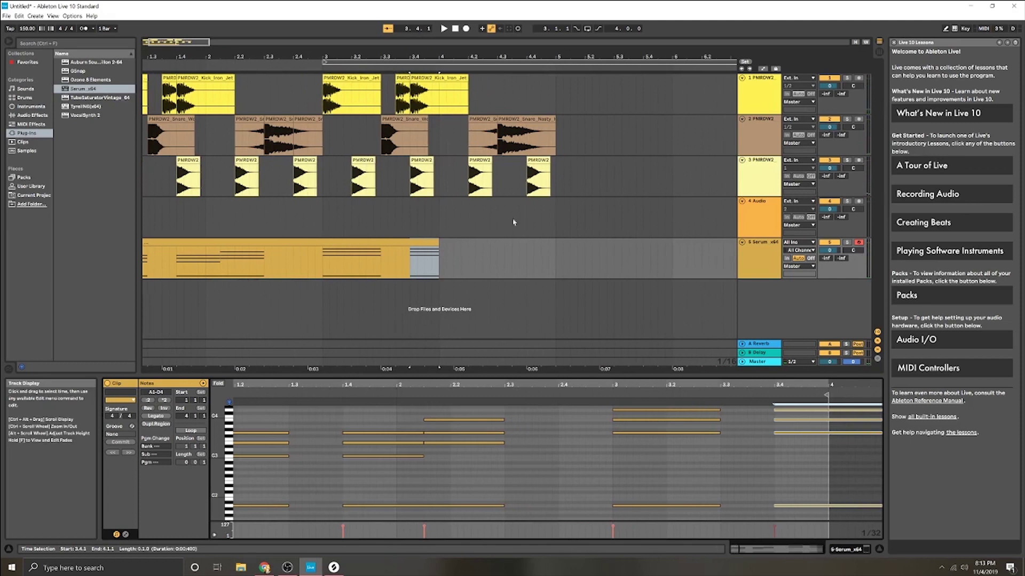
pyautogui.moveTo(438, 243); pyautogui.dragTo(556, 253)
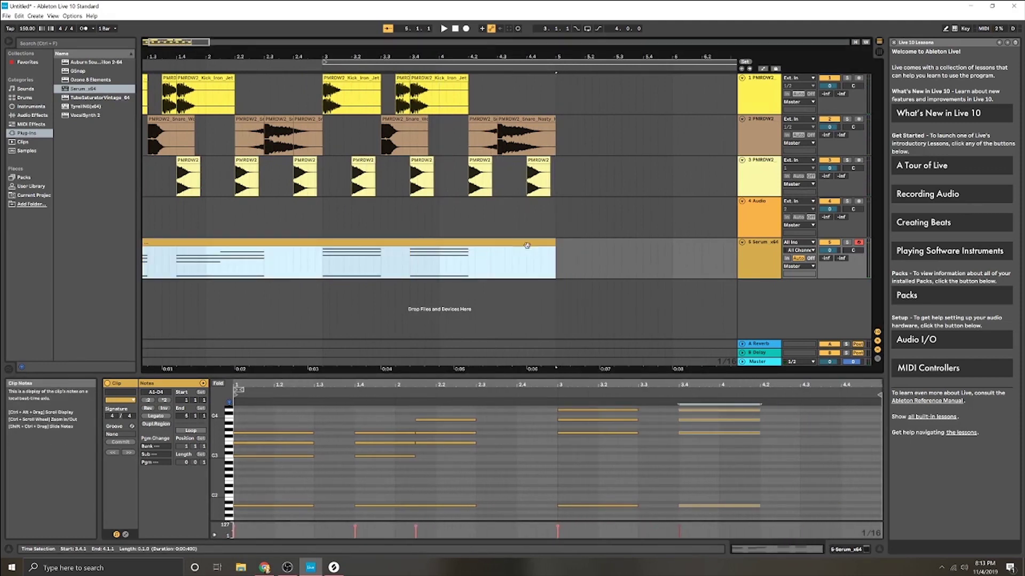
# Set the unison of Serum's oscillator A to 16 voices and play the chords with the drums
pyautogui.doubleClick(761, 247)
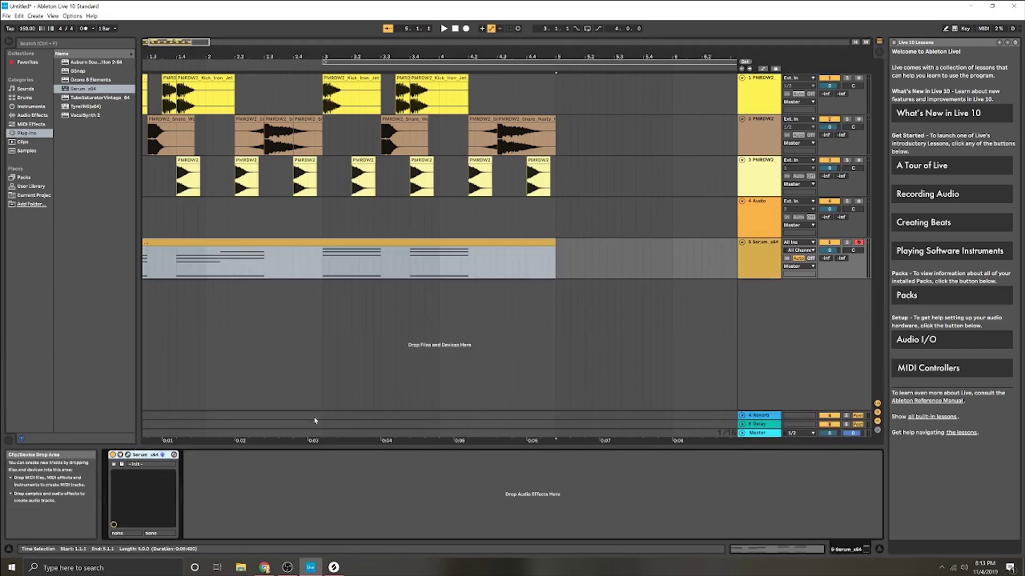
pyautogui.click(128, 455)
pyautogui.moveTo(428, 274); pyautogui.dragTo(450, 236)
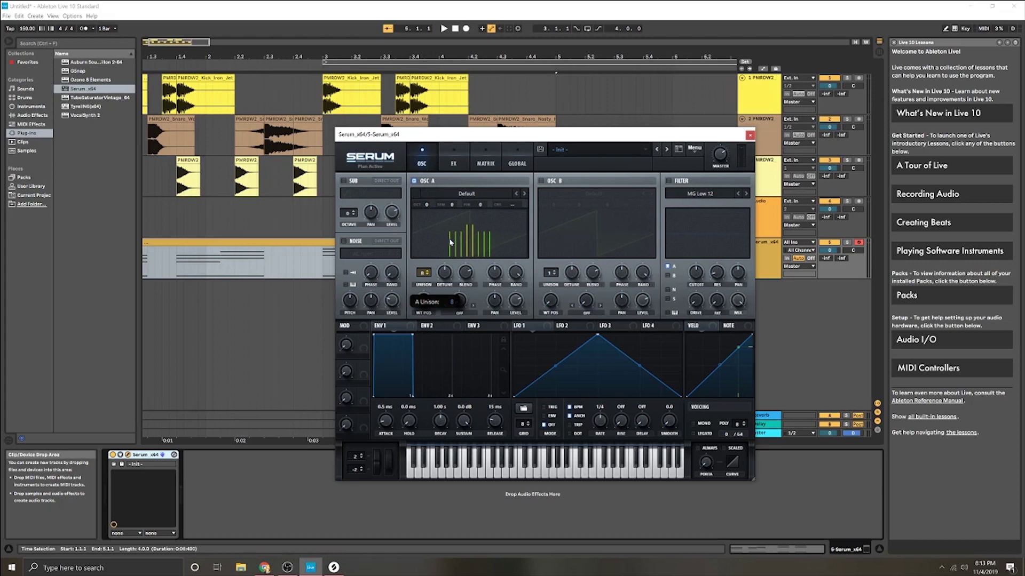
pyautogui.moveTo(450, 242); pyautogui.dragTo(456, 180)
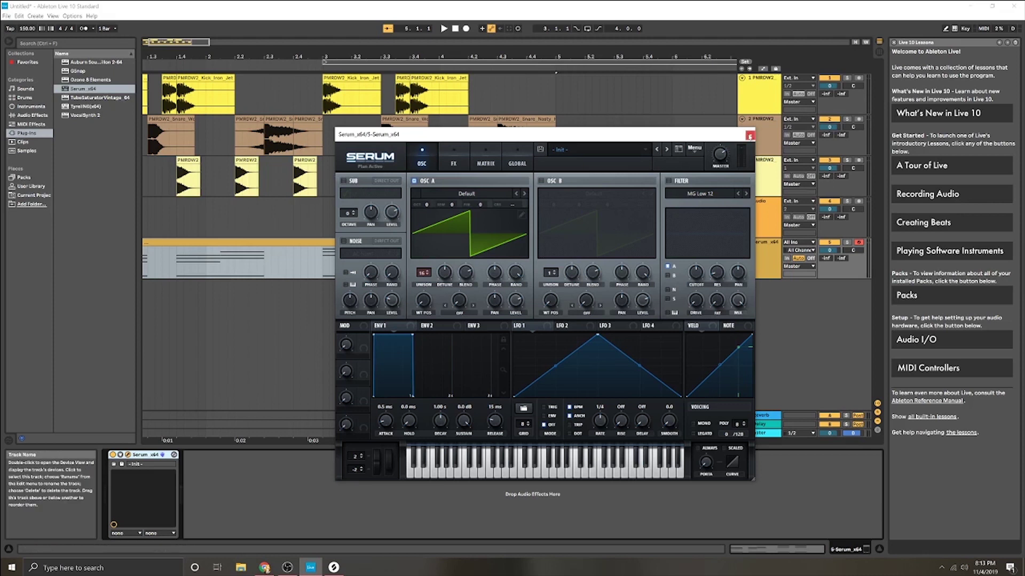
pyautogui.press('space')
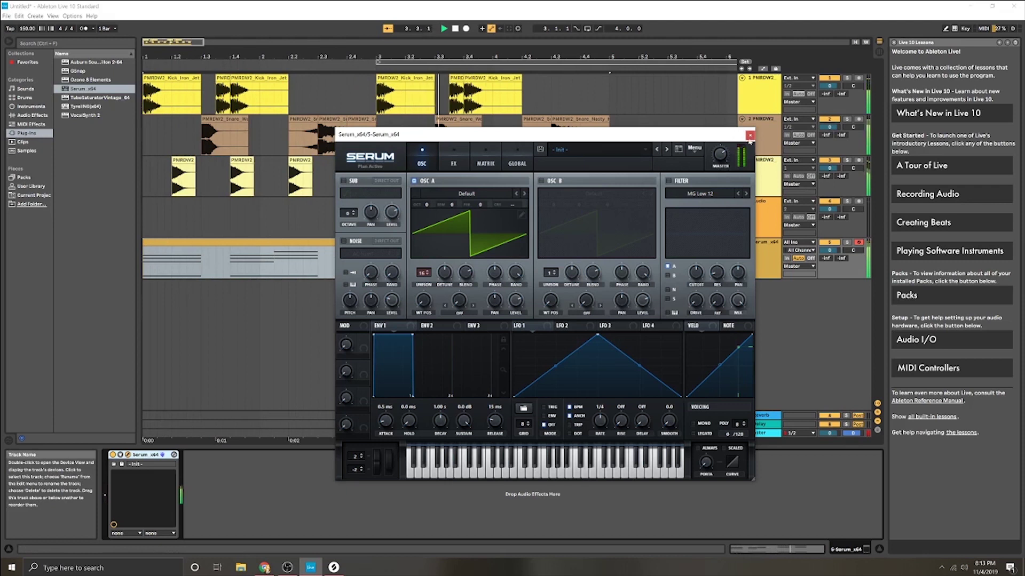
pyautogui.click(750, 135)
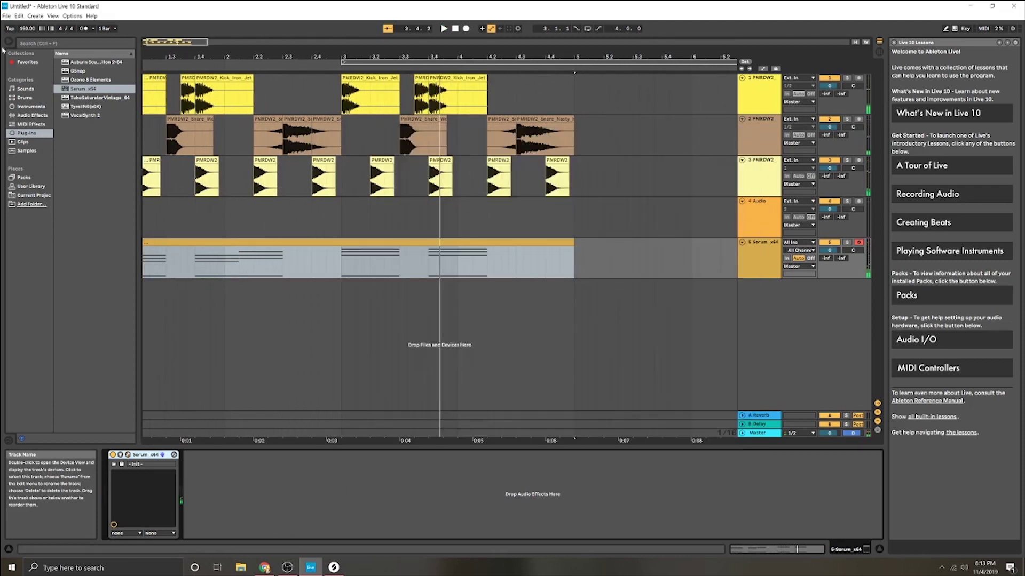
# Search the MIDI effects for "ARPEG" and add the Arpeggiator in front of Serum
pyautogui.hotkey('ctrl', 'f')
pyautogui.write('ARPEG')
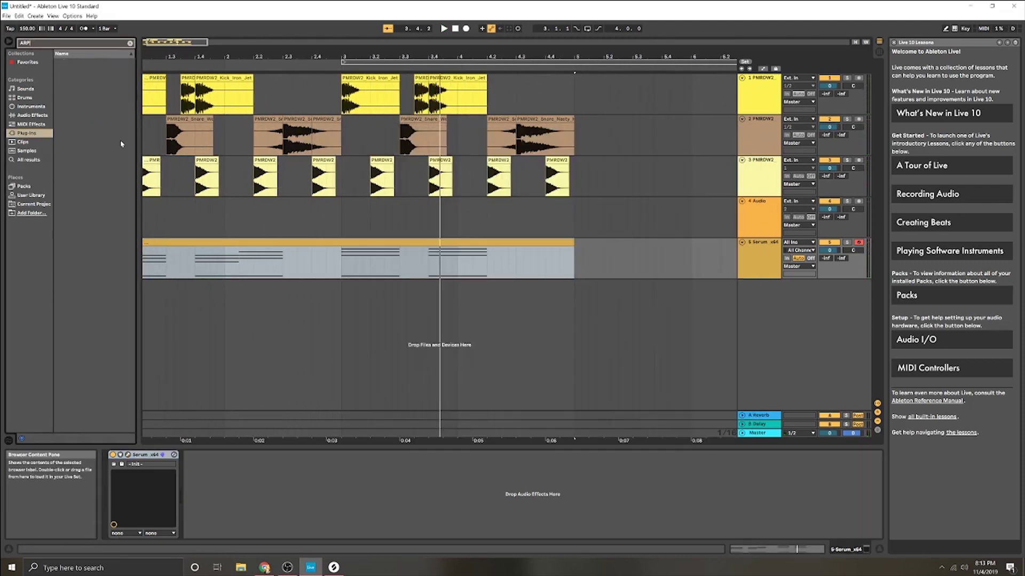
pyautogui.click(32, 114)
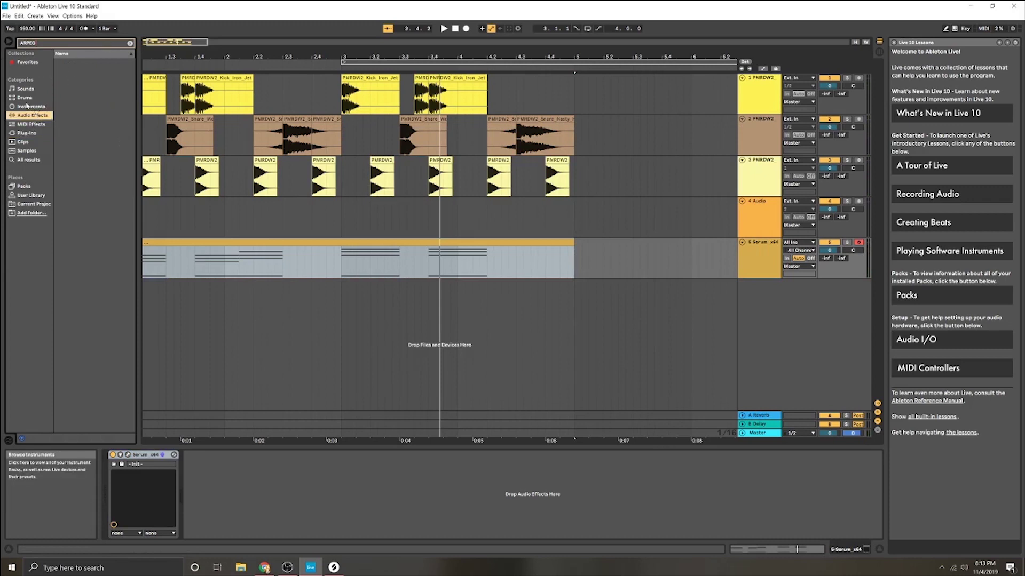
pyautogui.click(43, 125)
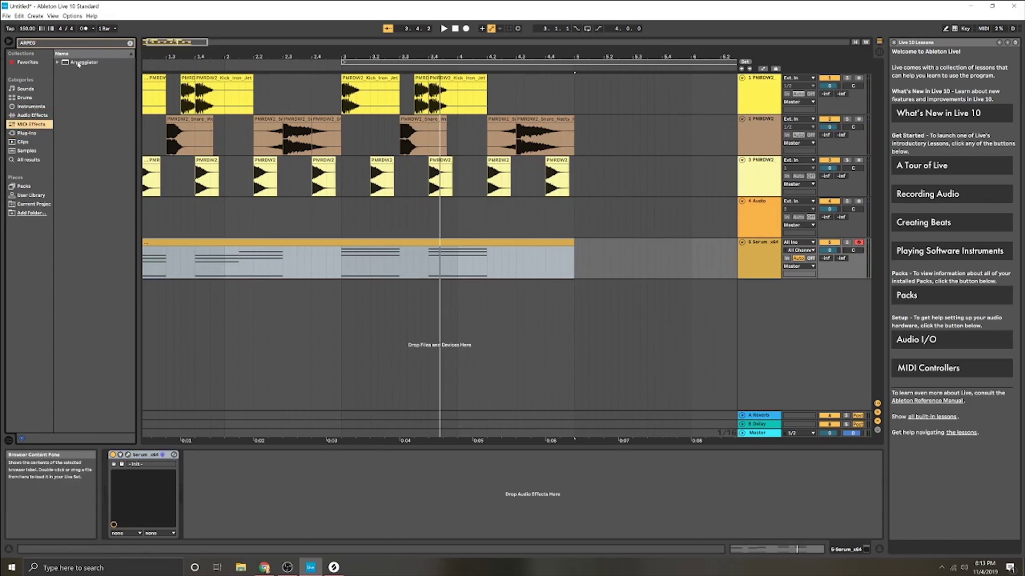
pyautogui.doubleClick(79, 64)
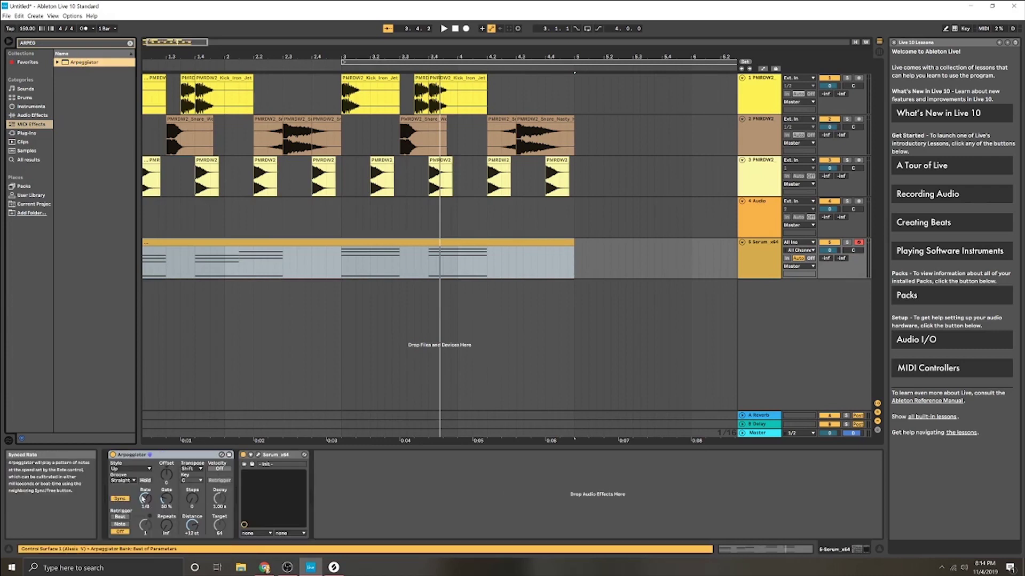
# Set the Arpeggiator's synced rate to 1/32 and its gate to 164 %, playing the chords with the drums
pyautogui.press('space')
pyautogui.press('space')
pyautogui.moveTo(141, 499)
pyautogui.mouseDown()
pyautogui.moveTo(142, 539)
pyautogui.moveTo(142, 488)
pyautogui.mouseUp()
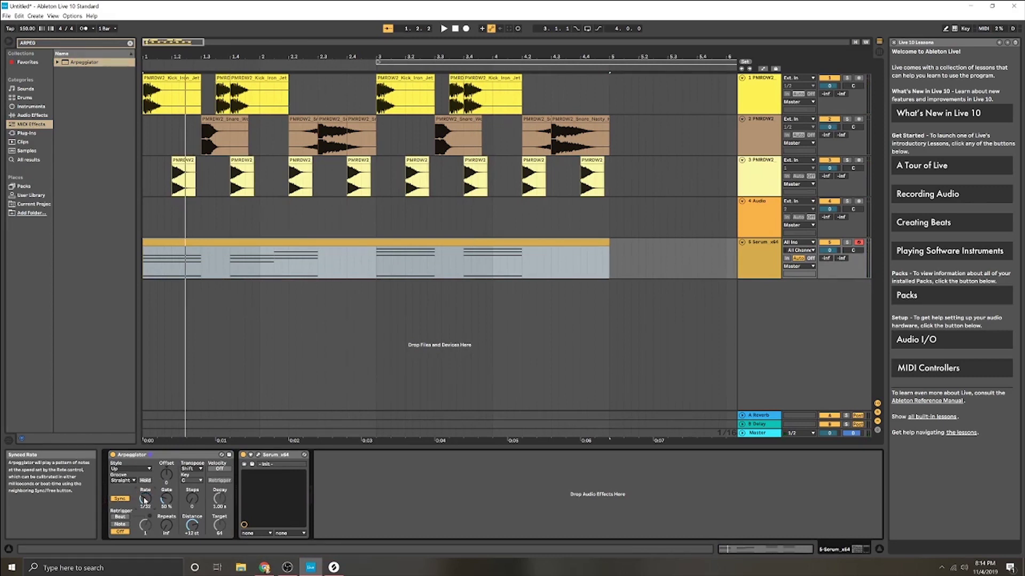
pyautogui.press('space')
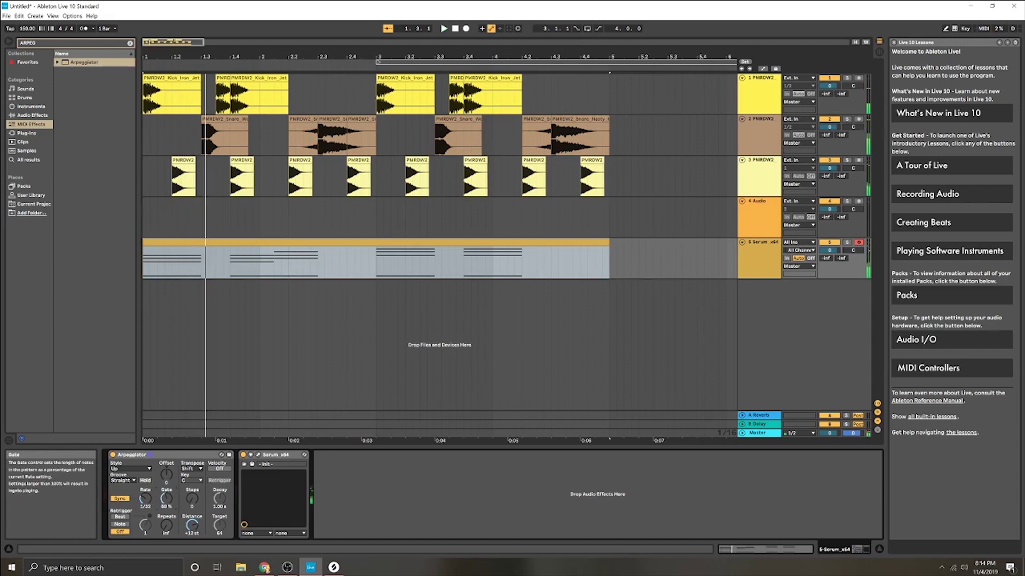
pyautogui.moveTo(167, 498); pyautogui.dragTo(167, 473)
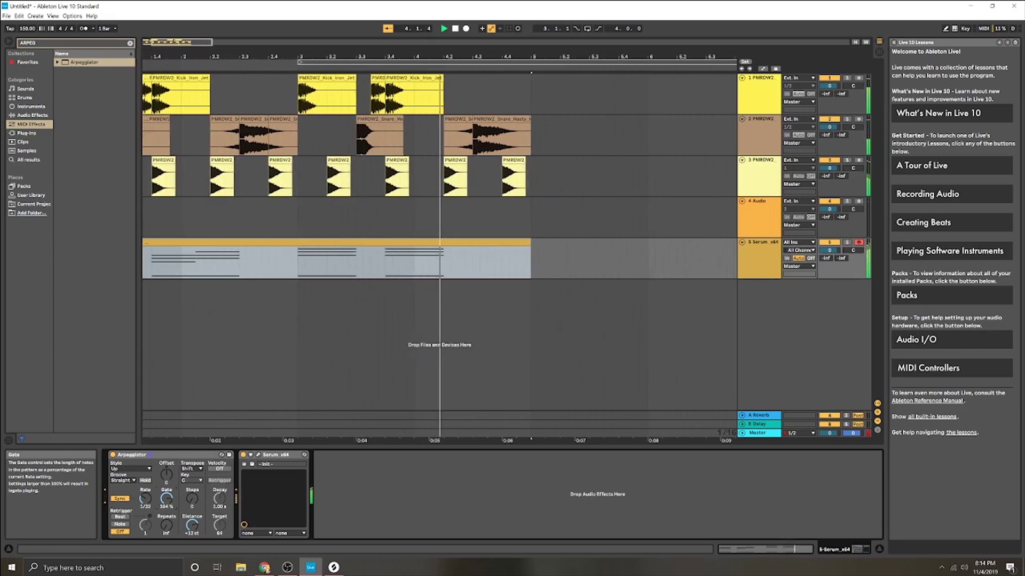
pyautogui.press('space')
pyautogui.press('space')
pyautogui.press('space')
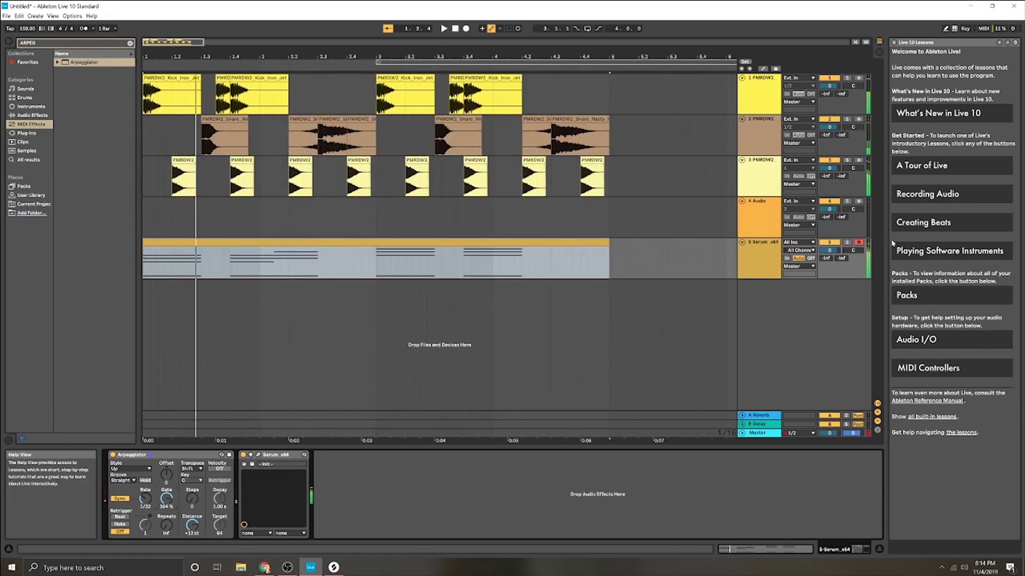
# Solo the Serum track and play the arpeggiated chords on their own
pyautogui.click(848, 243)
pyautogui.press('space')
pyautogui.press('space')
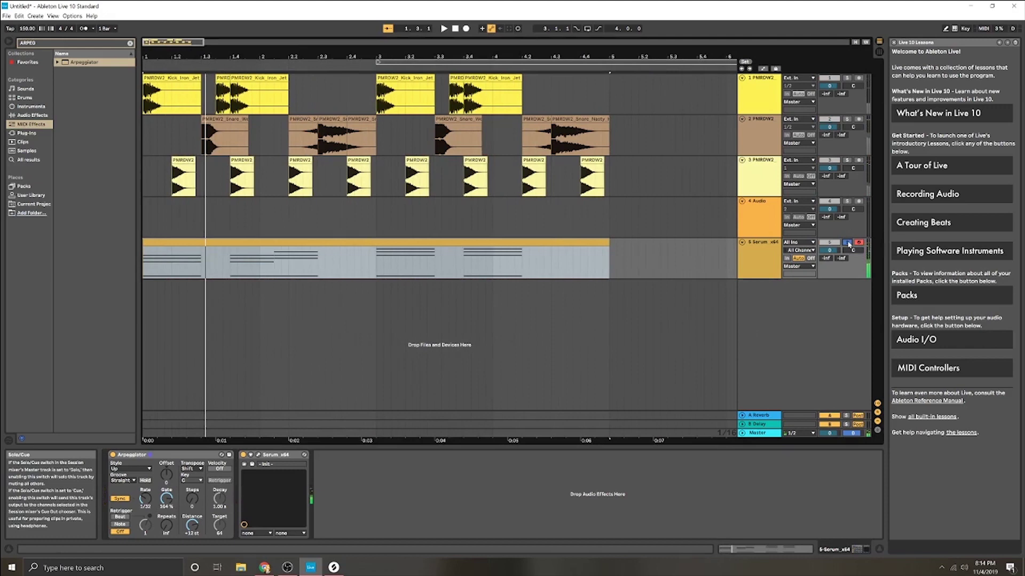
pyautogui.press('space')
pyautogui.press('space')
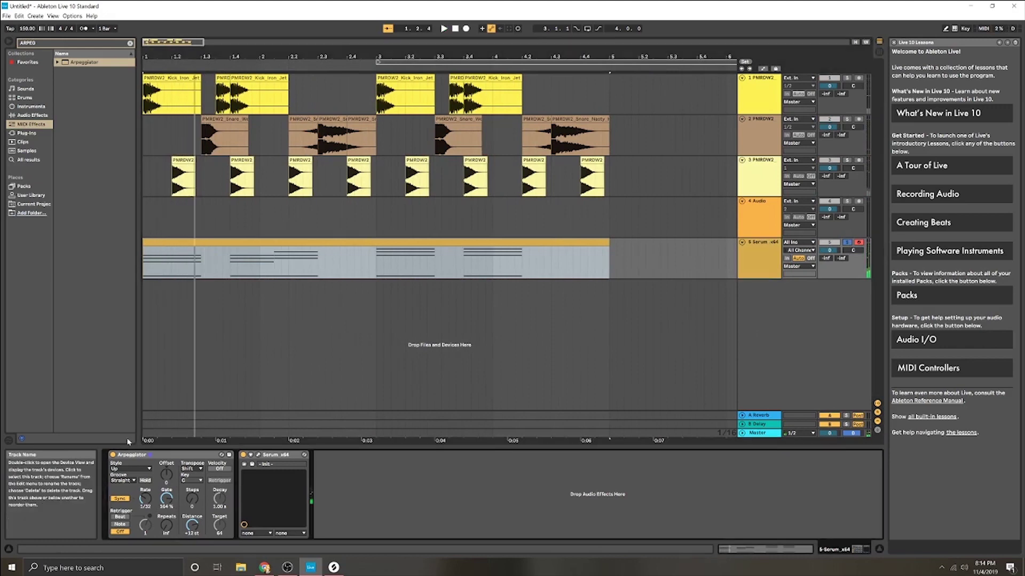
# Open Serum and enable its sub oscillator with the Saw shape at octave -2
pyautogui.click(257, 455)
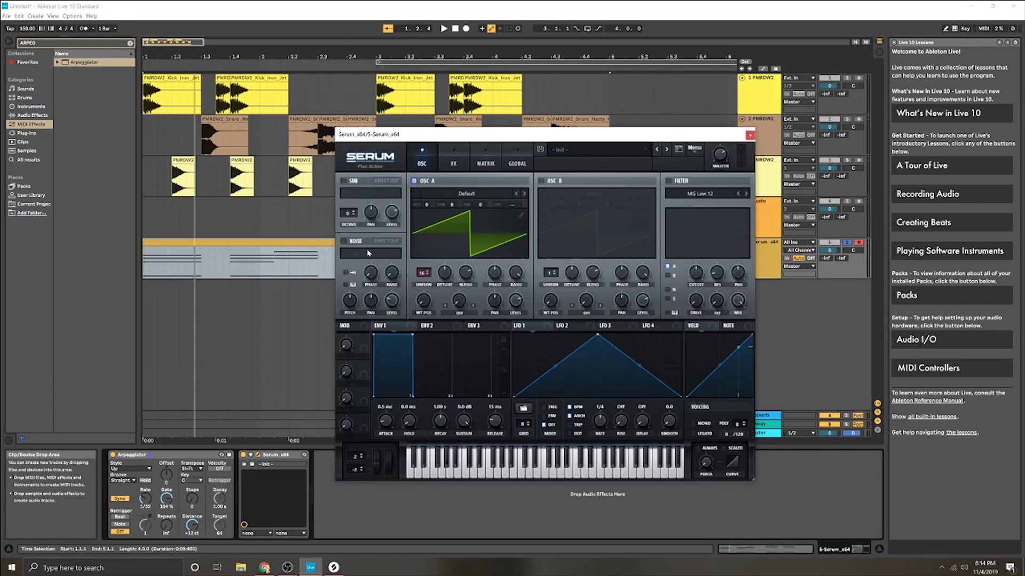
pyautogui.press('space')
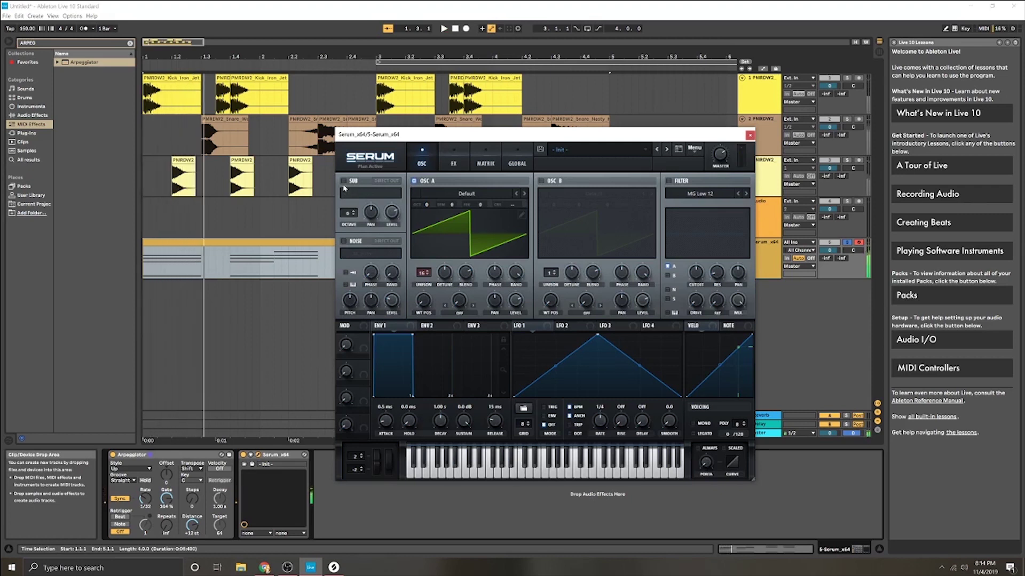
pyautogui.click(375, 194)
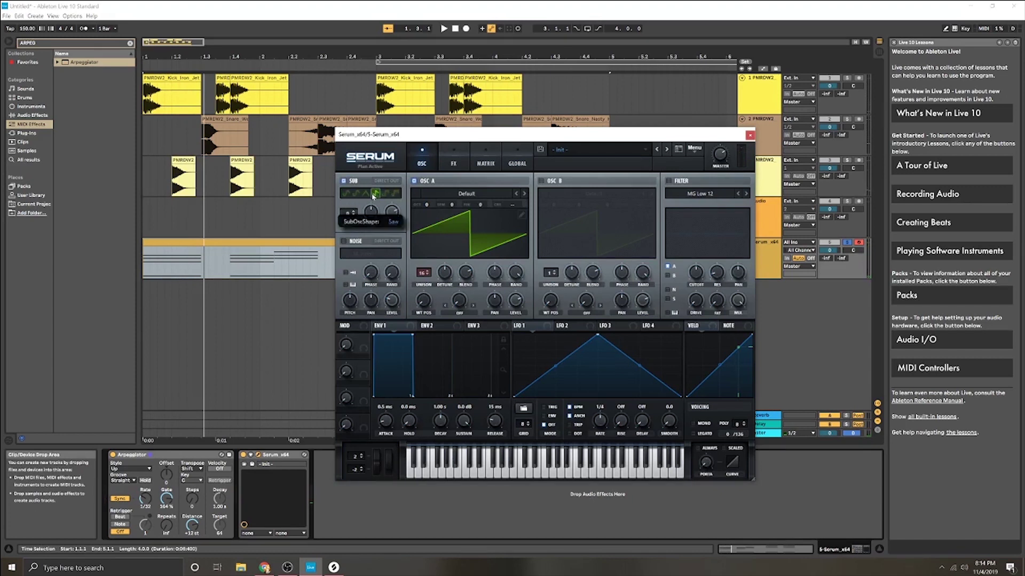
pyautogui.moveTo(354, 215); pyautogui.dragTo(354, 226)
pyautogui.press('space')
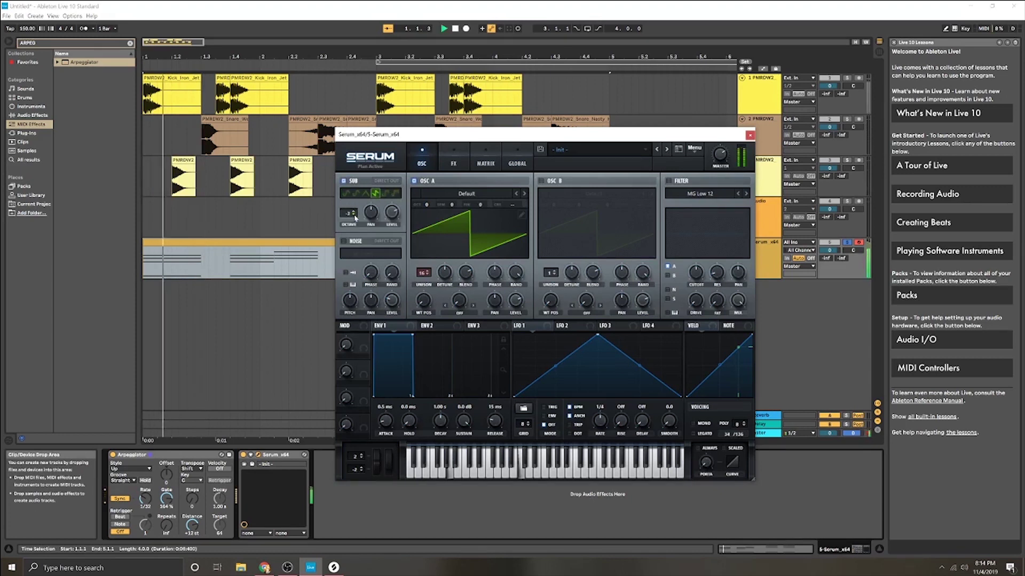
pyautogui.press('space')
pyautogui.scroll(1, 354, 214)
pyautogui.press('space')
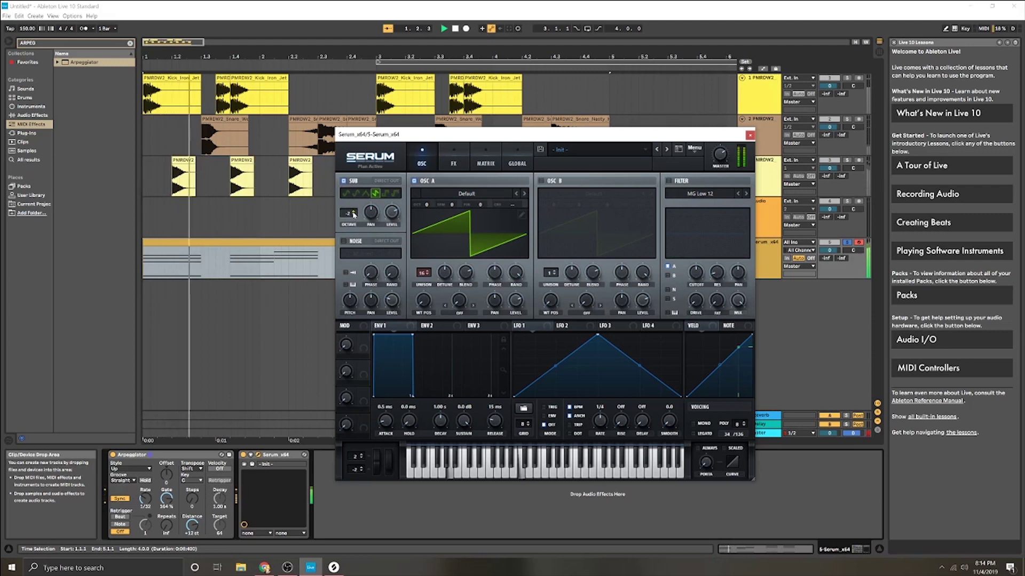
# Enable oscillator B at octave -3 and route it instead of oscillator A through the MG Low 12 filter
pyautogui.click(540, 182)
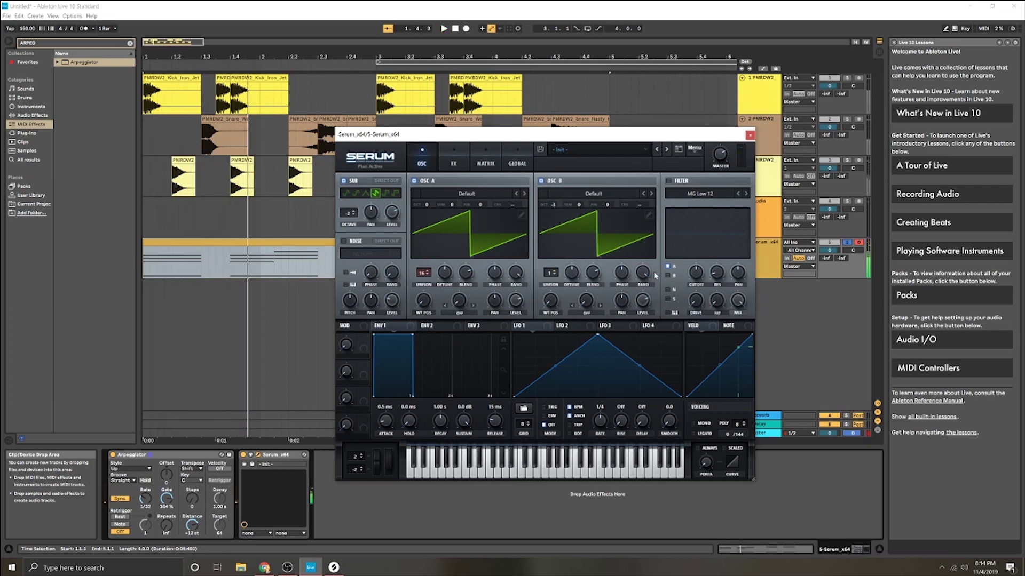
pyautogui.click(668, 181)
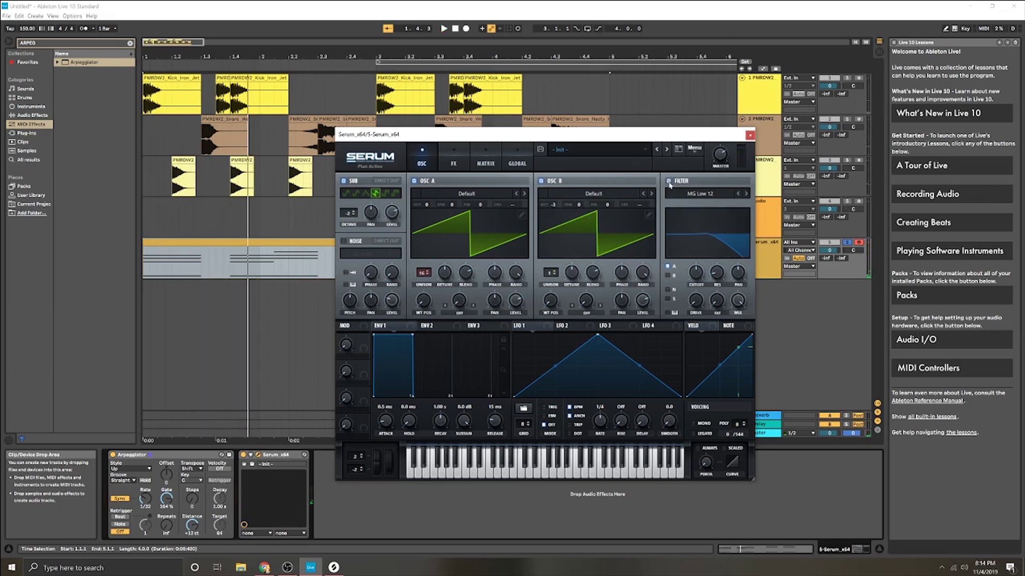
pyautogui.click(668, 276)
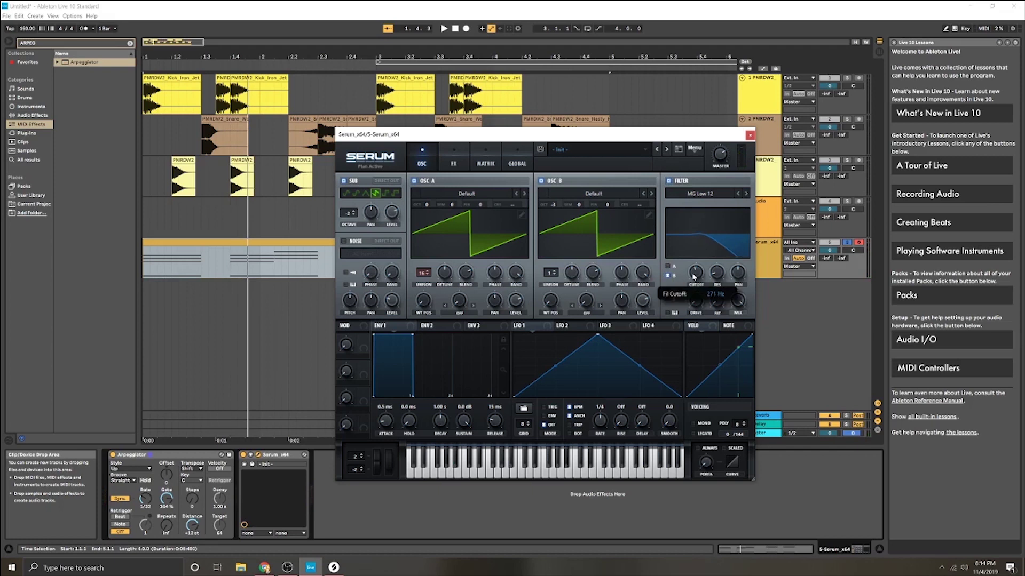
pyautogui.press('space')
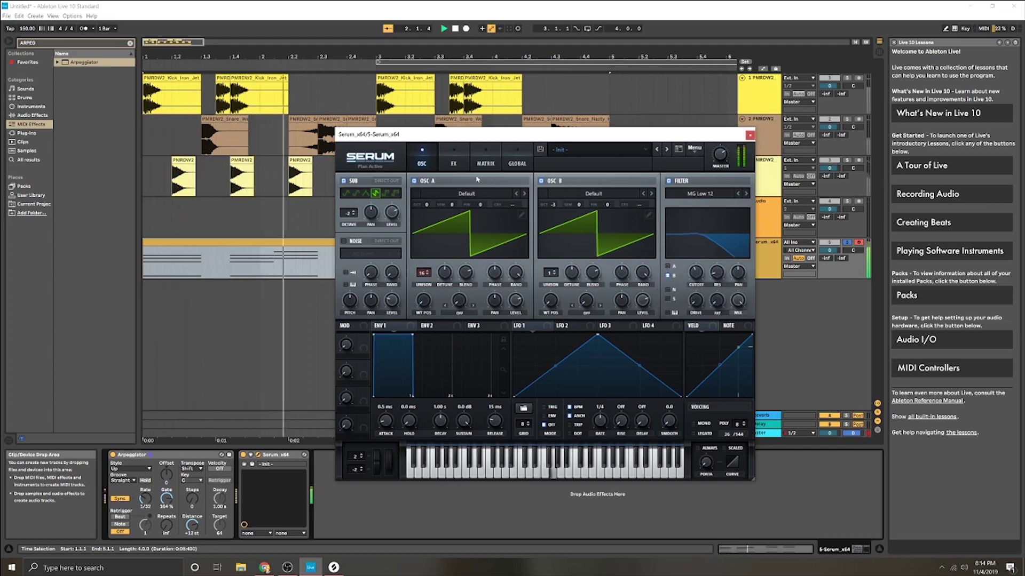
# Isolate oscillator B by switching off oscillator A and the sub, and set the filter cutoff to 213 Hz
pyautogui.click(414, 181)
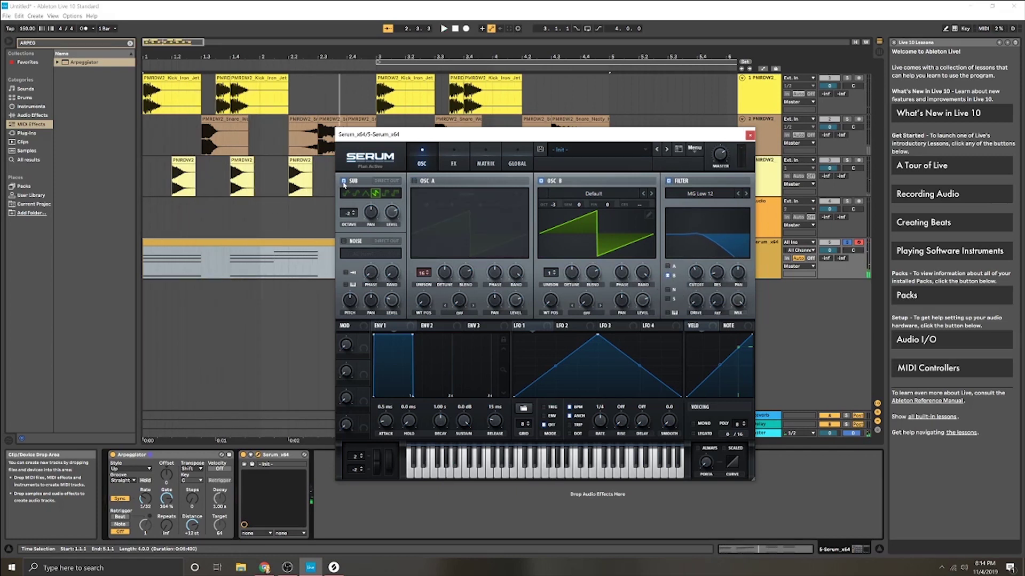
pyautogui.click(344, 182)
pyautogui.press('space')
pyautogui.moveTo(701, 276)
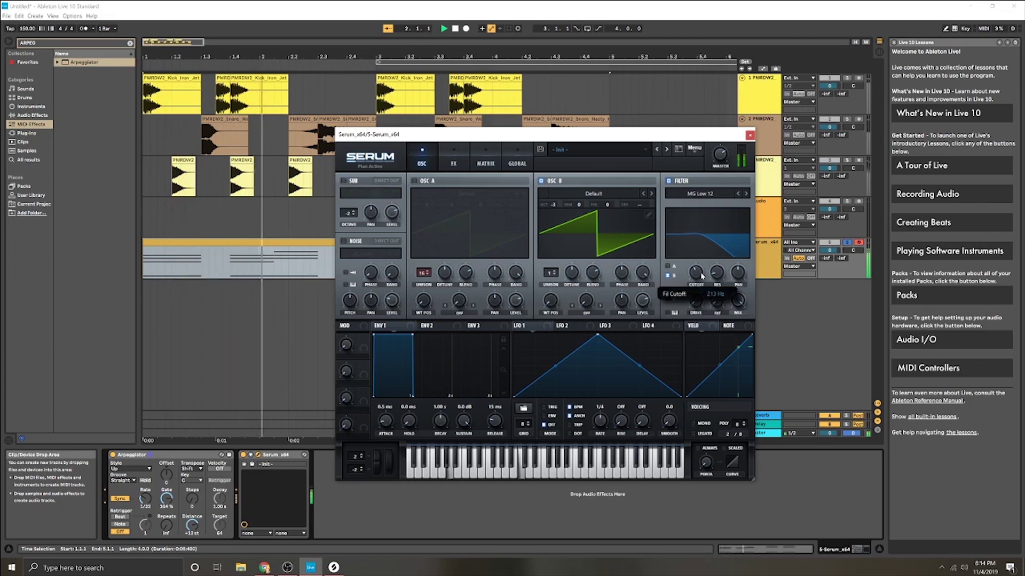
# Turn on Serum's EQ effect, and switch oscillator A and the sub oscillator back on
pyautogui.click(442, 163)
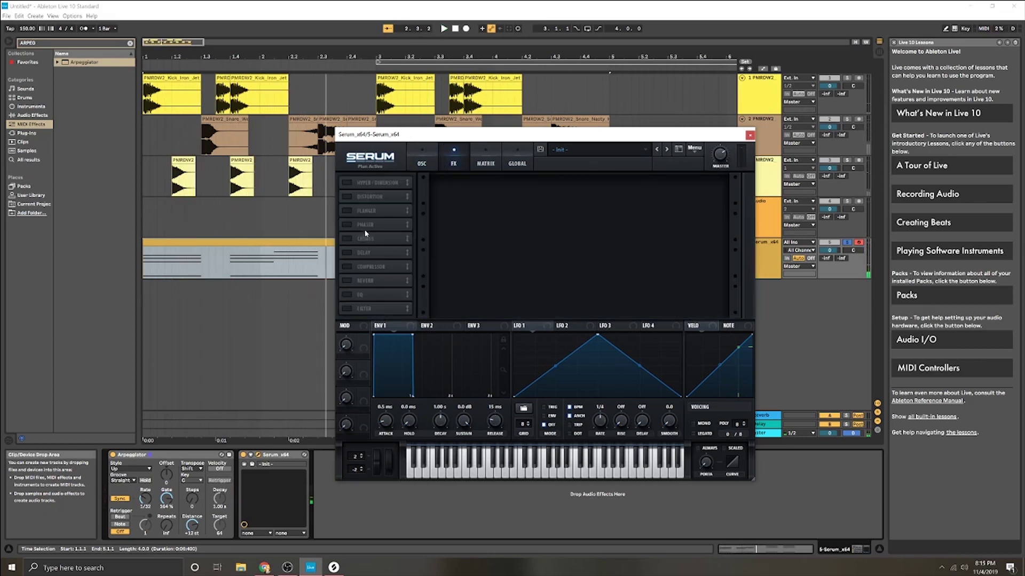
pyautogui.click(347, 295)
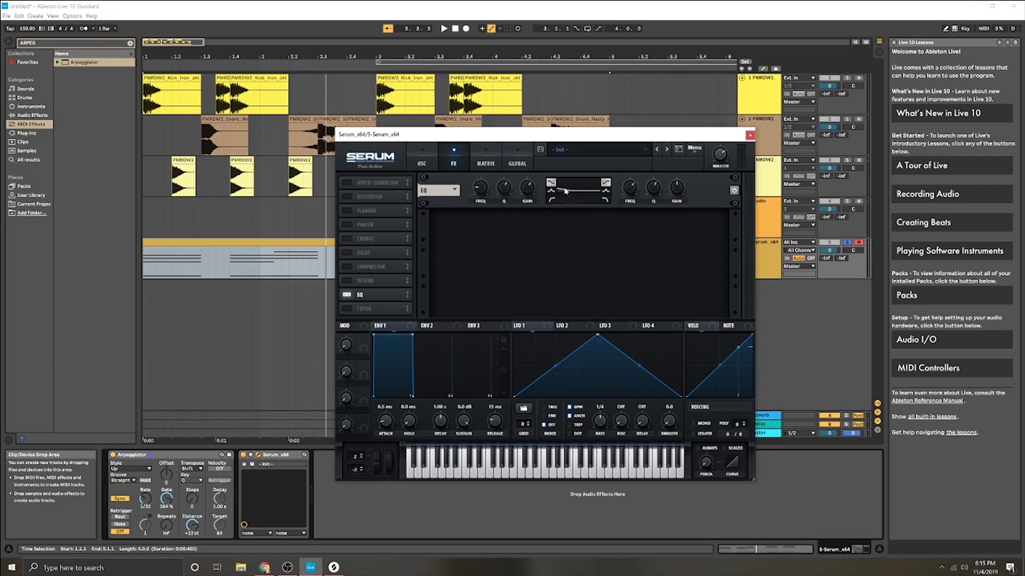
pyautogui.click(420, 162)
pyautogui.click(414, 181)
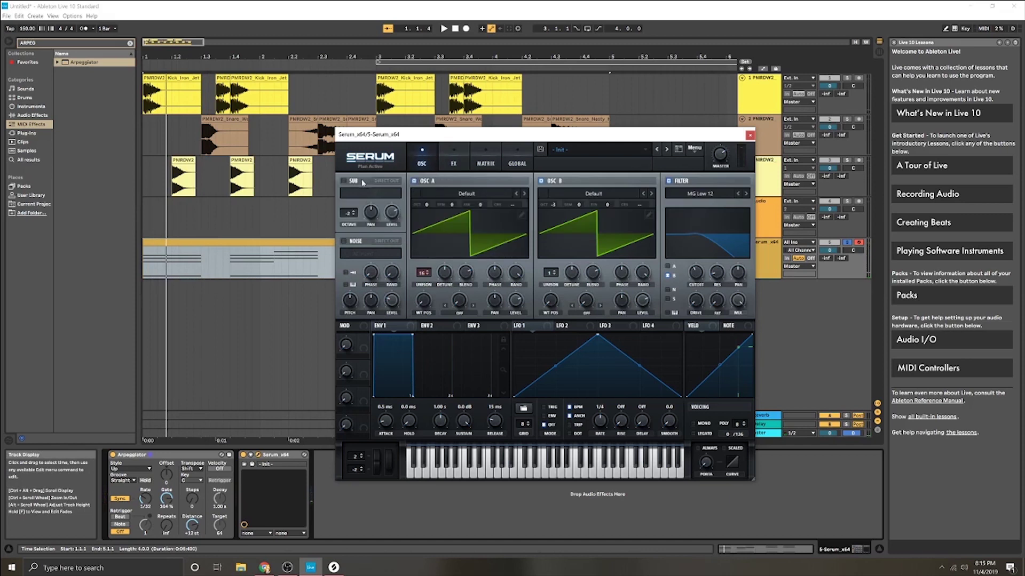
pyautogui.click(344, 182)
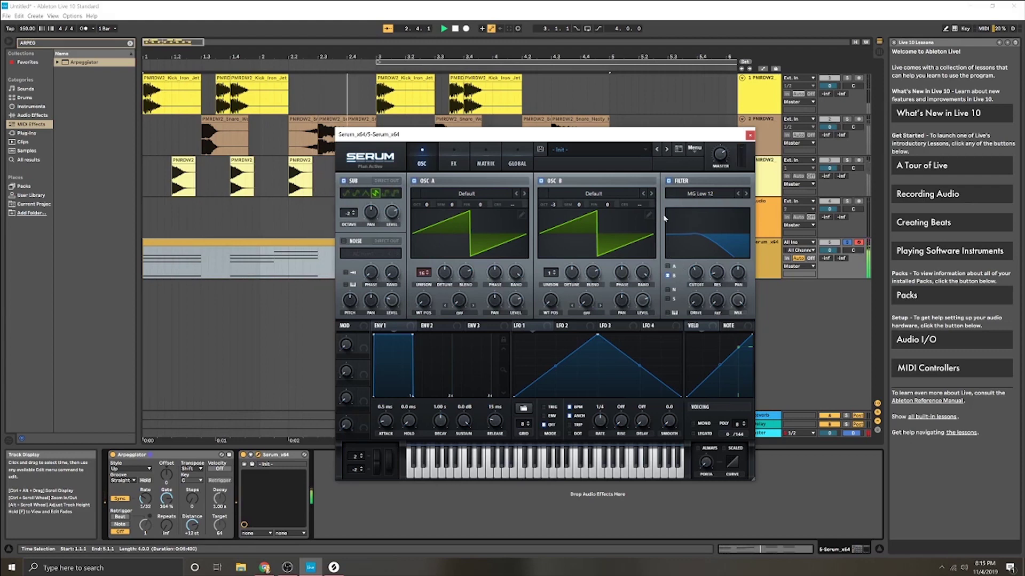
pyautogui.click(452, 163)
pyautogui.click(417, 164)
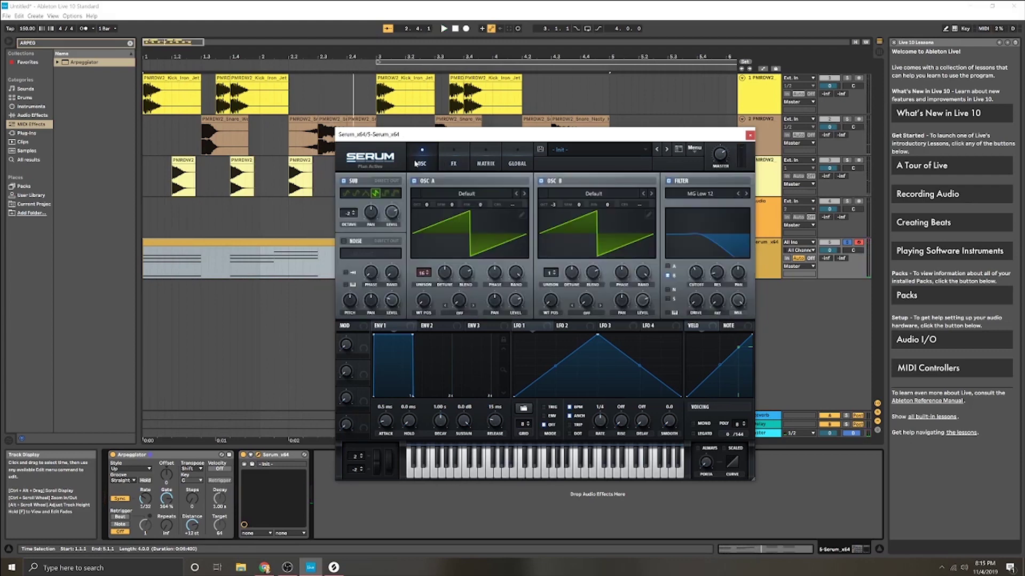
# Set the Arpeggiator's gate to 149 % and oscillator A's octave to +1, playing the soloed patch
pyautogui.moveTo(167, 498)
pyautogui.mouseDown()
pyautogui.moveTo(167, 480)
pyautogui.moveTo(166, 525)
pyautogui.moveTo(166, 490)
pyautogui.mouseUp()
pyautogui.press('space')
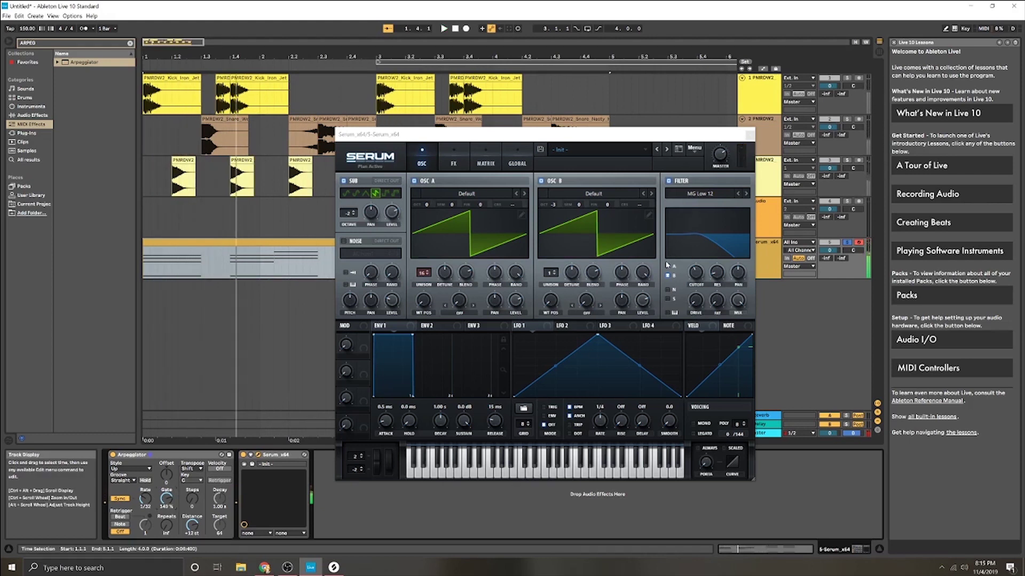
pyautogui.click(427, 207)
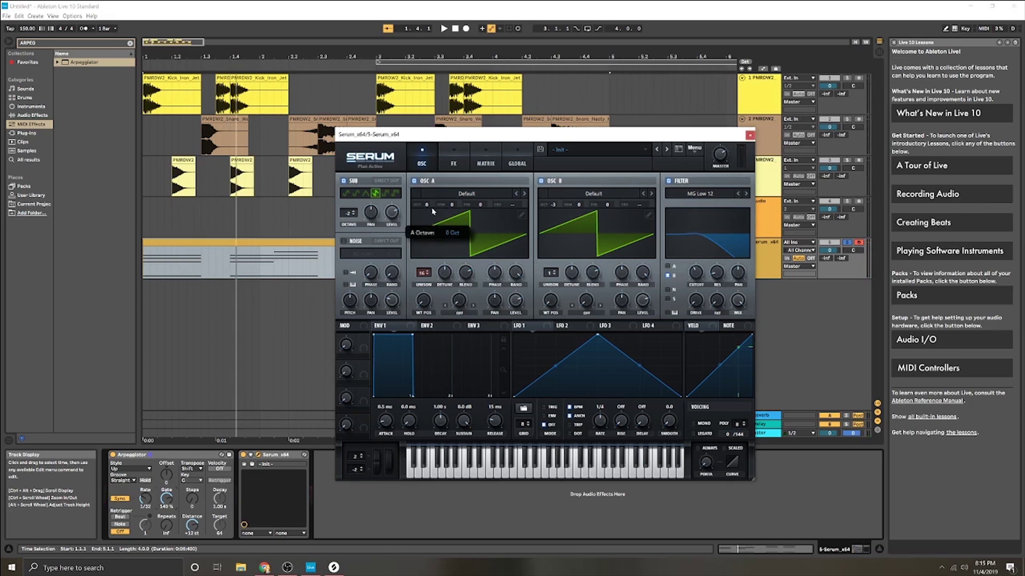
pyautogui.press('space')
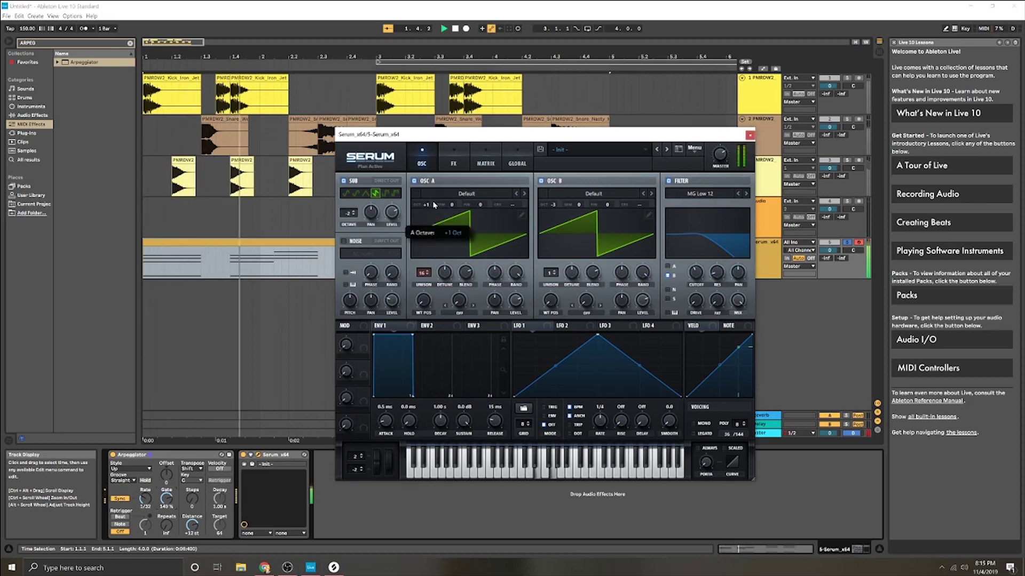
pyautogui.press('space')
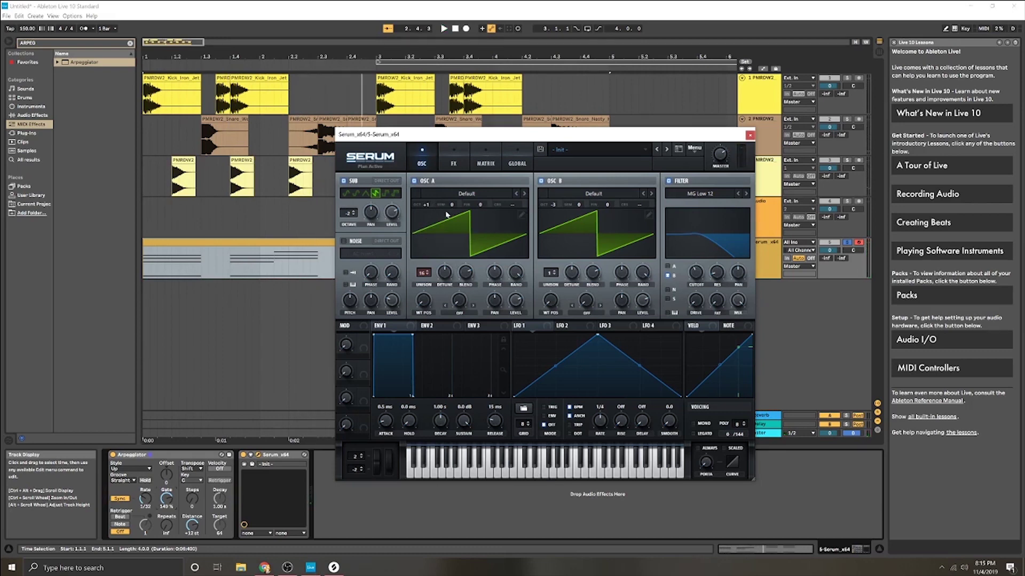
pyautogui.press('space')
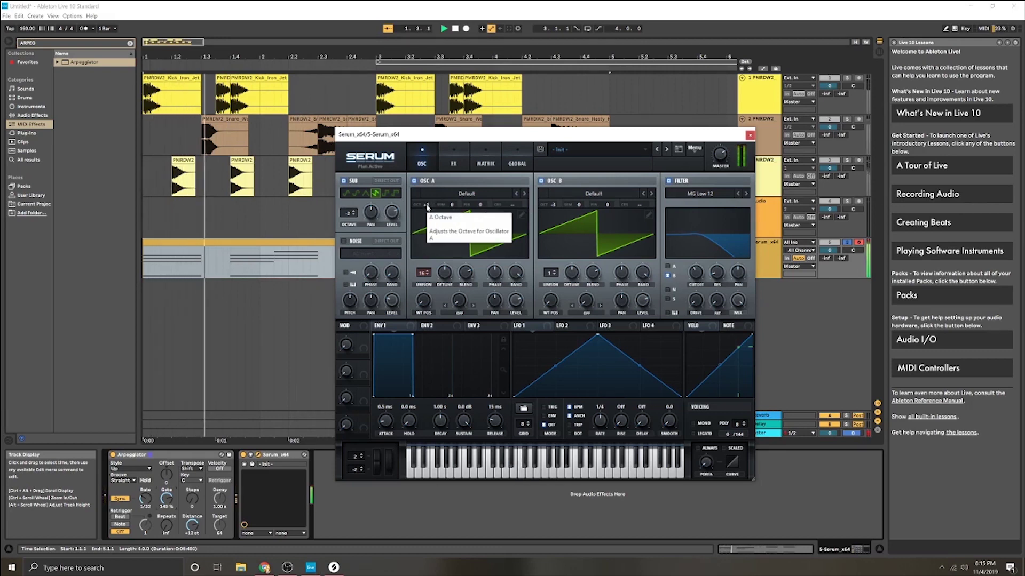
pyautogui.press('space')
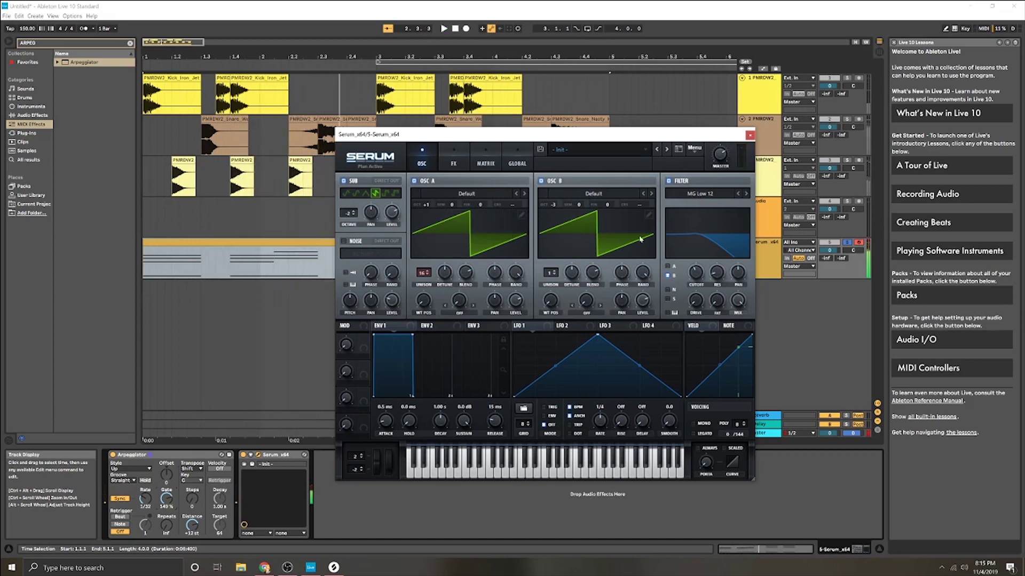
pyautogui.press('space')
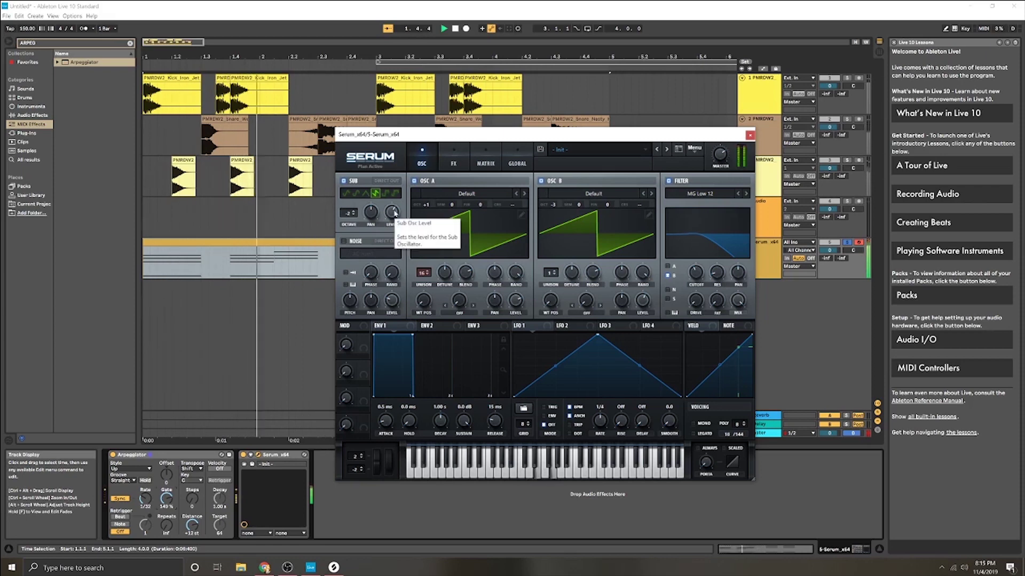
pyautogui.press('space')
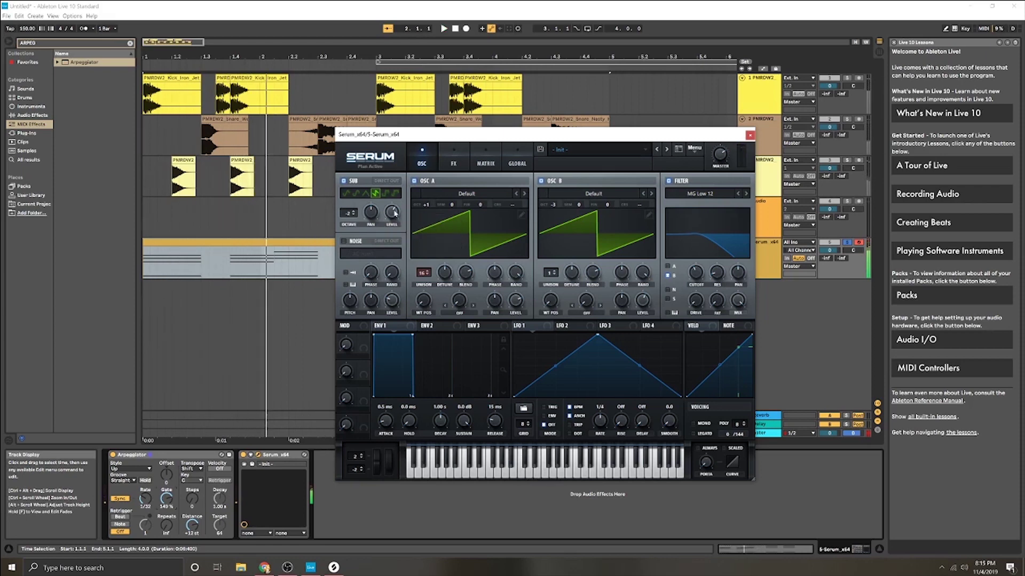
# Close Serum, take its track out of solo and play the chords together with the drums
pyautogui.click(750, 136)
pyautogui.press('space')
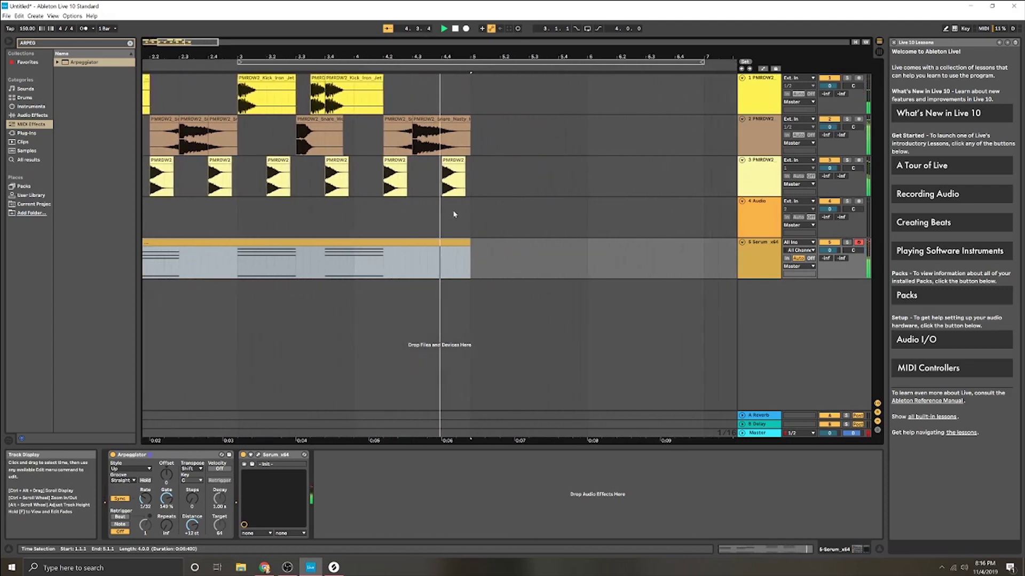
pyautogui.press('space')
pyautogui.press('space')
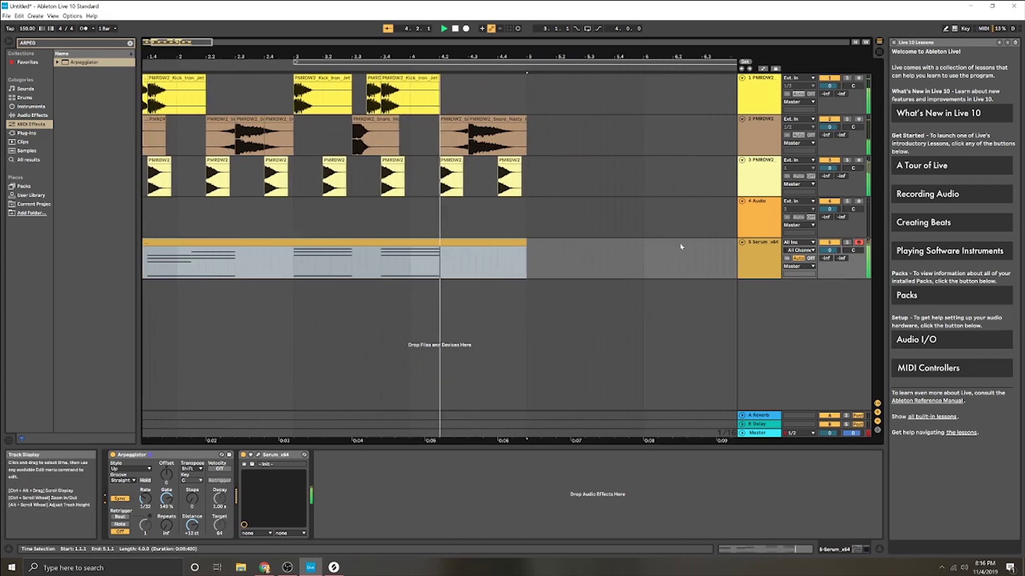
# Solo the Serum track again and reopen Serum to hear the patch alone
pyautogui.click(847, 242)
pyautogui.doubleClick(763, 247)
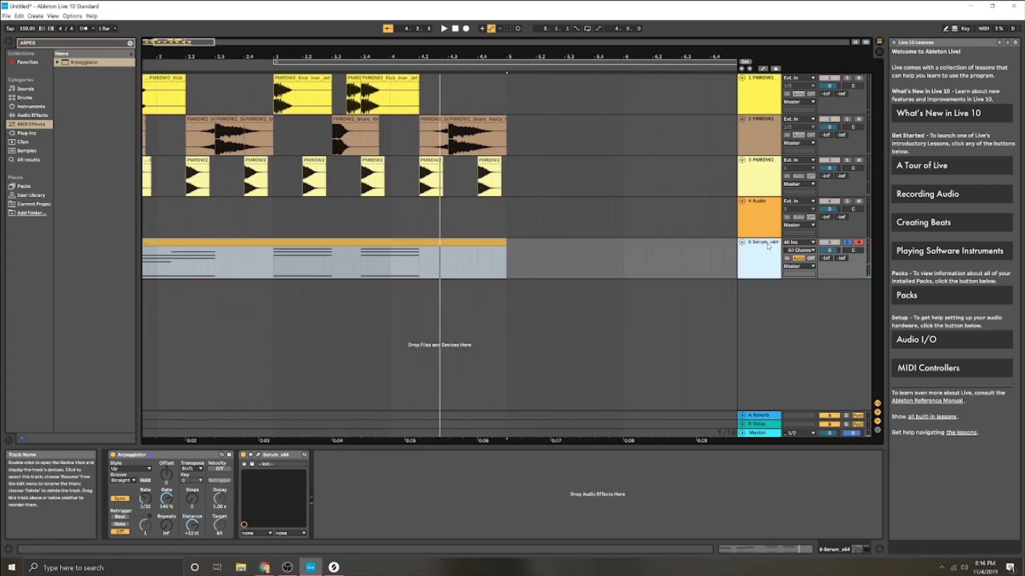
pyautogui.click(257, 455)
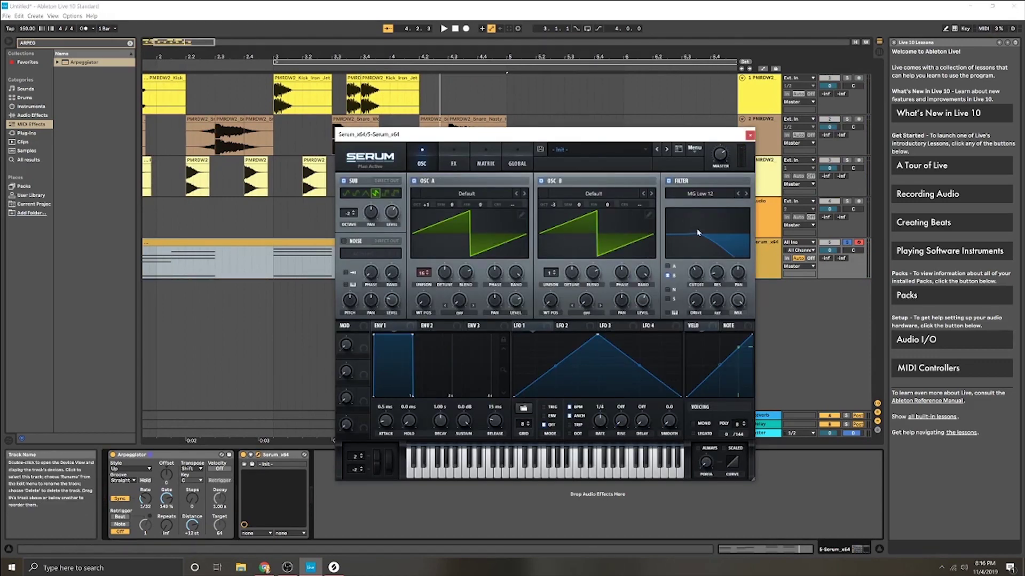
pyautogui.press('space')
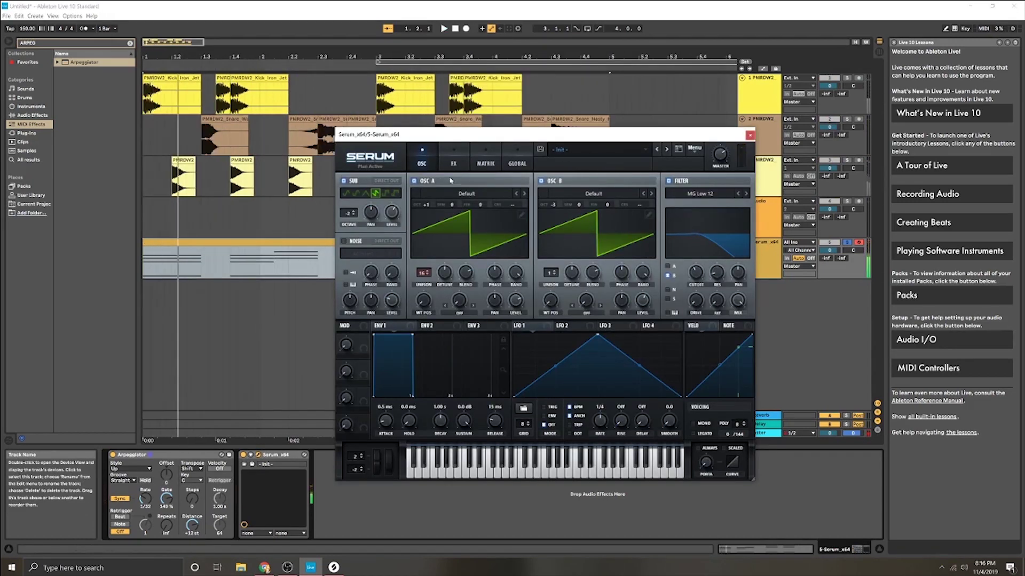
# Switch off oscillators A and B, change the sub oscillator's shape to RoundRect, and play the sub alone
pyautogui.click(414, 182)
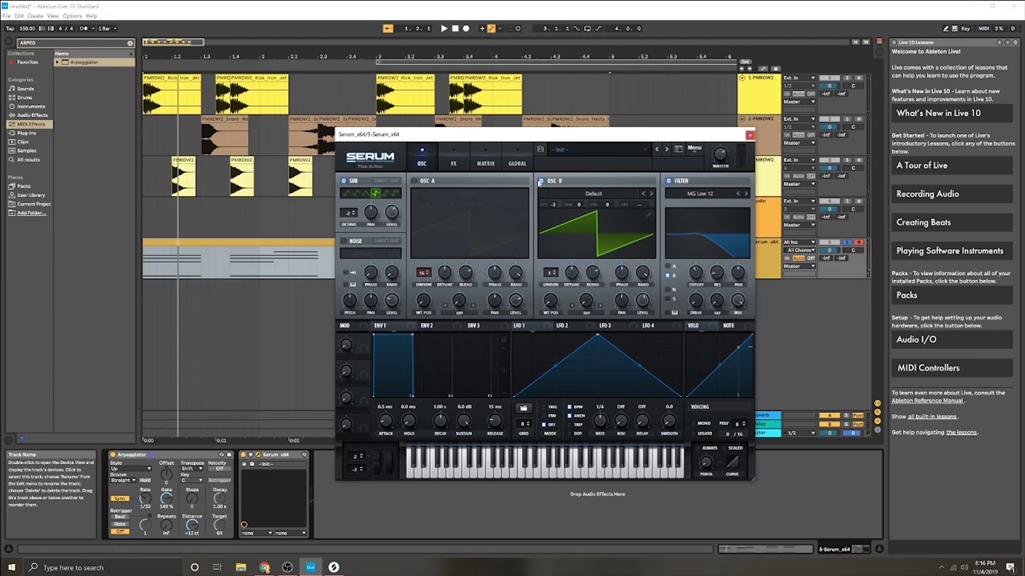
pyautogui.click(540, 182)
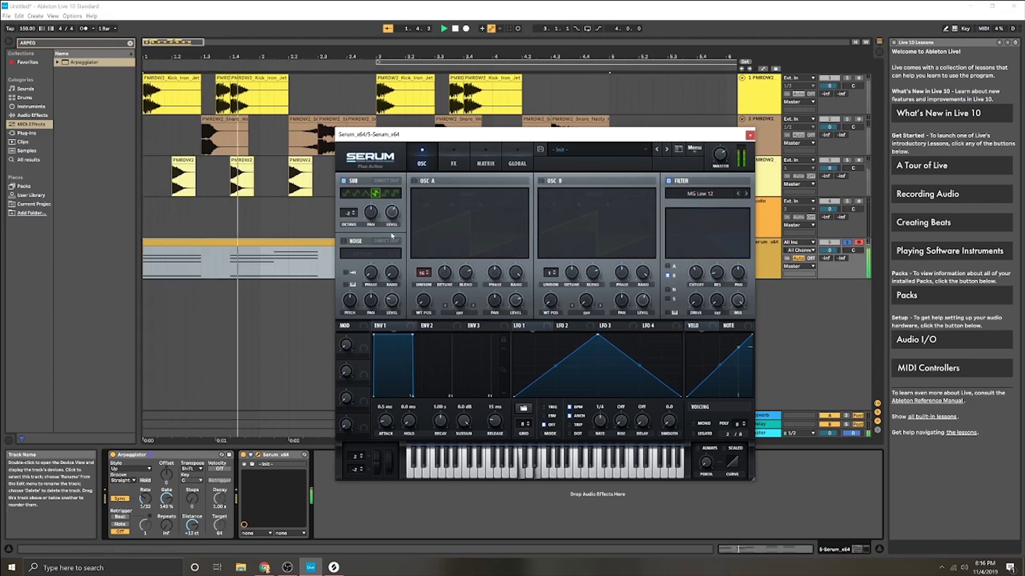
pyautogui.click(354, 193)
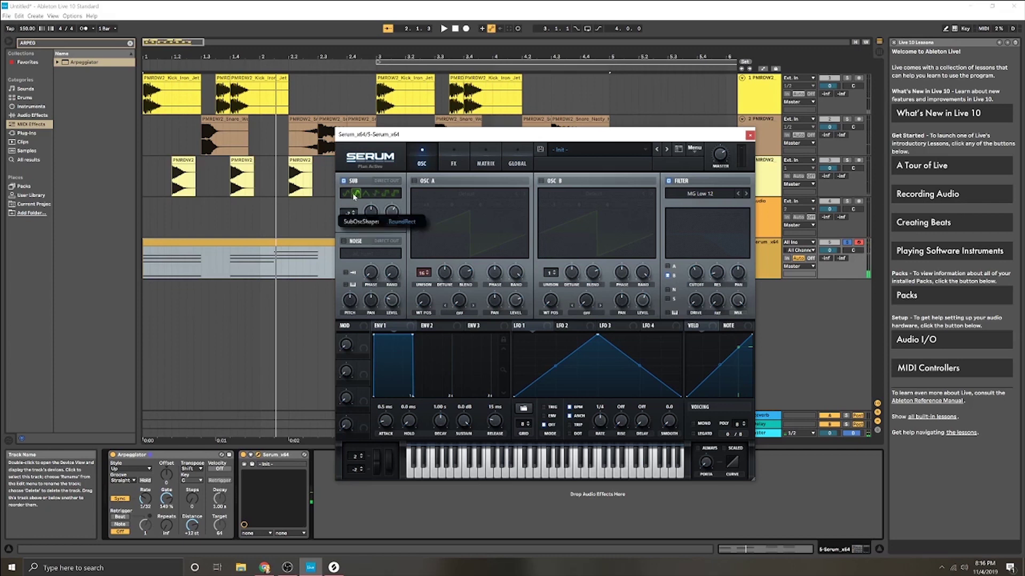
pyautogui.press('space')
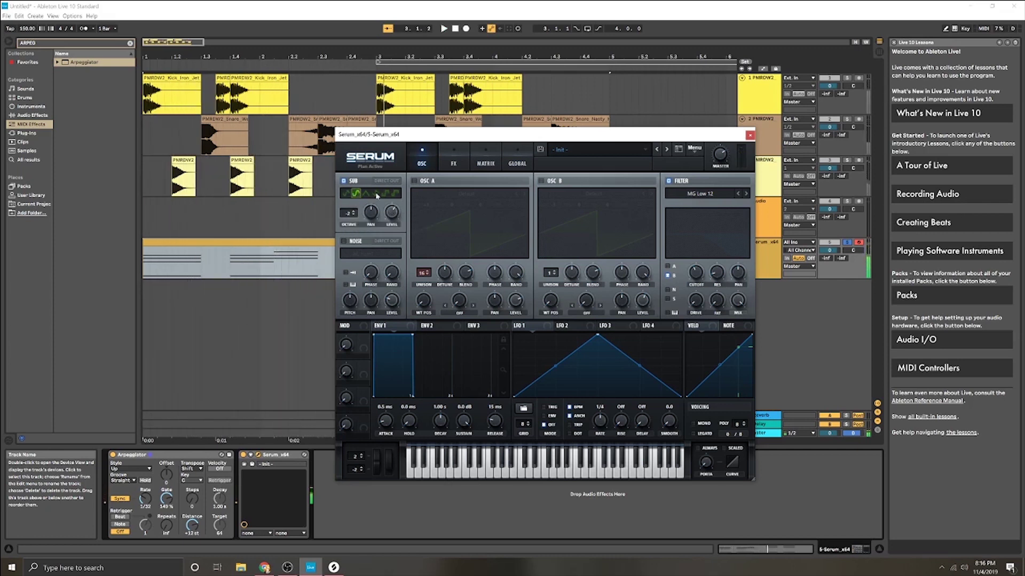
# Close Serum, take its track out of solo and play the sub-only patch with the drums
pyautogui.click(749, 137)
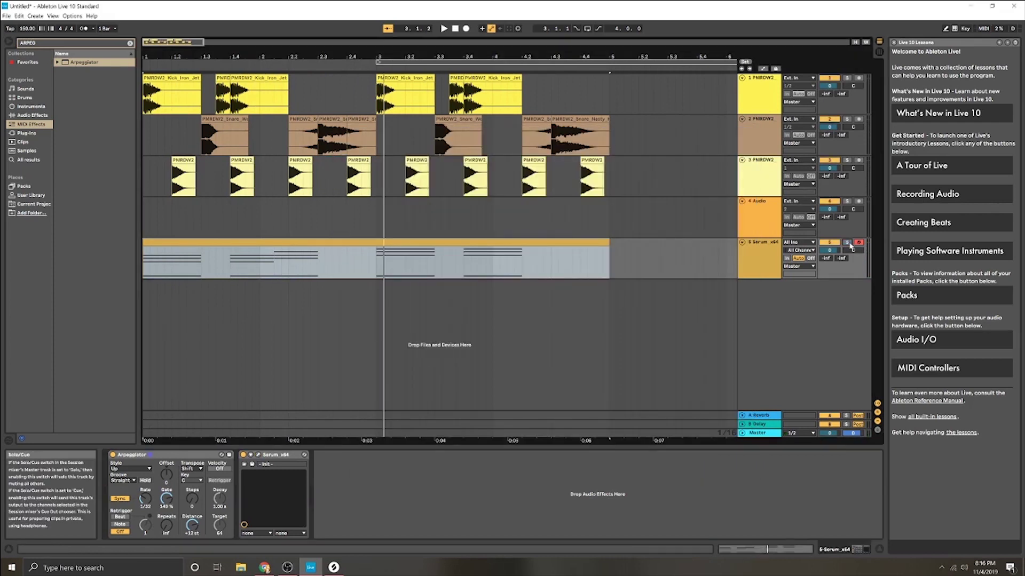
pyautogui.press('space')
pyautogui.press('space')
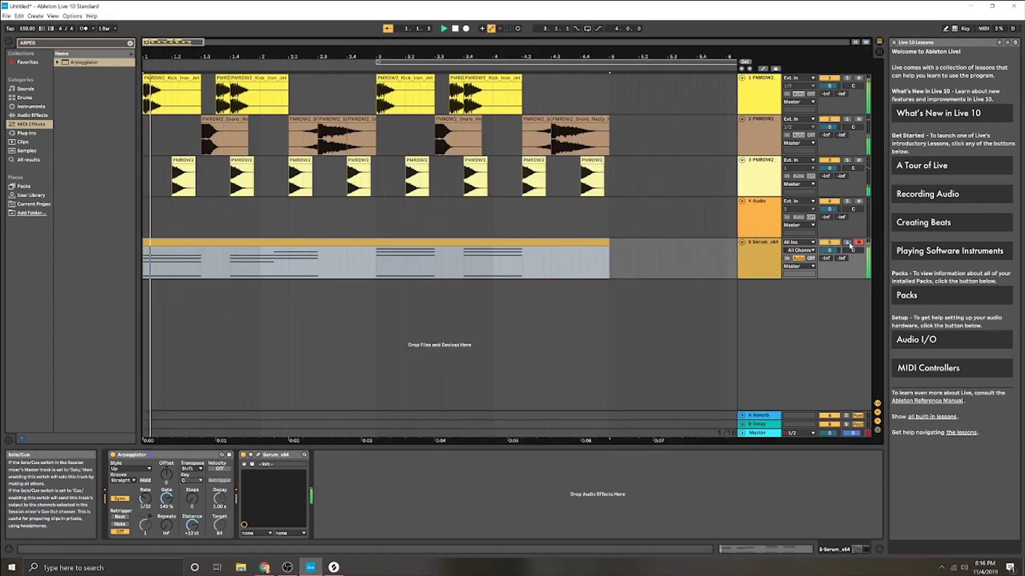
pyautogui.press('space')
# Reopen Serum, switch oscillators A and B back on, play the full patch with the drums, and close Serum
pyautogui.click(258, 456)
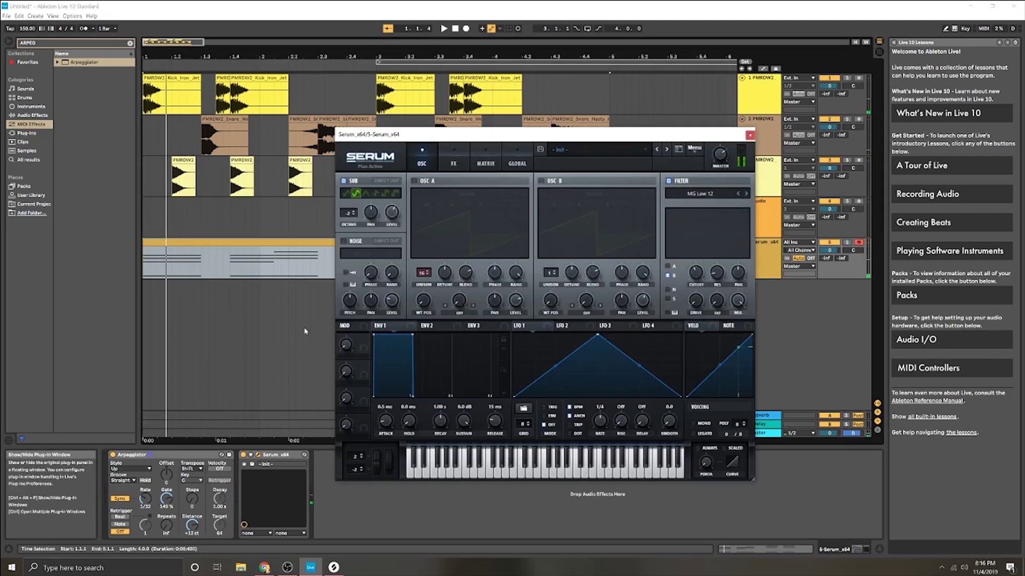
pyautogui.click(414, 182)
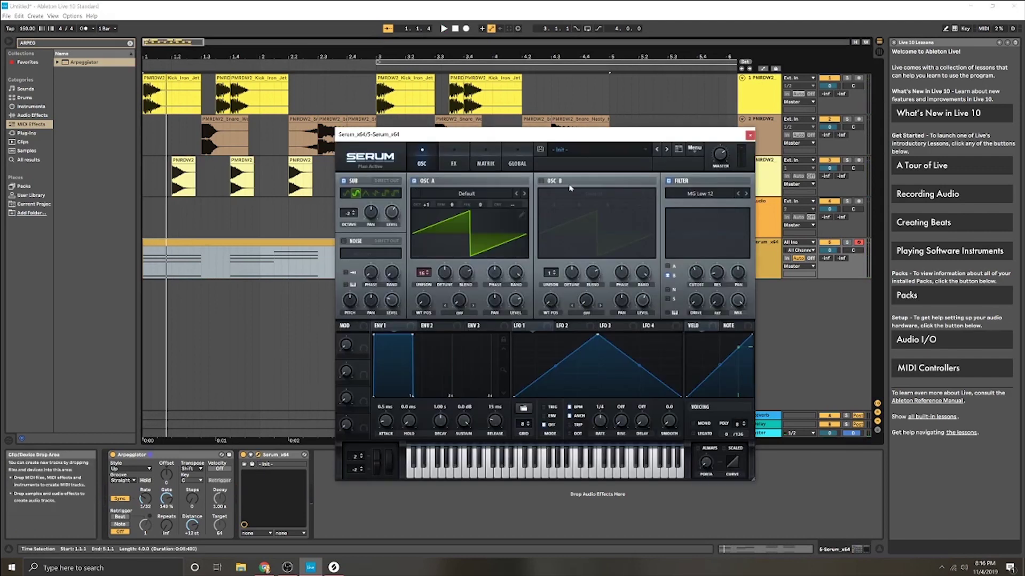
pyautogui.click(542, 181)
pyautogui.press('space')
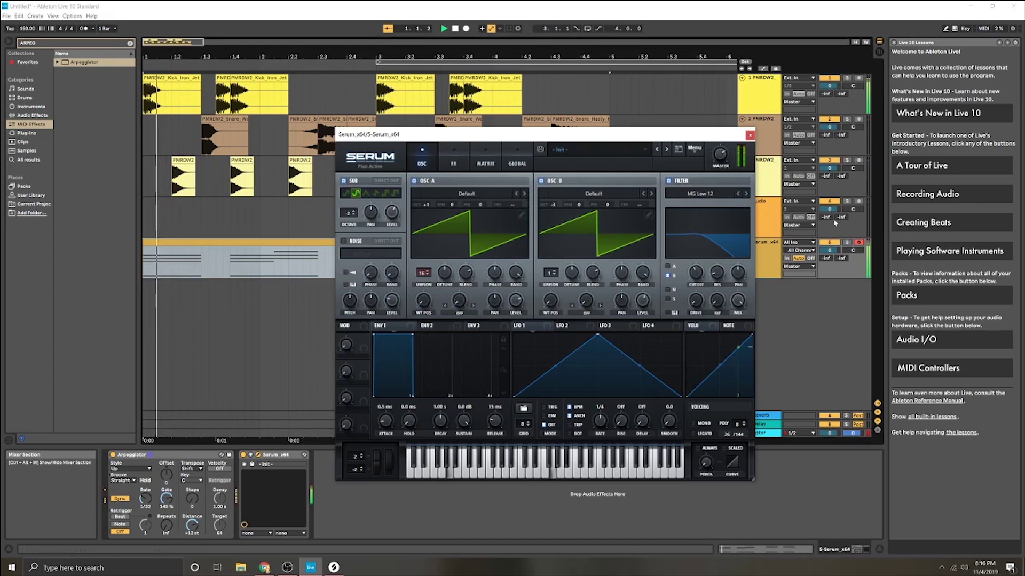
pyautogui.click(354, 215)
pyautogui.press('space')
pyautogui.press('space')
pyautogui.click(750, 135)
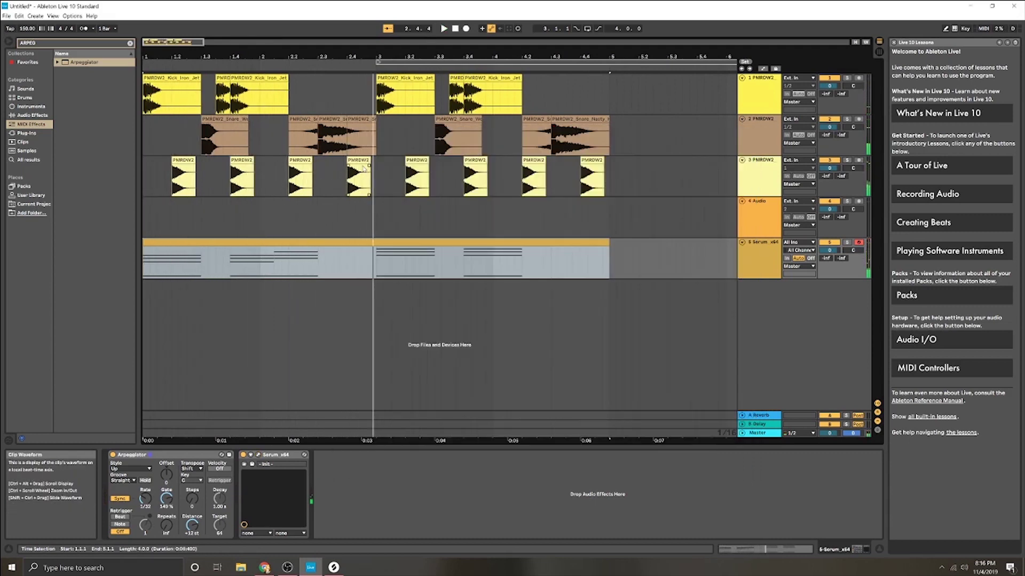
# Add a short kick clip at 2.4.3, just before the bar 3 kick, and play the arrangement from the start
pyautogui.moveTo(390, 80)
pyautogui.mouseDown()
pyautogui.moveTo(373, 80)
pyautogui.moveTo(388, 82)
pyautogui.mouseUp()
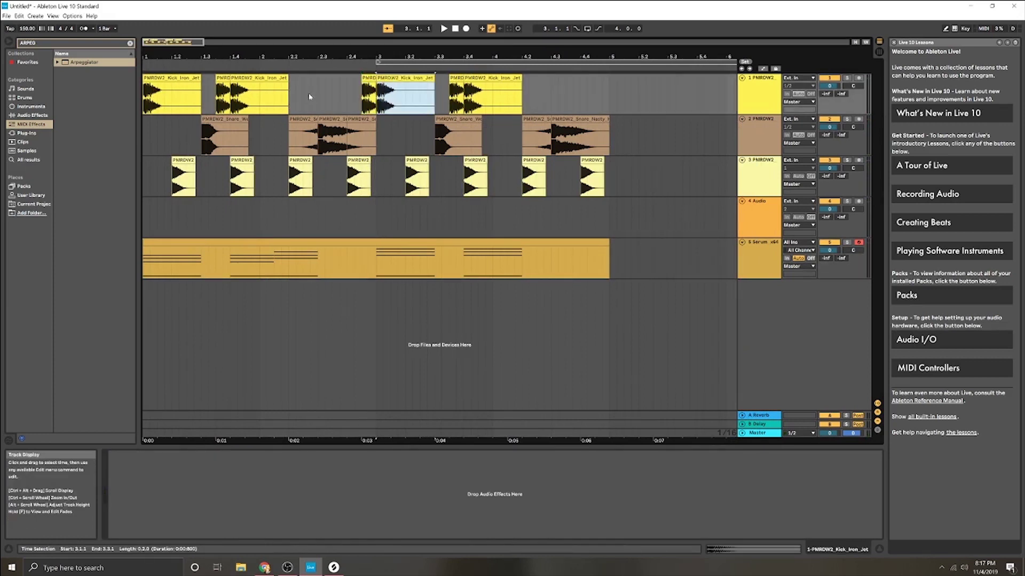
pyautogui.click(144, 101)
pyautogui.press('space')
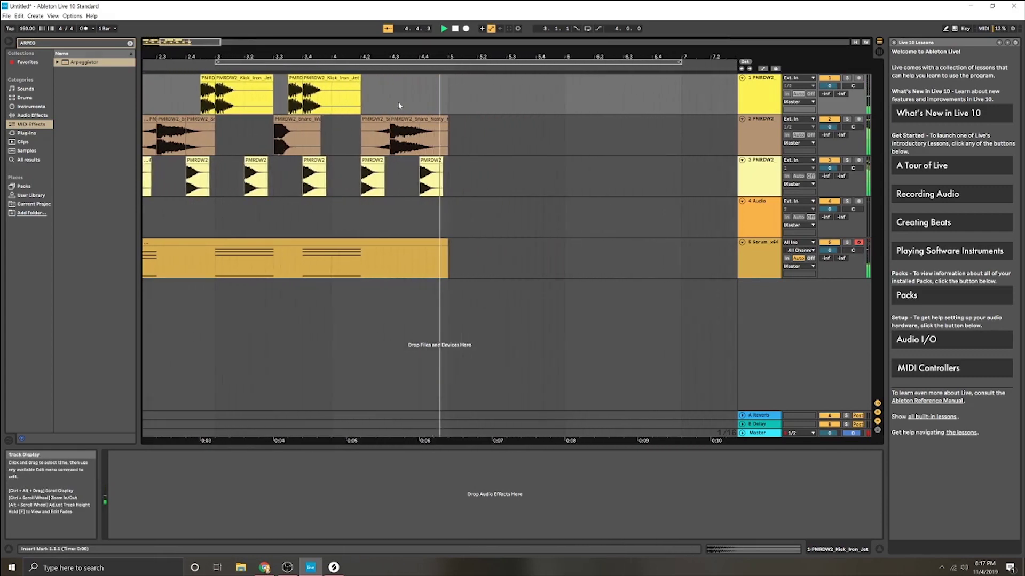
pyautogui.press('space')
# Copy the short kick clip to 4.4.3 at the end of bar 4, and play the arrangement from the start
pyautogui.moveTo(282, 78); pyautogui.dragTo(430, 97)
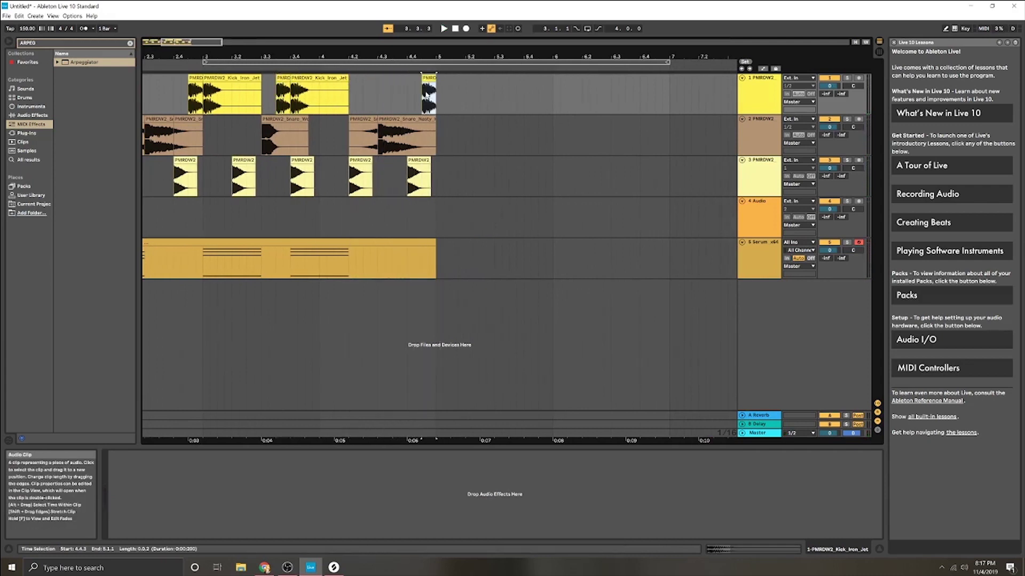
pyautogui.hscroll(-5, 228, 227)
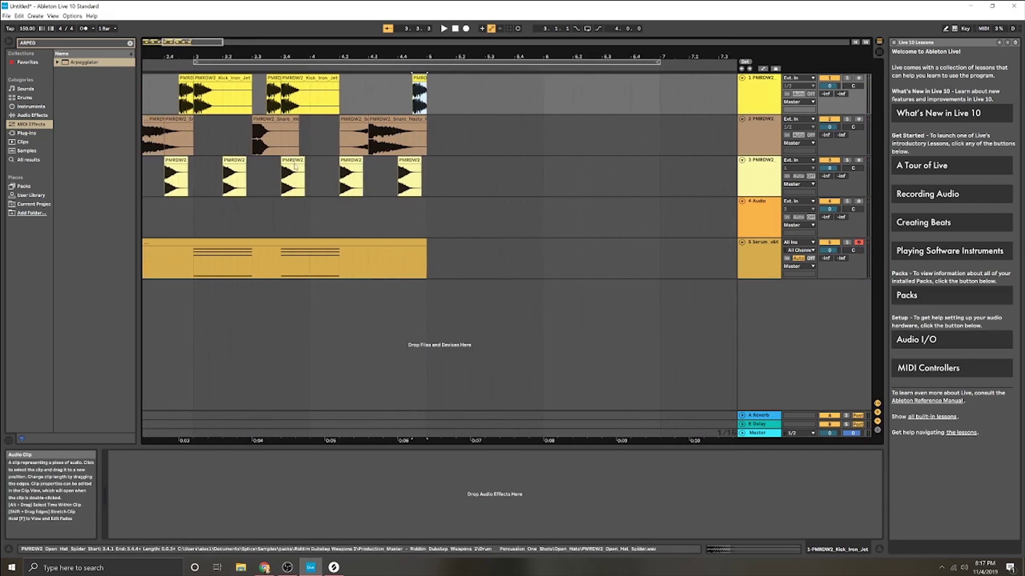
pyautogui.hscroll(-1, 176, 269)
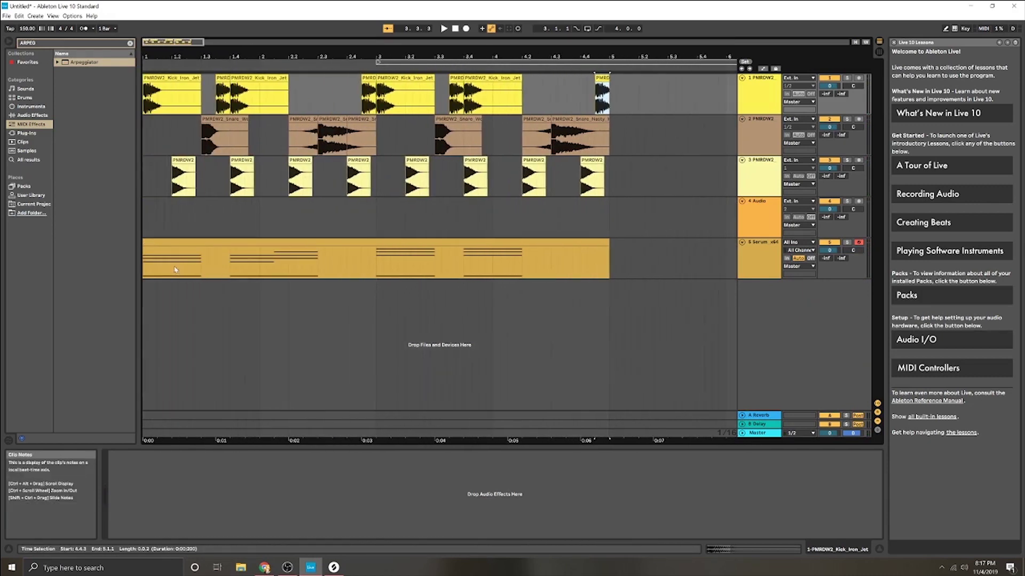
pyautogui.click(146, 268)
pyautogui.press('space')
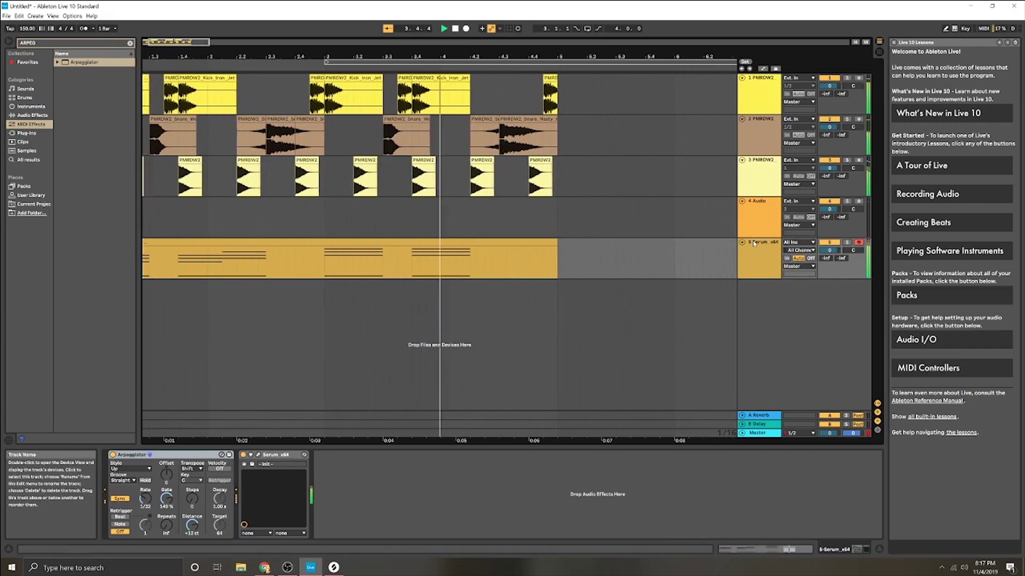
pyautogui.press('space')
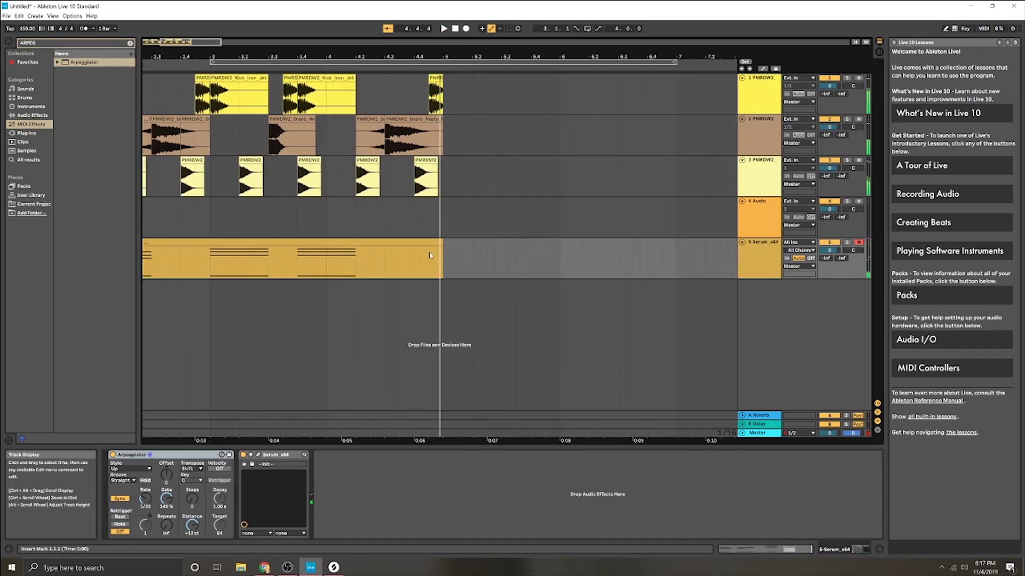
# Insert a new MIDI track below the Serum chord track
pyautogui.hscroll(-5, 287, 269)
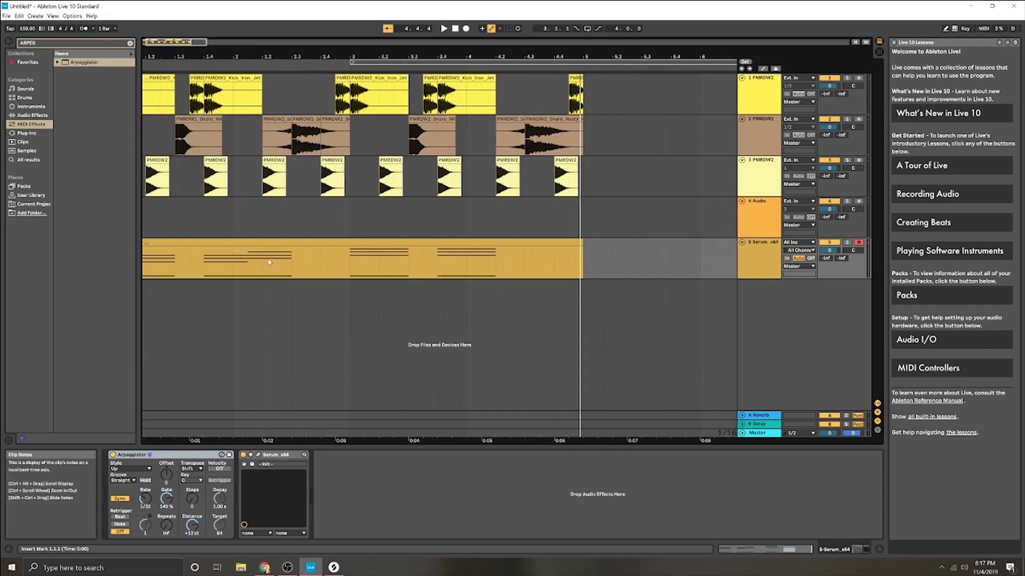
pyautogui.hscroll(-1, 269, 262)
pyautogui.click(767, 243)
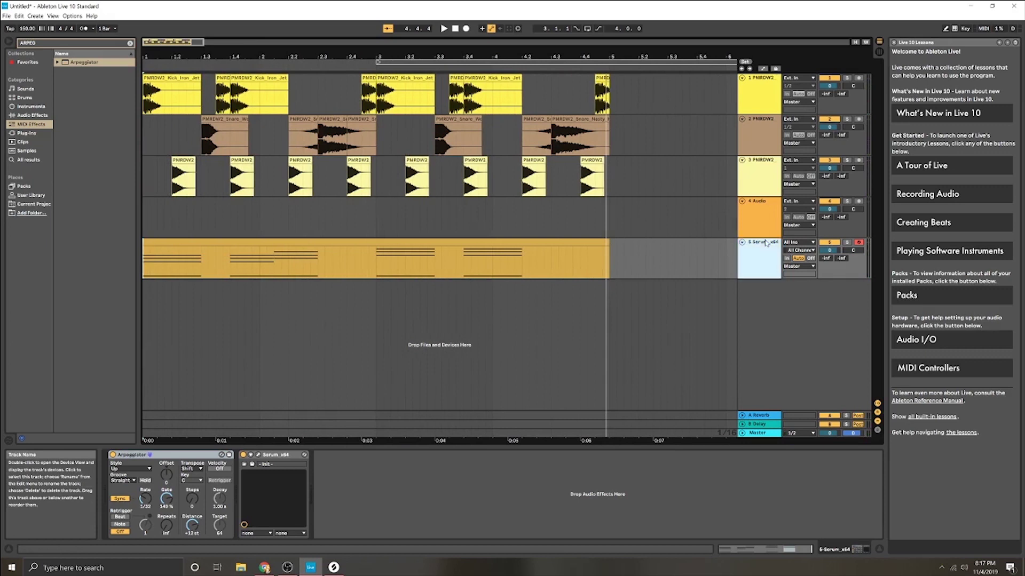
pyautogui.rightClick(765, 241)
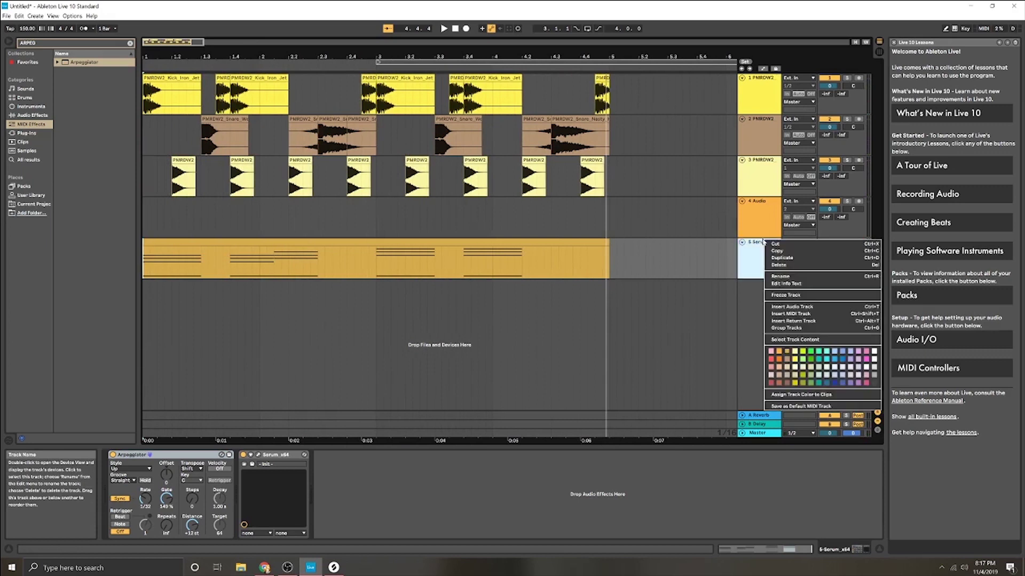
pyautogui.click(799, 315)
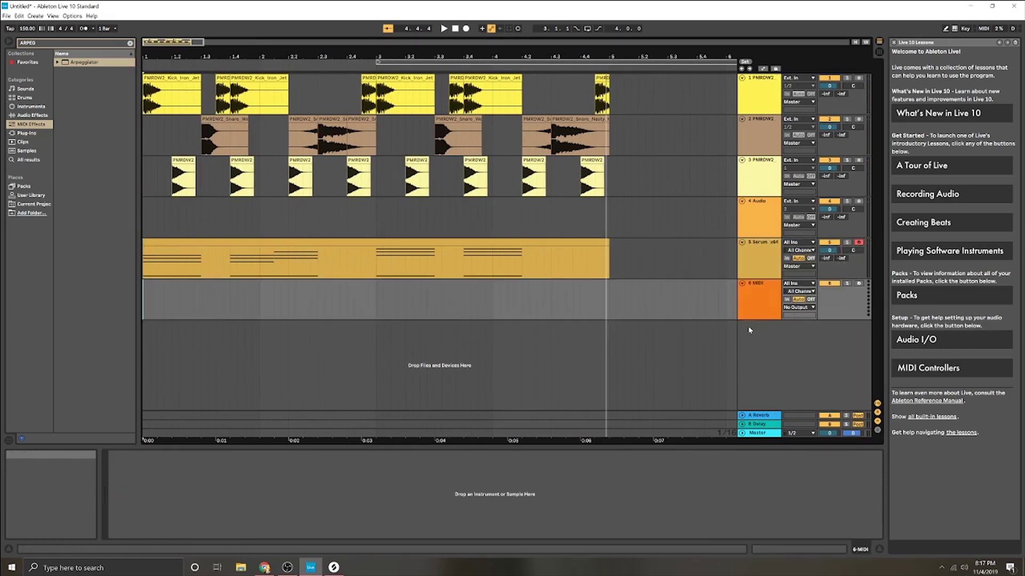
# Search the plug-ins for "serum", load Serum onto the new MIDI track and close its window
pyautogui.click(129, 44)
pyautogui.write('serum')
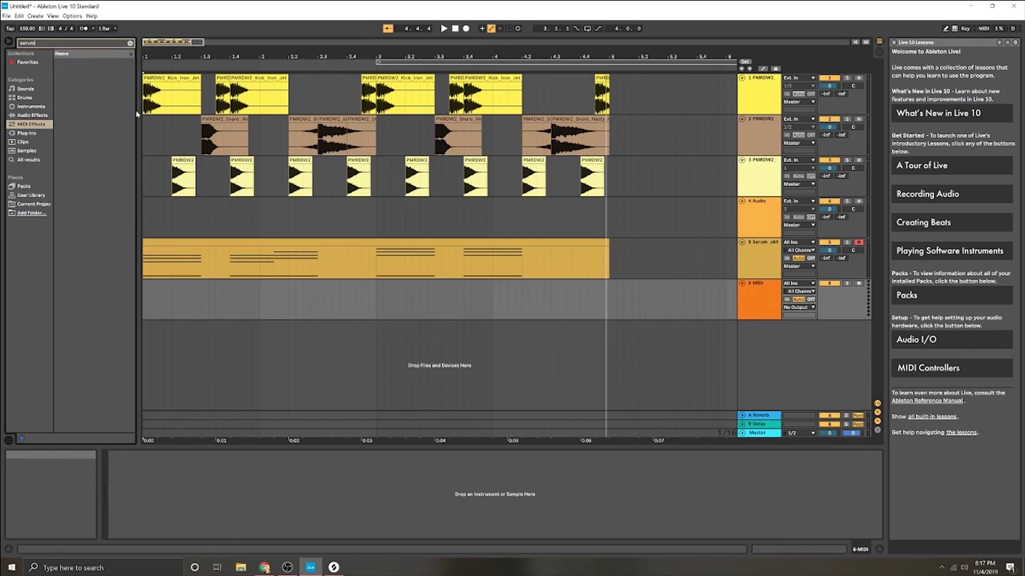
pyautogui.click(36, 117)
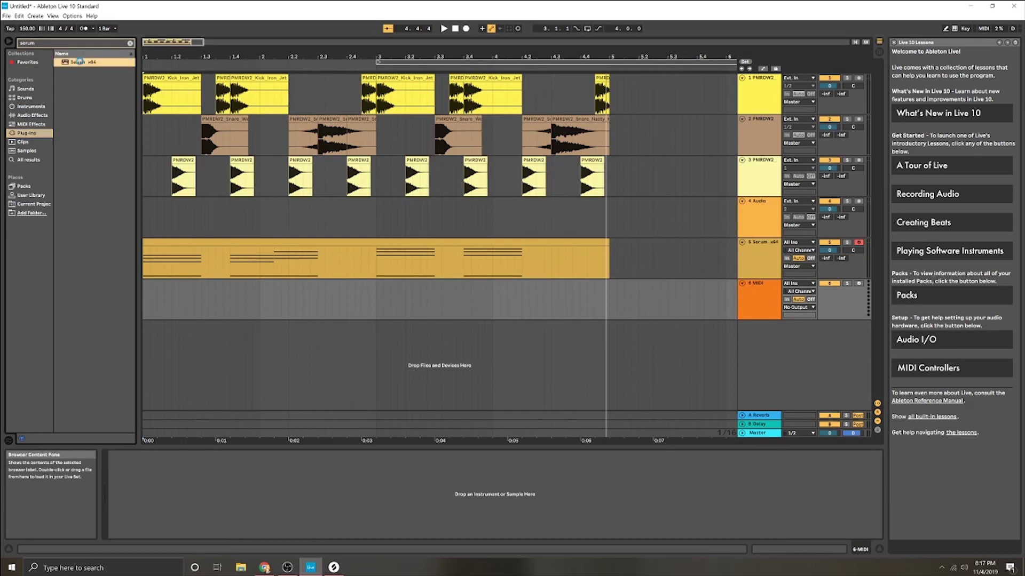
pyautogui.doubleClick(79, 62)
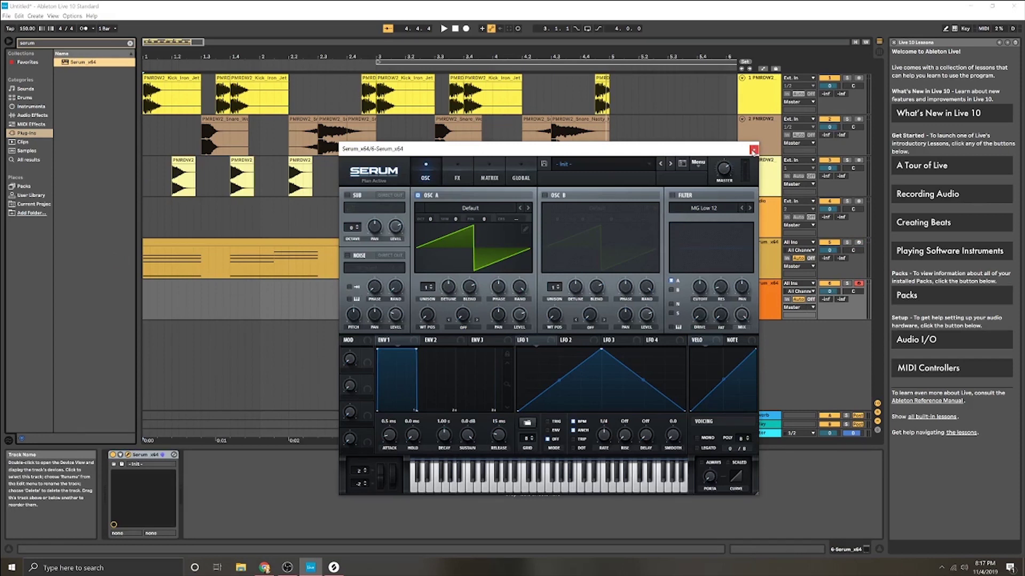
pyautogui.click(753, 149)
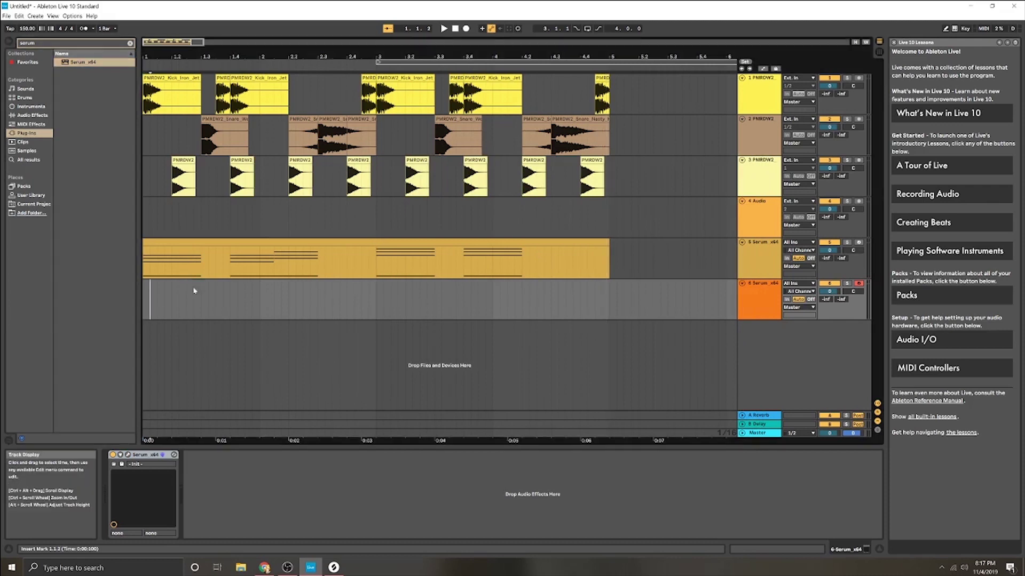
# Create a MIDI clip at 1.2.3 on the second Serum track and extend it to 1.3.2
pyautogui.click(152, 292)
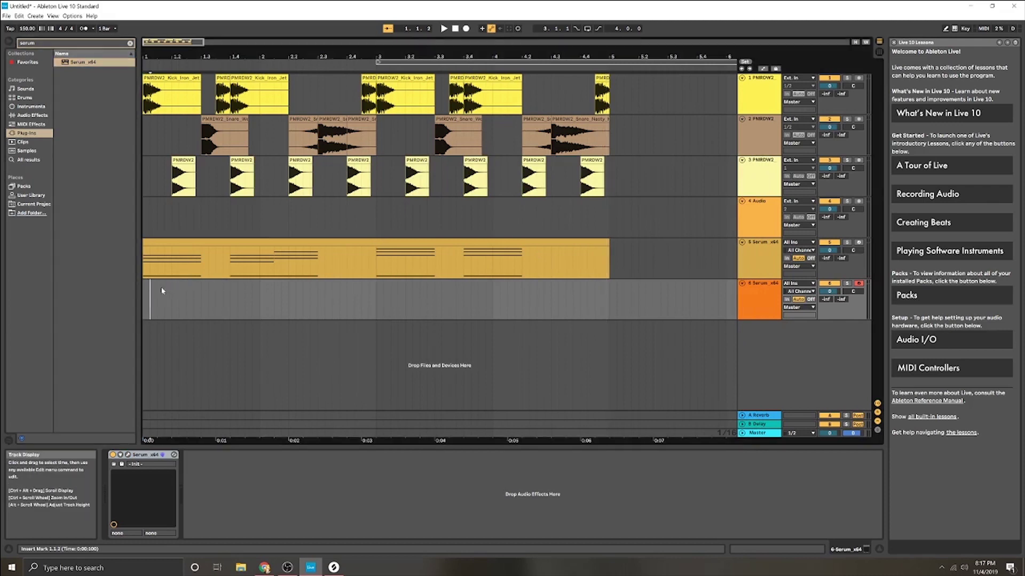
pyautogui.doubleClick(192, 285)
pyautogui.click(195, 286)
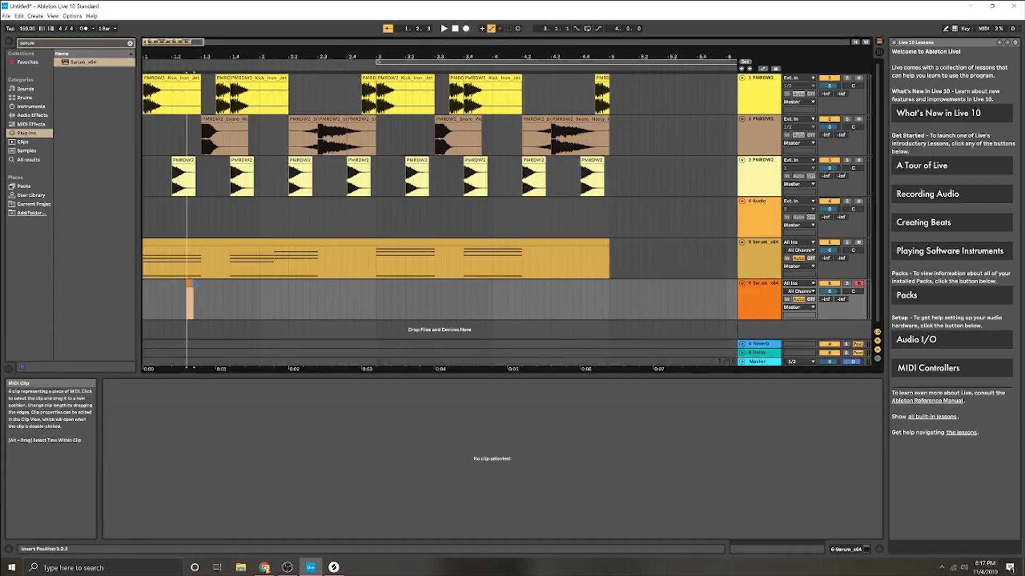
pyautogui.click(192, 284)
pyautogui.moveTo(194, 285); pyautogui.dragTo(203, 286)
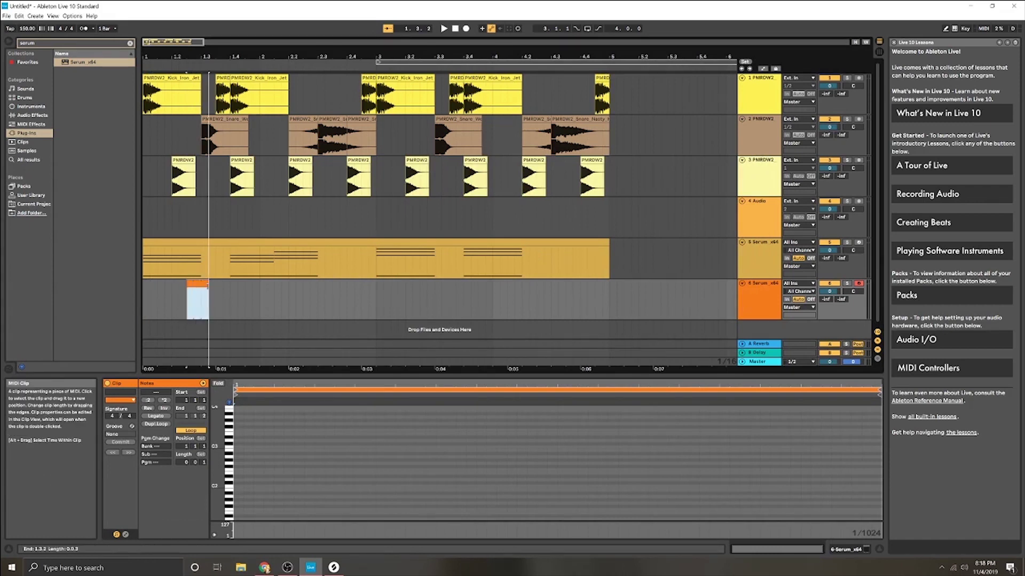
pyautogui.rightClick(201, 284)
pyautogui.click(231, 367)
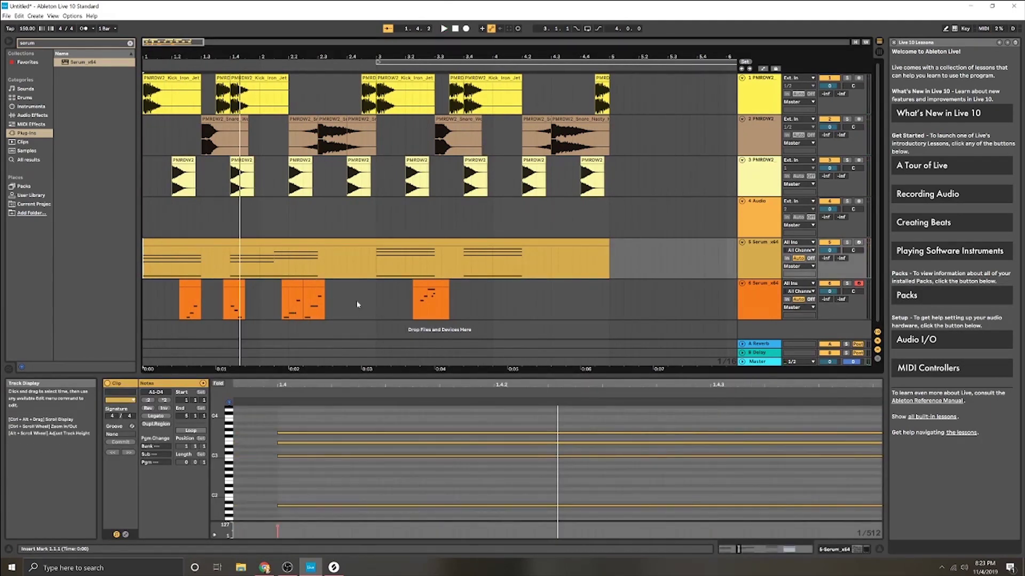
# Solo the second Serum track, play its melody clips alone, and take the track out of solo
pyautogui.click(177, 311)
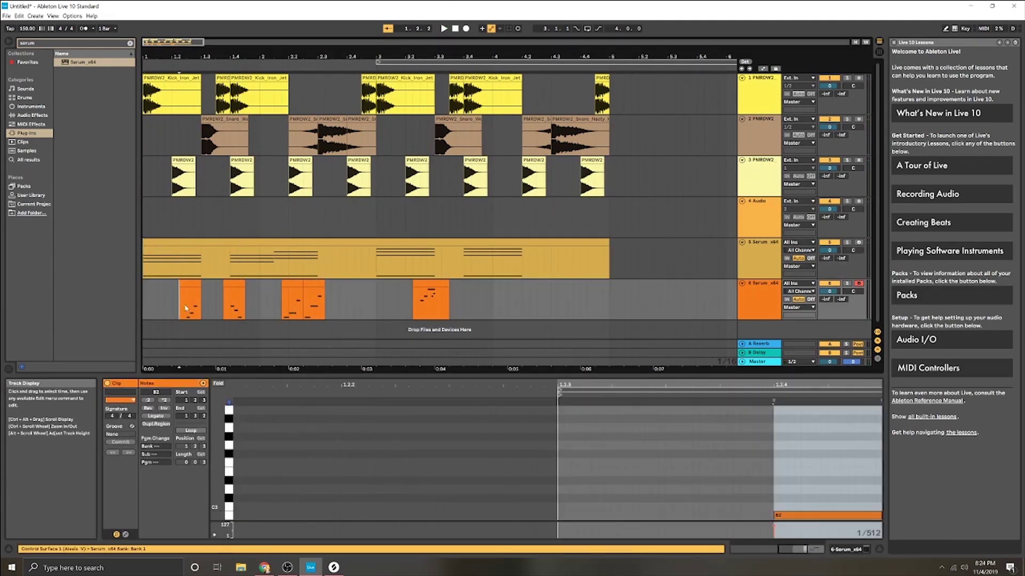
pyautogui.click(185, 308)
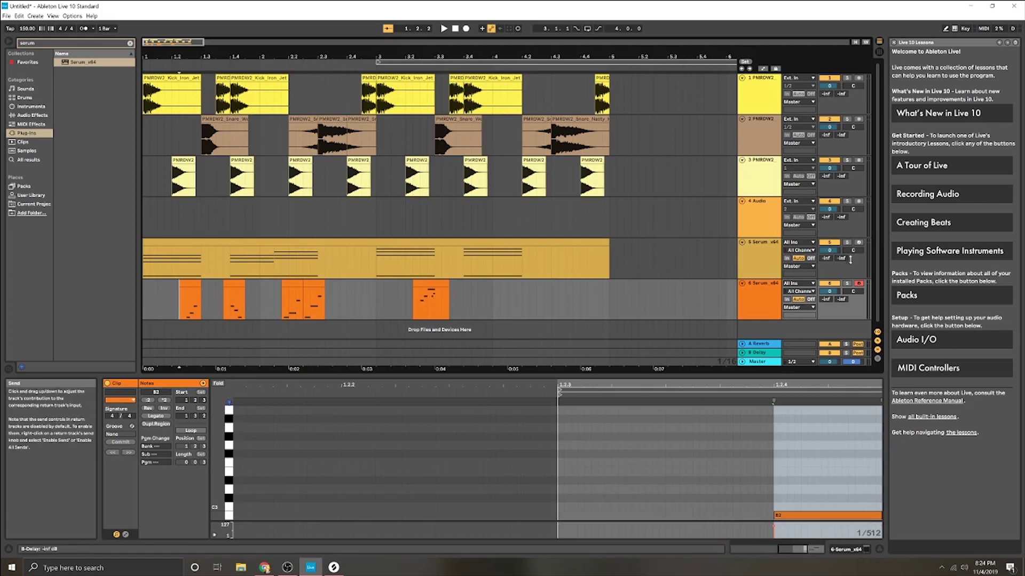
pyautogui.click(848, 286)
pyautogui.press('space')
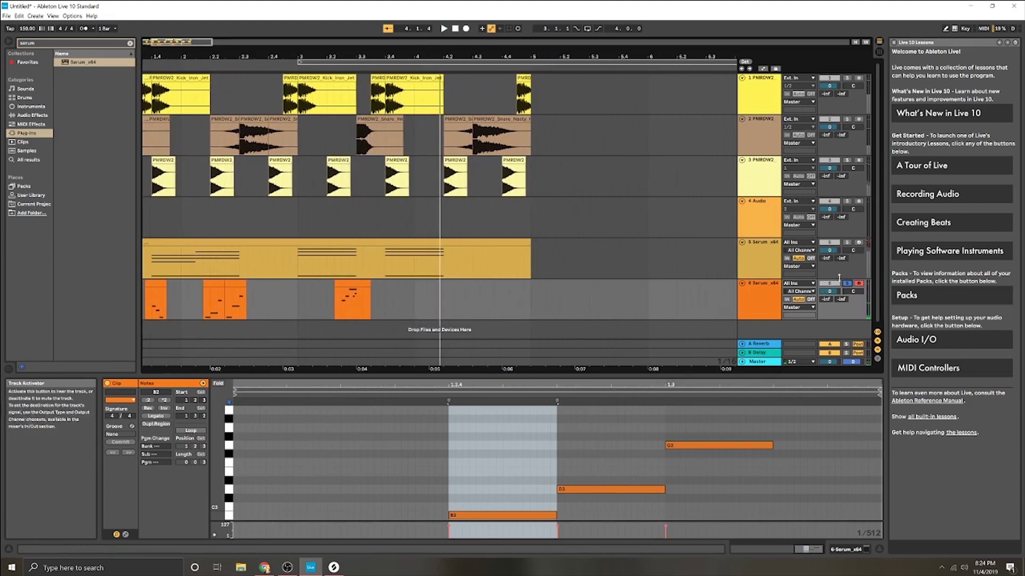
pyautogui.click(849, 285)
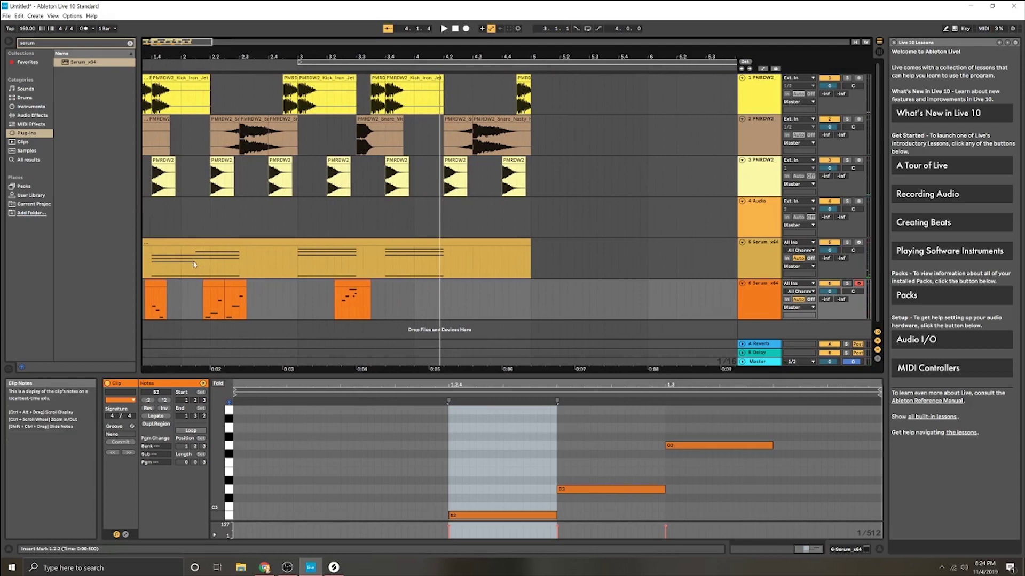
# Insert another MIDI track below the second Serum track and load Serum onto it
pyautogui.hscroll(-5, 188, 255)
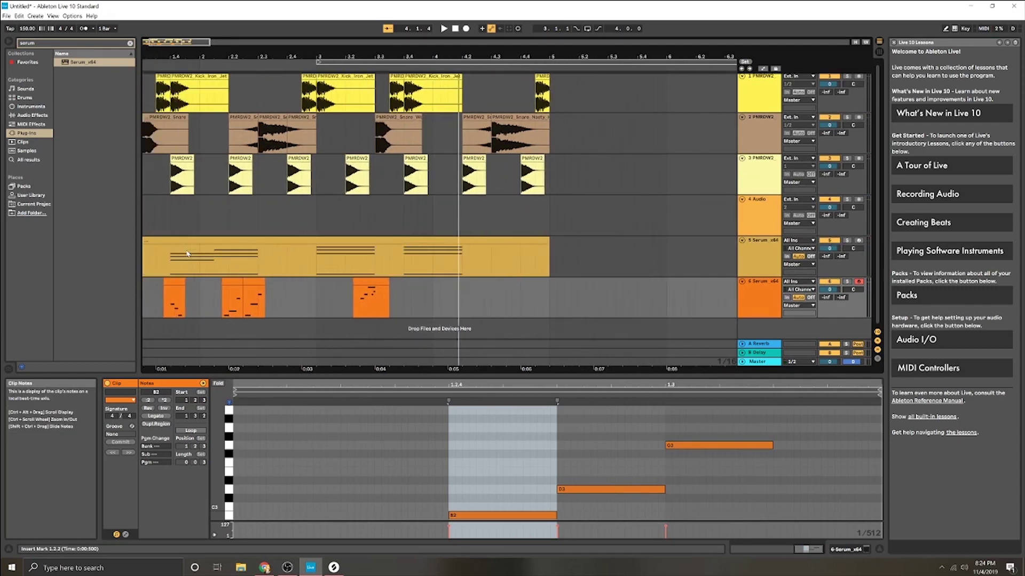
pyautogui.click(149, 265)
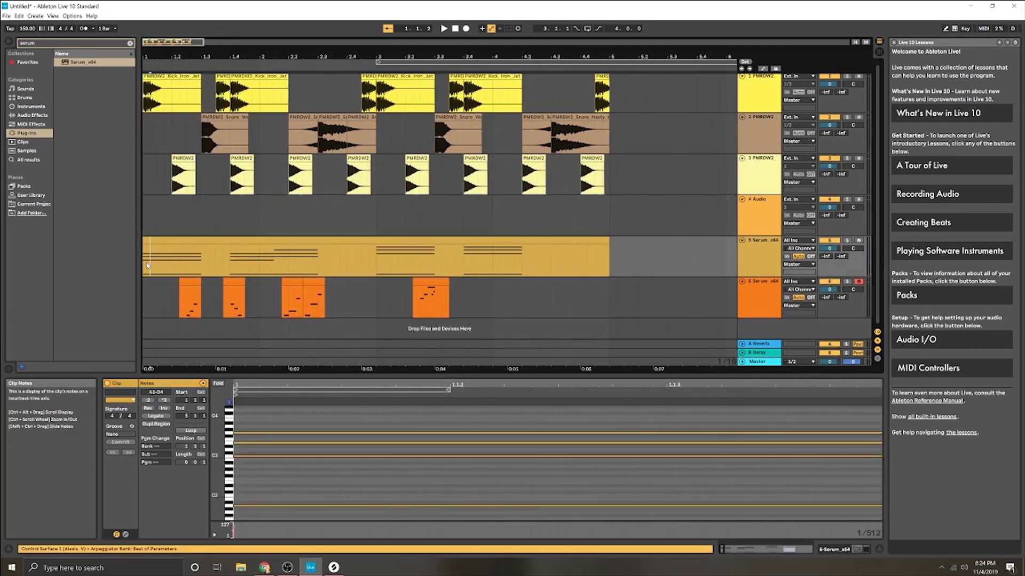
pyautogui.click(148, 266)
pyautogui.click(759, 283)
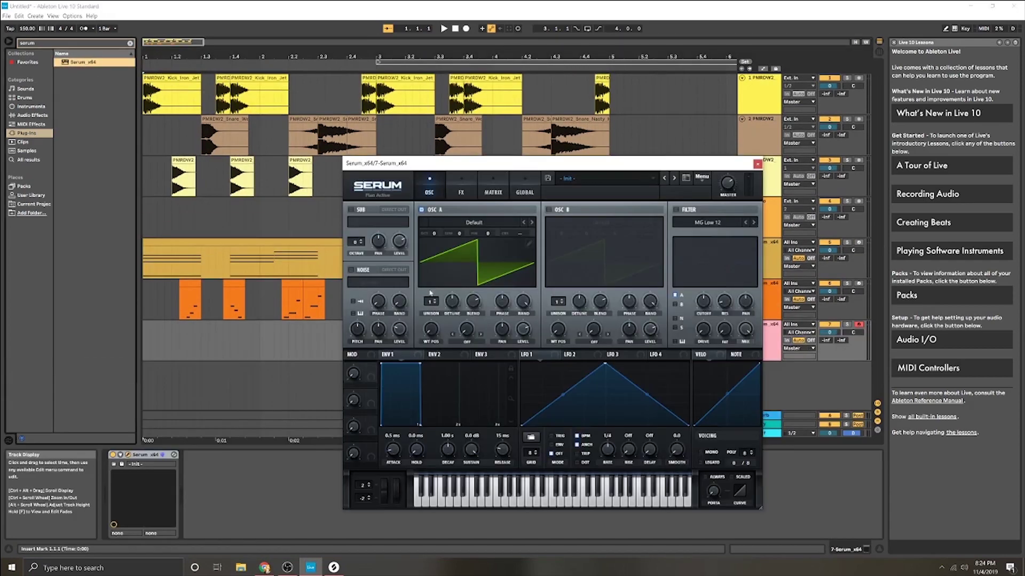
# In the new Serum, set envelope 1's sustain to -5.7 dB and release to 1.14 s, with oscillator A's octave at +1
pyautogui.moveTo(471, 450); pyautogui.dragTo(471, 468)
pyautogui.moveTo(437, 234); pyautogui.dragTo(437, 228)
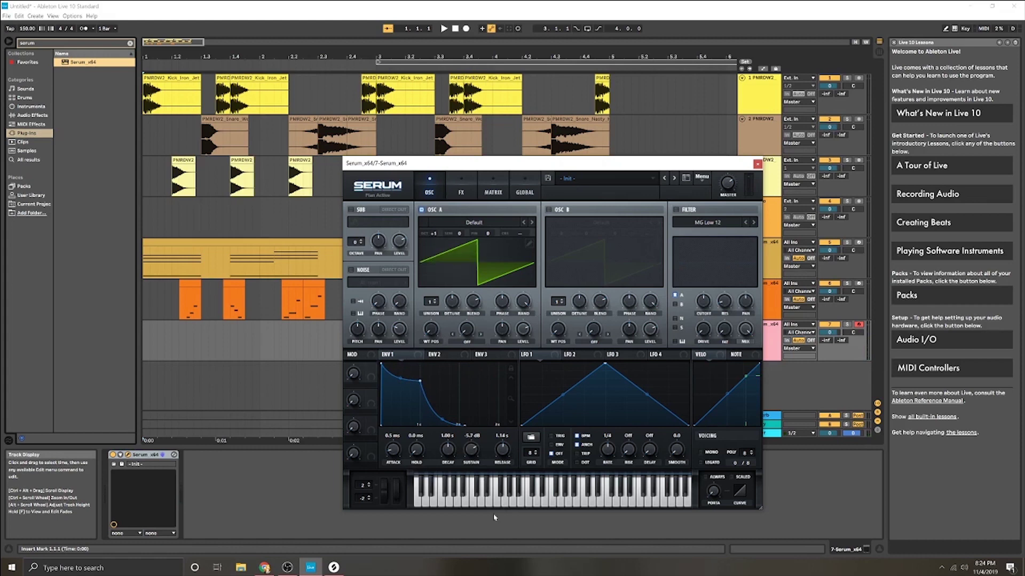
pyautogui.click(532, 504)
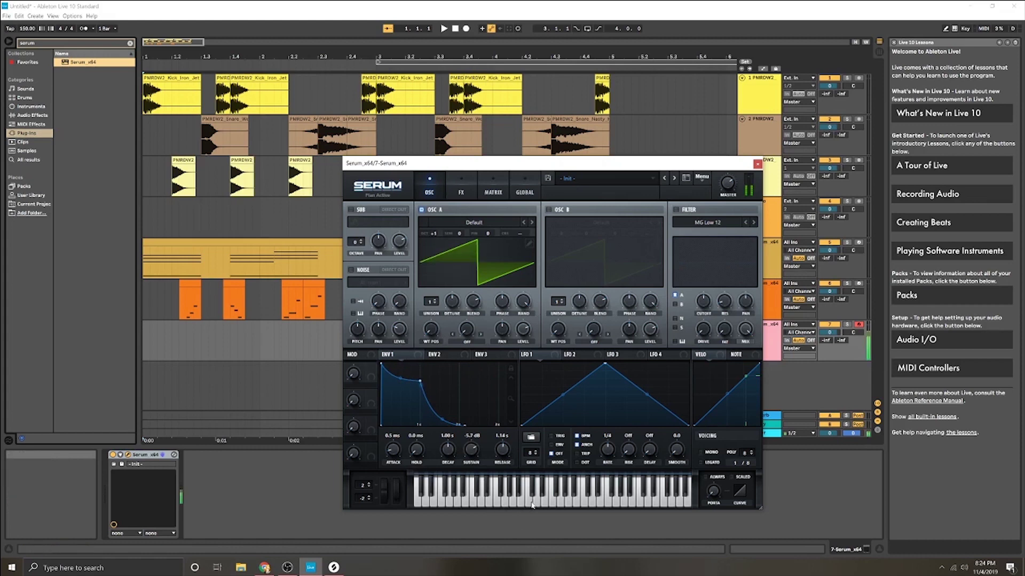
# Load the Analog wavetable Basic Shapes into oscillator A and audition it with several notes
pyautogui.click(478, 221)
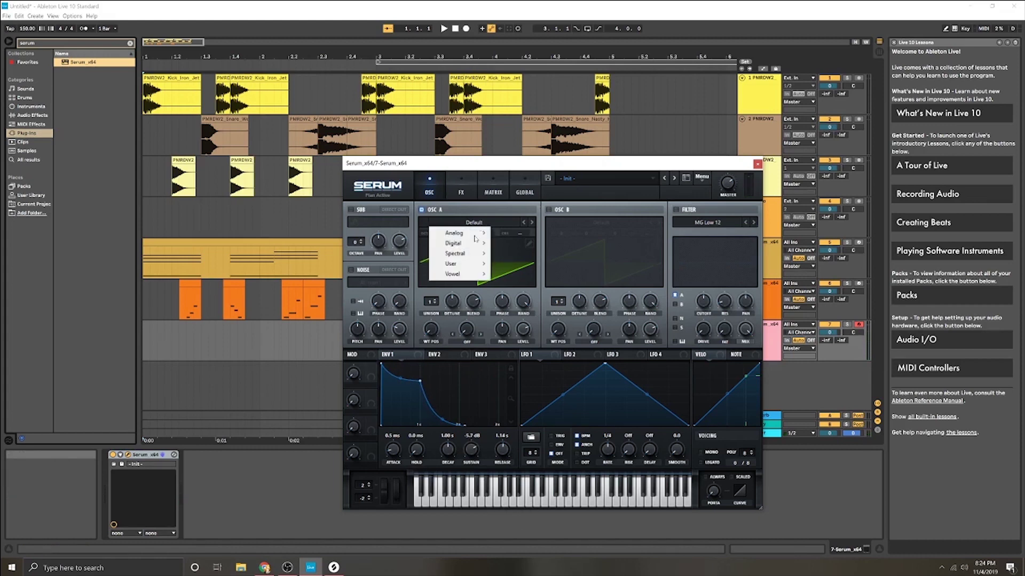
pyautogui.moveTo(470, 236)
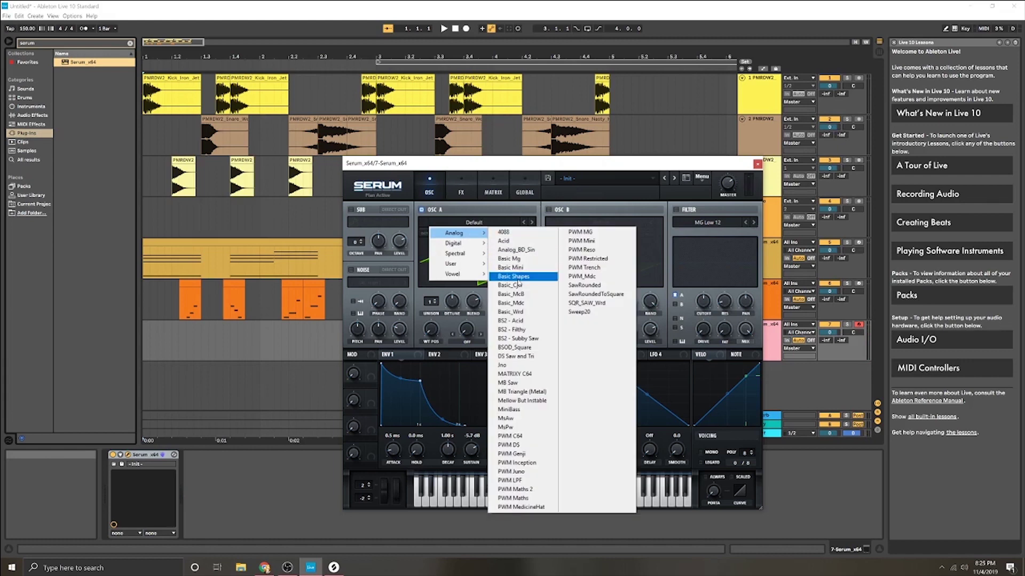
pyautogui.click(513, 276)
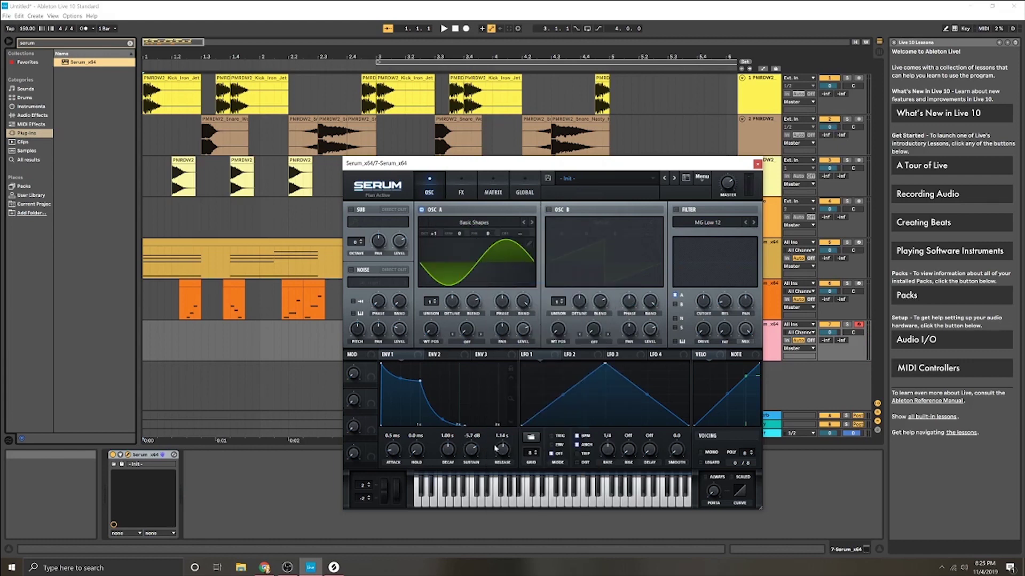
pyautogui.click(514, 499)
pyautogui.click(568, 503)
pyautogui.click(559, 502)
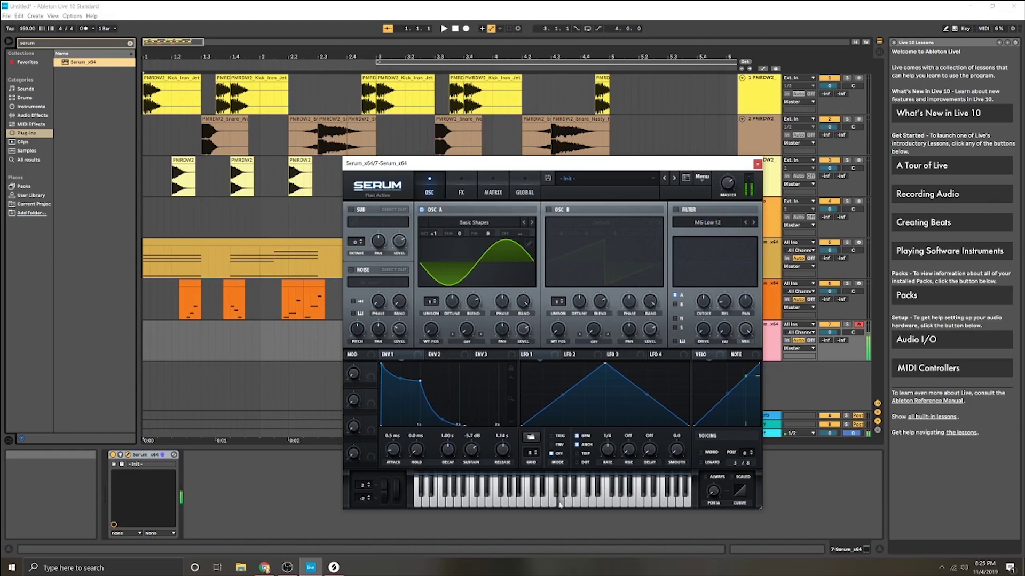
pyautogui.click(594, 503)
pyautogui.click(558, 504)
pyautogui.click(558, 504)
pyautogui.click(579, 502)
pyautogui.click(543, 502)
# Enable Serum's Distortion and Chorus effects and raise the distortion drive
pyautogui.click(461, 190)
pyautogui.click(354, 225)
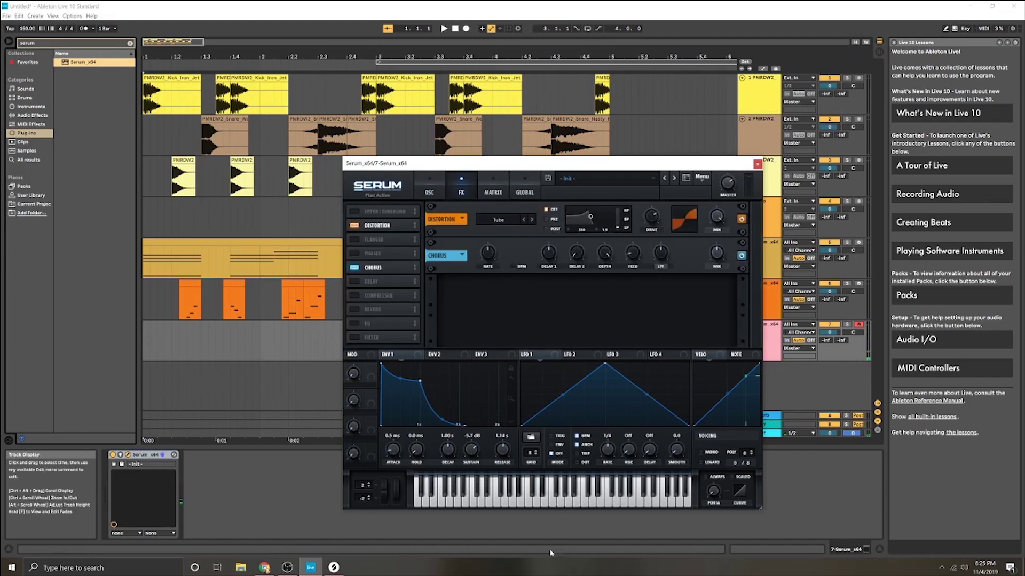
pyautogui.moveTo(652, 222); pyautogui.dragTo(652, 203)
# Enable Serum's EQ effect, lower its low-band gain to -13.9 dB and audition notes
pyautogui.click(355, 324)
pyautogui.moveTo(534, 293); pyautogui.dragTo(532, 324)
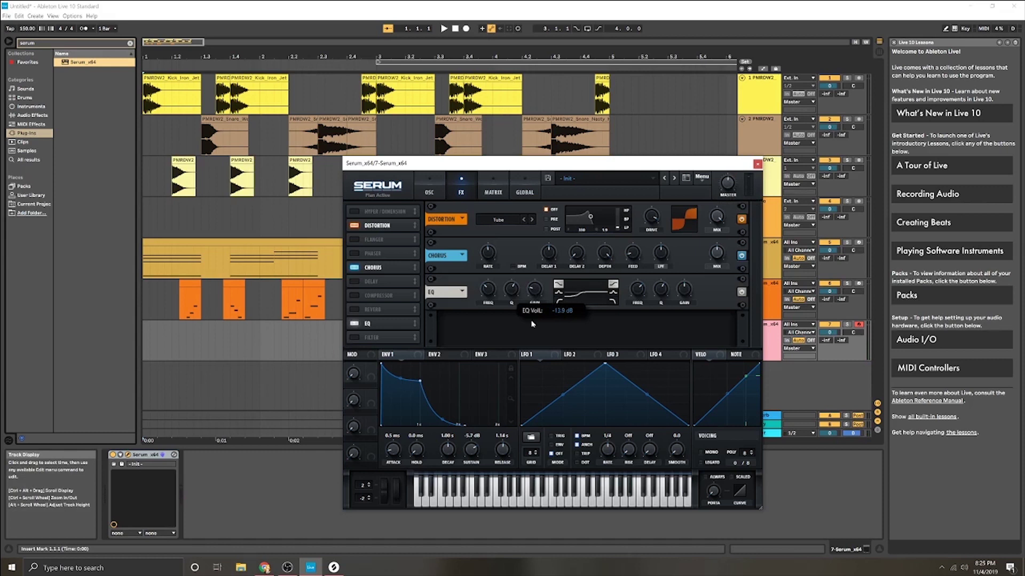
pyautogui.click(568, 502)
pyautogui.moveTo(537, 293)
pyautogui.click(559, 505)
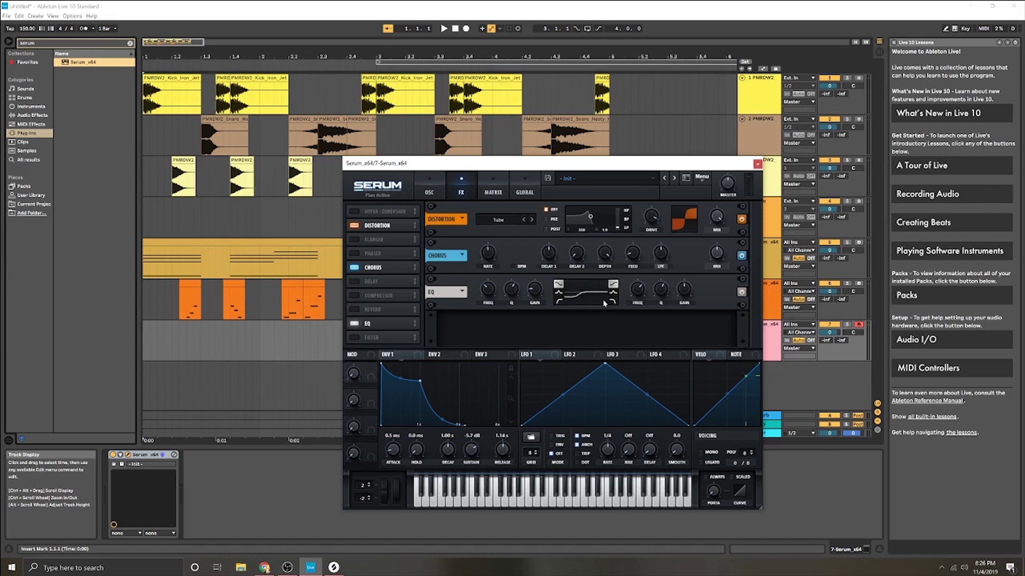
# Fine-tune the EQ's low-band gain while auditioning notes, trying values down to -16.8 dB, and close the Serum window
pyautogui.moveTo(538, 291)
pyautogui.click(550, 504)
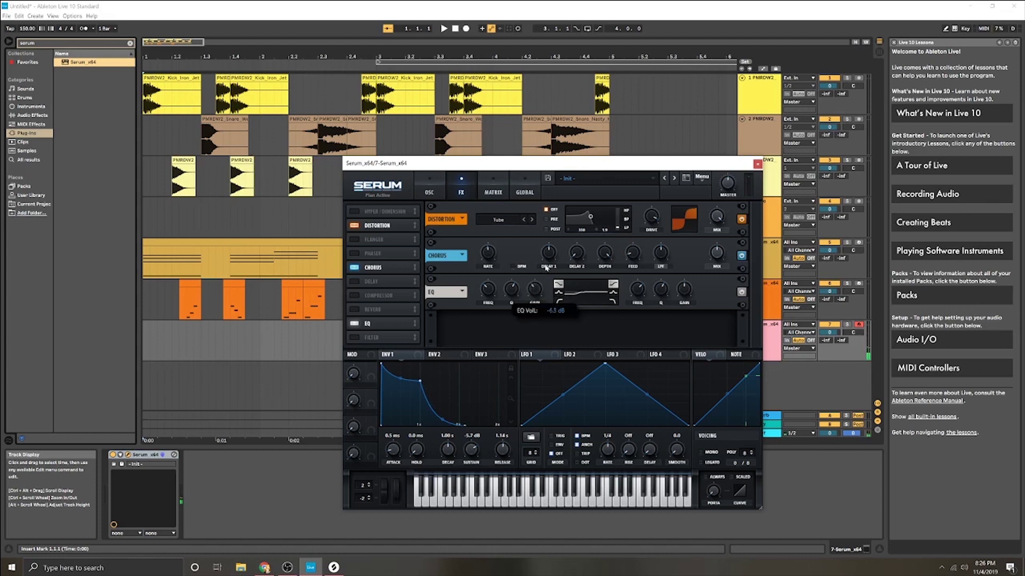
pyautogui.click(550, 505)
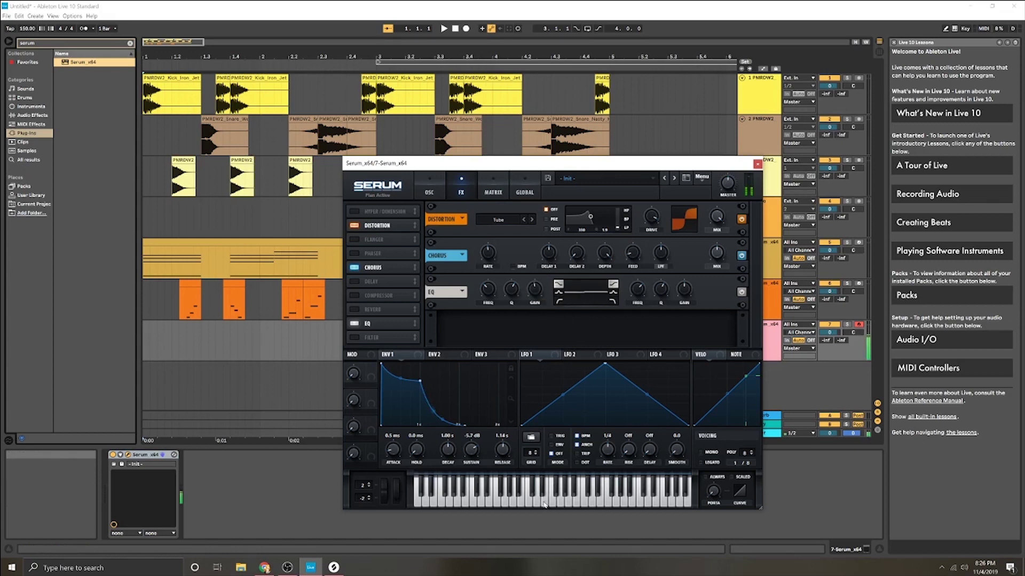
pyautogui.moveTo(531, 291); pyautogui.dragTo(531, 321)
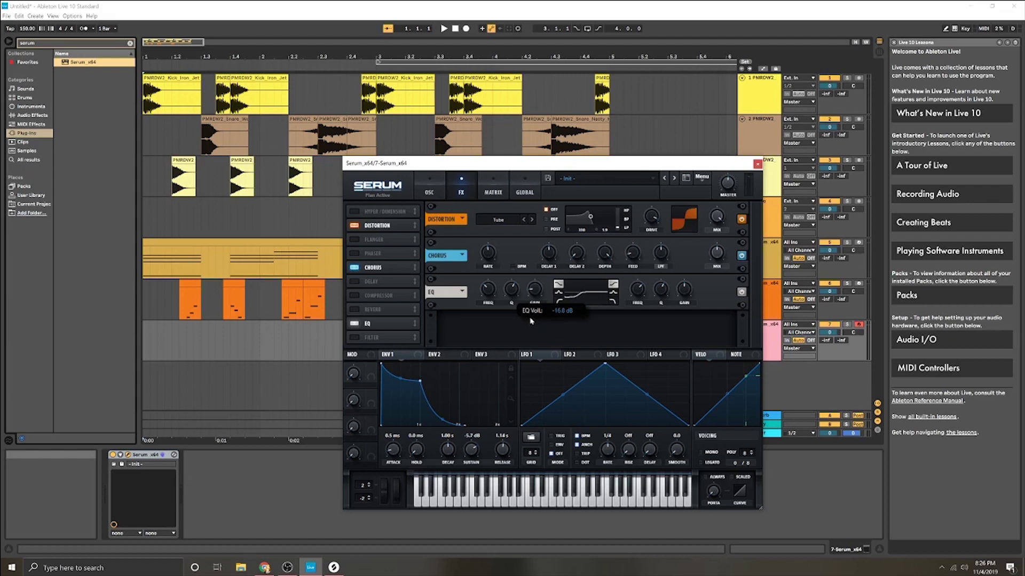
pyautogui.moveTo(531, 321); pyautogui.dragTo(534, 289)
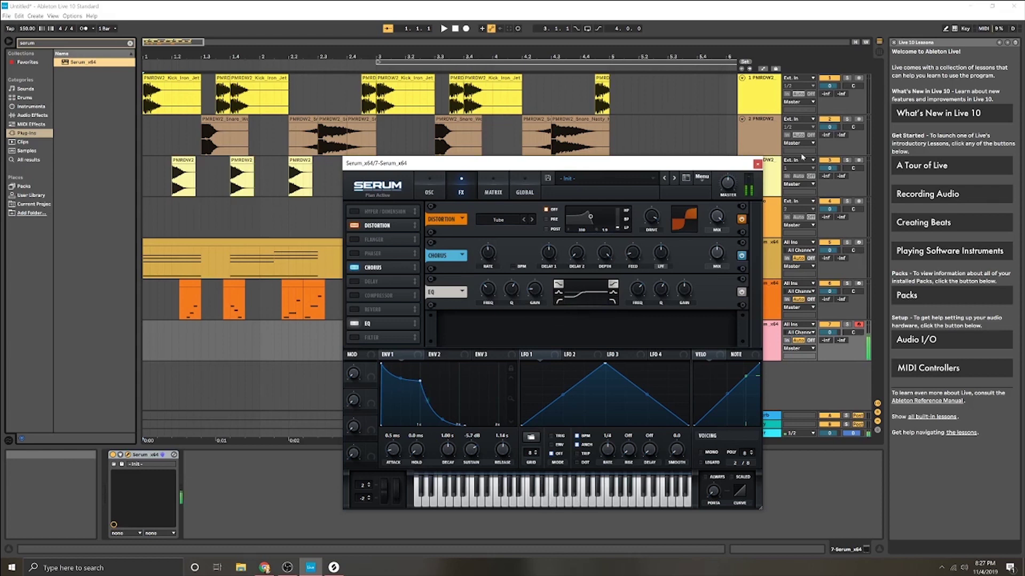
pyautogui.click(757, 164)
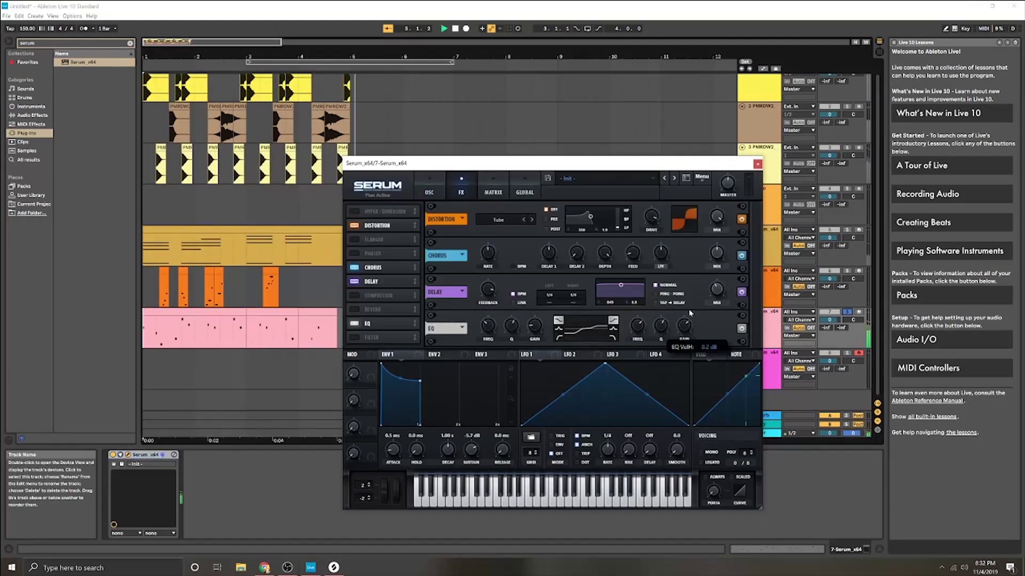
# Take the third Serum track out of solo, play the full arrangement and close the Serum window
pyautogui.click(848, 311)
pyautogui.press('space')
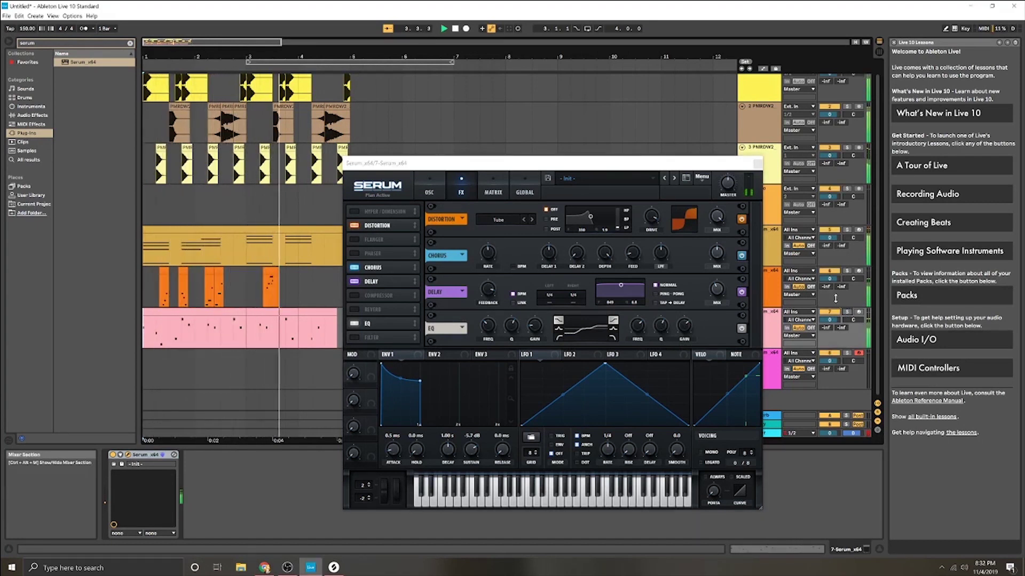
pyautogui.click(758, 163)
pyautogui.press('space')
# Search the audio effects for "compre" and add a Compressor after Serum on the chord track
pyautogui.click(768, 230)
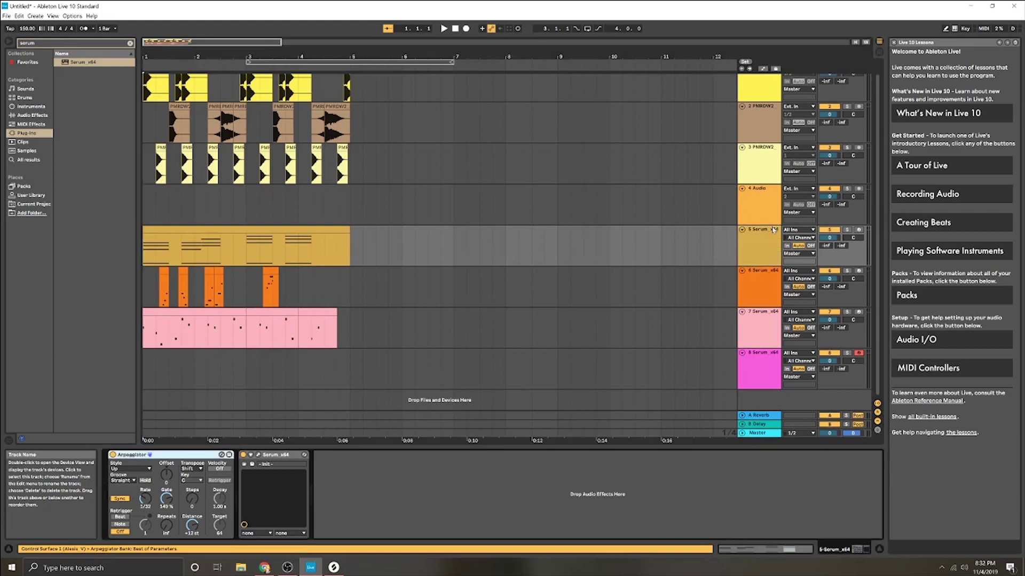
pyautogui.scroll(1, 267, 123)
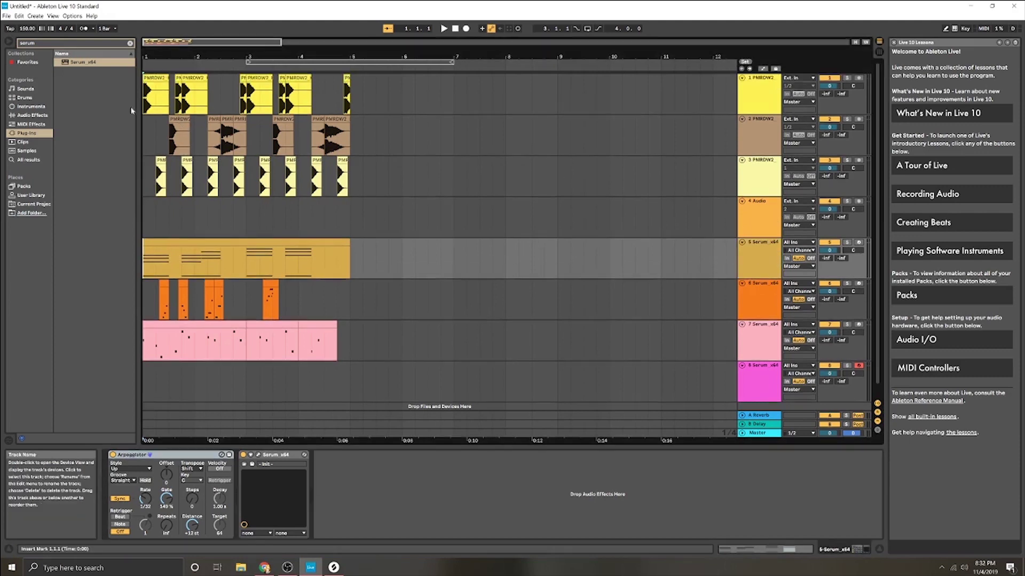
pyautogui.click(130, 43)
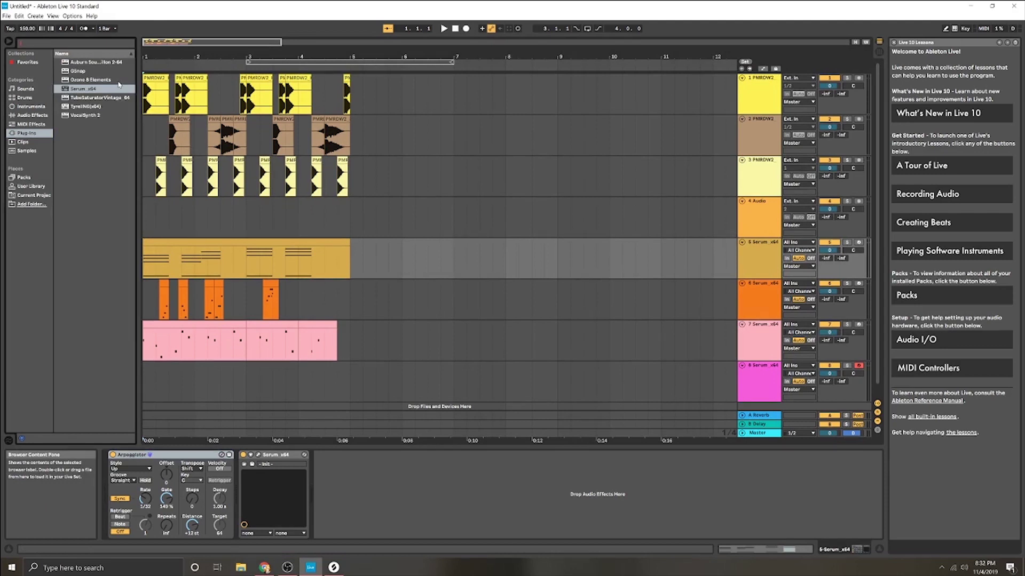
pyautogui.write('comp')
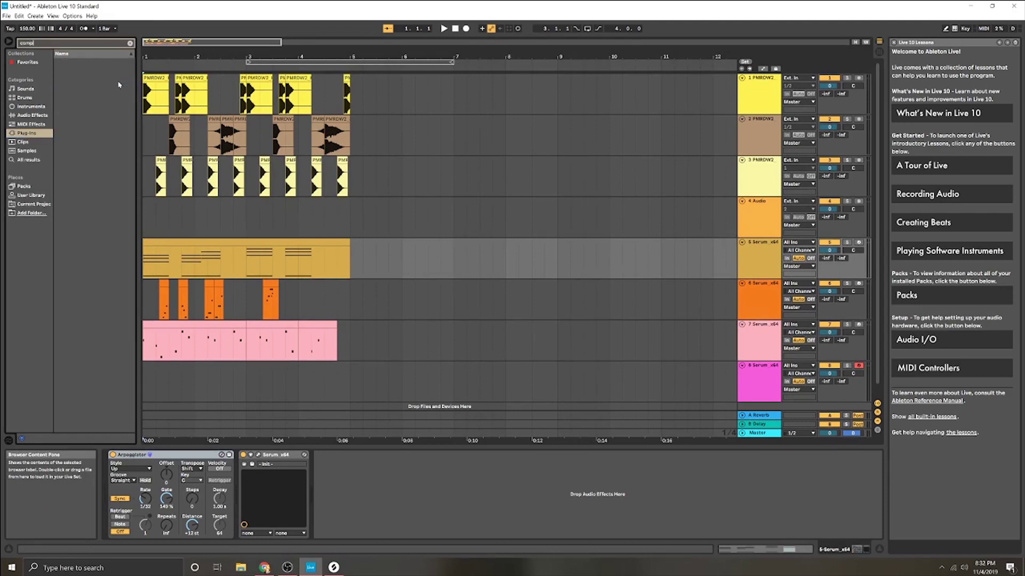
pyautogui.write('re')
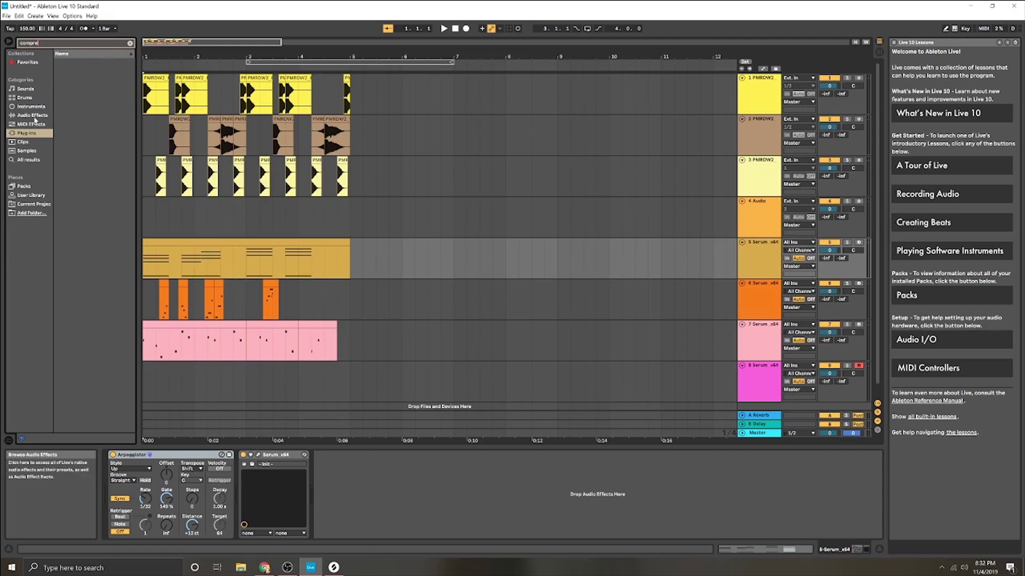
pyautogui.click(32, 115)
pyautogui.click(76, 69)
pyautogui.moveTo(77, 70); pyautogui.dragTo(237, 380)
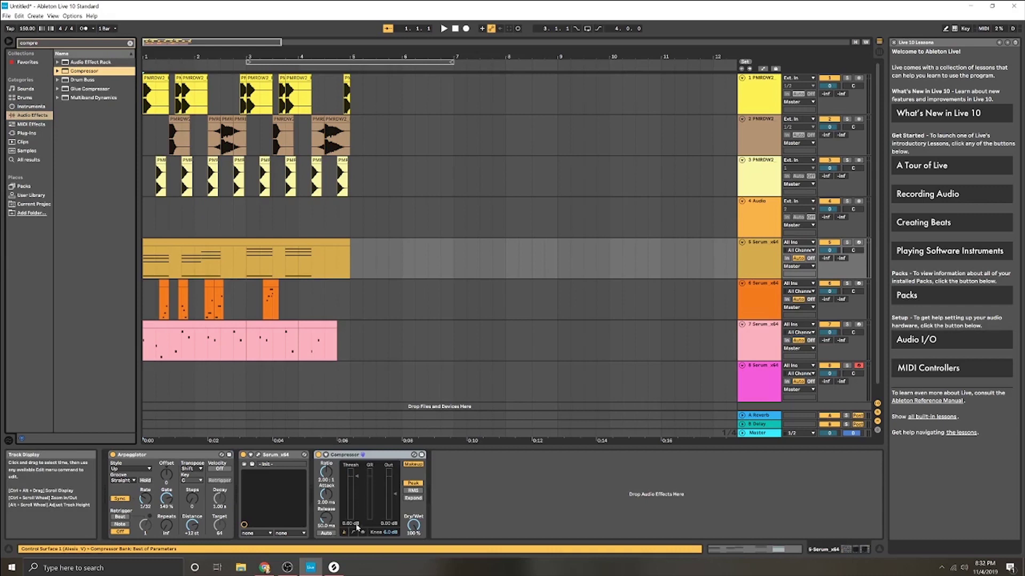
# Enable the Compressor's sidechain with 1-PMRDW2 Kick Iron Jet as its source and set the sidechain gain to 24.0 dB
pyautogui.click(325, 455)
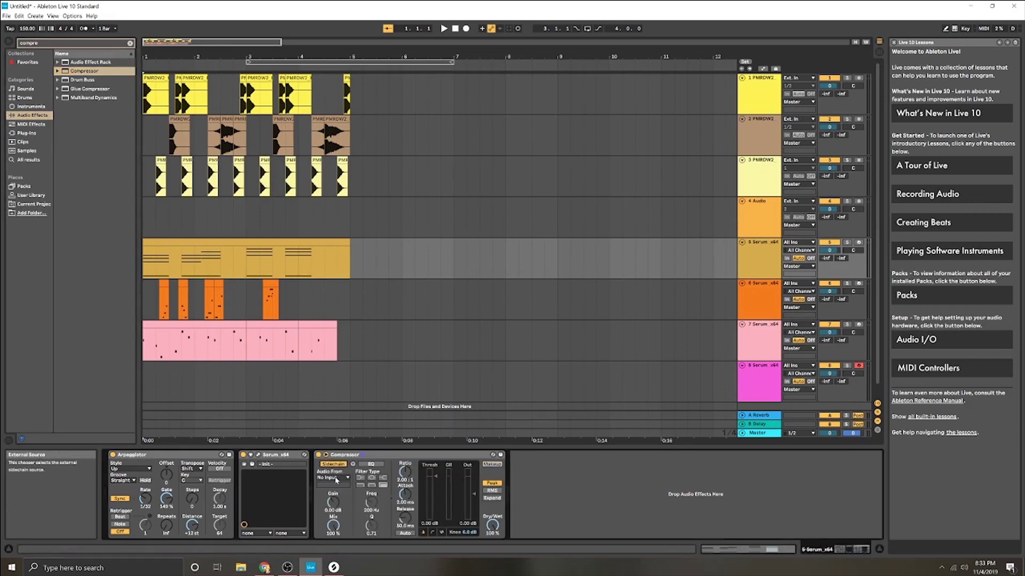
pyautogui.click(336, 478)
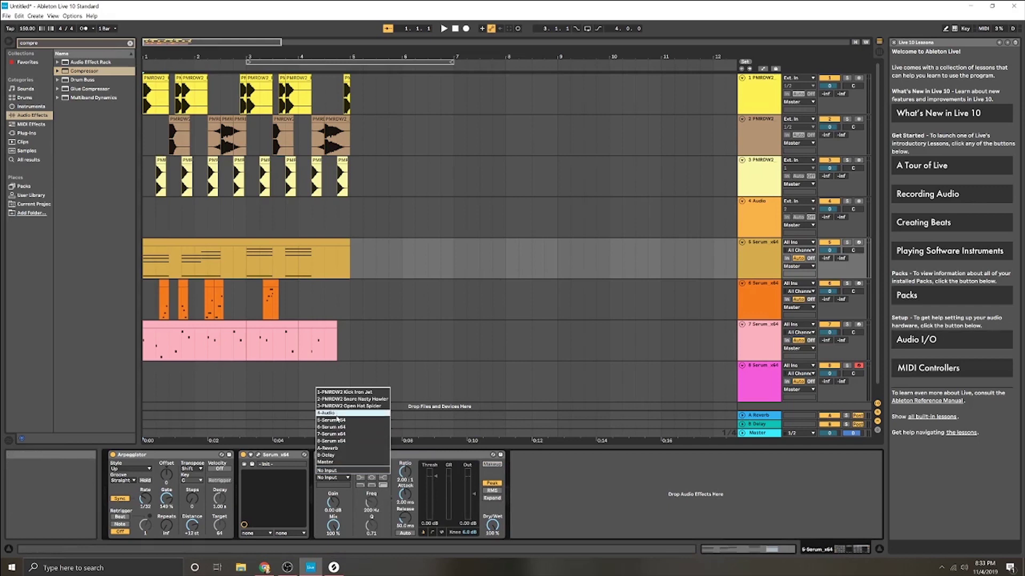
pyautogui.click(341, 392)
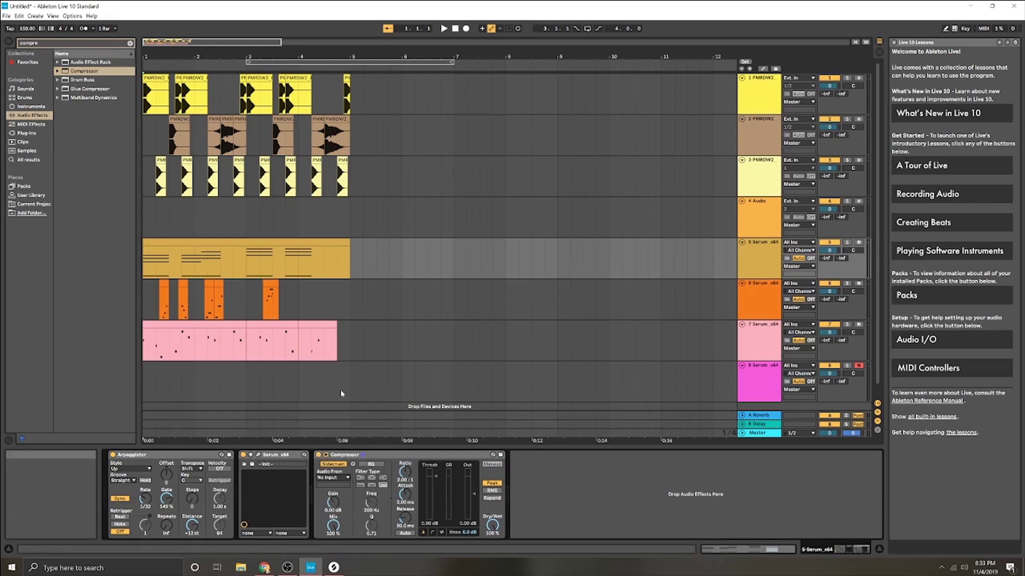
pyautogui.moveTo(333, 502); pyautogui.dragTo(333, 482)
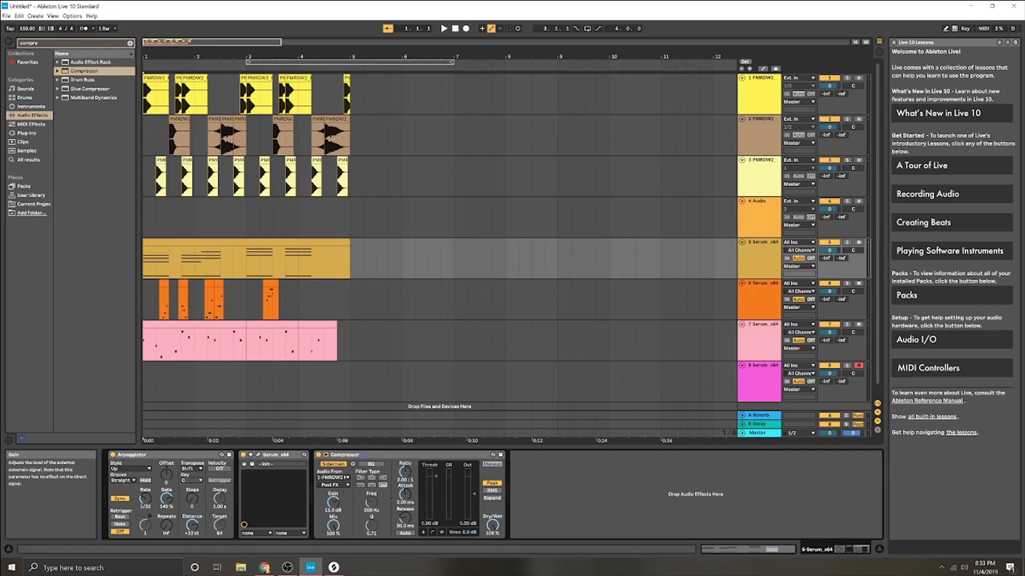
pyautogui.click(336, 486)
pyautogui.click(337, 501)
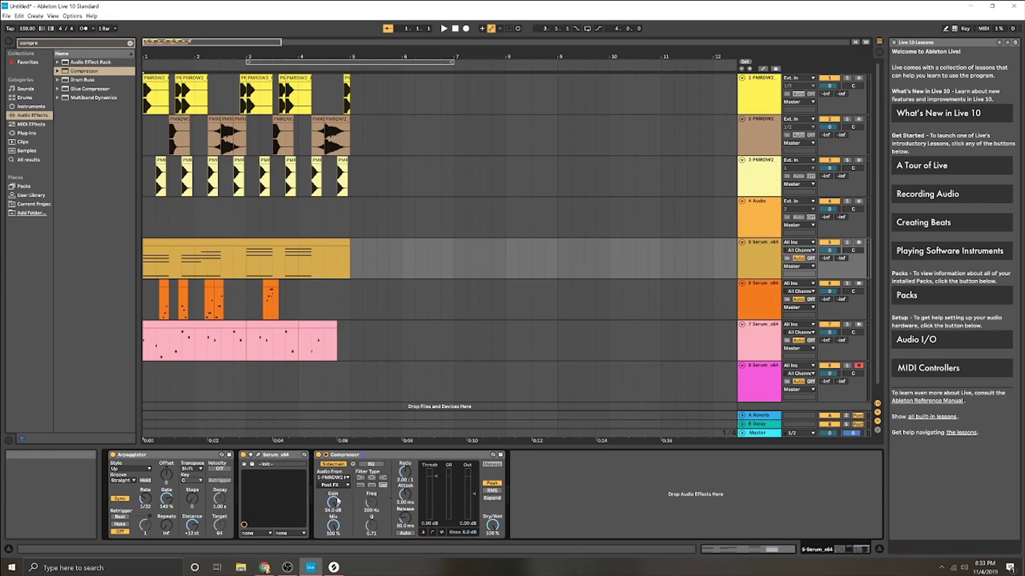
# Set the Compressor's ratio to inf:1 and release to 4.40 ms with a very short attack, and play the chord track in solo
pyautogui.moveTo(405, 472); pyautogui.dragTo(405, 438)
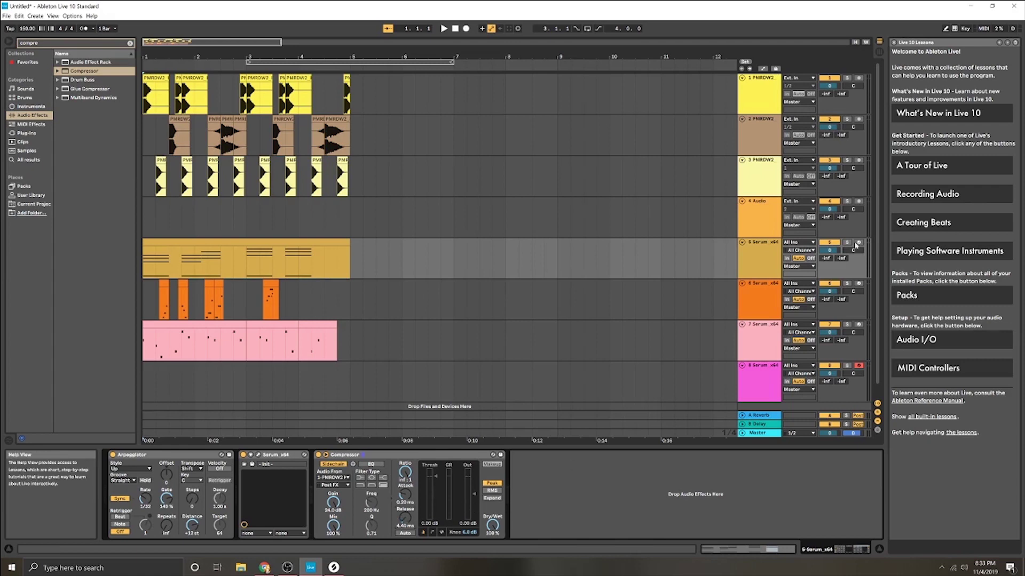
pyautogui.press('space')
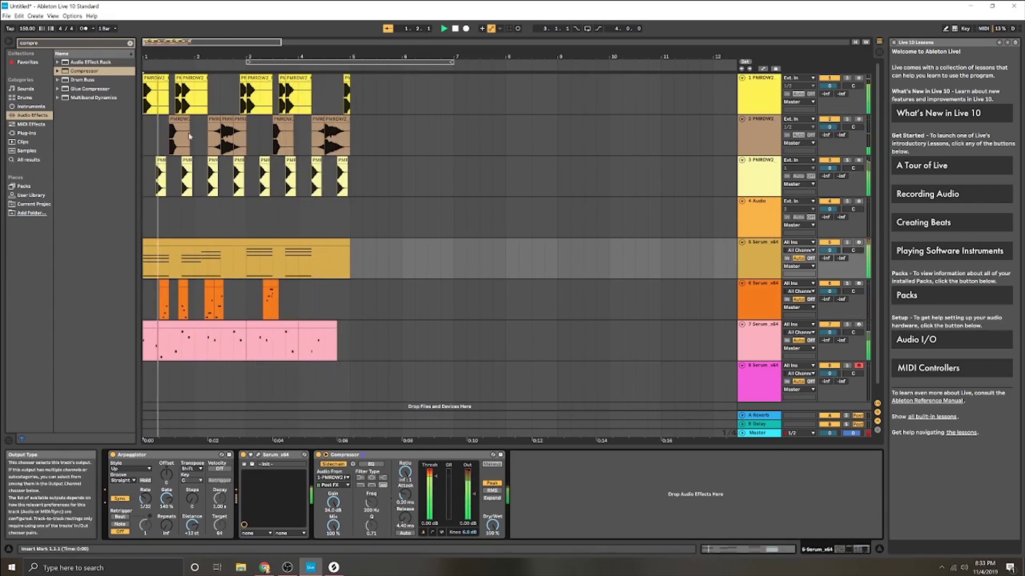
pyautogui.click(849, 241)
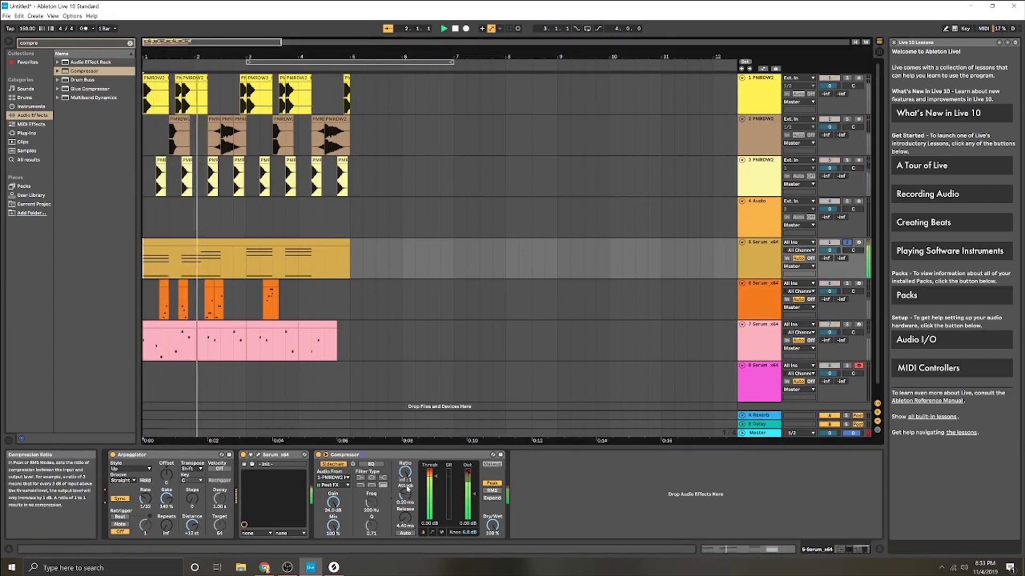
pyautogui.press('space')
pyautogui.press('space')
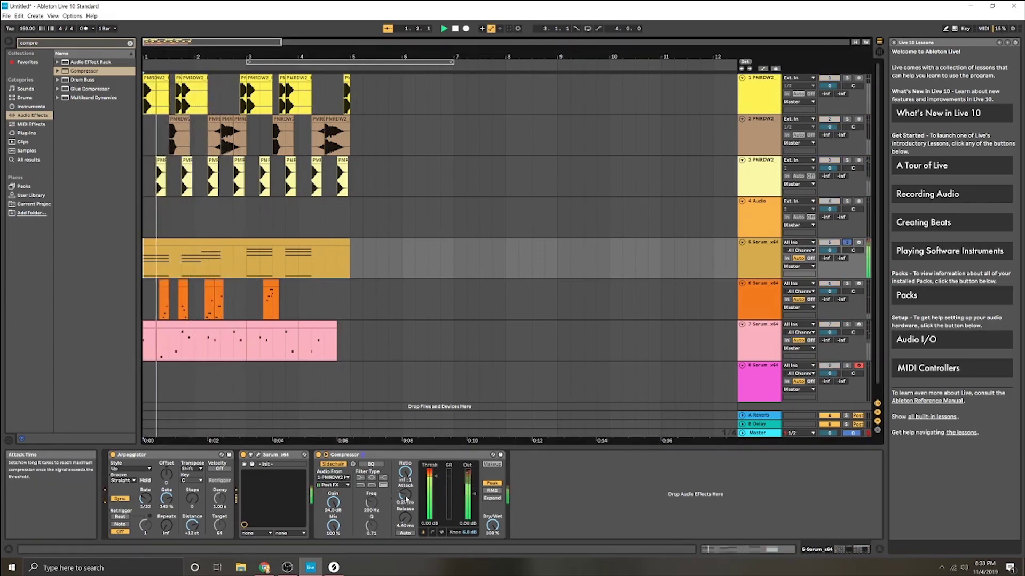
# Lengthen the Compressor's attack to slightly over 4 ms and replay the soloed chord track from the start
pyautogui.moveTo(407, 501); pyautogui.dragTo(406, 491)
pyautogui.press('space')
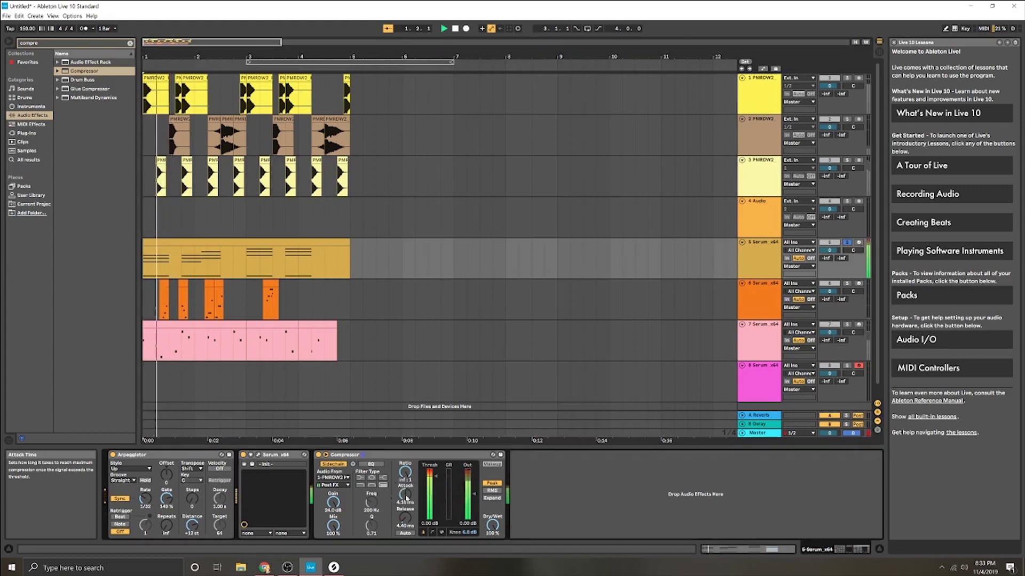
pyautogui.press('space')
pyautogui.press('space')
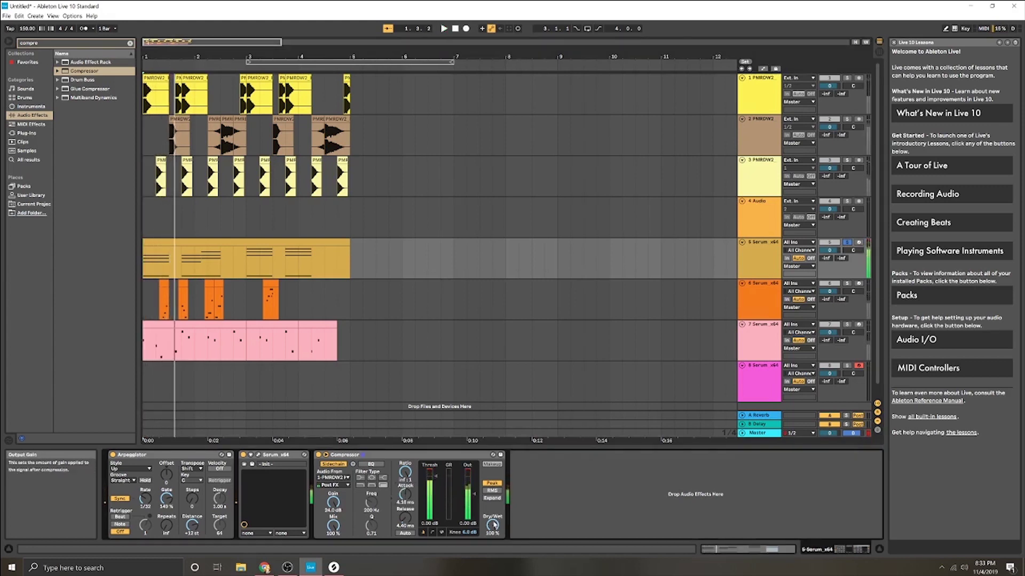
# Set the Compressor's dry/wet mix to 64% and replay the soloed chord track from the start several times
pyautogui.press('space')
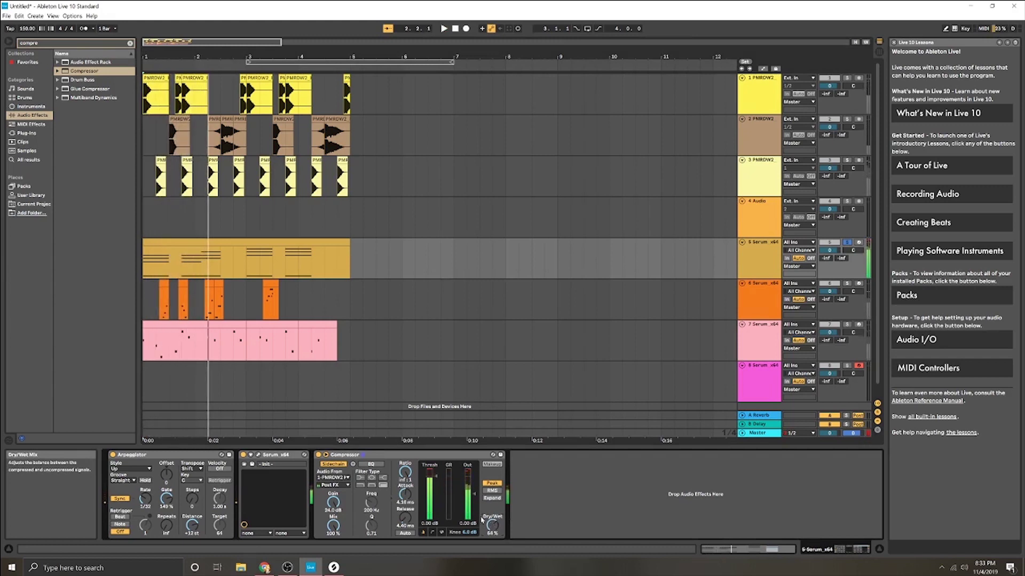
pyautogui.press('space')
pyautogui.press('space')
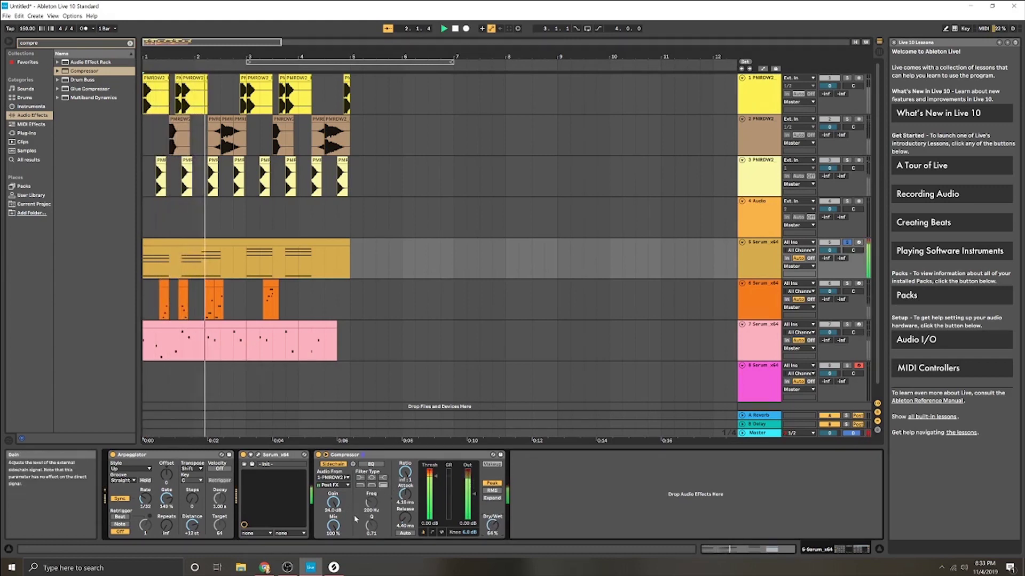
pyautogui.press('space')
pyautogui.press('space')
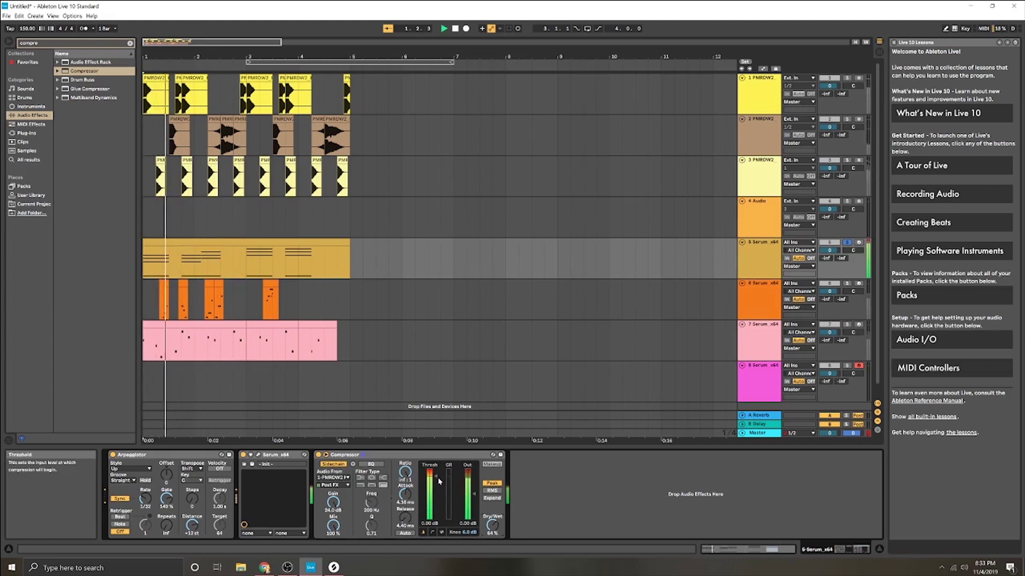
pyautogui.press('space')
pyautogui.press('space')
# Take the chord track out of solo, lower the volume of track 7 to -3.7 dB, and play the full mix
pyautogui.click(848, 243)
pyautogui.press('space')
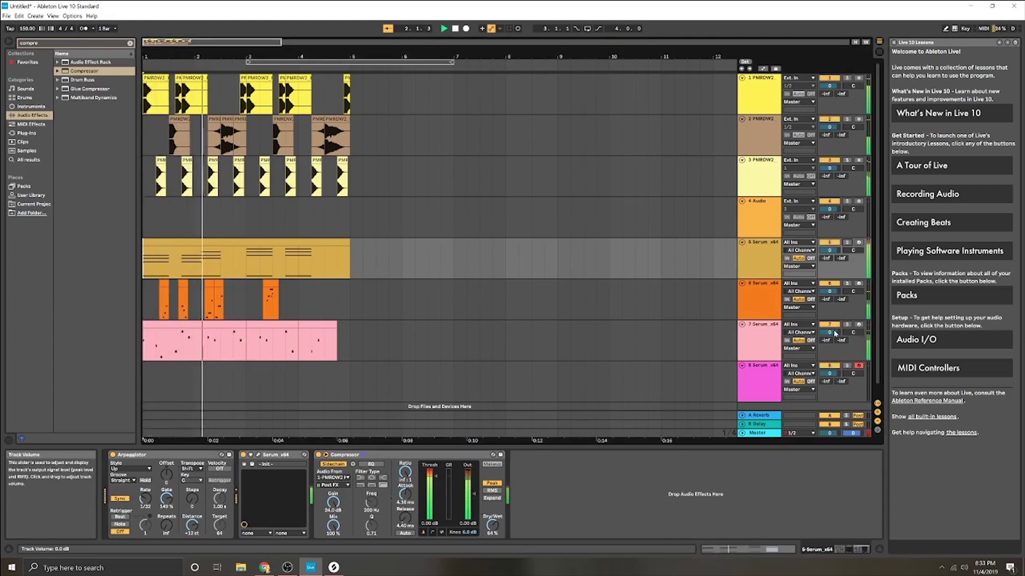
pyautogui.moveTo(829, 333); pyautogui.dragTo(829, 342)
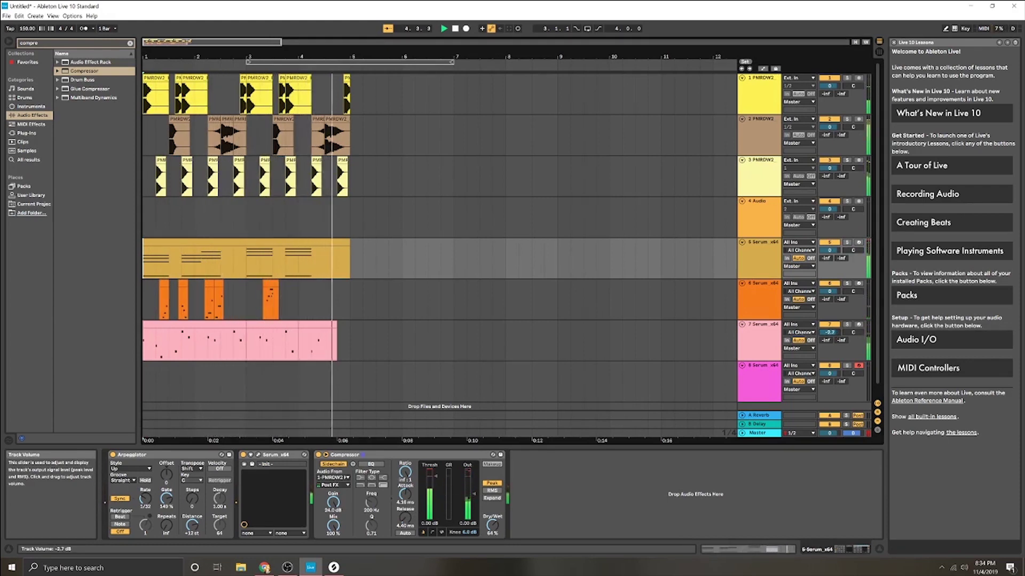
pyautogui.press('space')
pyautogui.press('space')
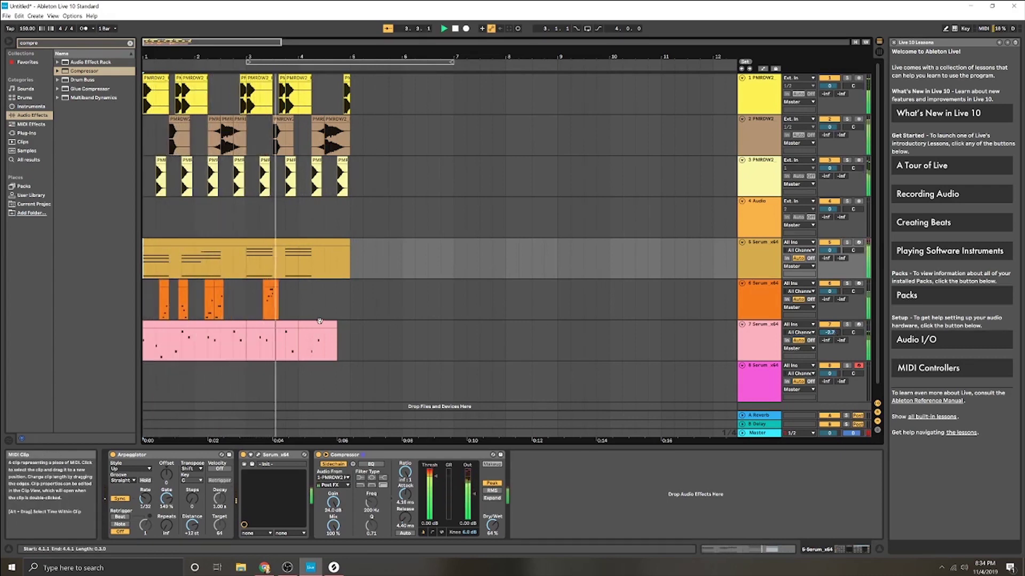
pyautogui.press('space')
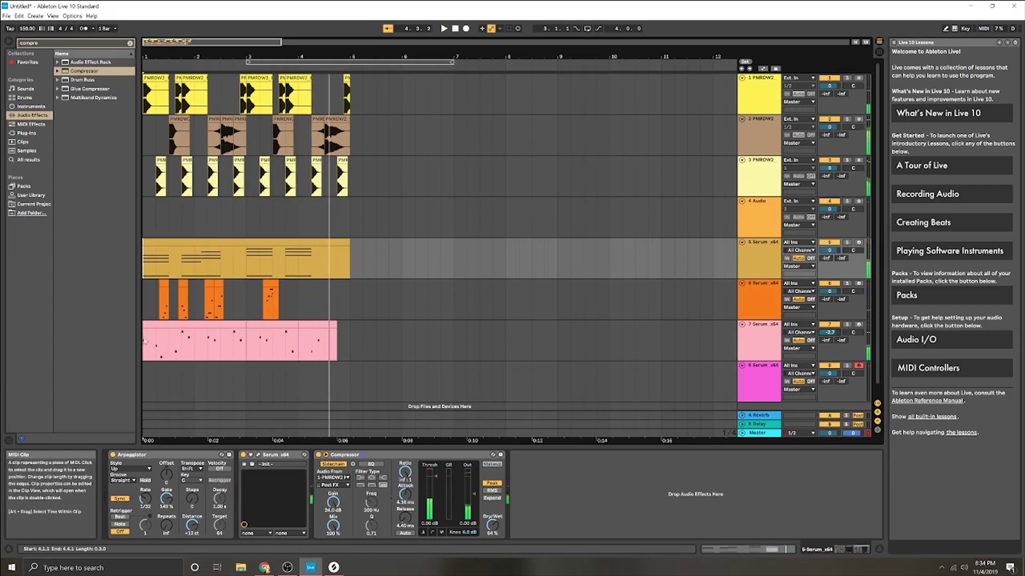
# Freeze the pink Serum track 7 and flatten it to audio
pyautogui.click(156, 325)
pyautogui.hotkey('ctrl', 'c')
pyautogui.click(757, 321)
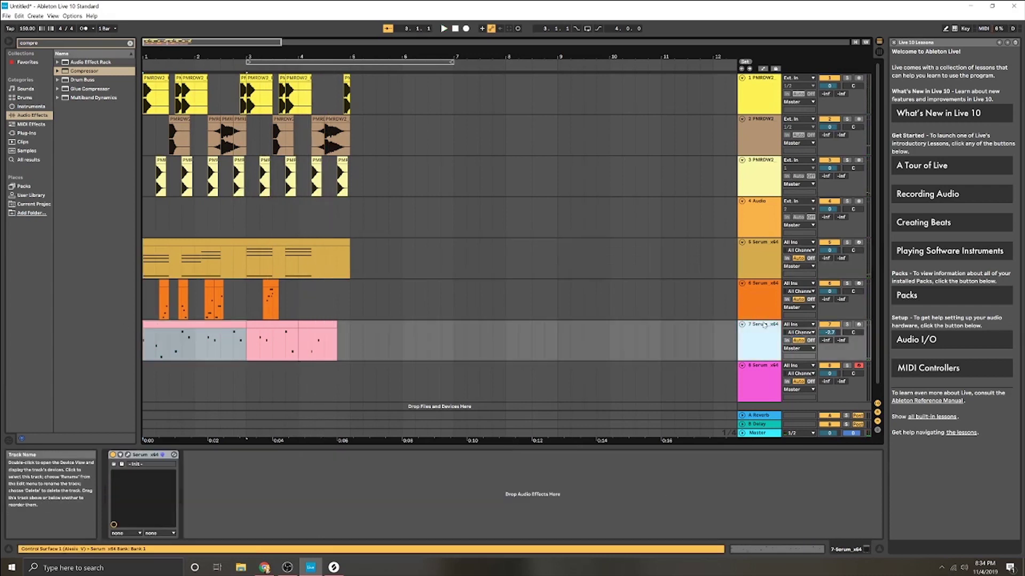
pyautogui.rightClick(764, 323)
pyautogui.click(789, 379)
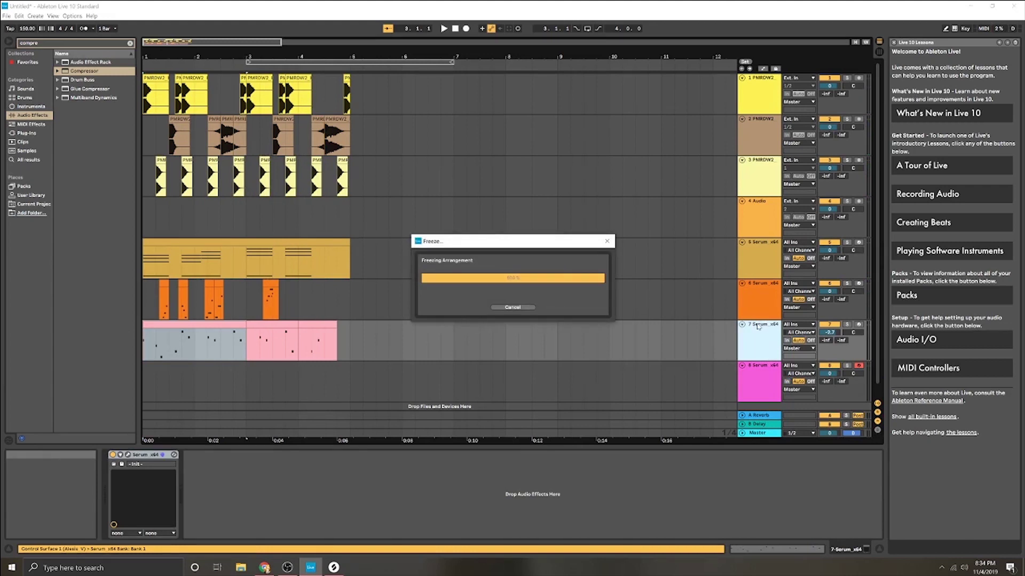
pyautogui.rightClick(759, 324)
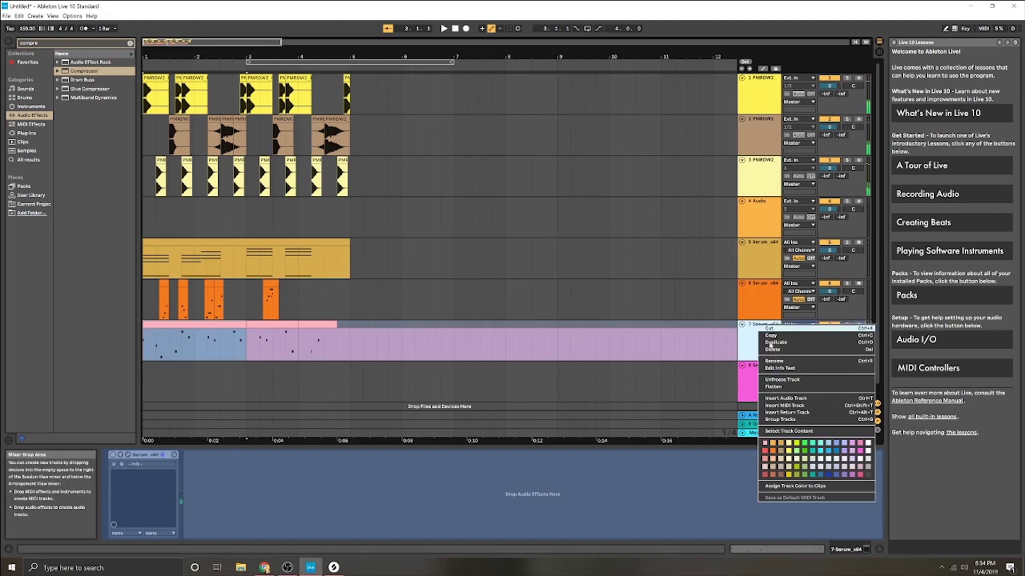
pyautogui.click(784, 386)
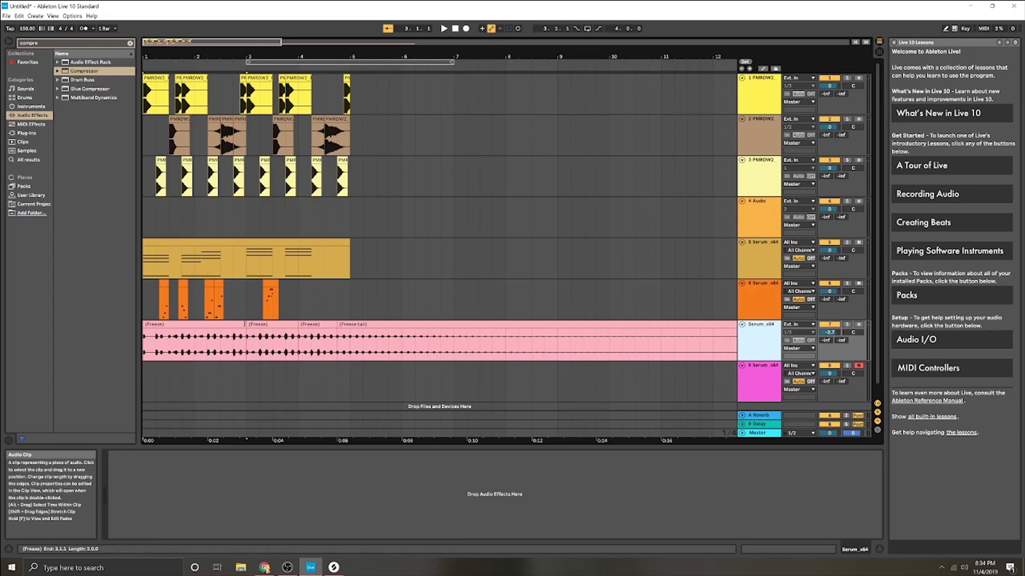
# Try shortening the first two frozen clips on track 7 to 2.3.1 and 3.4.1, deleting the freeze tail, and playing it back
pyautogui.moveTo(244, 324); pyautogui.dragTo(224, 329)
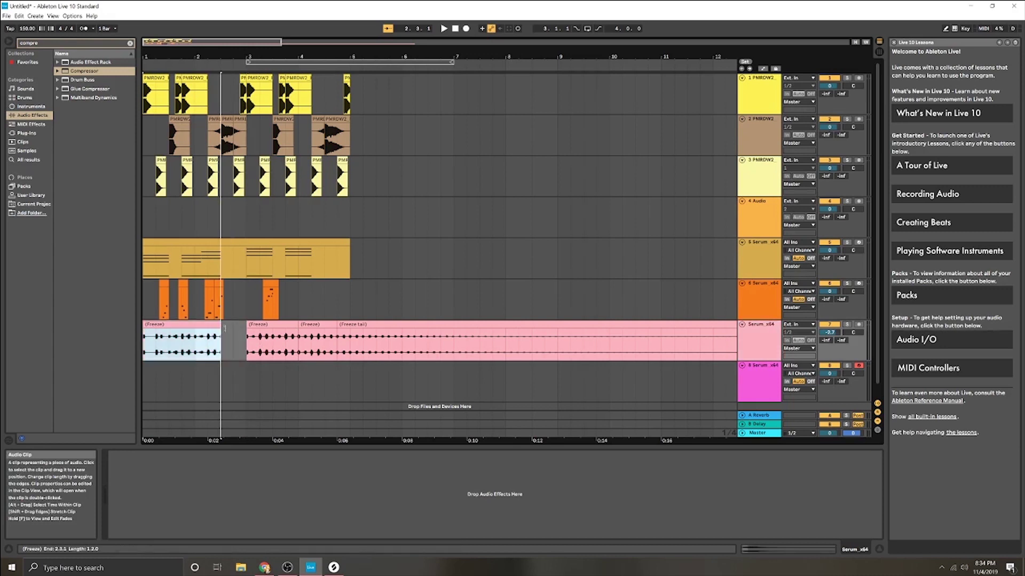
pyautogui.click(295, 324)
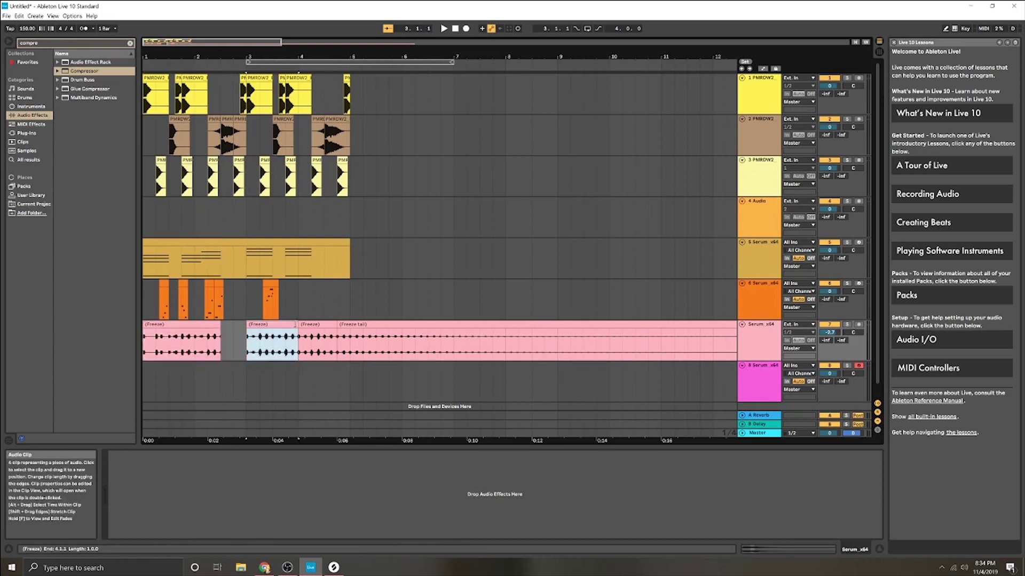
pyautogui.moveTo(296, 324); pyautogui.dragTo(285, 324)
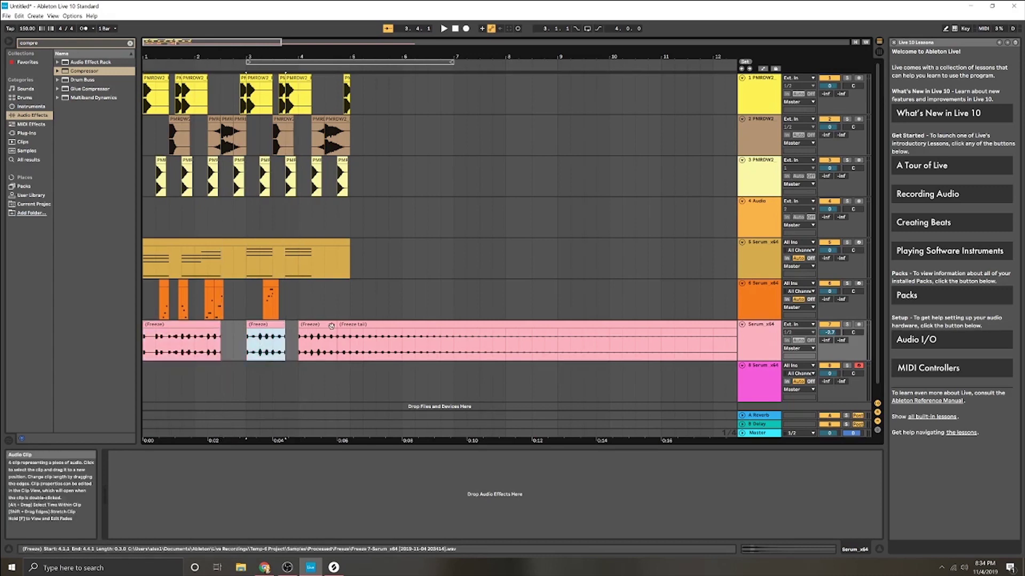
pyautogui.moveTo(339, 324); pyautogui.dragTo(357, 327)
pyautogui.press('Delete')
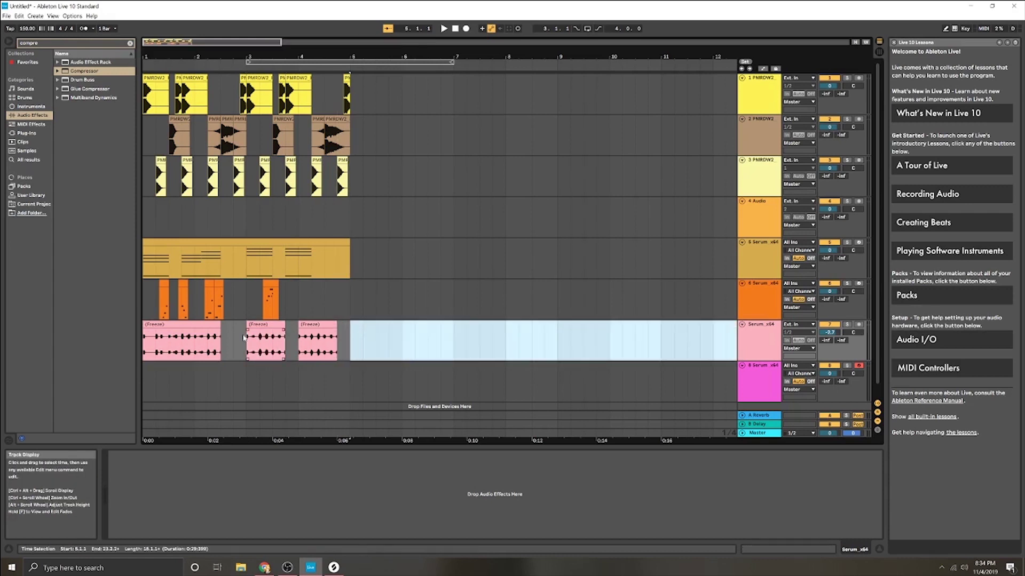
pyautogui.click(147, 343)
pyautogui.press('space')
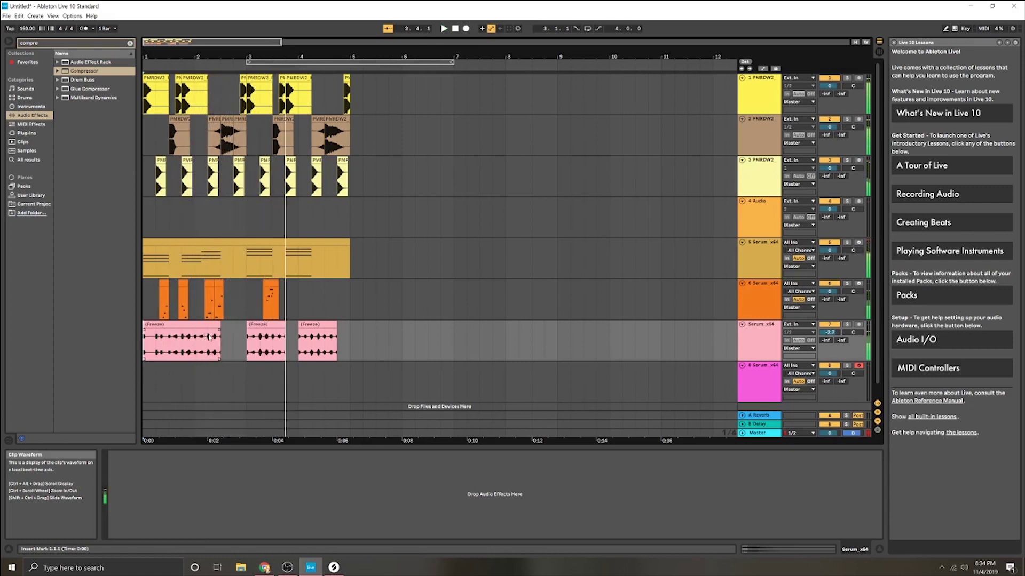
# Undo the clip trims and the freeze tail deletion on track 7
pyautogui.hotkey('ctrl', 'z')
pyautogui.hotkey('ctrl', 'z')
pyautogui.hotkey('ctrl', 'z')
pyautogui.hotkey('ctrl', 'z')
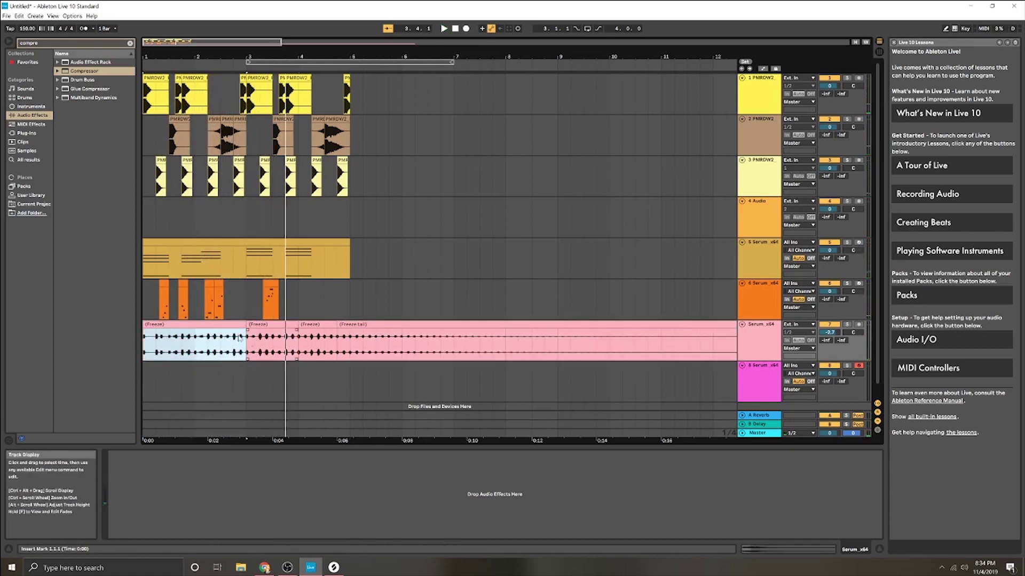
# Delete the freeze tail on track 7, split the first clip at 2.1.1, and trim the second part's start to 2.2.1
pyautogui.moveTo(350, 325); pyautogui.dragTo(362, 326)
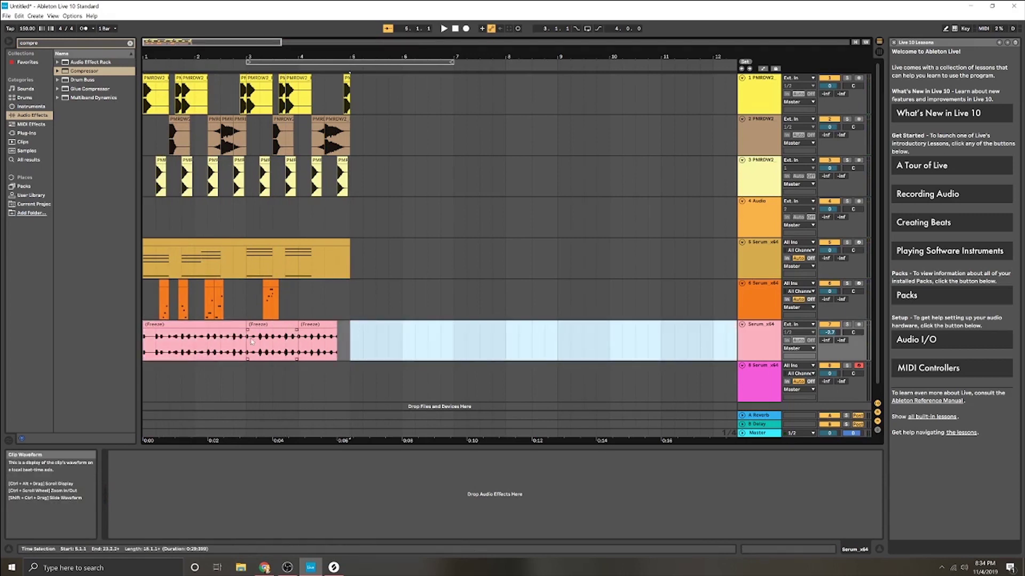
pyautogui.press('Delete')
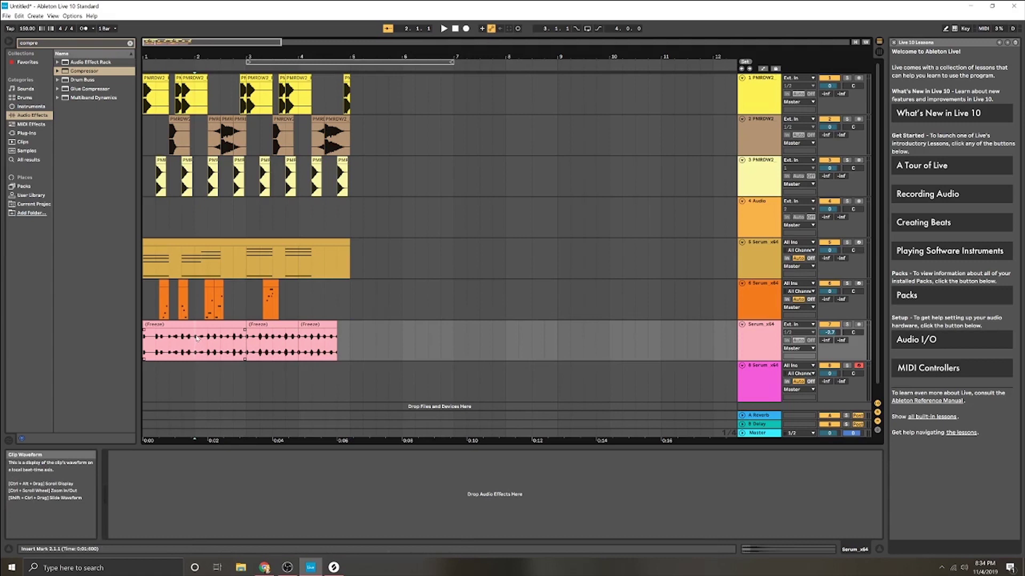
pyautogui.hotkey('ctrl', 'e')
pyautogui.moveTo(195, 325); pyautogui.dragTo(208, 324)
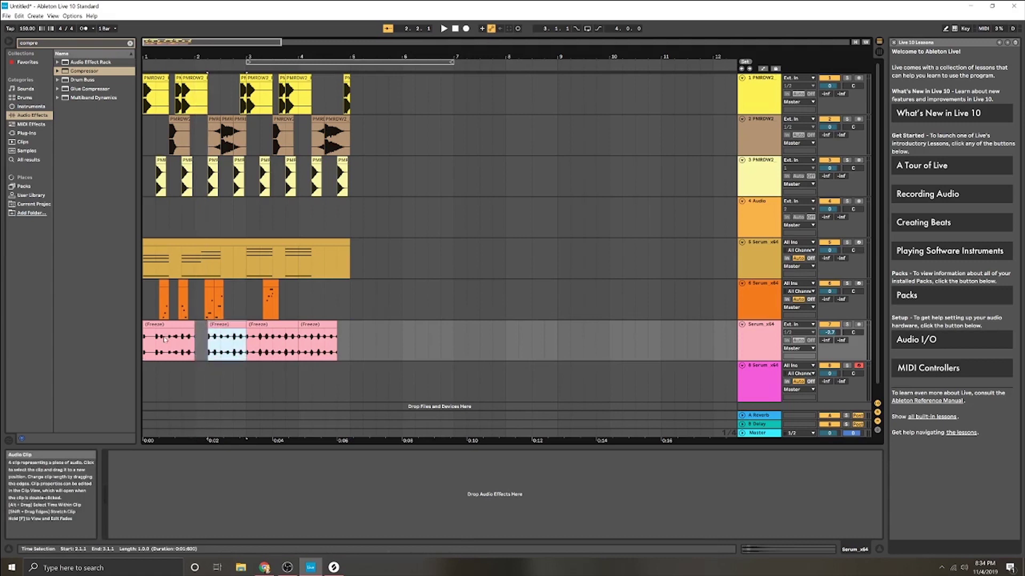
# Play the full arrangement from the start to check the one-beat gap in track 7
pyautogui.click(227, 346)
pyautogui.press('space')
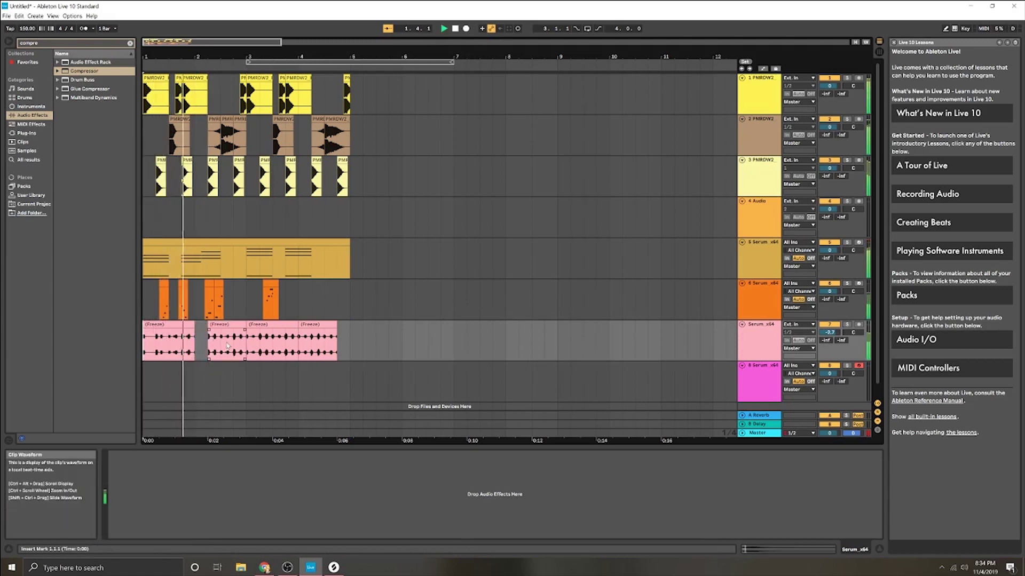
pyautogui.press('space')
pyautogui.press('space')
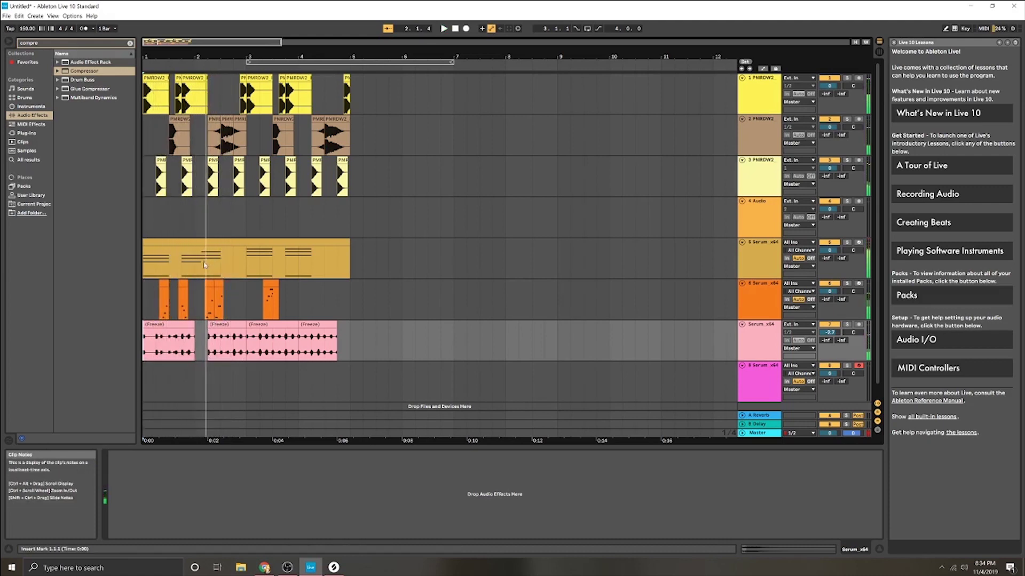
pyautogui.press('space')
pyautogui.press('space')
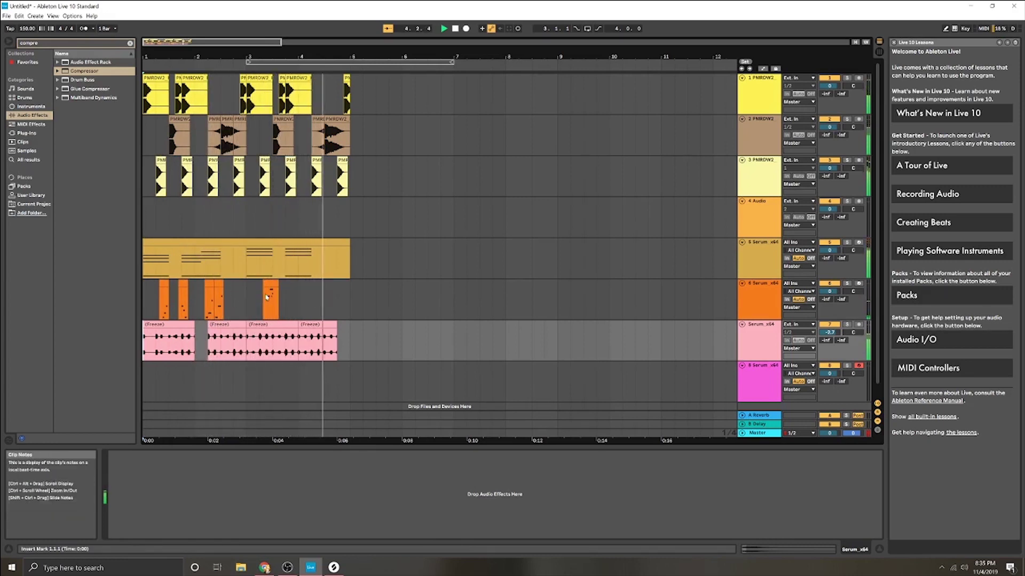
pyautogui.press('space')
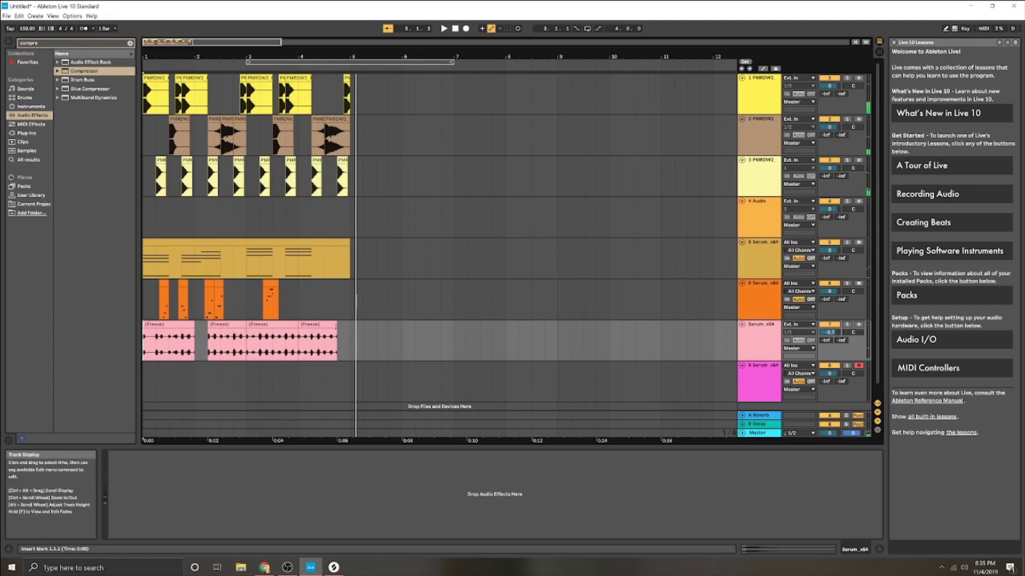
# Solo the flattened track 7, listen to it from the start, and take it out of solo
pyautogui.click(149, 272)
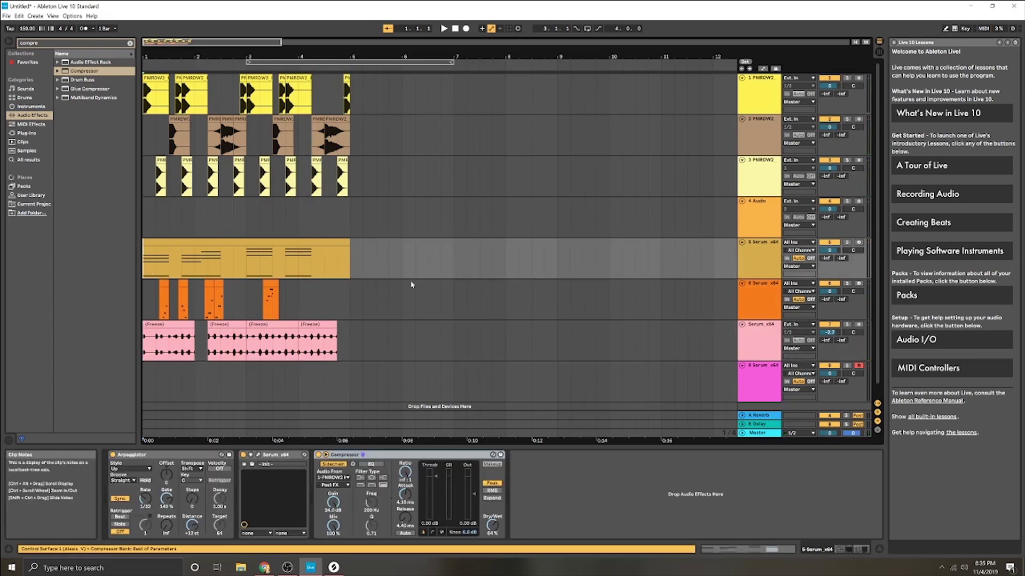
pyautogui.click(147, 341)
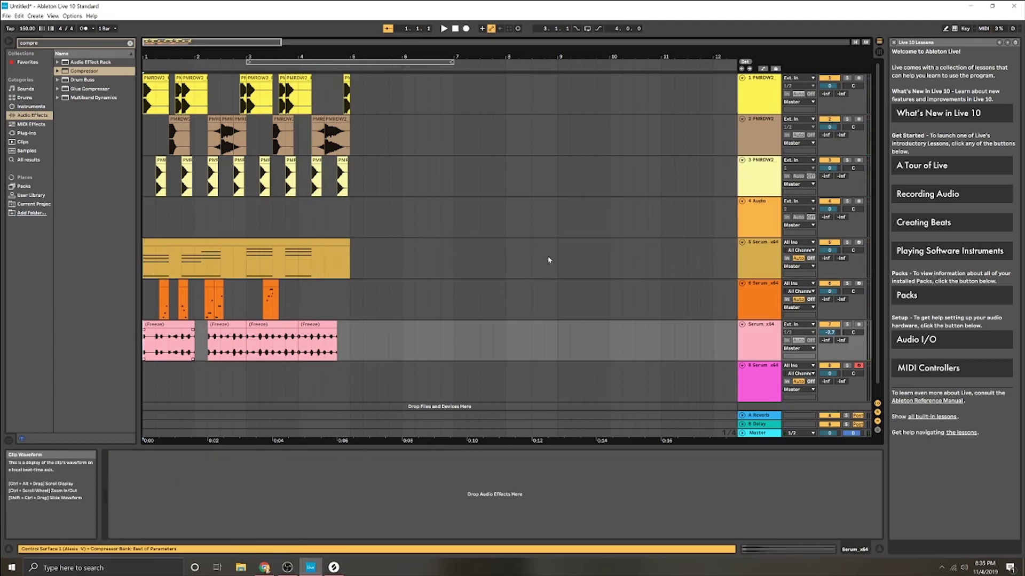
pyautogui.click(845, 325)
pyautogui.press('space')
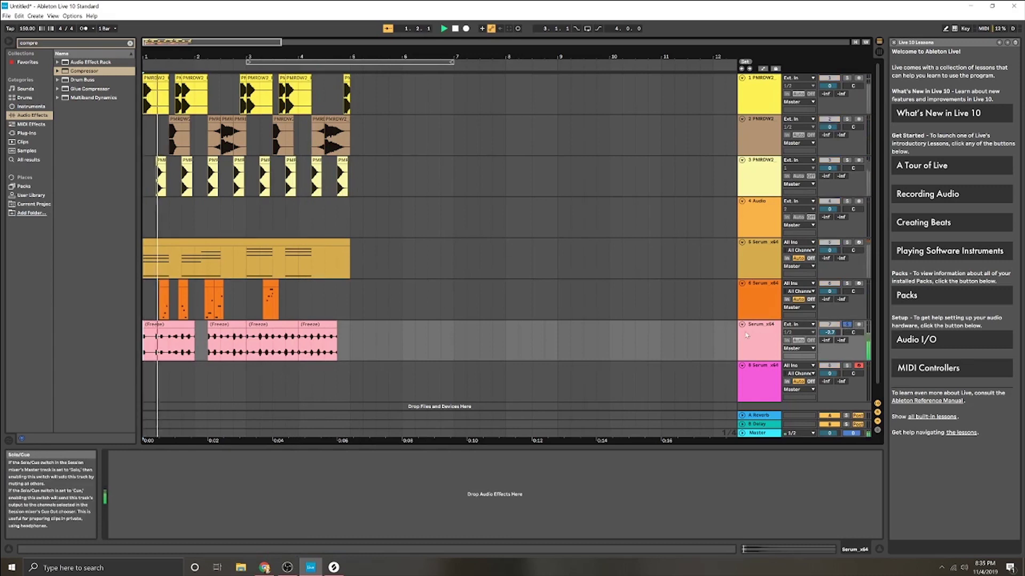
pyautogui.click(847, 324)
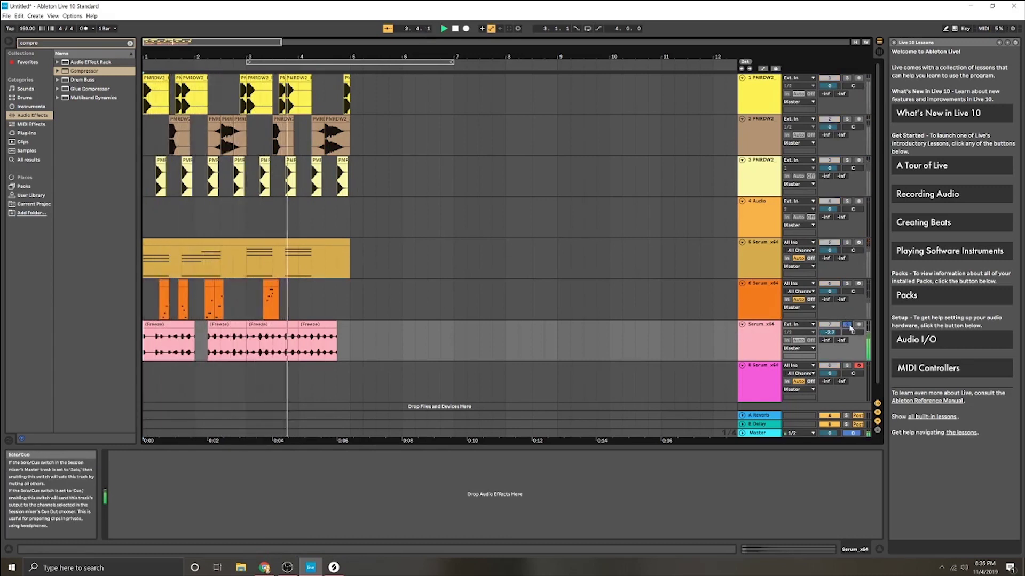
# Play the unsoloed mix from 1.1.1 to hear the Serum parts together
pyautogui.click(146, 308)
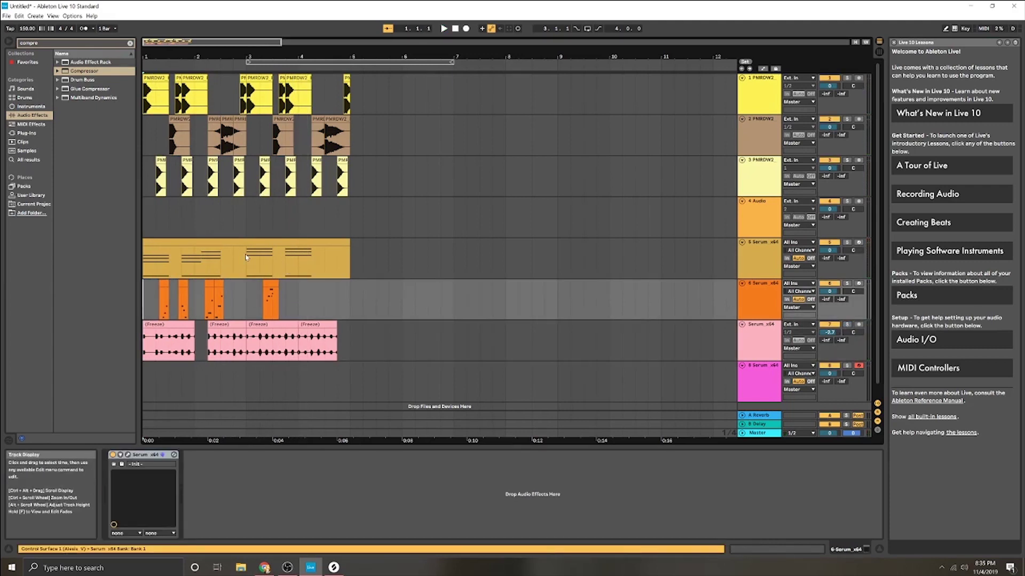
pyautogui.press('space')
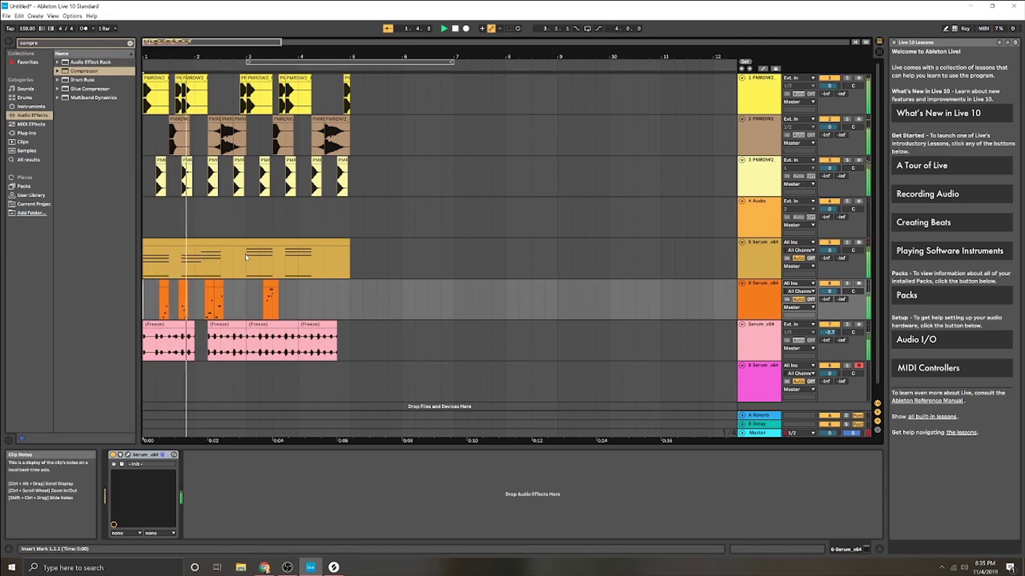
pyautogui.press('space')
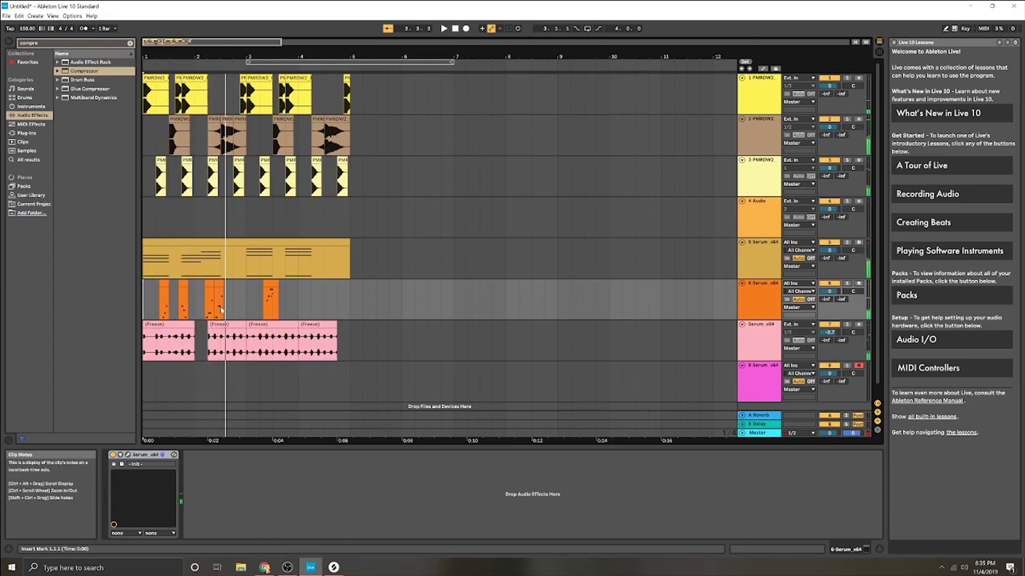
# Select the empty pink Serum track 8 and open its Serum plug-in window
pyautogui.click(144, 276)
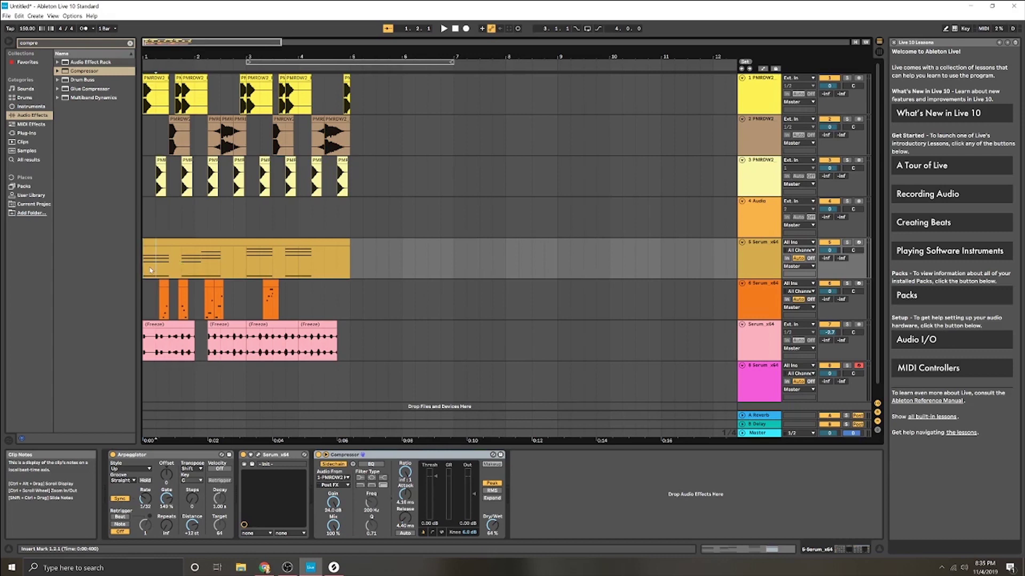
pyautogui.click(144, 350)
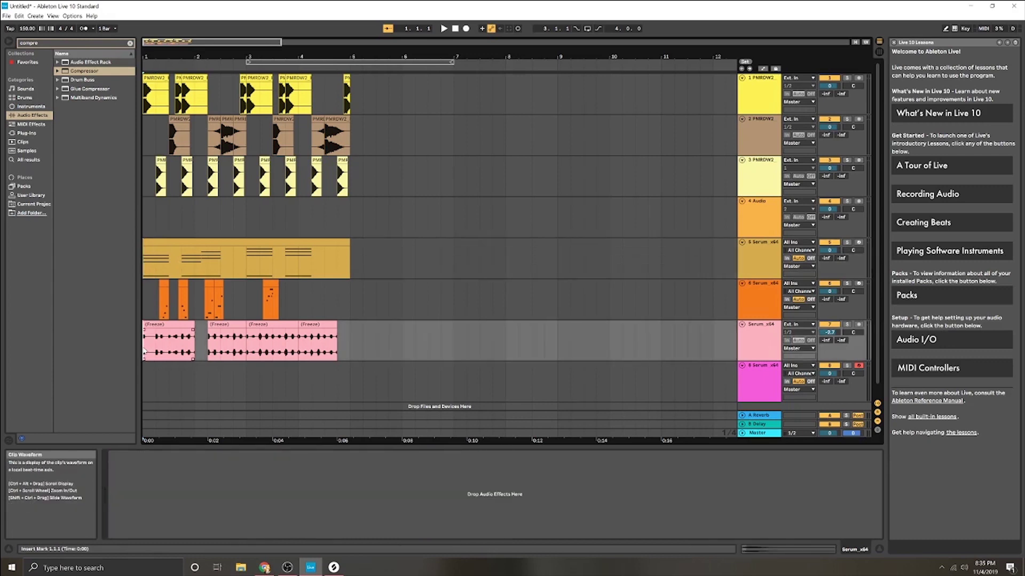
pyautogui.click(769, 367)
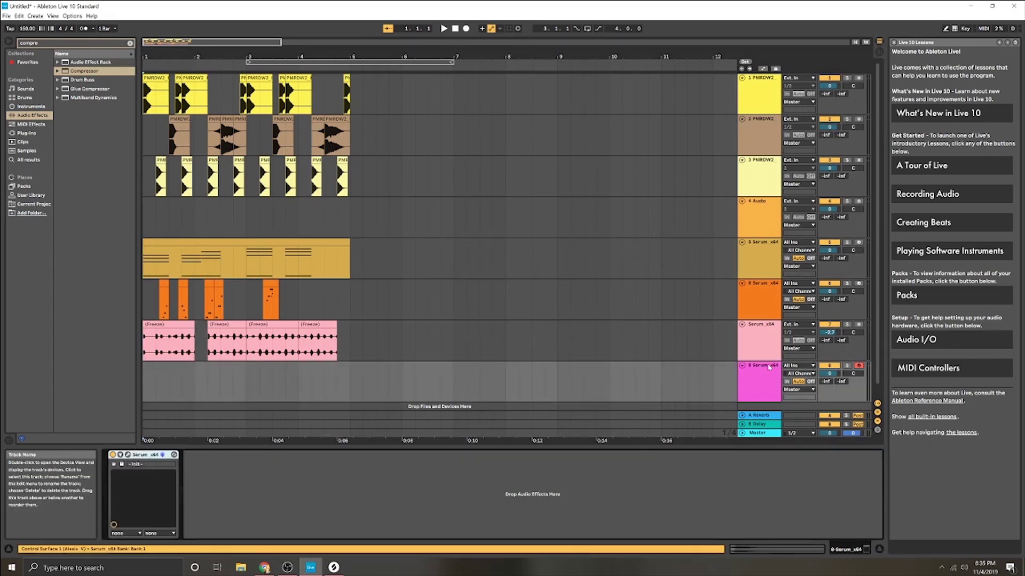
pyautogui.click(128, 455)
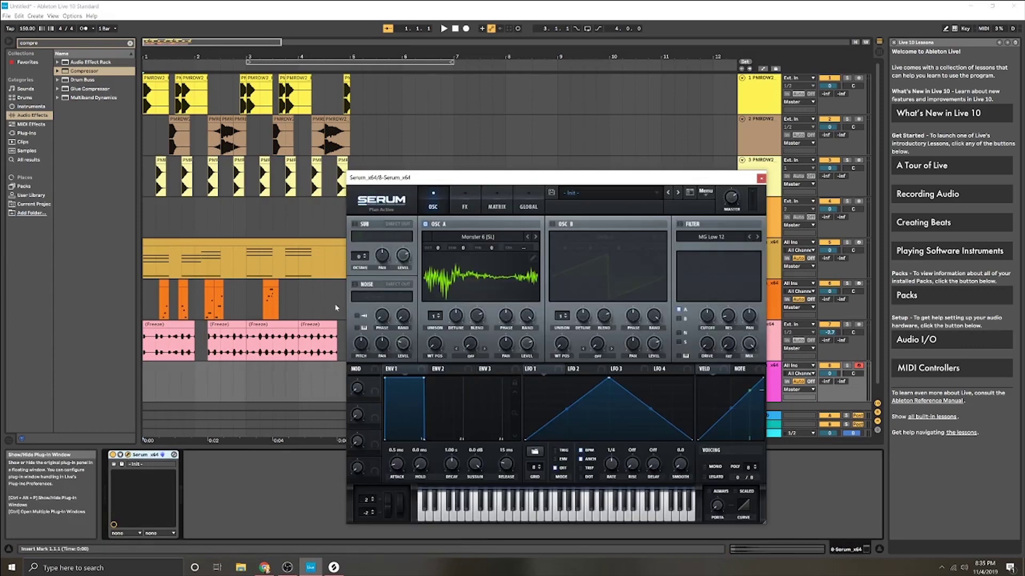
pyautogui.click(463, 237)
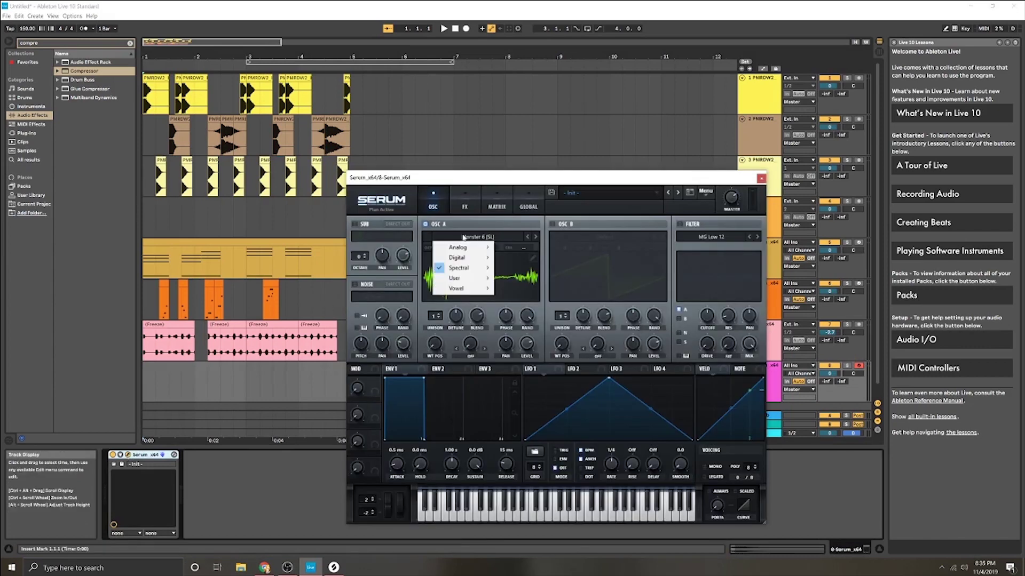
pyautogui.moveTo(466, 269)
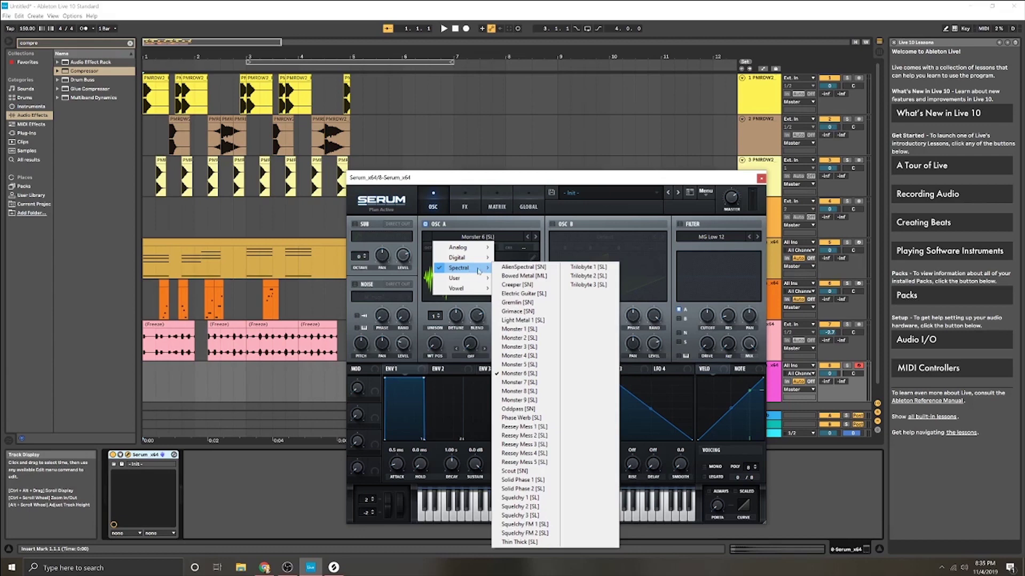
# Import Splice's V_RIOT_bass_loop_basic sample into Serum's Osc A as a wavetable with normal (dynamic pitch follow), and put Splice away
pyautogui.moveTo(450, 247)
pyautogui.click(334, 567)
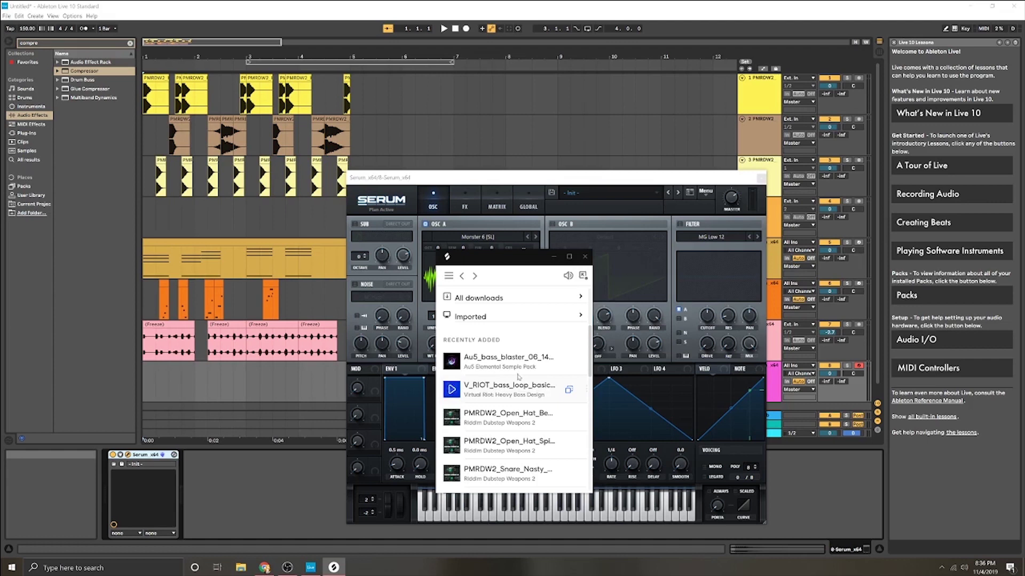
pyautogui.moveTo(505, 383); pyautogui.dragTo(422, 268)
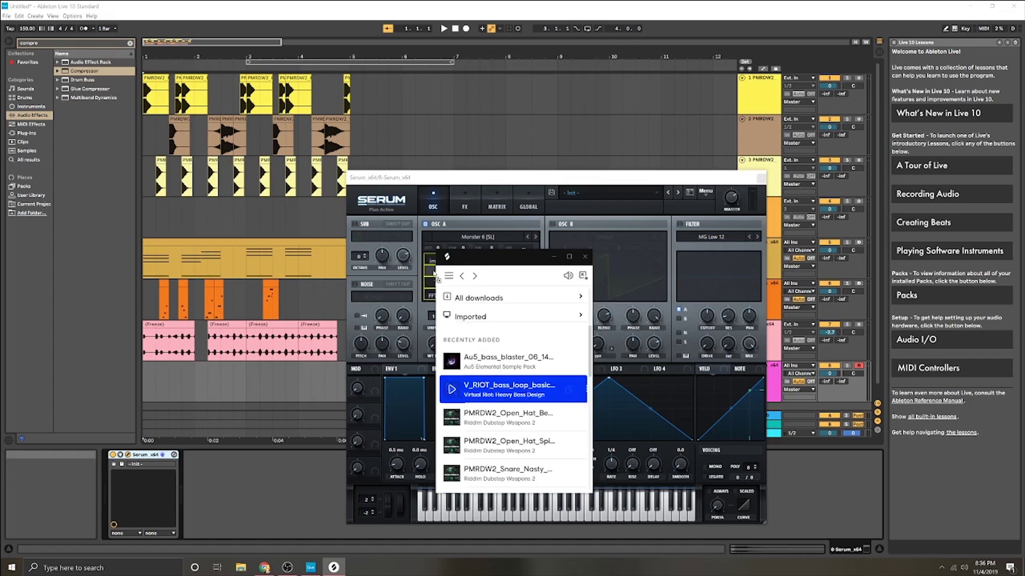
pyautogui.moveTo(527, 252); pyautogui.dragTo(515, 406)
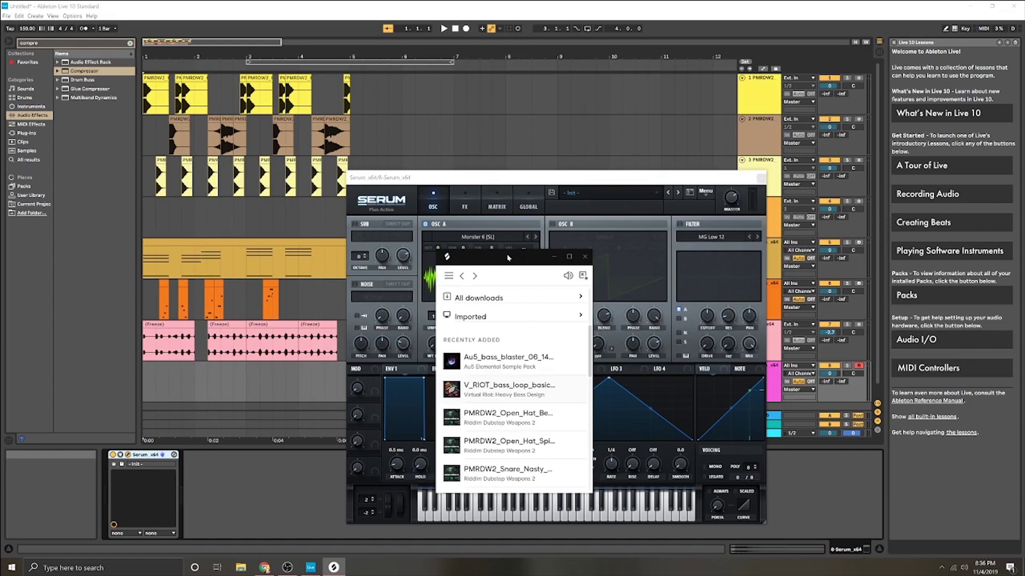
pyautogui.moveTo(508, 258); pyautogui.dragTo(619, 272)
pyautogui.moveTo(644, 412); pyautogui.dragTo(479, 273)
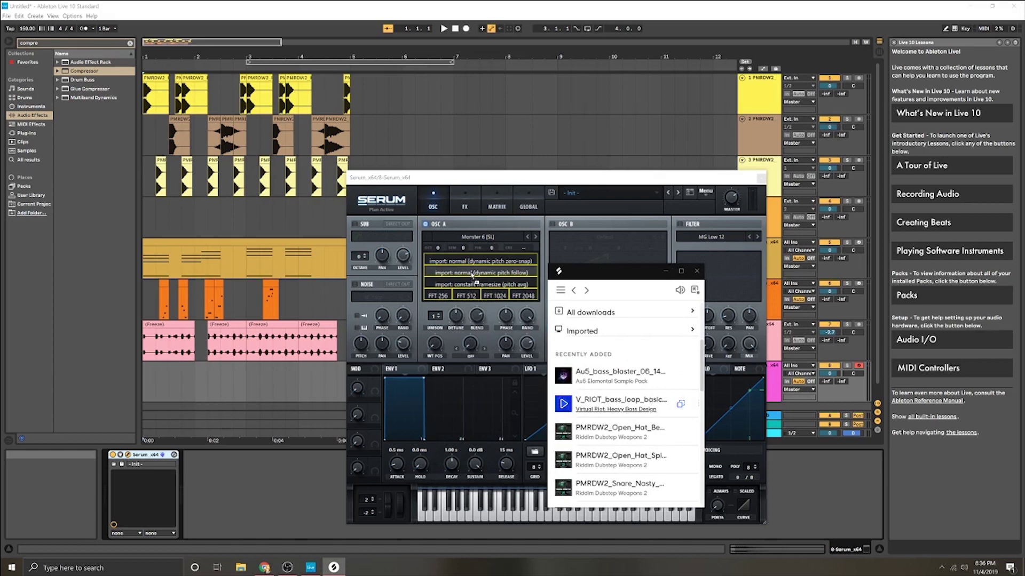
pyautogui.moveTo(472, 275); pyautogui.dragTo(473, 275)
pyautogui.click(666, 272)
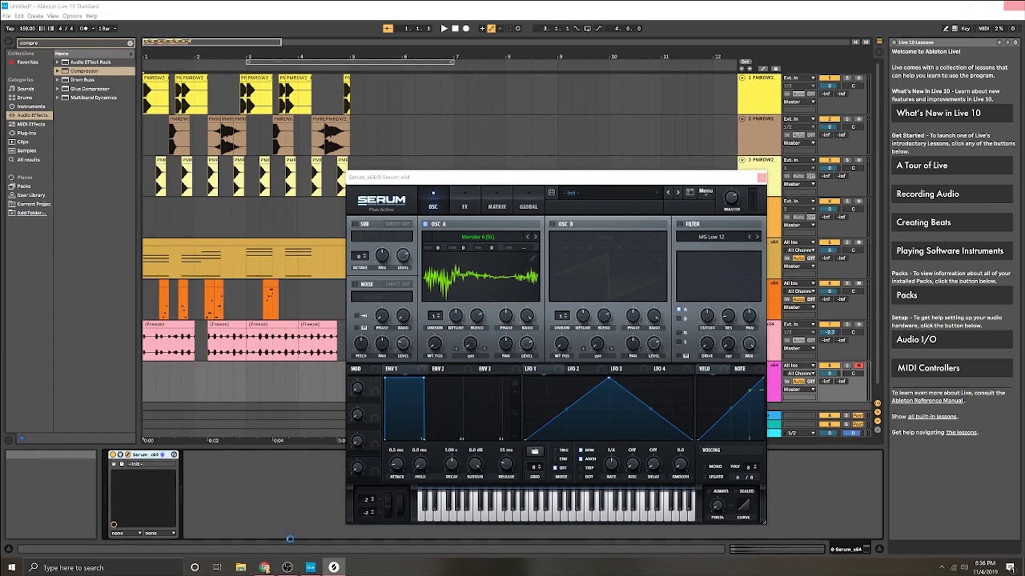
pyautogui.moveTo(288, 568)
pyautogui.moveTo(302, 545)
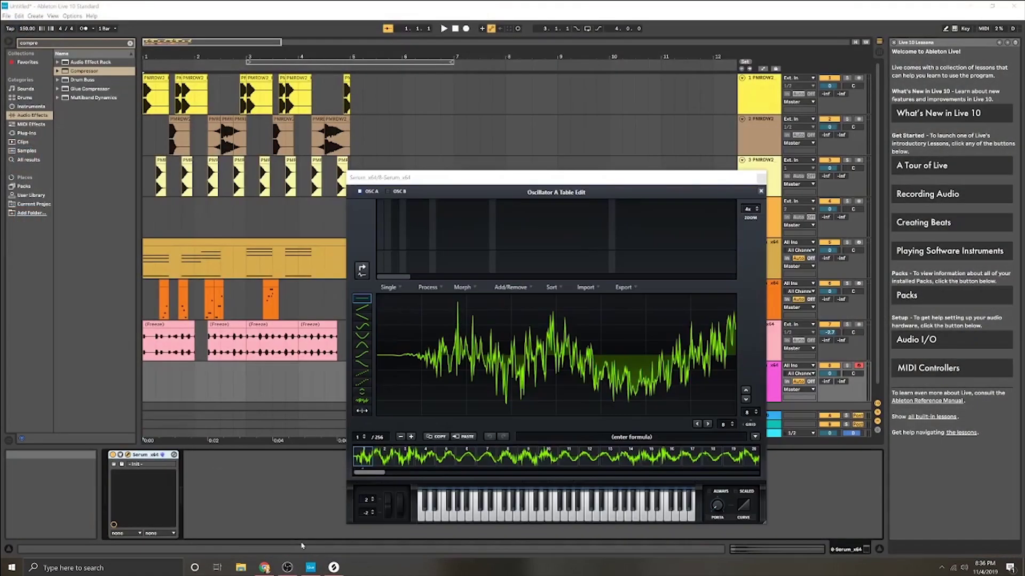
pyautogui.moveTo(288, 567)
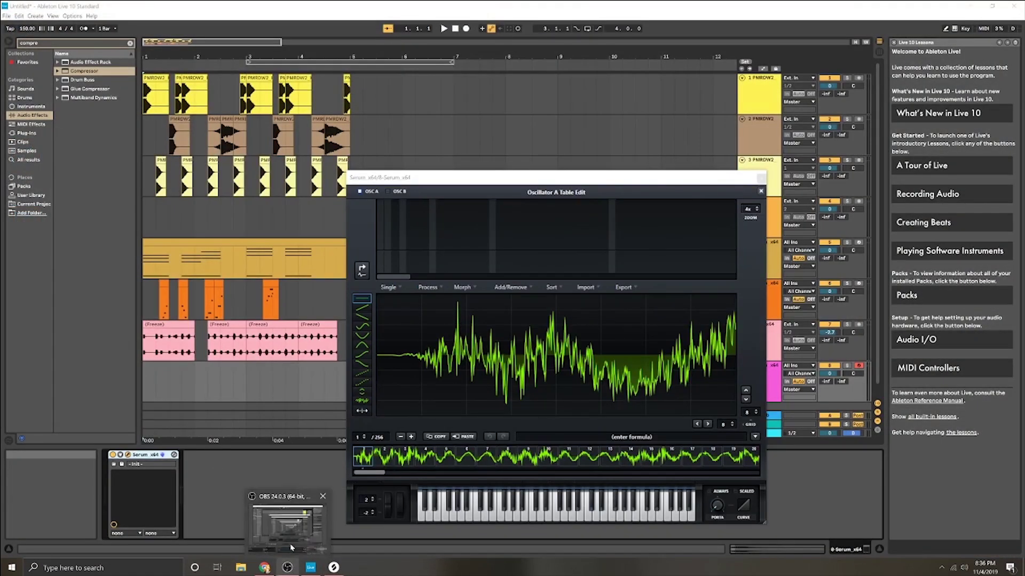
pyautogui.moveTo(291, 548)
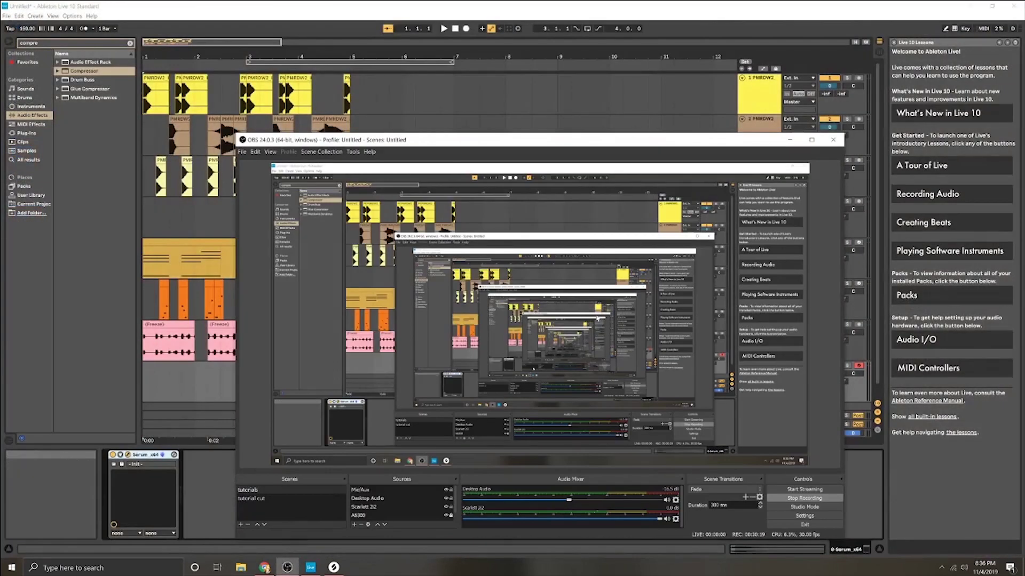
pyautogui.click(788, 140)
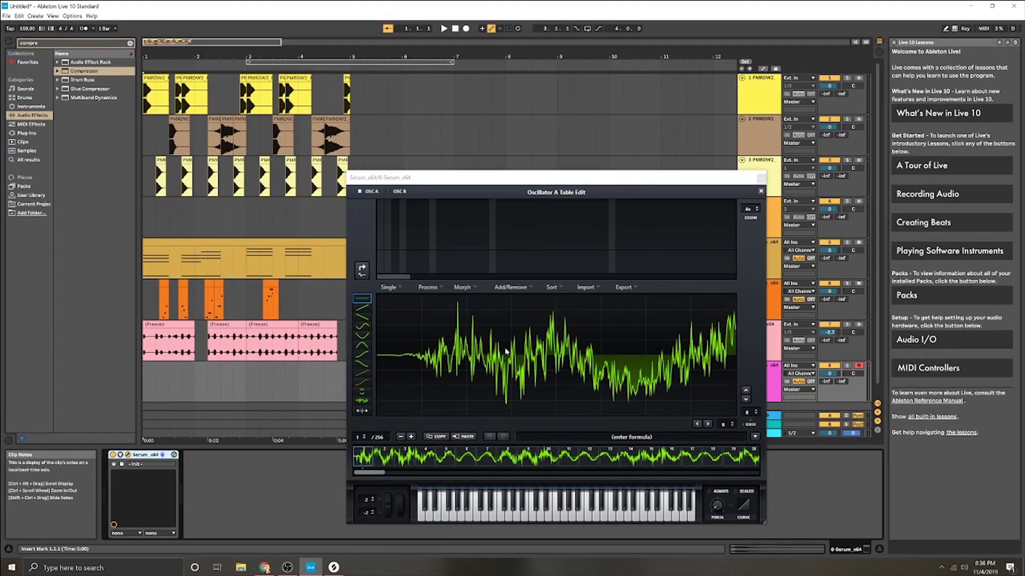
# Apply the X-Fade Edges (16 samples) process to Osc A's imported wavetable
pyautogui.click(429, 287)
pyautogui.click(437, 288)
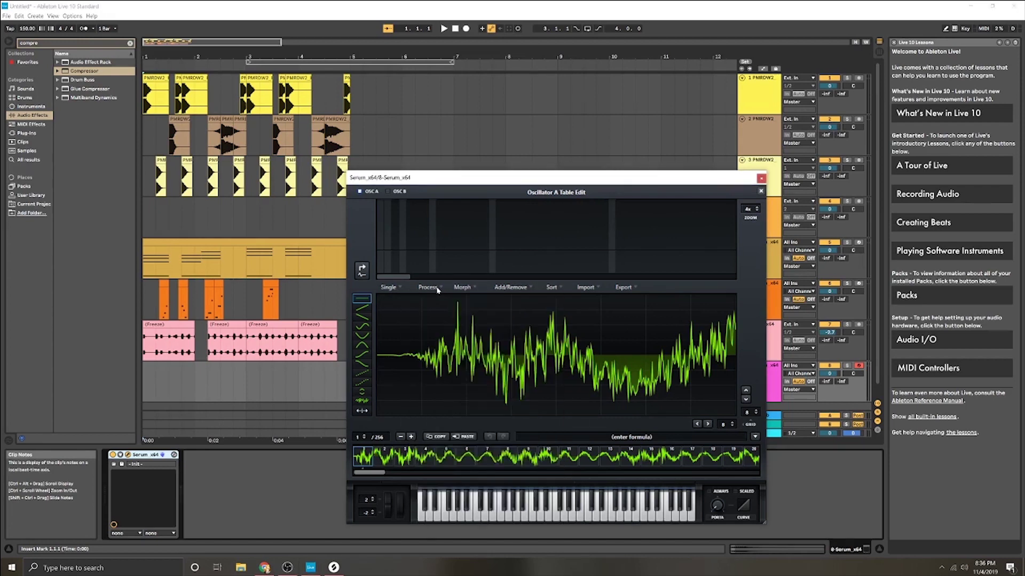
pyautogui.click(433, 288)
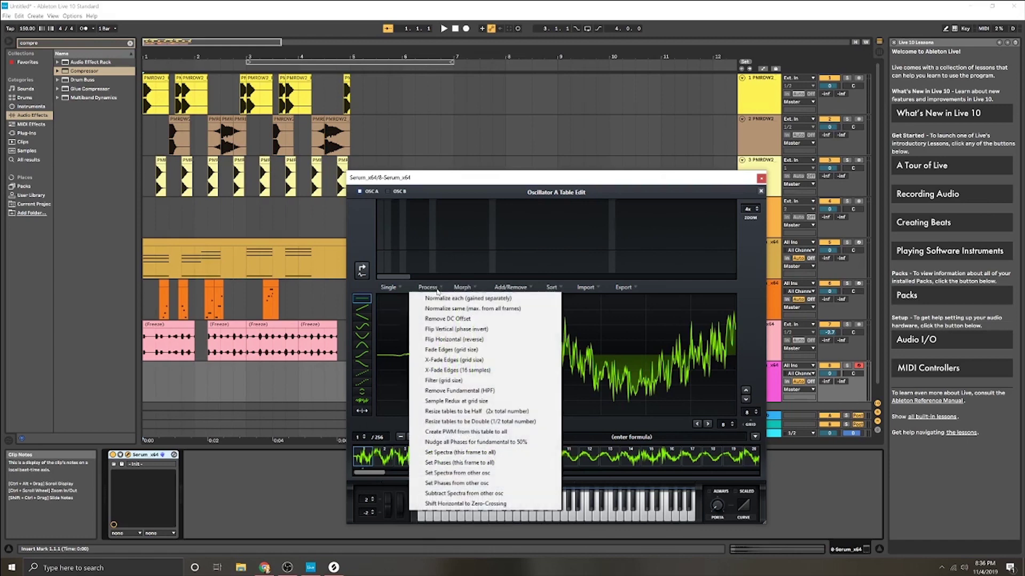
pyautogui.click(461, 374)
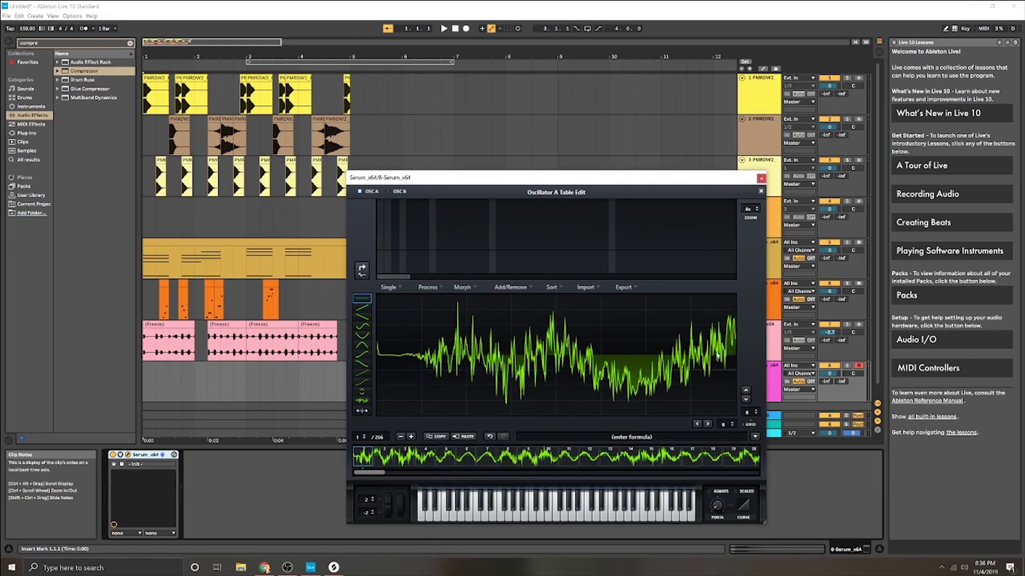
# Step through the early frames of Osc A's wavetable to examine their waveform shapes
pyautogui.click(460, 459)
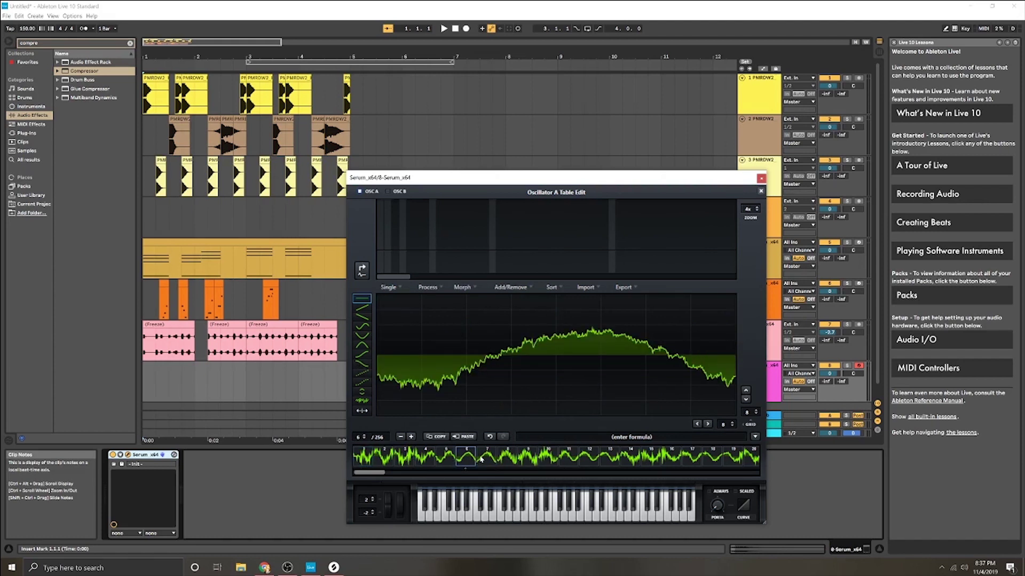
pyautogui.click(515, 454)
pyautogui.click(530, 457)
pyautogui.click(552, 457)
pyautogui.click(565, 456)
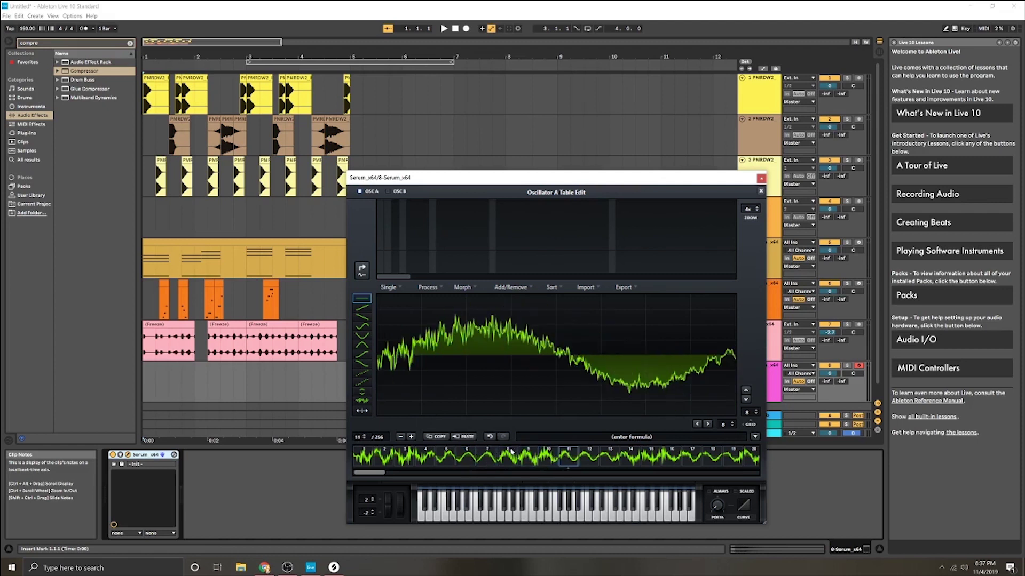
pyautogui.click(462, 456)
pyautogui.click(446, 456)
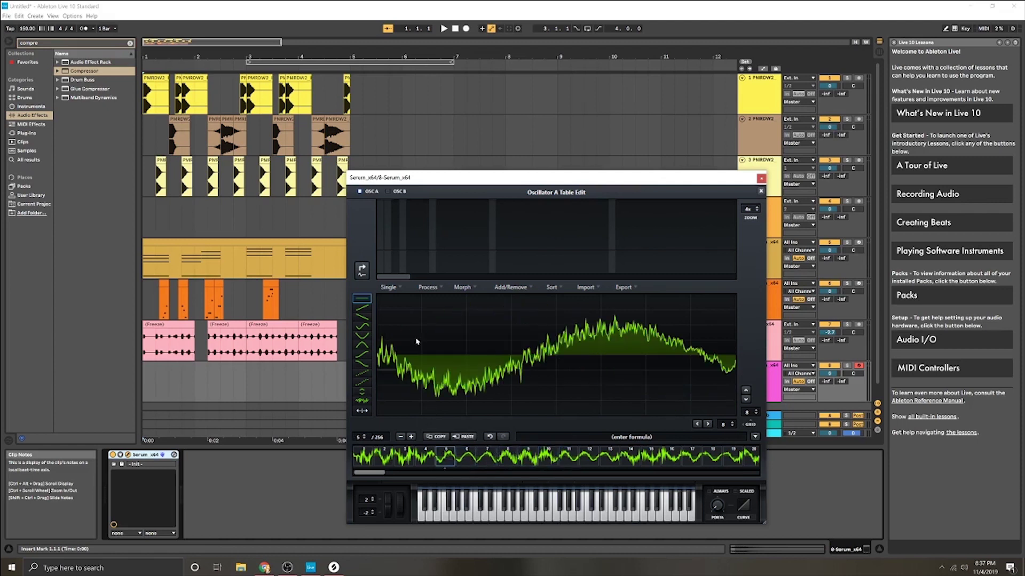
# Normalize each frame of Osc A's wavetable separately and inspect another frame
pyautogui.click(436, 288)
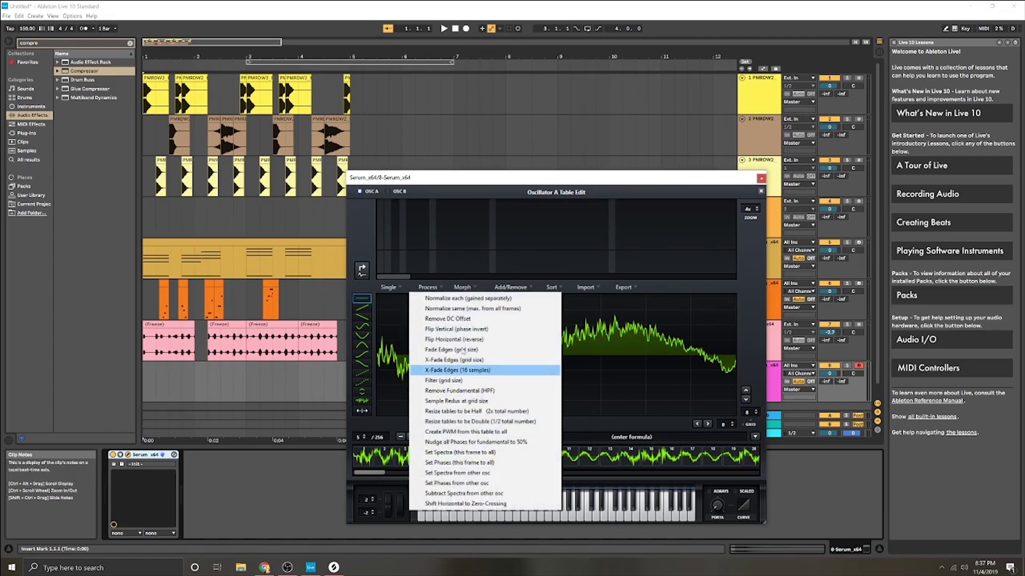
pyautogui.click(469, 299)
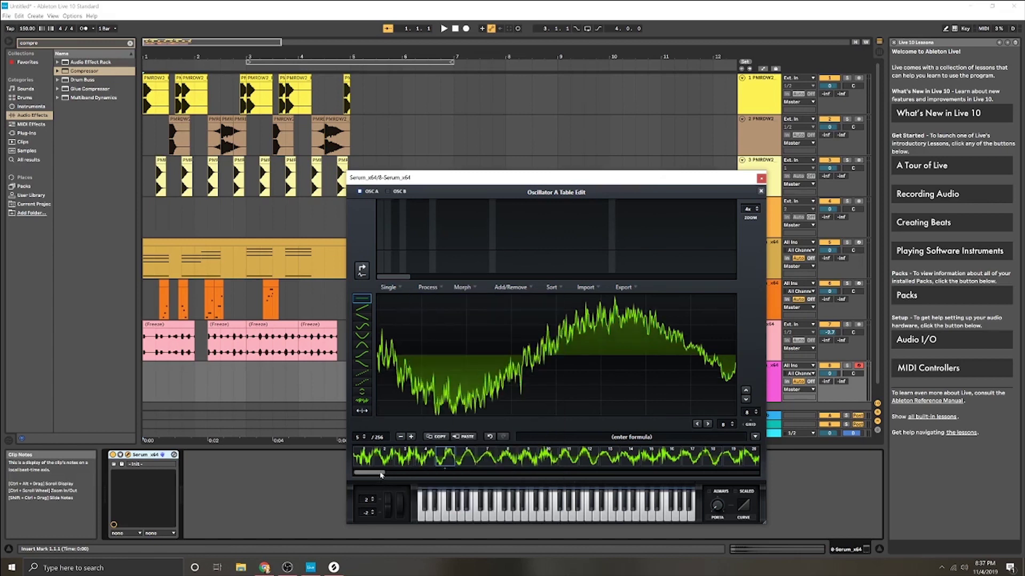
pyautogui.moveTo(381, 475)
pyautogui.mouseDown()
pyautogui.moveTo(481, 475)
pyautogui.moveTo(362, 475)
pyautogui.mouseUp()
pyautogui.click(507, 457)
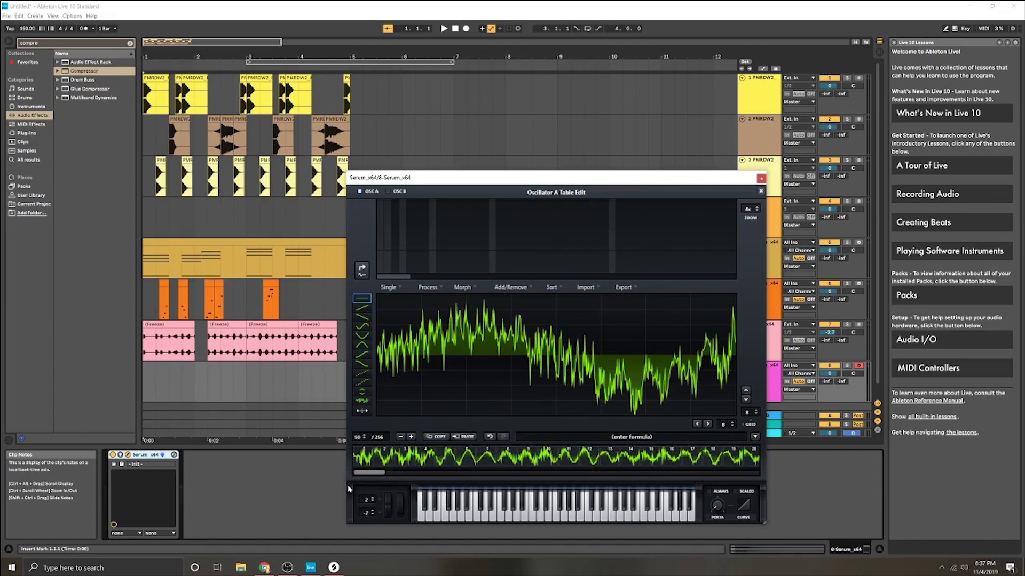
# Apply Morph - Crossfade to Osc A's wavetable and close the table editor
pyautogui.click(430, 287)
pyautogui.click(463, 287)
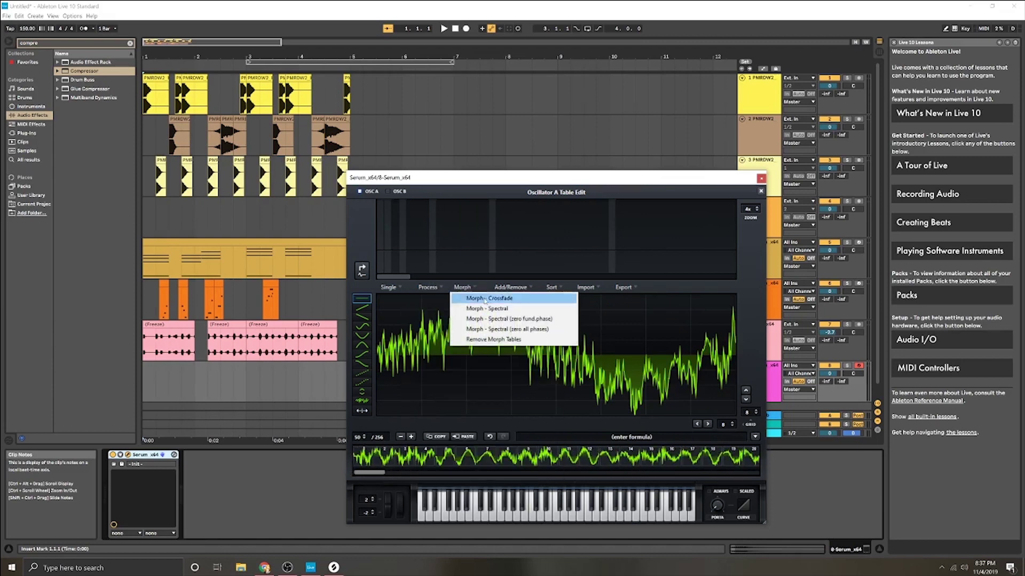
pyautogui.click(470, 295)
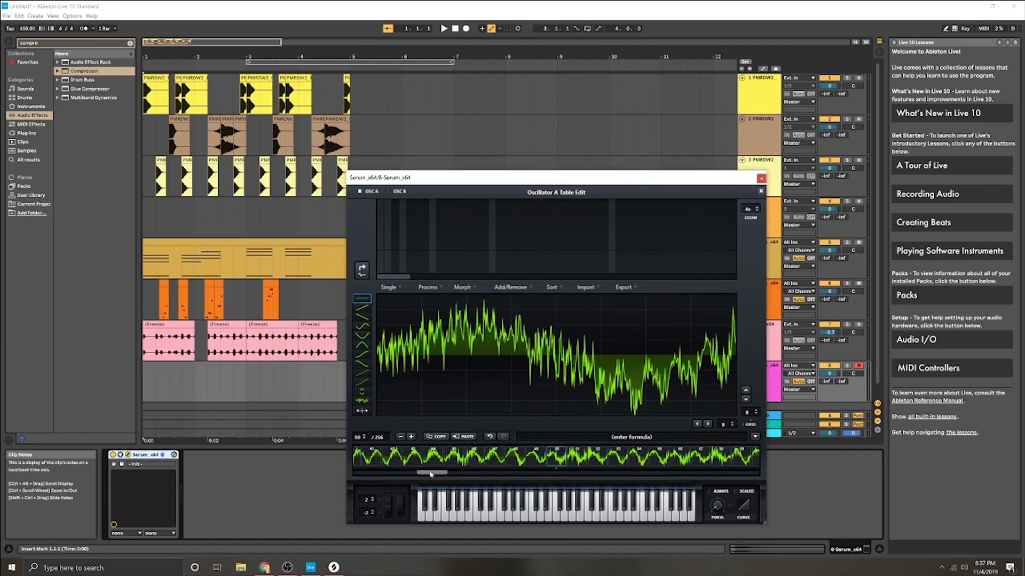
pyautogui.moveTo(430, 473); pyautogui.dragTo(381, 473)
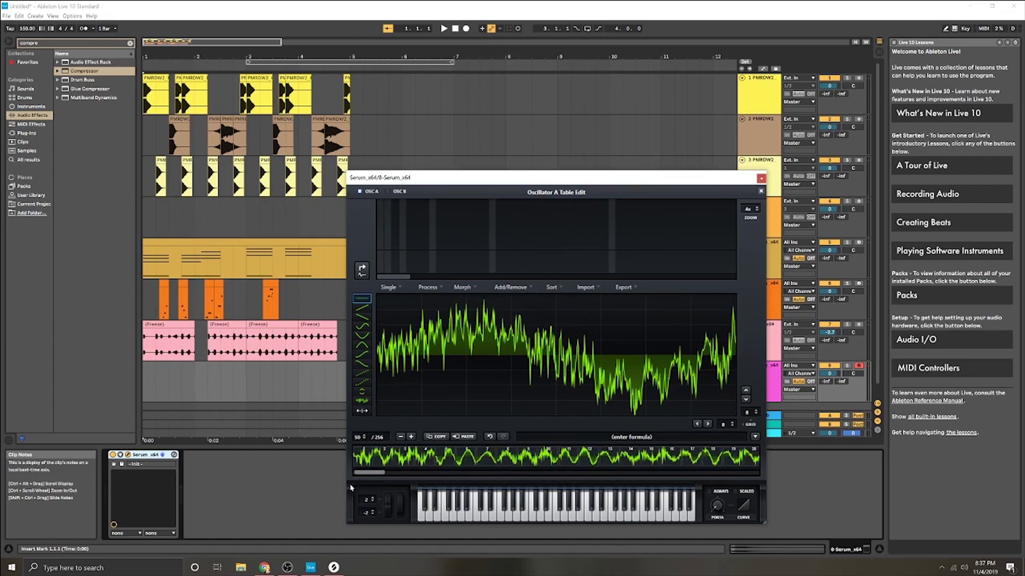
pyautogui.click(762, 191)
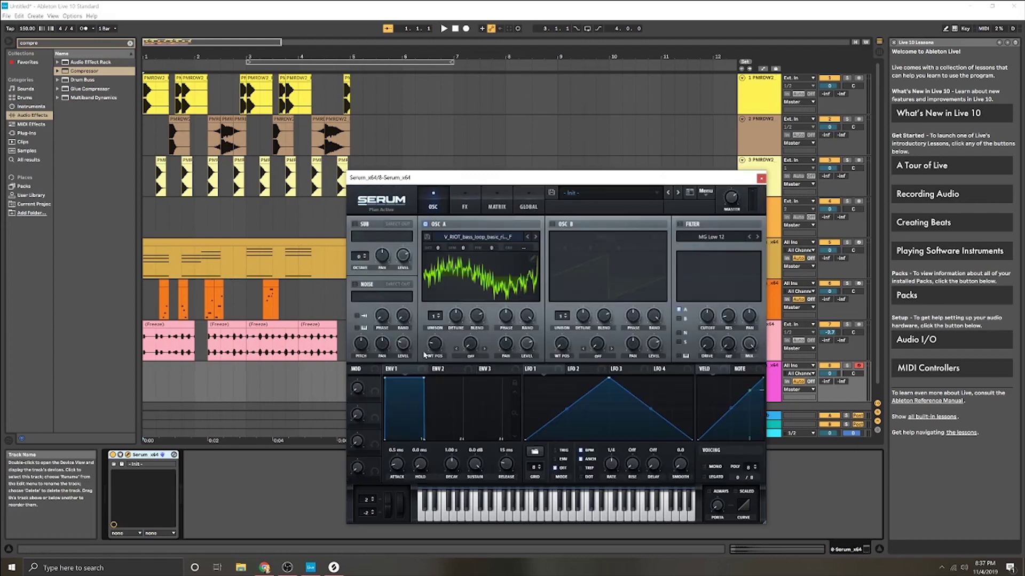
# Assign LFO 1 to Osc A's wavetable position, auditioning notes on Serum's keyboard before and after
pyautogui.click(470, 512)
pyautogui.moveTo(480, 519)
pyautogui.mouseDown()
pyautogui.moveTo(506, 521)
pyautogui.moveTo(486, 513)
pyautogui.mouseUp()
pyautogui.moveTo(548, 374); pyautogui.dragTo(436, 350)
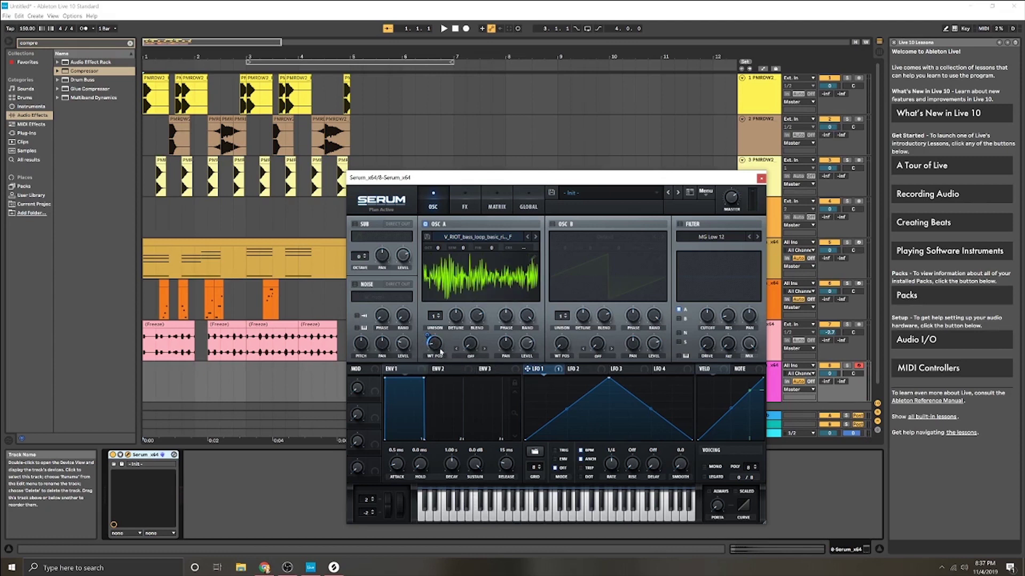
pyautogui.click(522, 520)
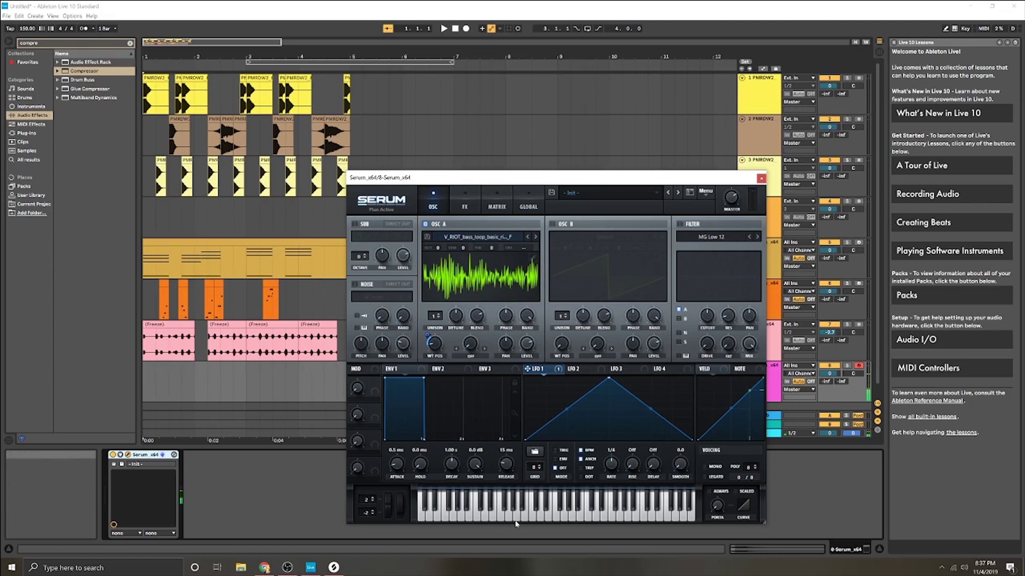
pyautogui.click(517, 518)
pyautogui.click(491, 515)
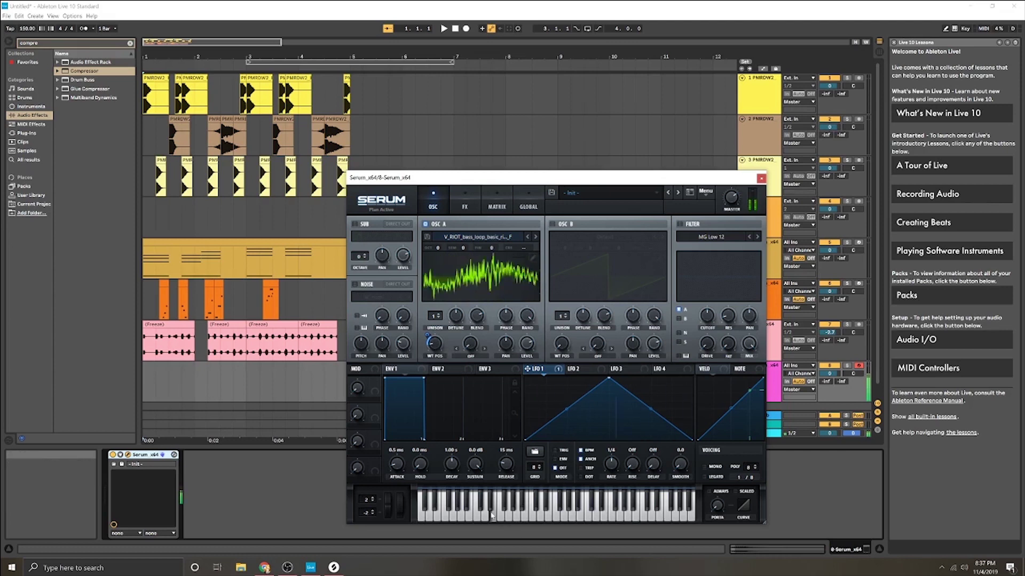
# Fine-tune Osc A's wavetable position and its LFO 1 modulation depth, auditioning notes on Serum's keyboard after each change
pyautogui.moveTo(428, 340)
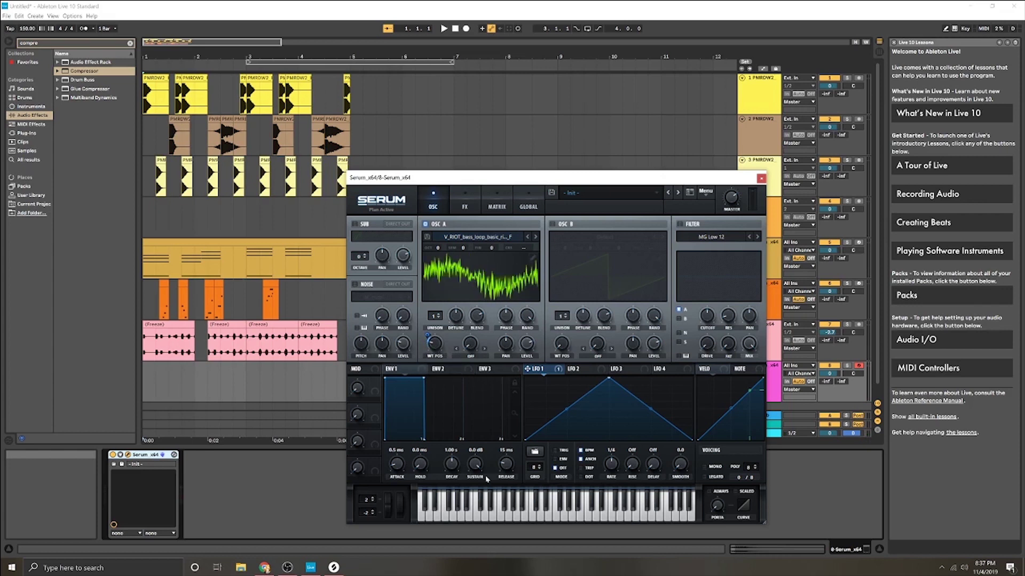
pyautogui.click(511, 521)
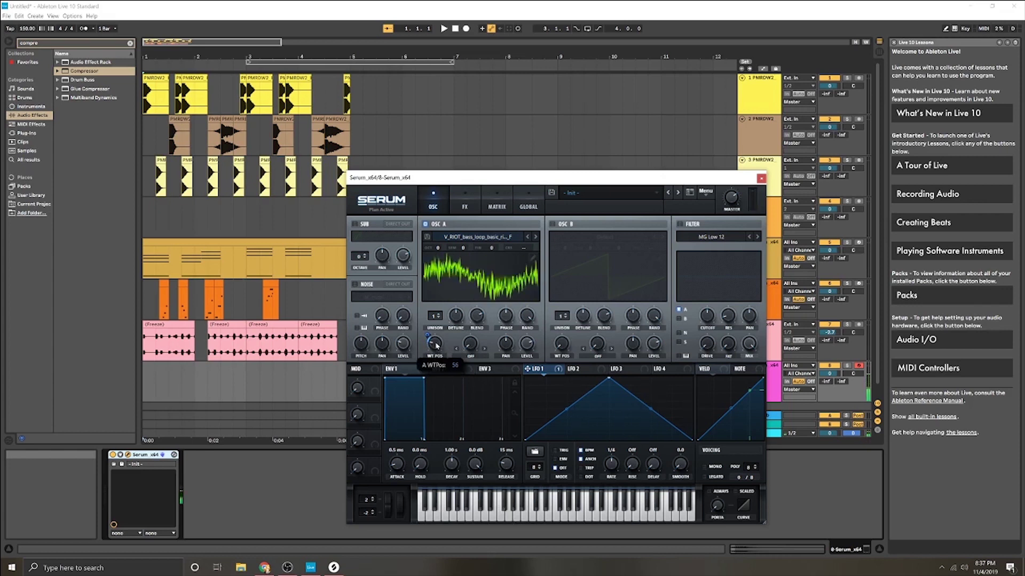
pyautogui.moveTo(438, 344); pyautogui.dragTo(439, 340)
pyautogui.click(505, 507)
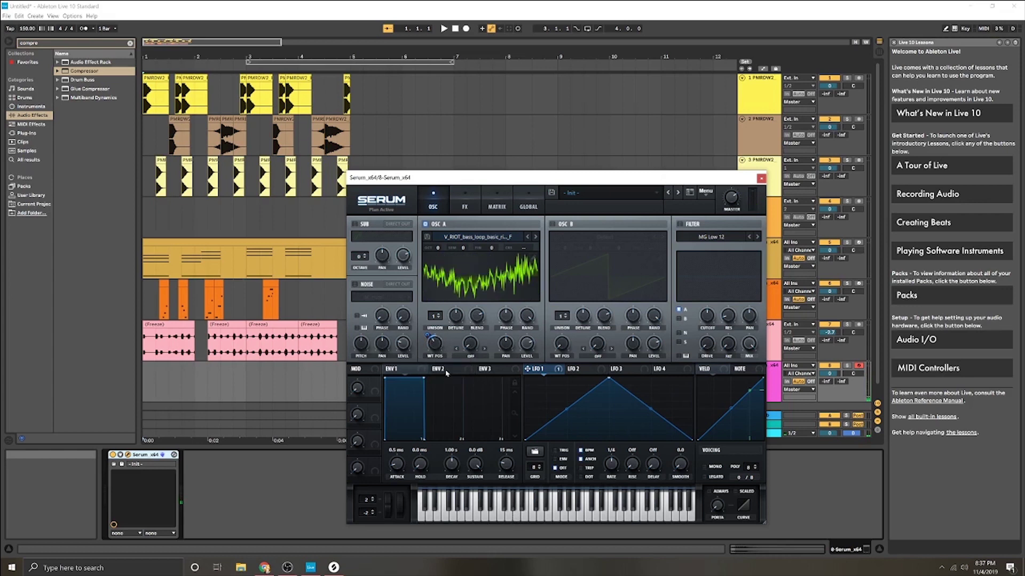
pyautogui.click(515, 520)
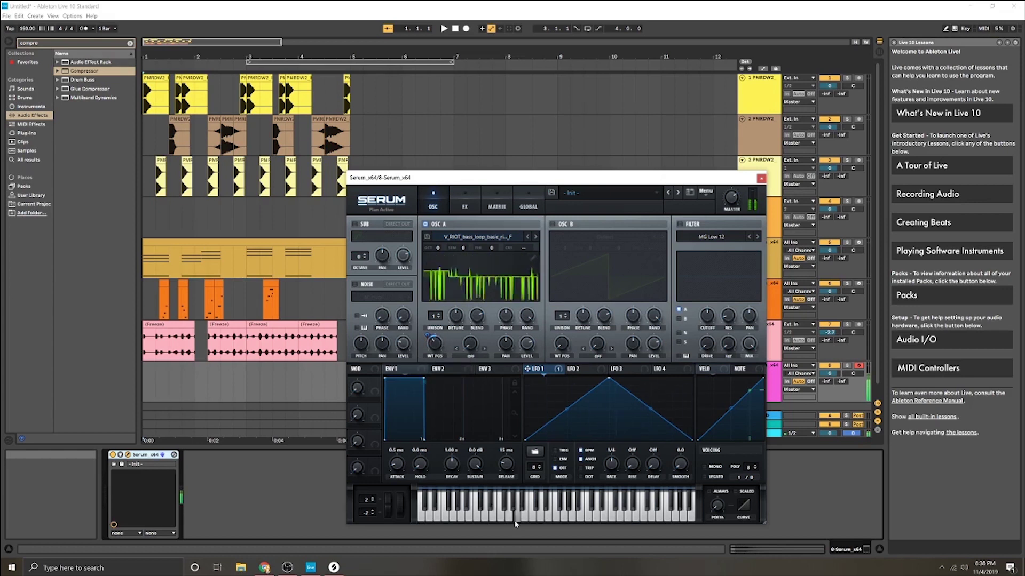
pyautogui.moveTo(426, 341)
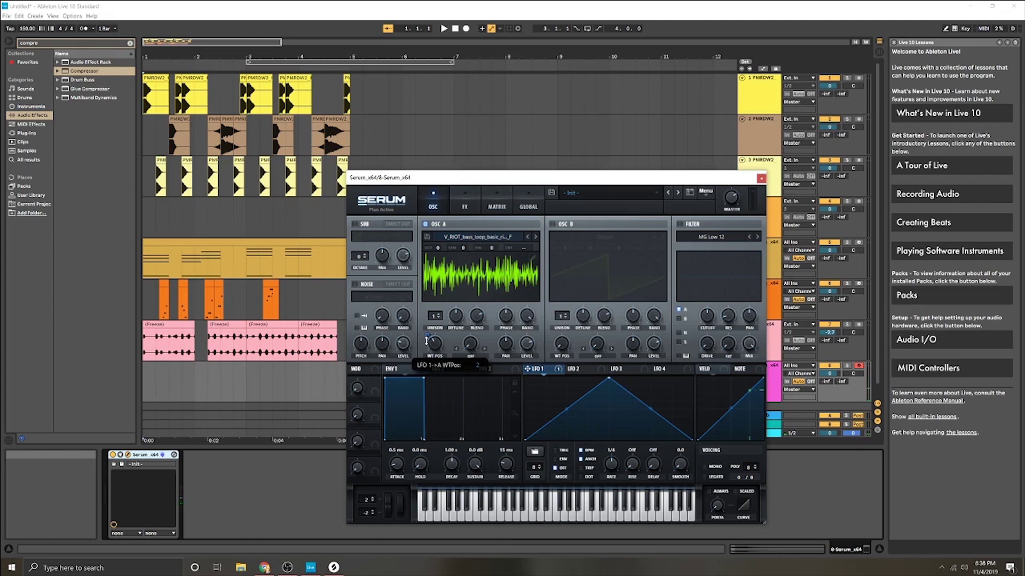
pyautogui.click(511, 517)
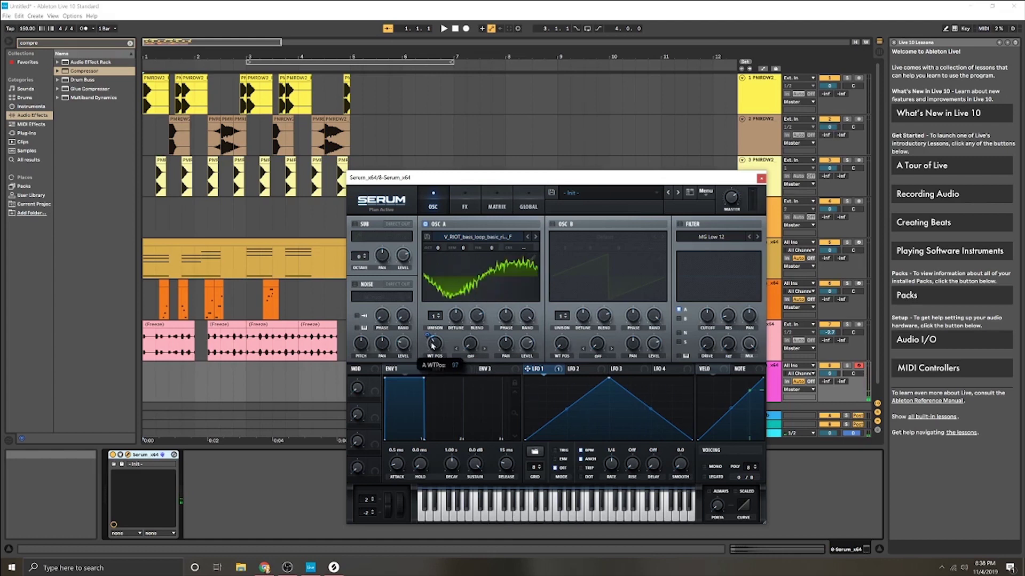
pyautogui.click(499, 507)
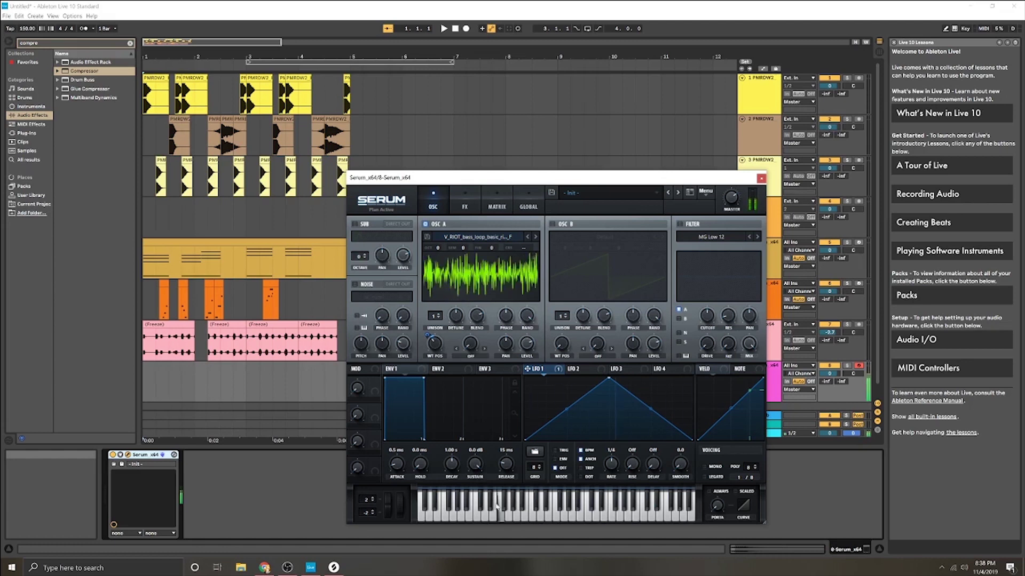
pyautogui.moveTo(434, 344)
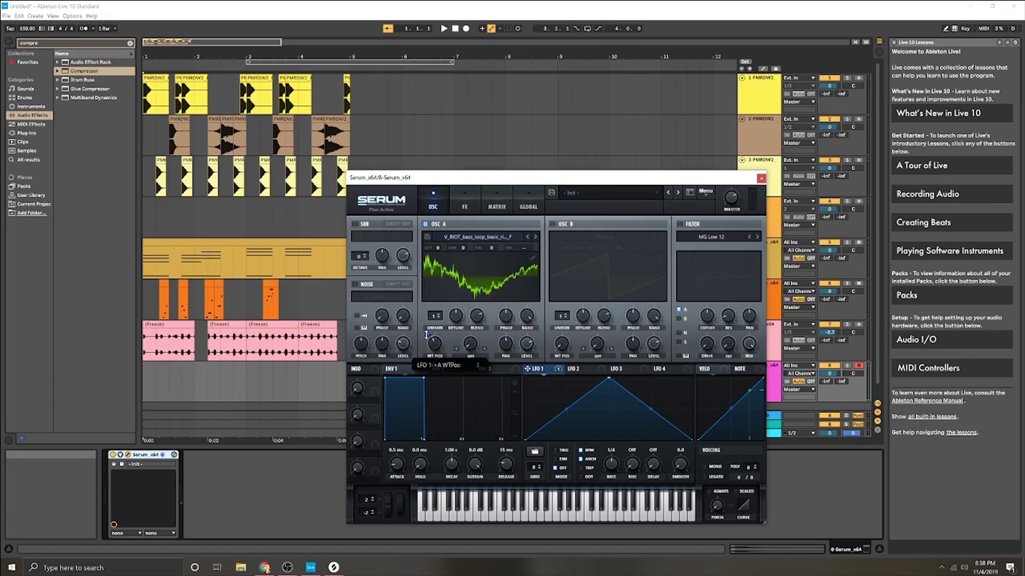
pyautogui.click(508, 519)
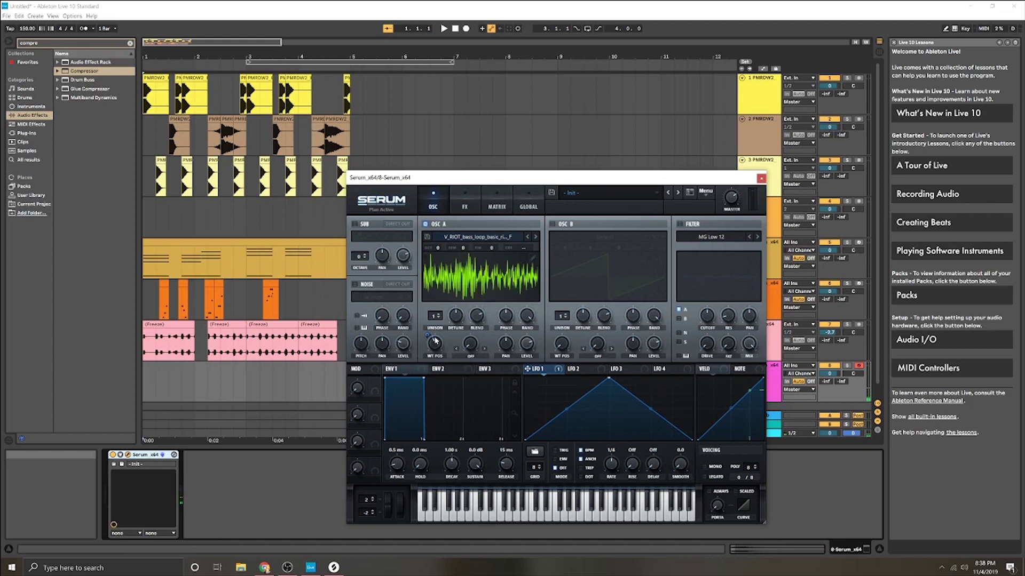
pyautogui.click(493, 521)
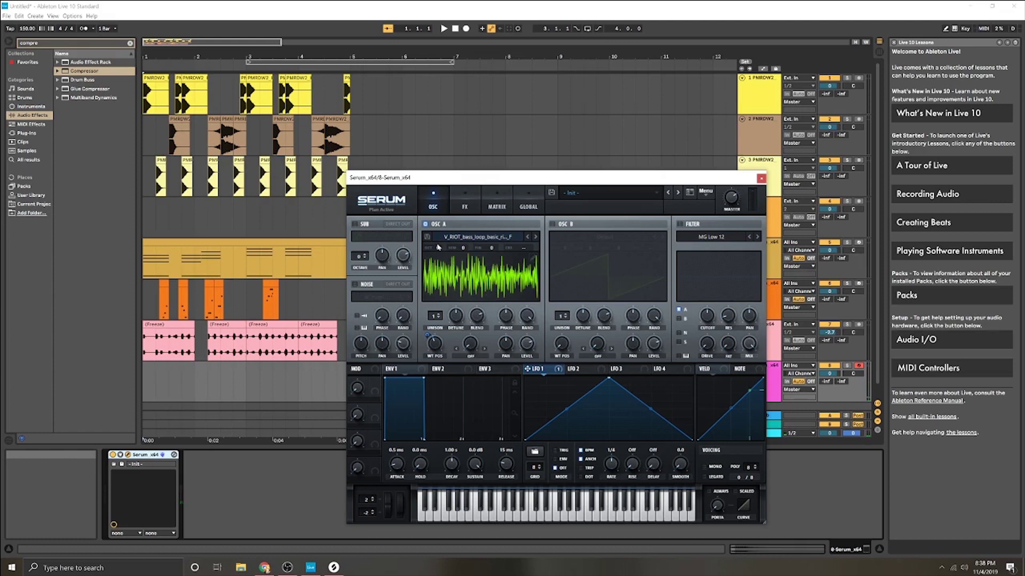
# Audition Osc A at octave -3, settle its octave on -1 and play more notes to compare
pyautogui.moveTo(437, 246); pyautogui.dragTo(442, 350)
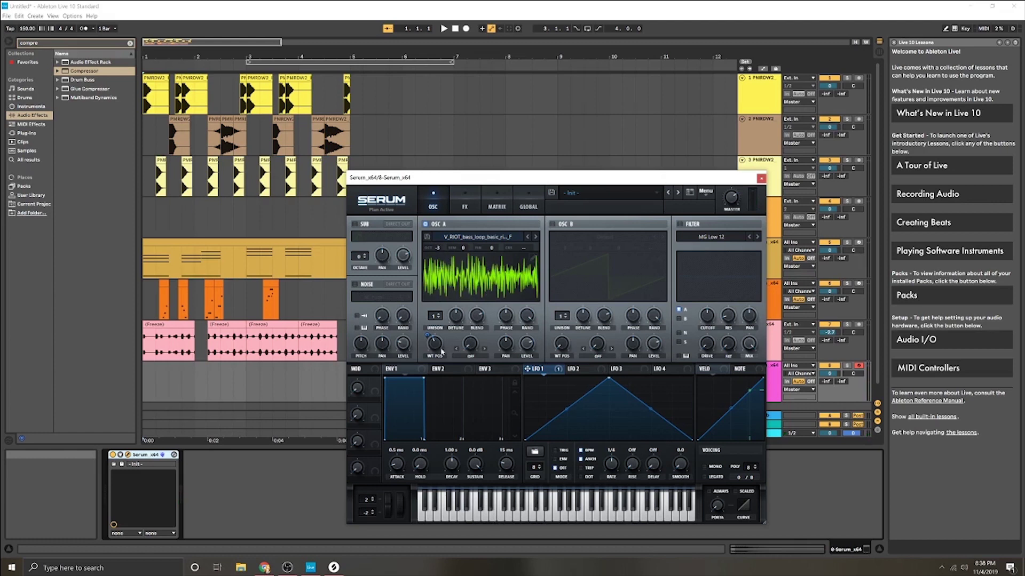
pyautogui.click(515, 521)
pyautogui.moveTo(439, 246)
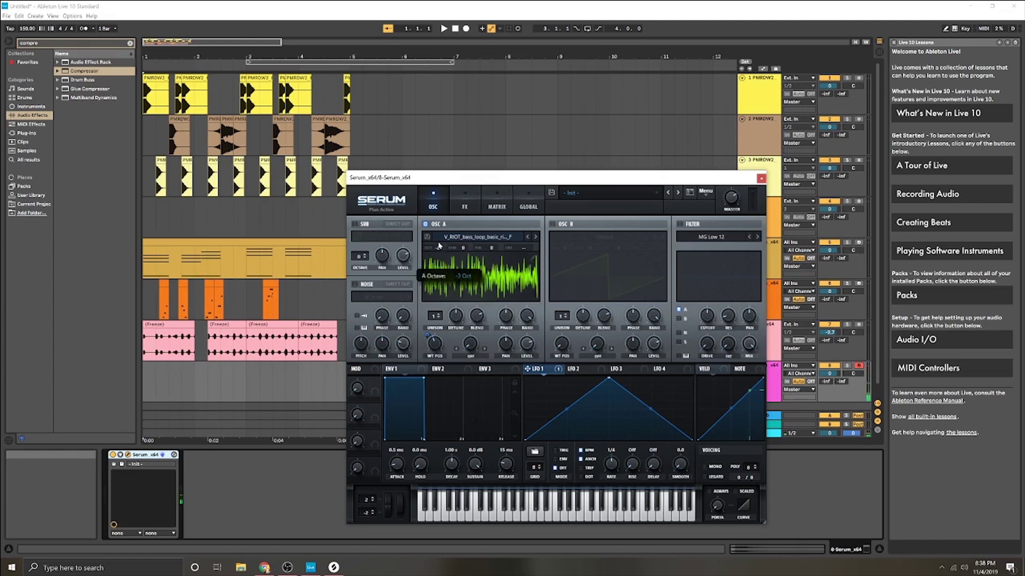
pyautogui.moveTo(438, 246); pyautogui.dragTo(443, 240)
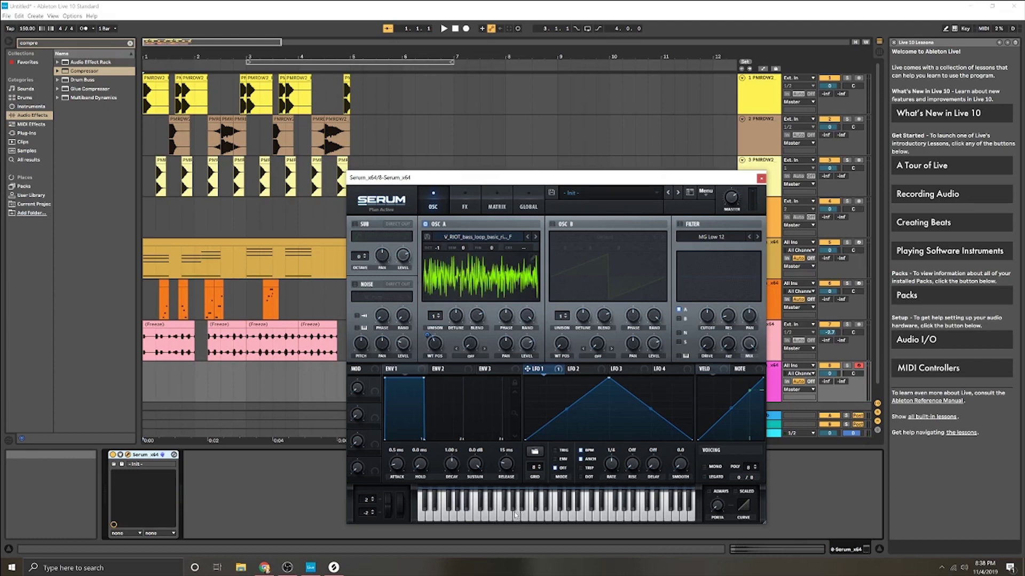
pyautogui.moveTo(515, 513); pyautogui.dragTo(540, 517)
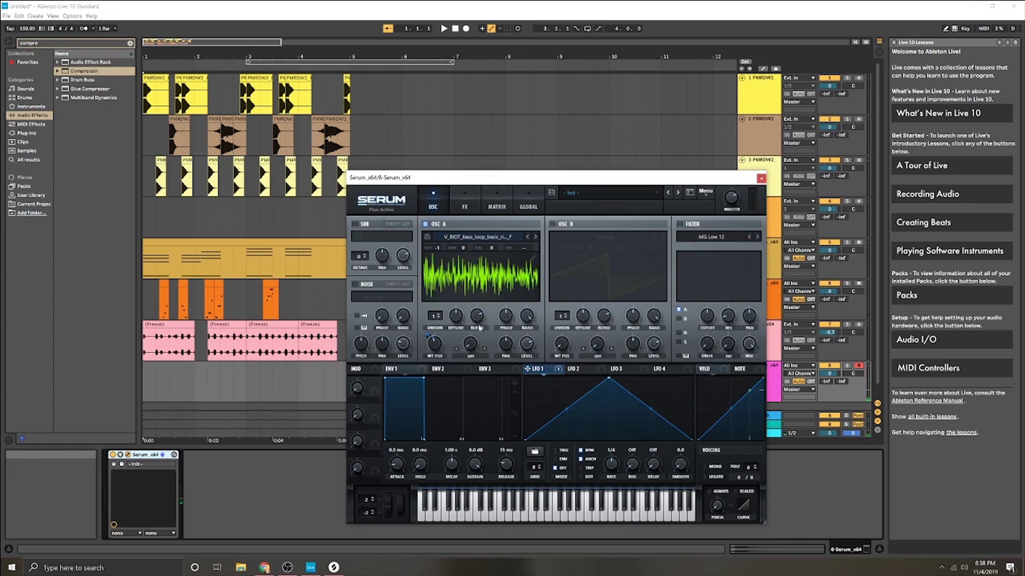
# Enable Osc B and load the spectral wavetable Monster 5 [SL]
pyautogui.click(553, 225)
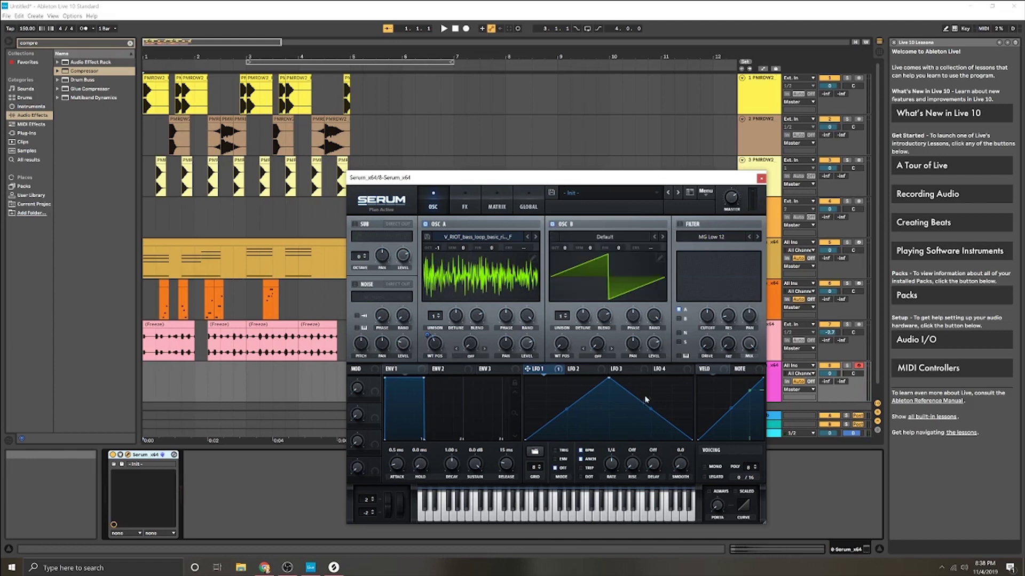
pyautogui.click(604, 236)
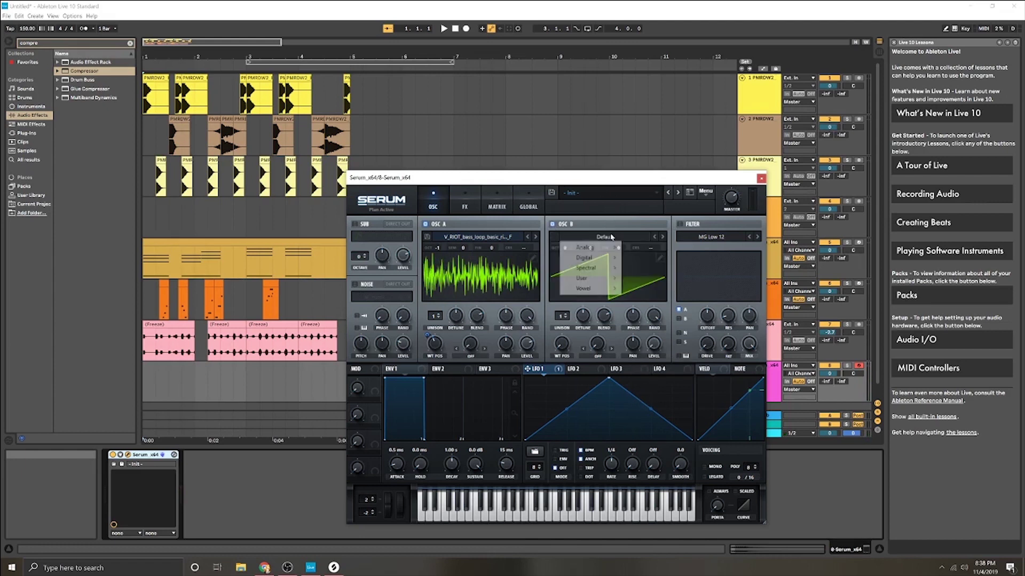
pyautogui.moveTo(587, 267)
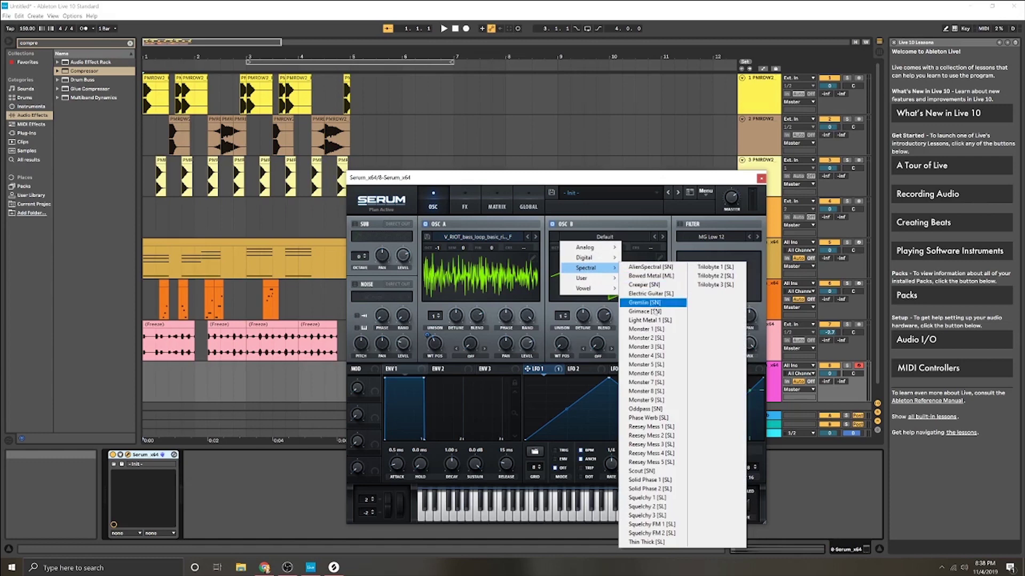
pyautogui.click(647, 366)
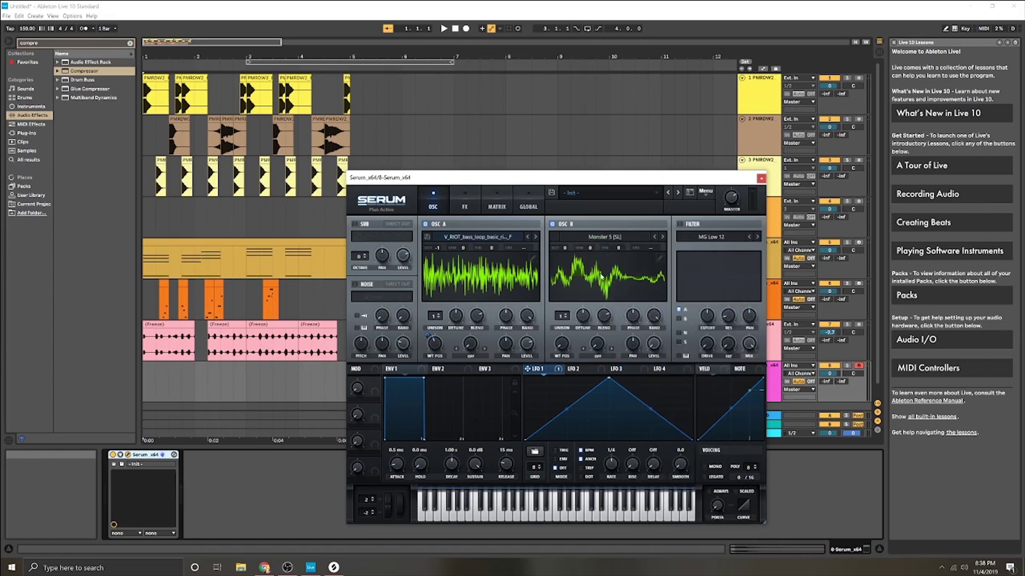
# Set Osc A's warp to FM (from B) and modulate it with LFO 1 at about 22, auditioning notes while adjusting
pyautogui.click(457, 350)
pyautogui.moveTo(540, 374); pyautogui.dragTo(471, 346)
pyautogui.click(521, 511)
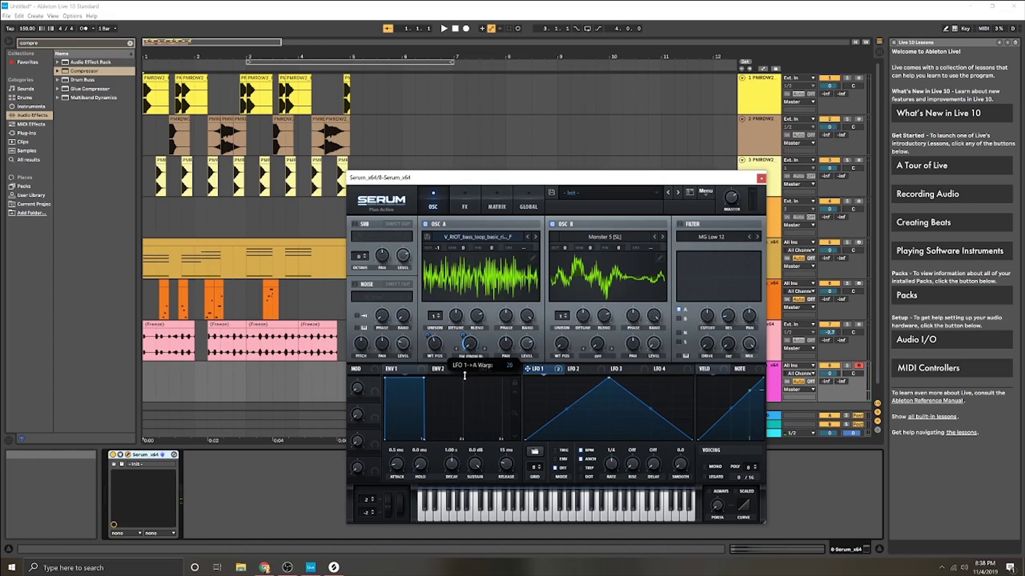
pyautogui.click(519, 517)
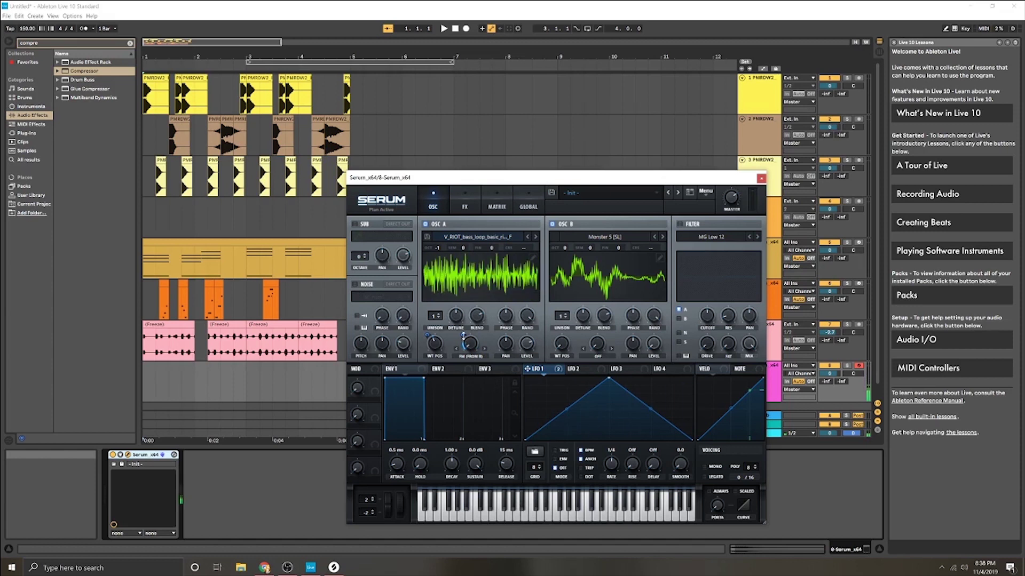
pyautogui.click(529, 521)
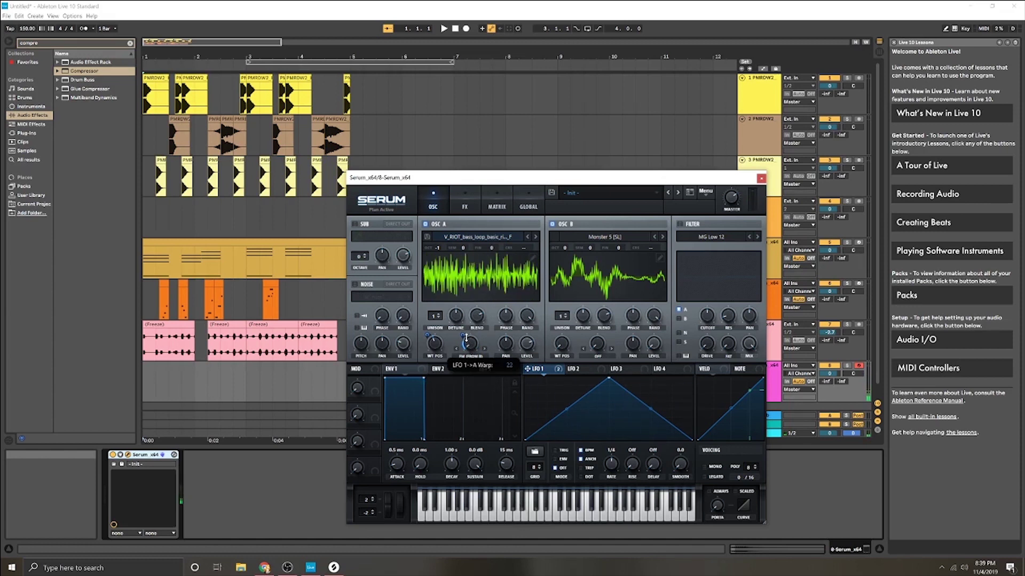
pyautogui.click(523, 521)
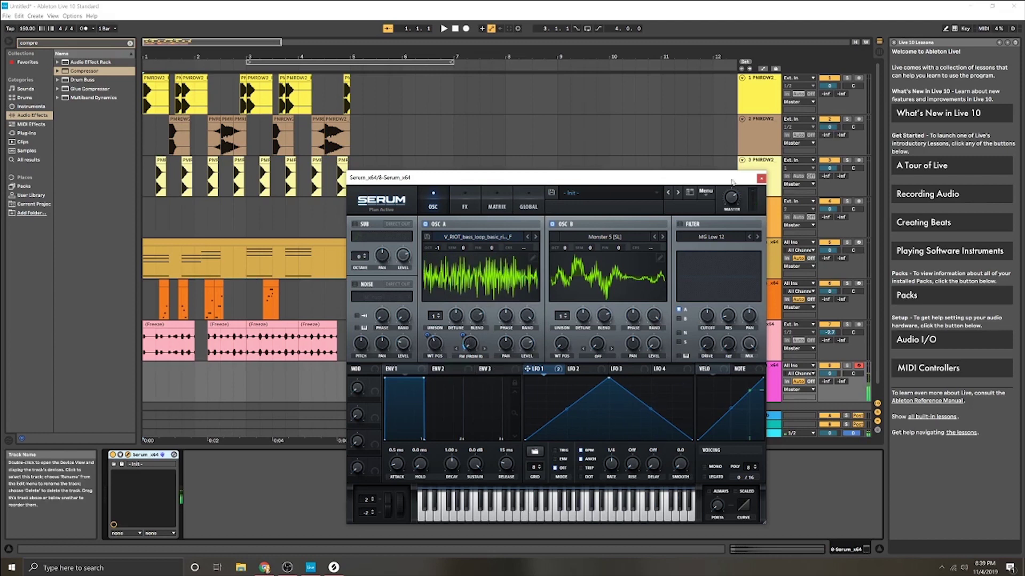
# Enable the MG Low 12 filter, assign LFO 2 to its cutoff and audition a note
pyautogui.click(680, 224)
pyautogui.click(582, 368)
pyautogui.moveTo(588, 372); pyautogui.dragTo(709, 303)
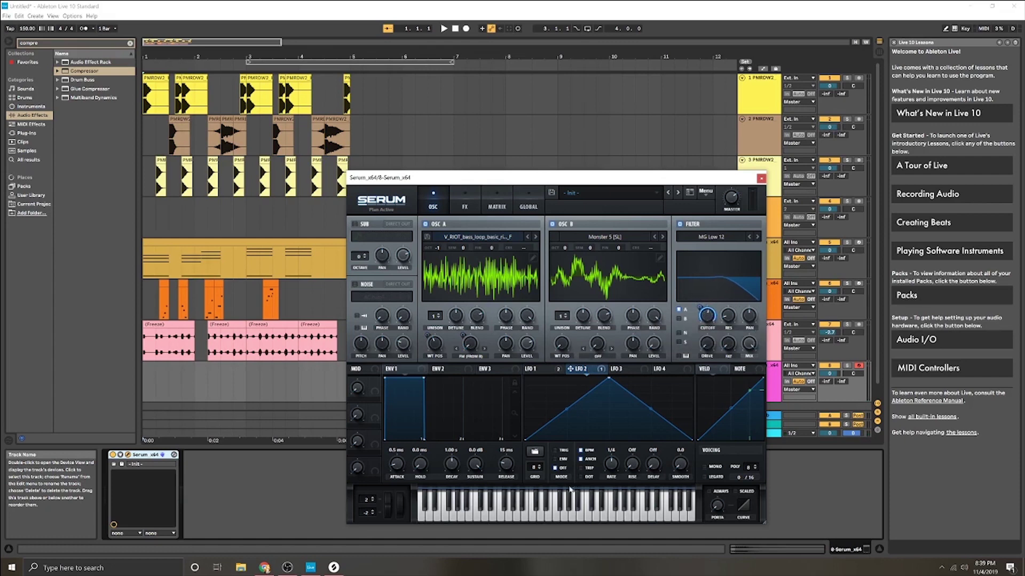
pyautogui.click(584, 511)
# Set LFO 2's rate to 1/8, bow both slopes of its triangle outward and audition a run of notes
pyautogui.moveTo(611, 464); pyautogui.dragTo(617, 460)
pyautogui.moveTo(568, 412); pyautogui.dragTo(568, 397)
pyautogui.moveTo(652, 410); pyautogui.dragTo(661, 406)
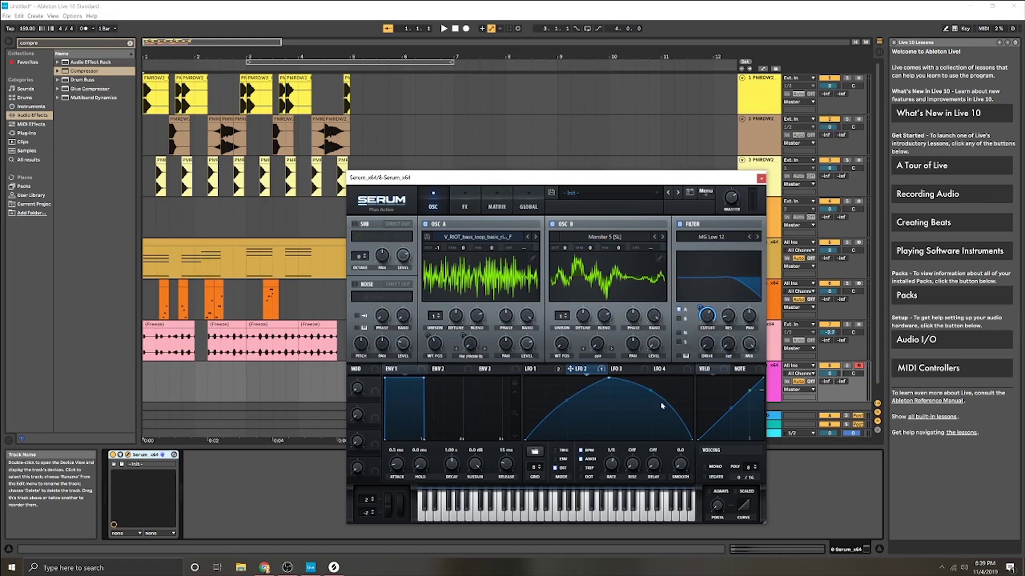
pyautogui.moveTo(604, 517); pyautogui.dragTo(478, 516)
# Enable Serum's EQ effect and raise its low-band gain, auditioning low notes
pyautogui.click(465, 203)
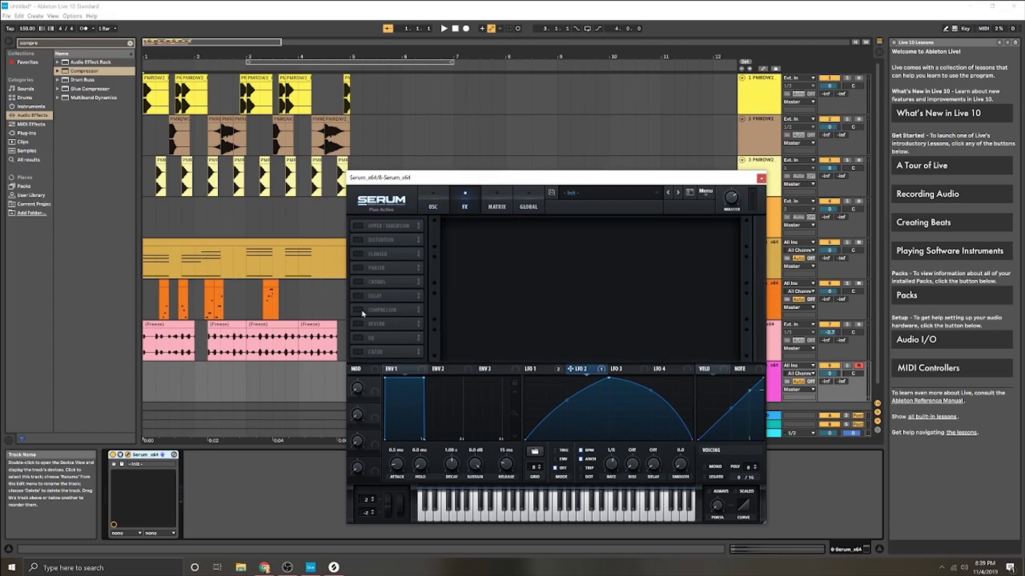
pyautogui.click(358, 338)
pyautogui.moveTo(540, 230); pyautogui.dragTo(544, 219)
pyautogui.click(487, 517)
pyautogui.moveTo(488, 519)
pyautogui.mouseDown()
pyautogui.moveTo(533, 518)
pyautogui.moveTo(470, 518)
pyautogui.mouseUp()
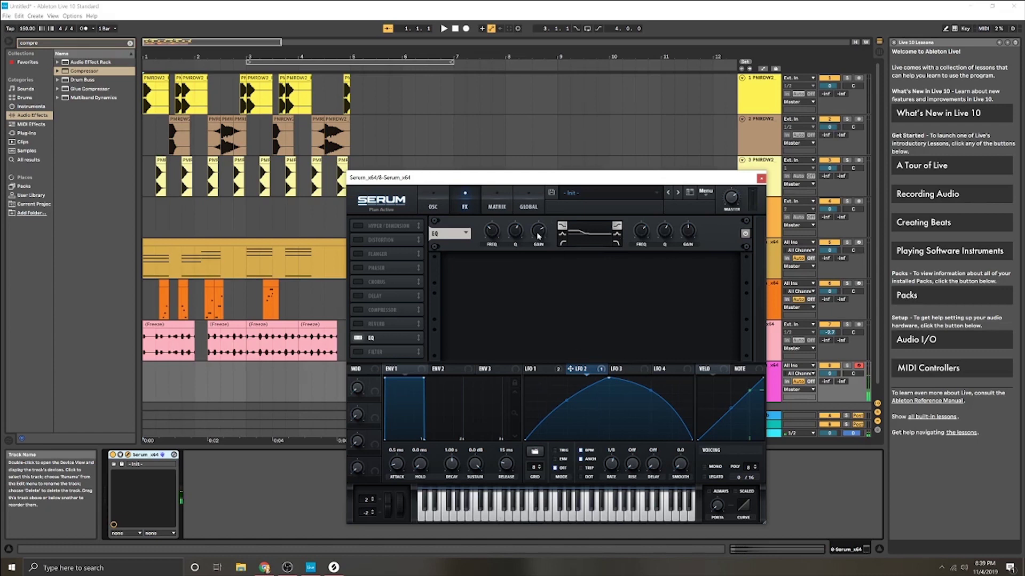
pyautogui.moveTo(541, 229)
pyautogui.click(510, 515)
# Try the Hyper/Dimension effect on the bass with an auditioned note and switch it off again
pyautogui.click(357, 227)
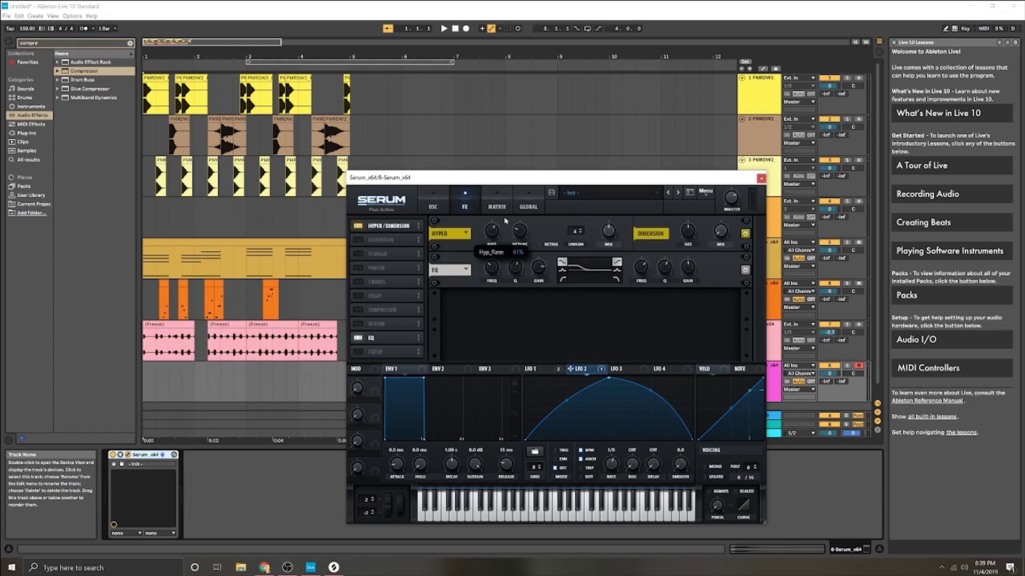
pyautogui.click(514, 521)
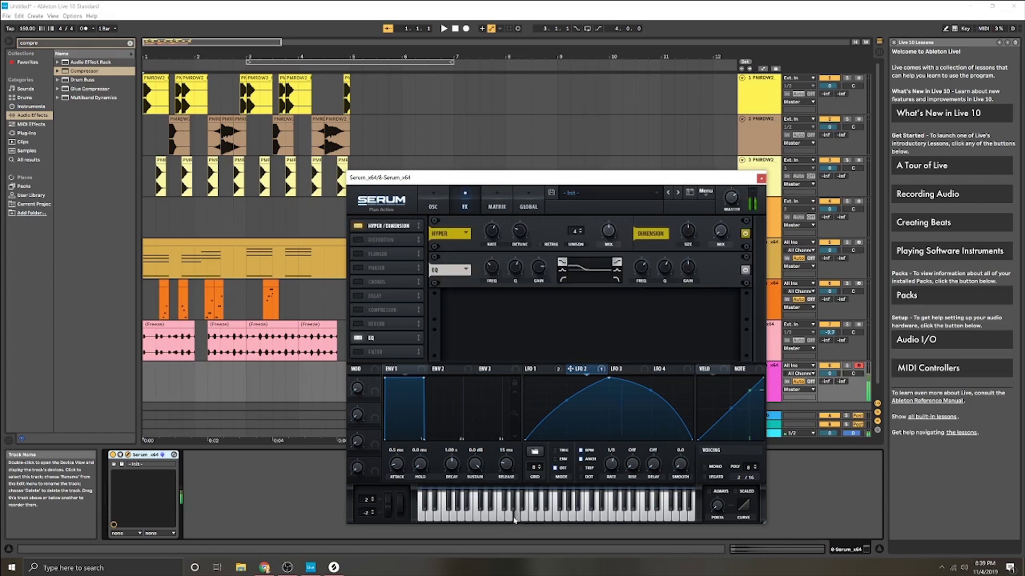
pyautogui.click(356, 226)
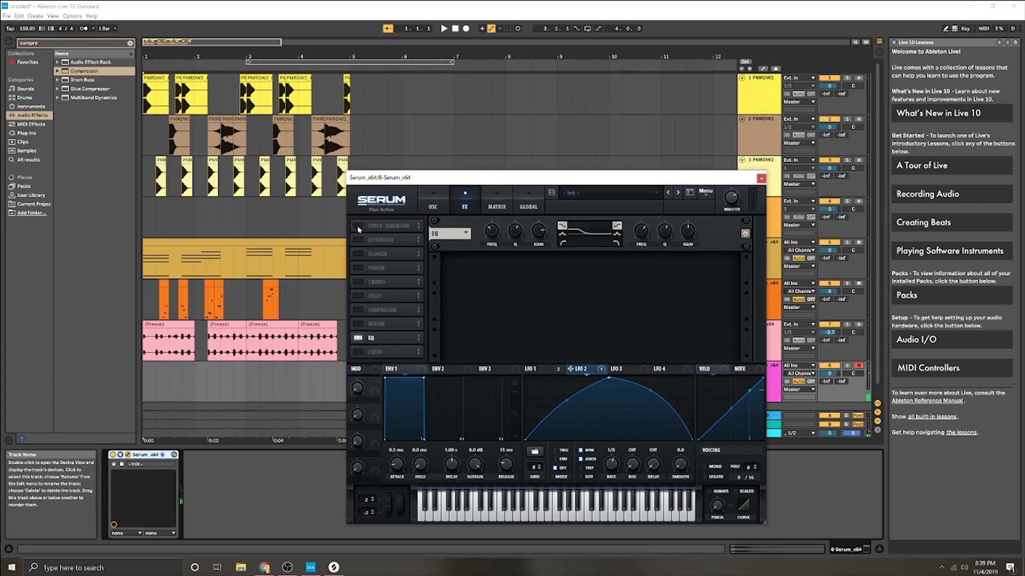
# Enable Tube distortion with its drive at about 73%, auditioning notes before and after the drive change
pyautogui.click(357, 240)
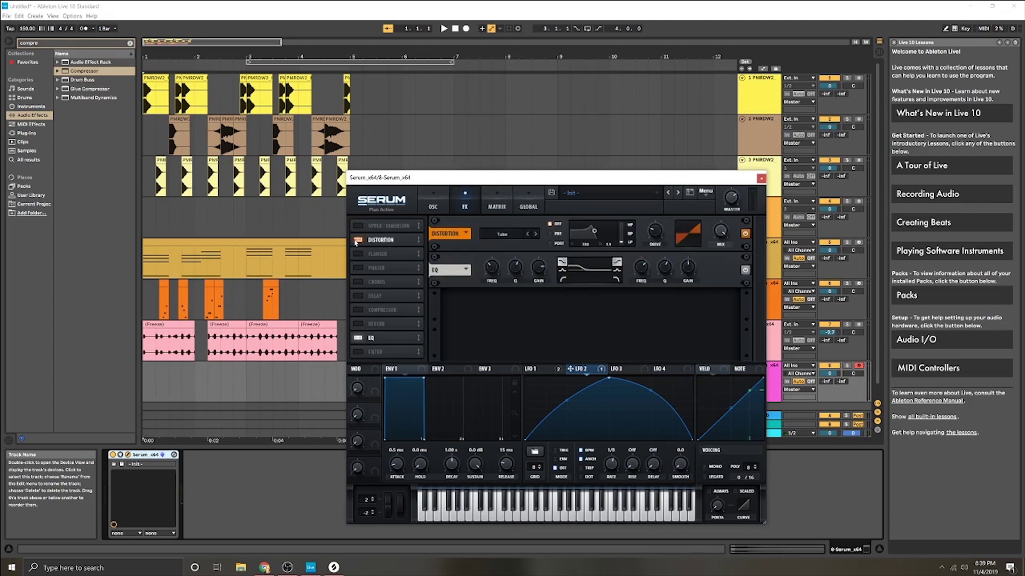
pyautogui.click(523, 521)
pyautogui.click(501, 515)
pyautogui.moveTo(656, 237); pyautogui.dragTo(661, 225)
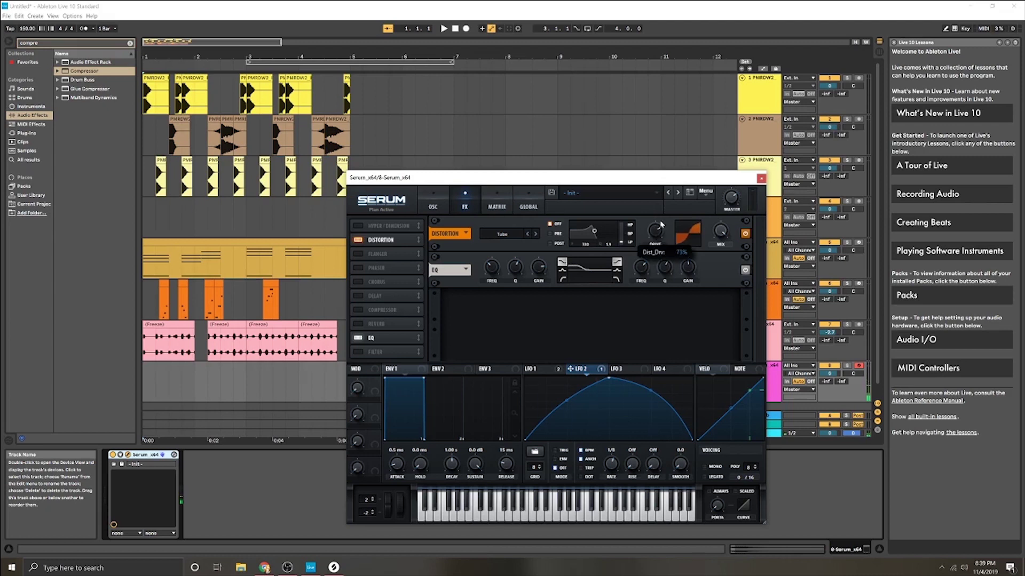
pyautogui.click(524, 515)
pyautogui.click(501, 515)
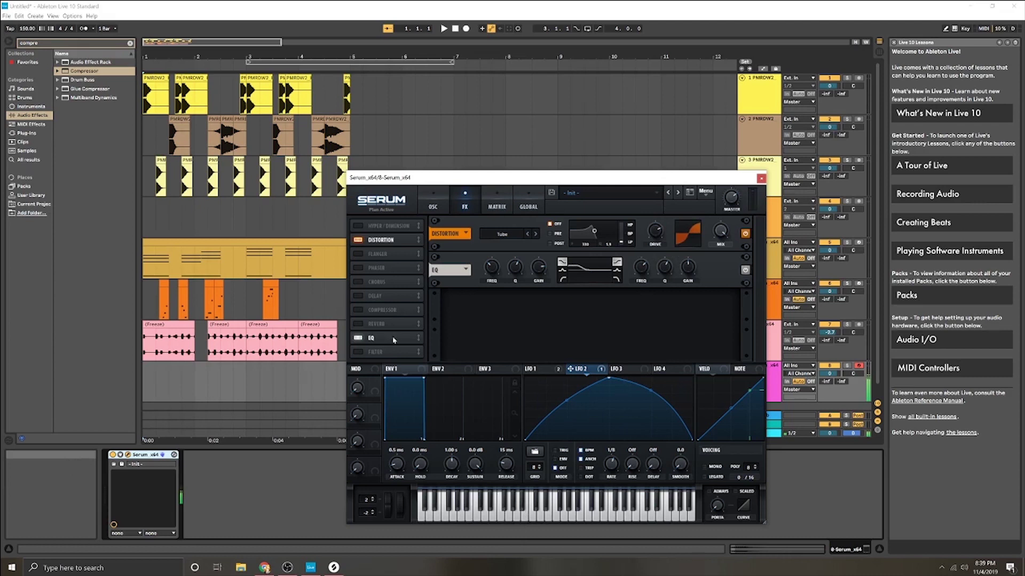
# Enable the compressor in multiband mode, audition a note and close the Serum window from the oscillator page
pyautogui.click(357, 309)
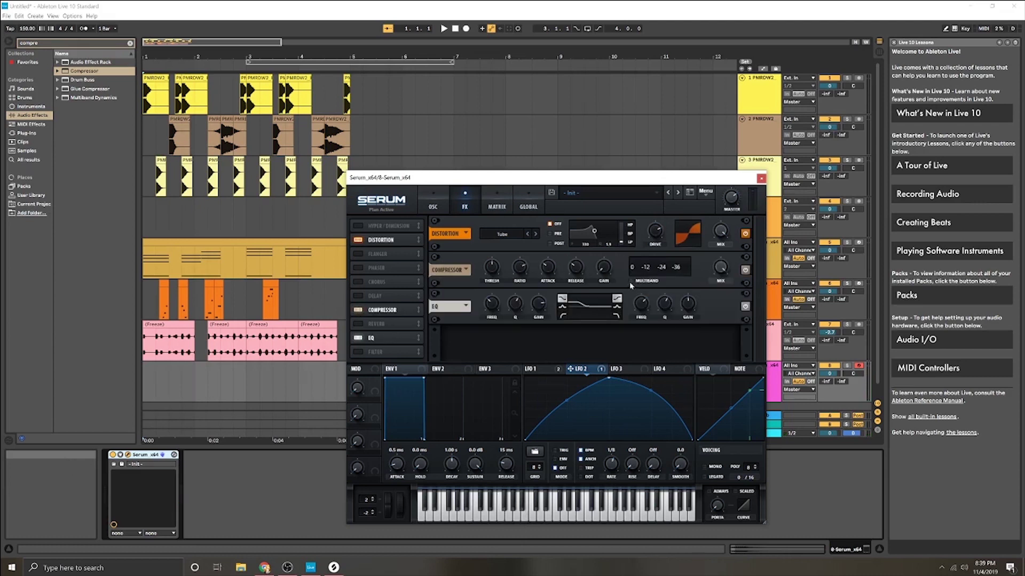
pyautogui.click(540, 520)
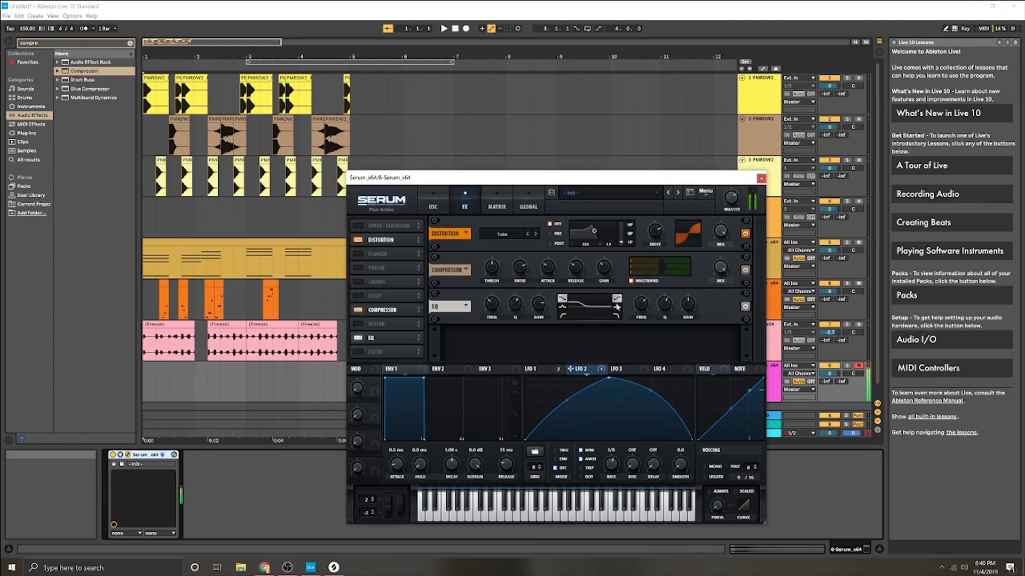
pyautogui.moveTo(607, 272)
pyautogui.click(432, 206)
pyautogui.click(761, 178)
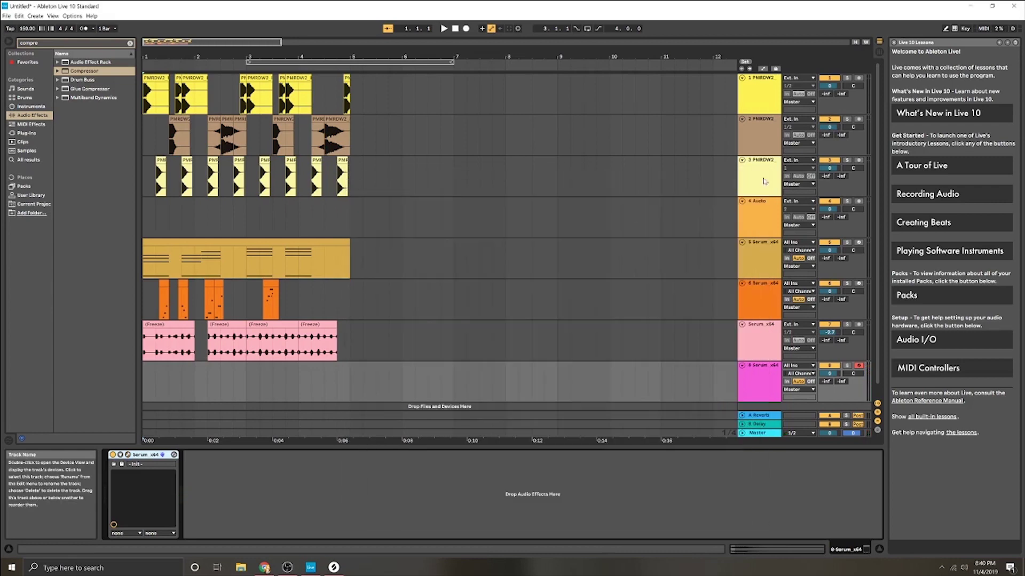
# Play the arrangement's opening bar repeatedly to find the spot where the new bass sound should come in
pyautogui.press('space')
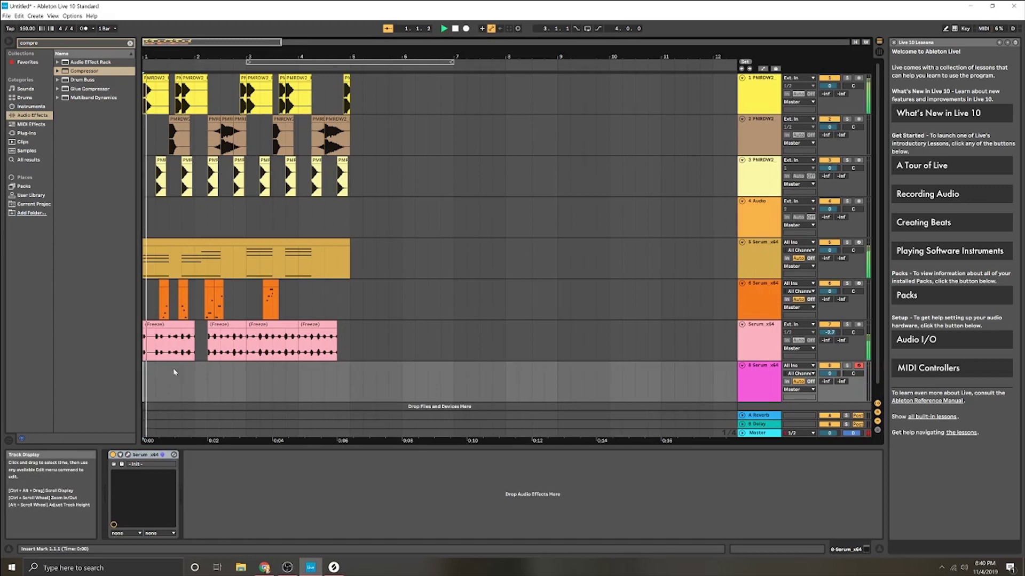
pyautogui.press('space')
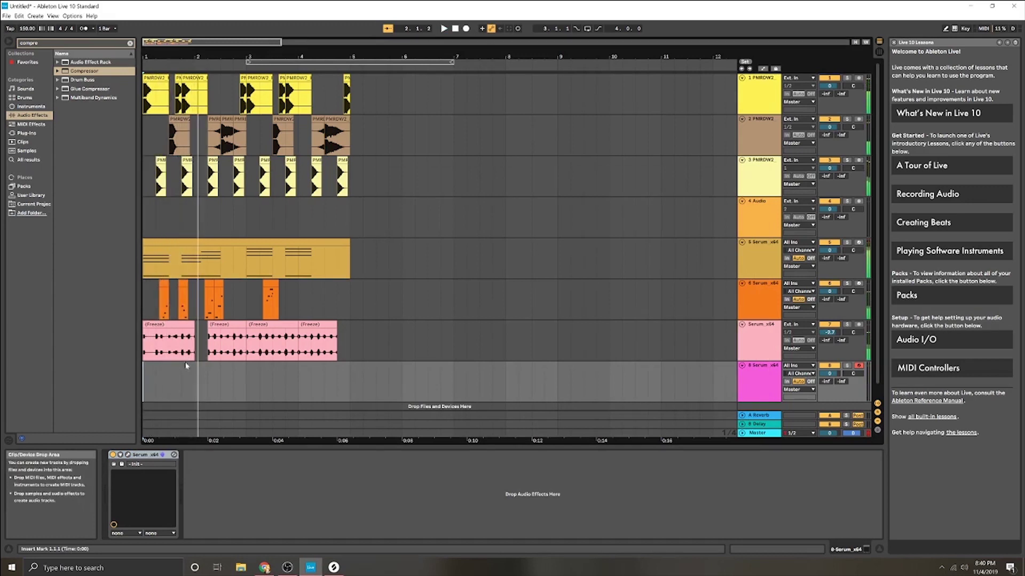
pyautogui.press('space')
pyautogui.press('space')
pyautogui.press('space')
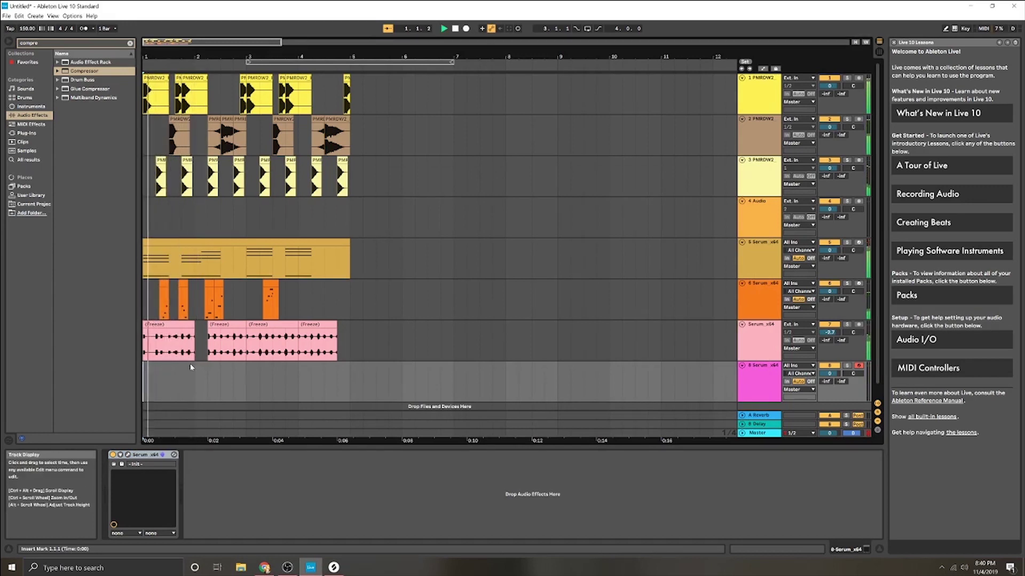
pyautogui.press('space')
pyautogui.press('space')
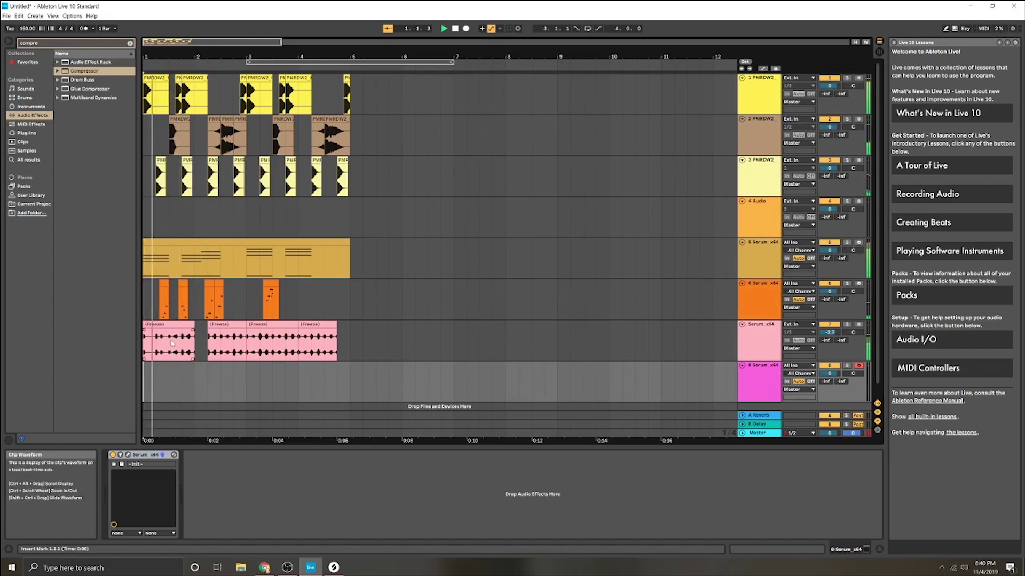
pyautogui.press('space')
pyautogui.press('space')
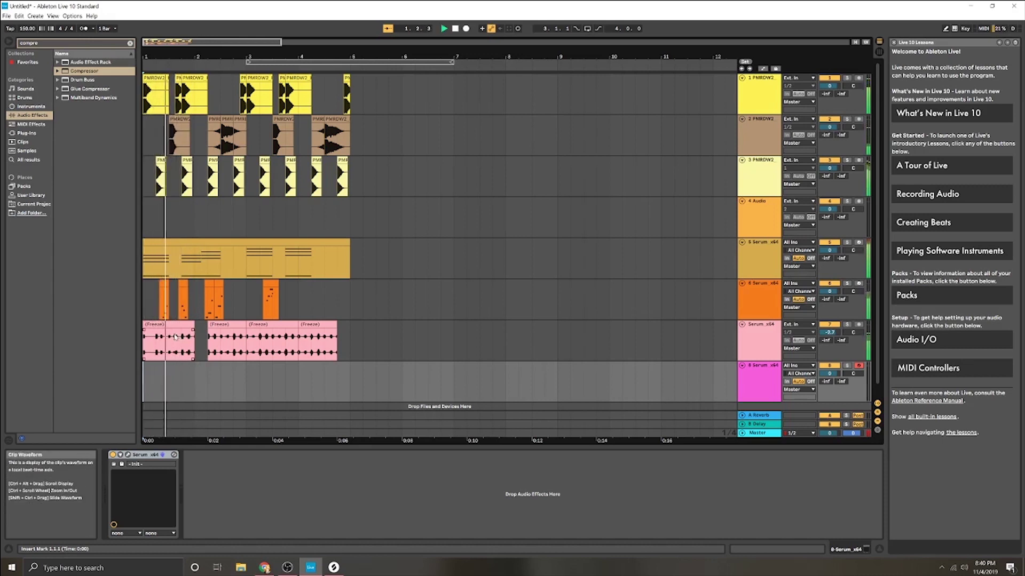
pyautogui.press('space')
pyautogui.press('space')
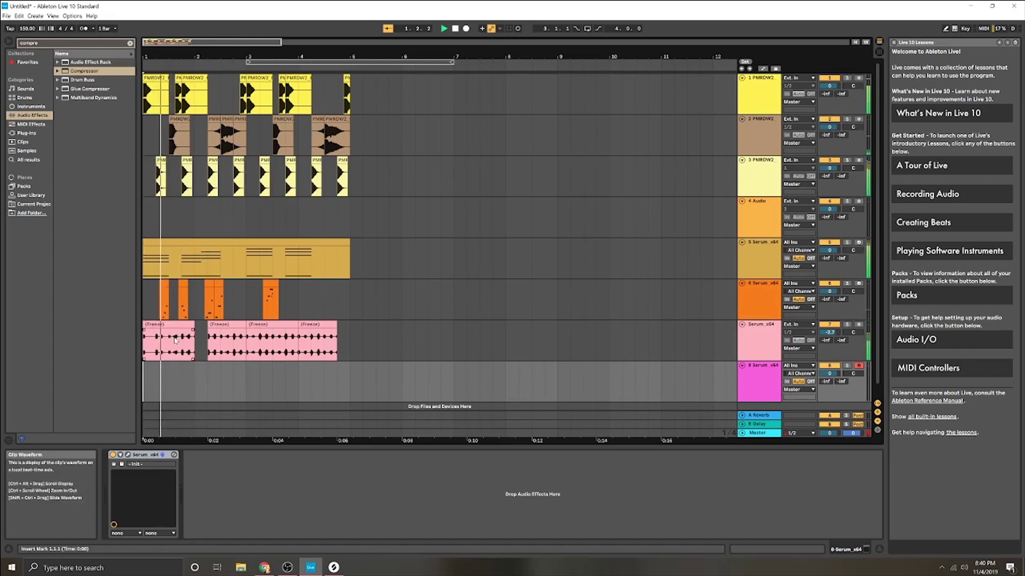
pyautogui.press('space')
pyautogui.click(179, 336)
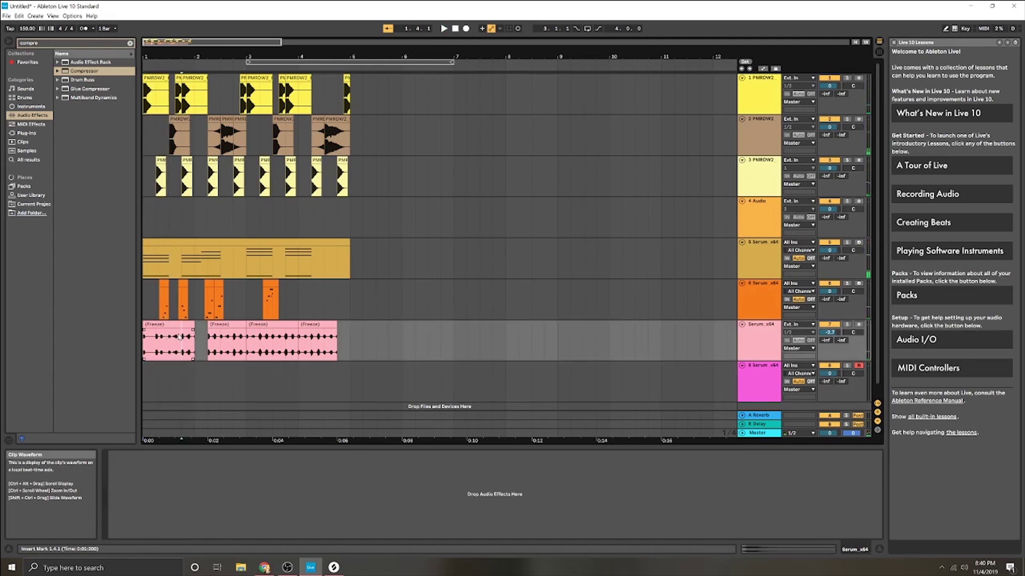
# Create a one-beat MIDI clip at 1.3.1 on the track 8 Serum bass and add a D3 note filling the whole clip
pyautogui.doubleClick(171, 372)
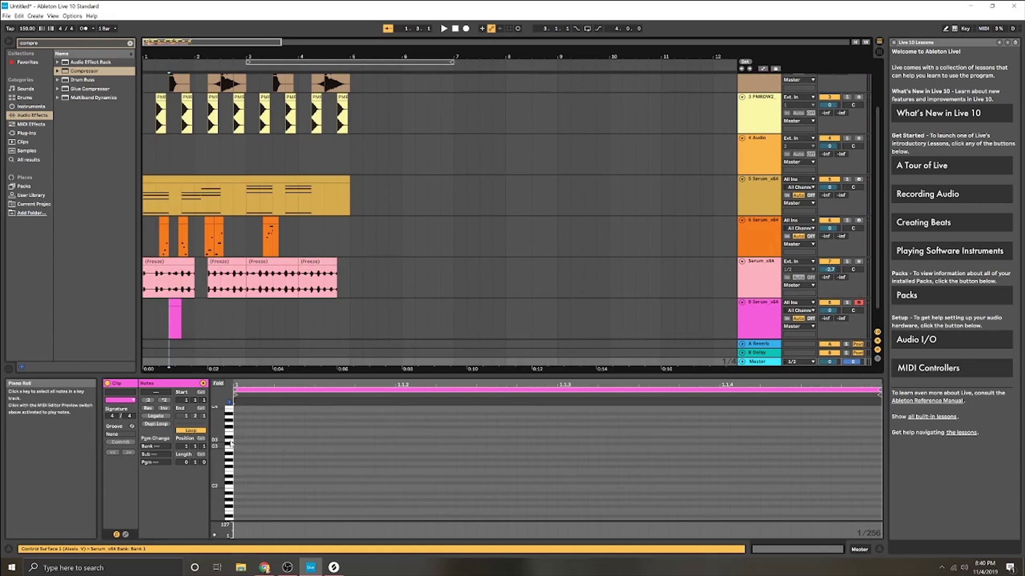
pyautogui.click(230, 444)
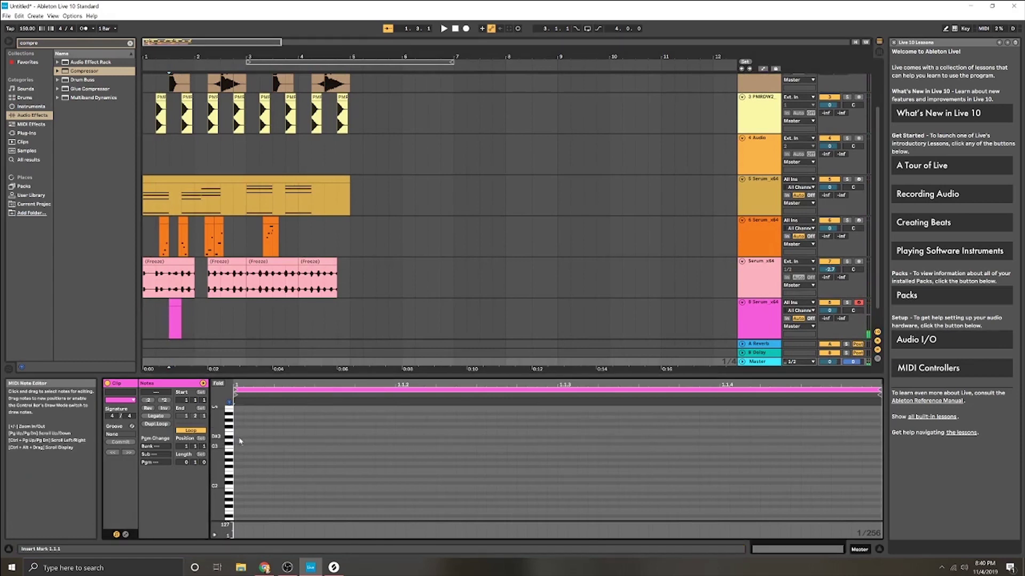
pyautogui.doubleClick(241, 444)
pyautogui.moveTo(243, 443); pyautogui.dragTo(862, 442)
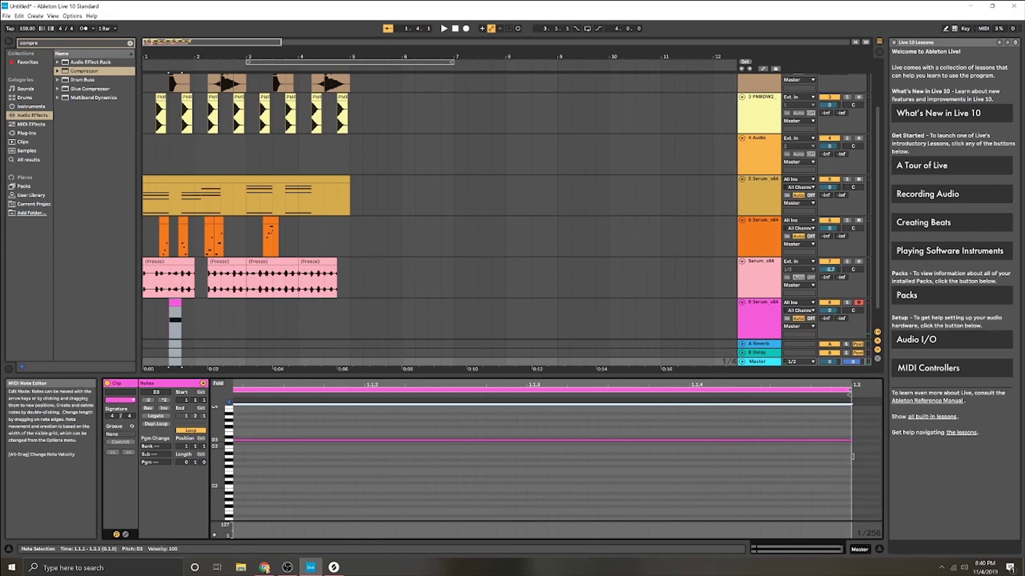
# Audition the new bass clip on track 8, both soloed and in the full mix from the start of the arrangement
pyautogui.press('space')
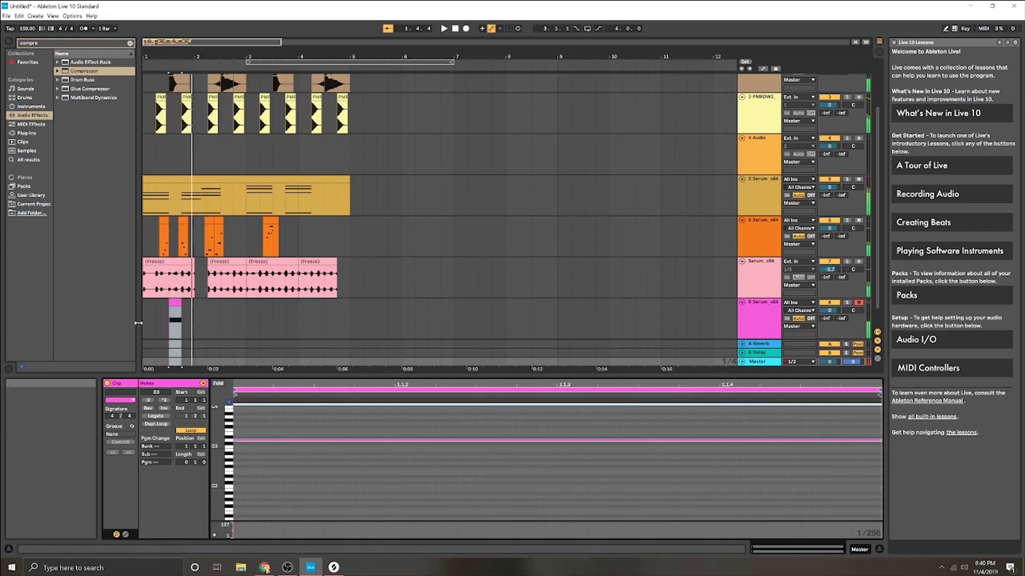
pyautogui.click(145, 325)
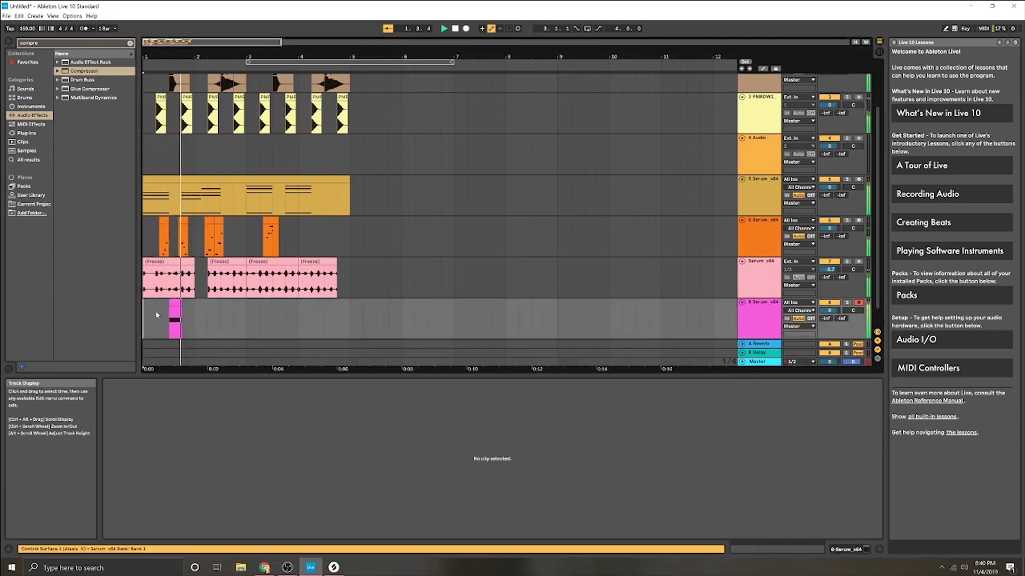
pyautogui.click(174, 320)
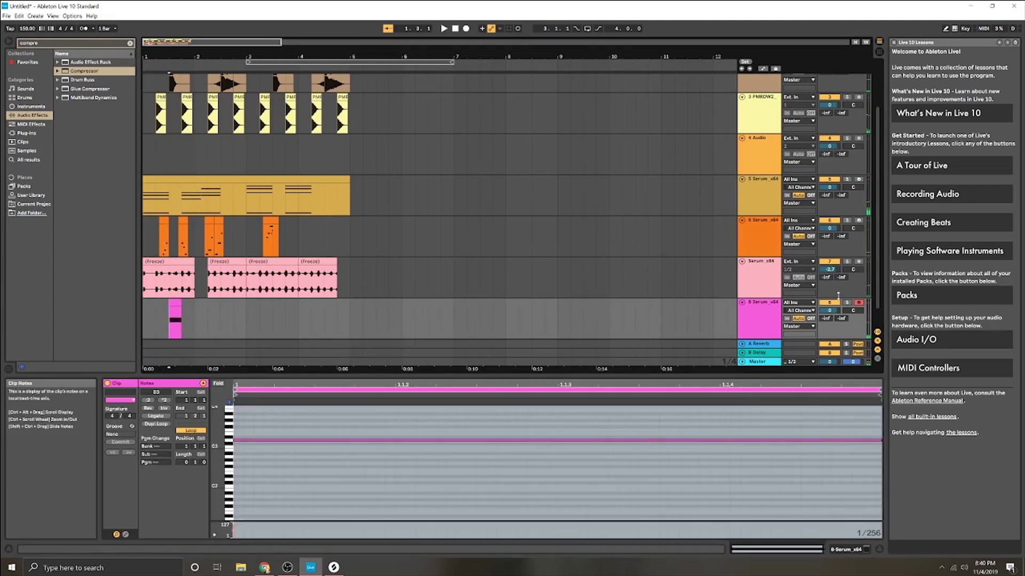
pyautogui.press('space')
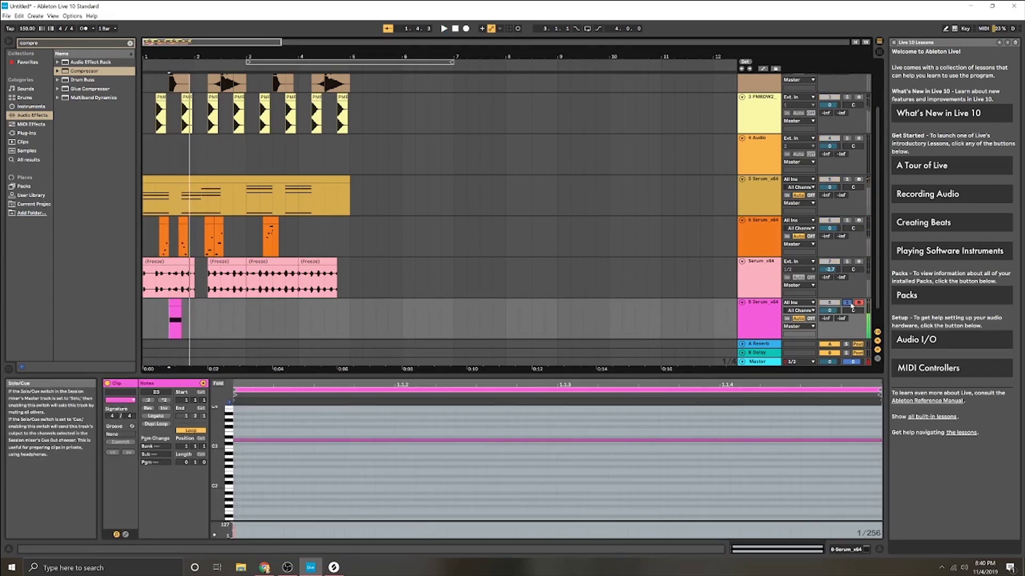
pyautogui.press('space')
pyautogui.press('space')
pyautogui.click(848, 303)
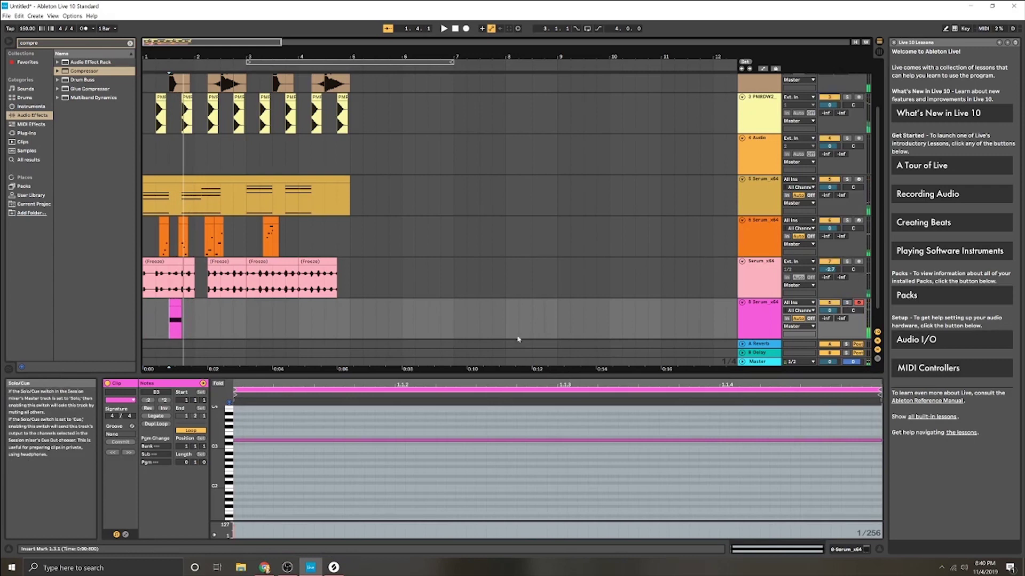
pyautogui.click(150, 323)
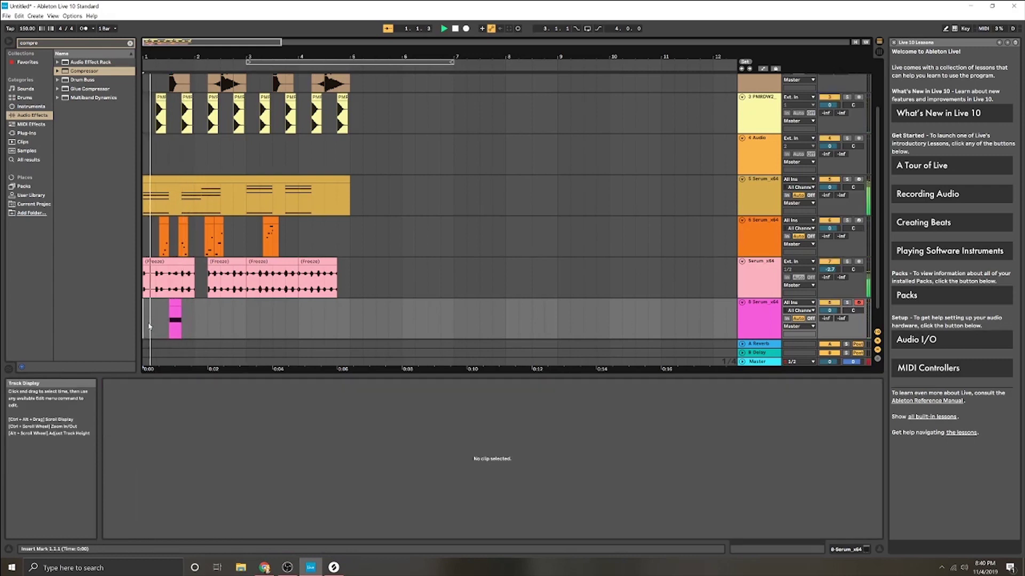
pyautogui.press('space')
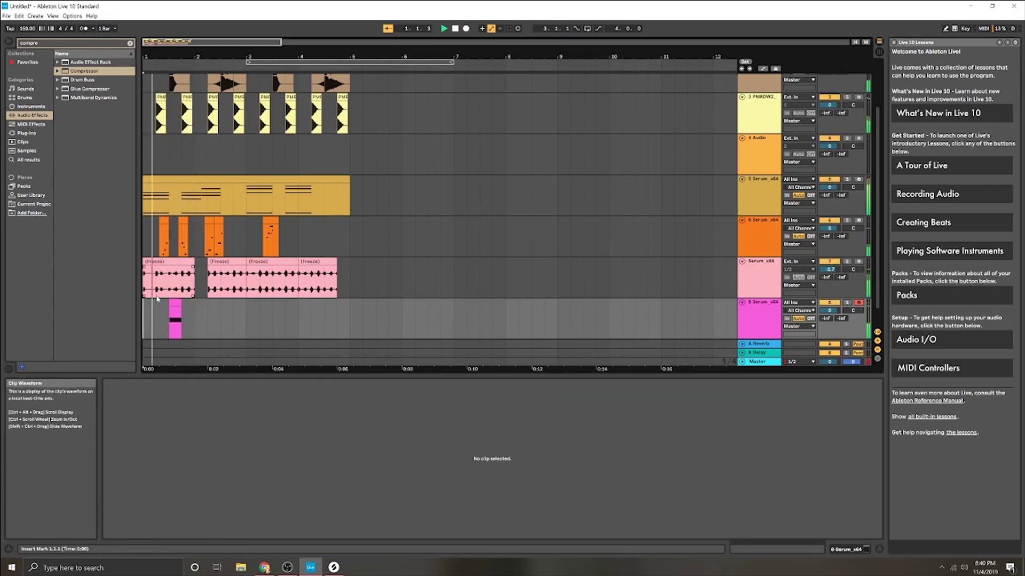
pyautogui.press('space')
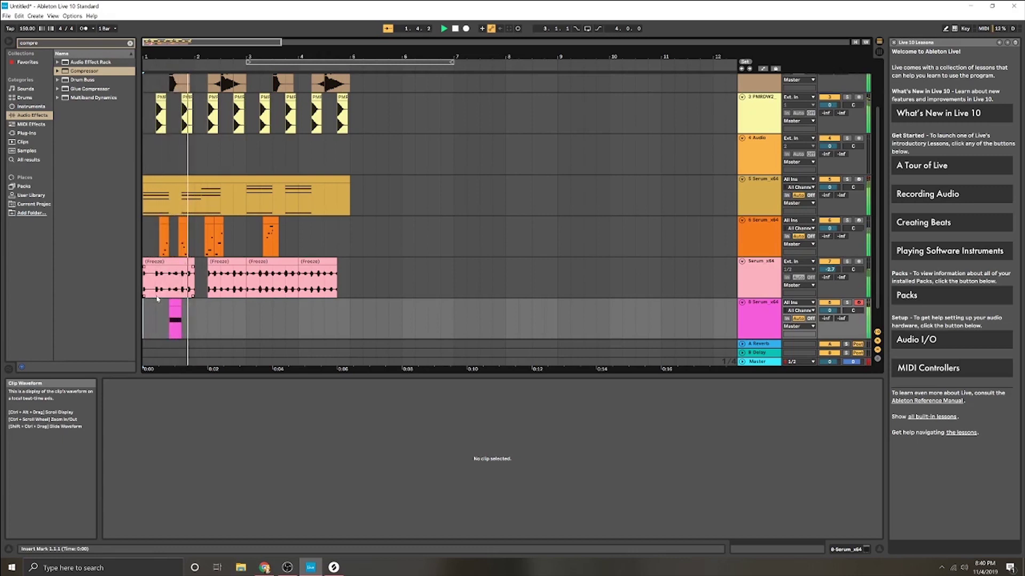
# Try the bass clip at 2.1.1, play it from the start of the arrangement and return it to 1.3.1
pyautogui.moveTo(178, 303); pyautogui.dragTo(203, 304)
pyautogui.click(144, 315)
pyautogui.press('space')
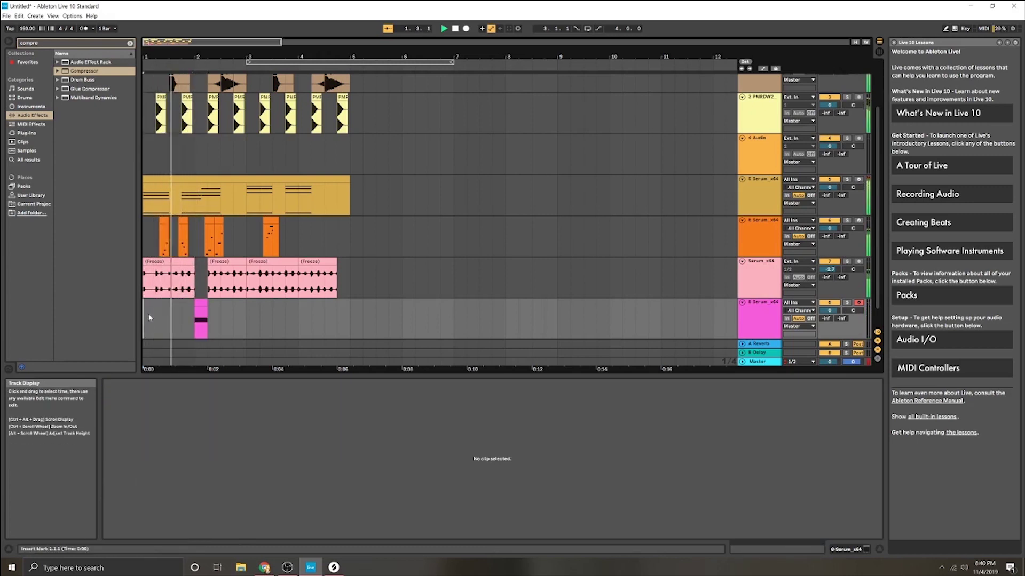
pyautogui.press('space')
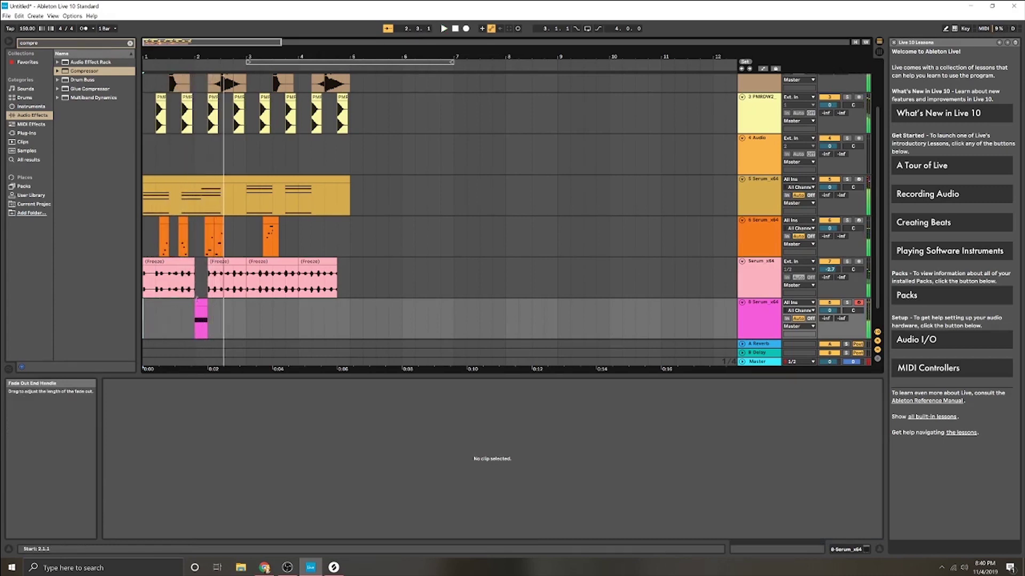
pyautogui.press('space')
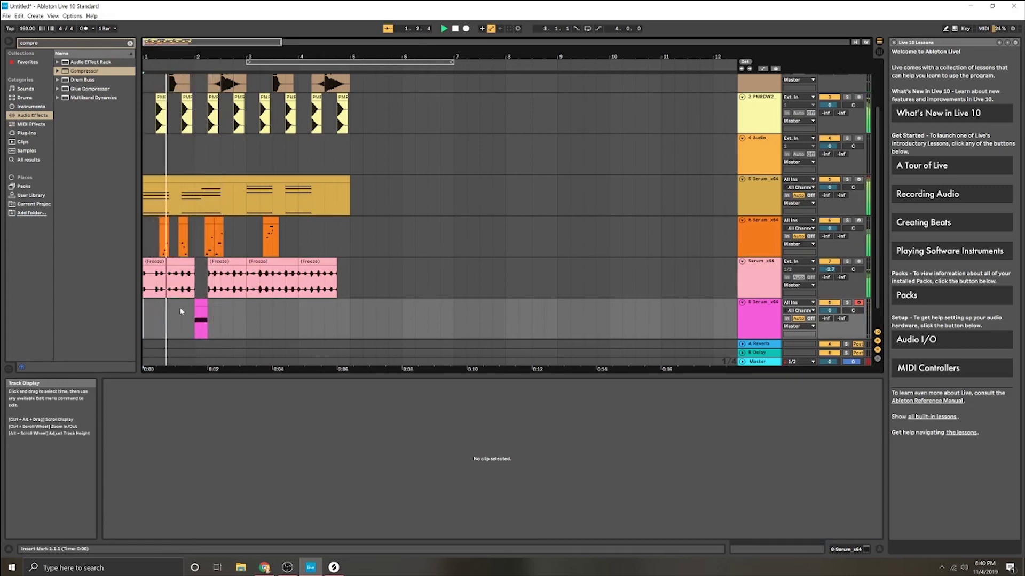
pyautogui.press('space')
pyautogui.moveTo(201, 304); pyautogui.dragTo(176, 303)
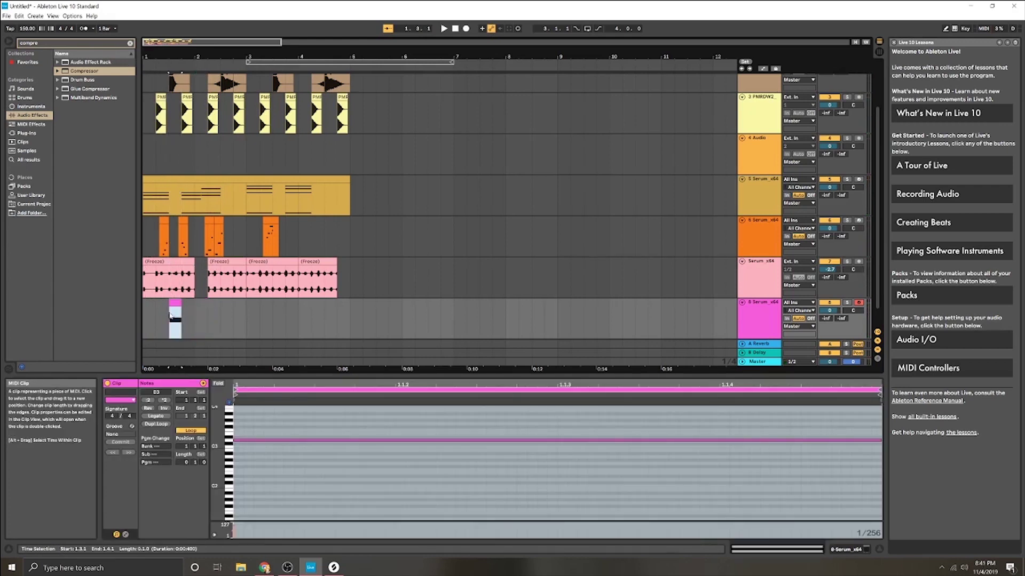
# Solo the track 8 bass, open its Serum window and play the bass clip from 1.3.1 repeatedly
pyautogui.click(171, 240)
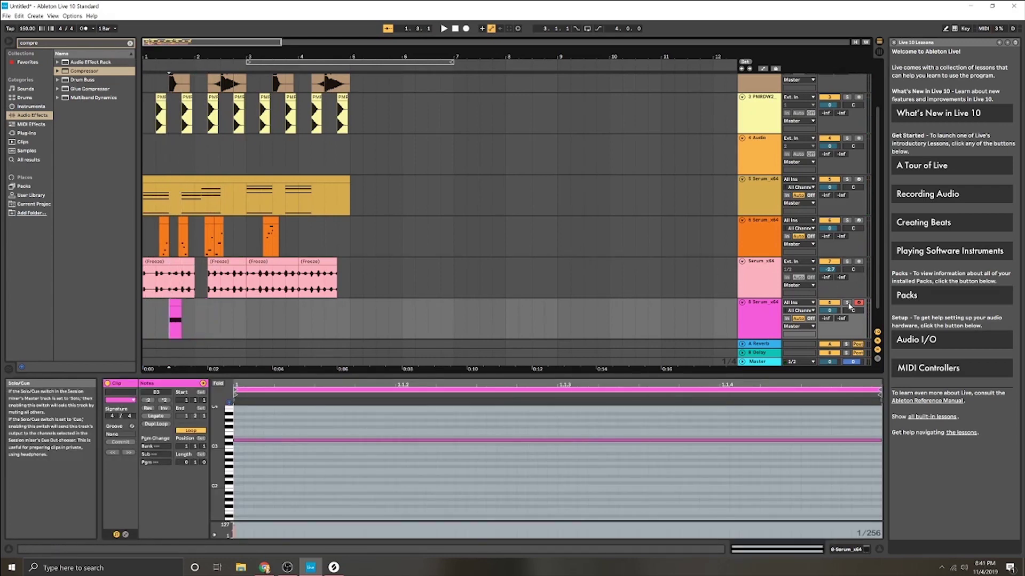
pyautogui.click(758, 320)
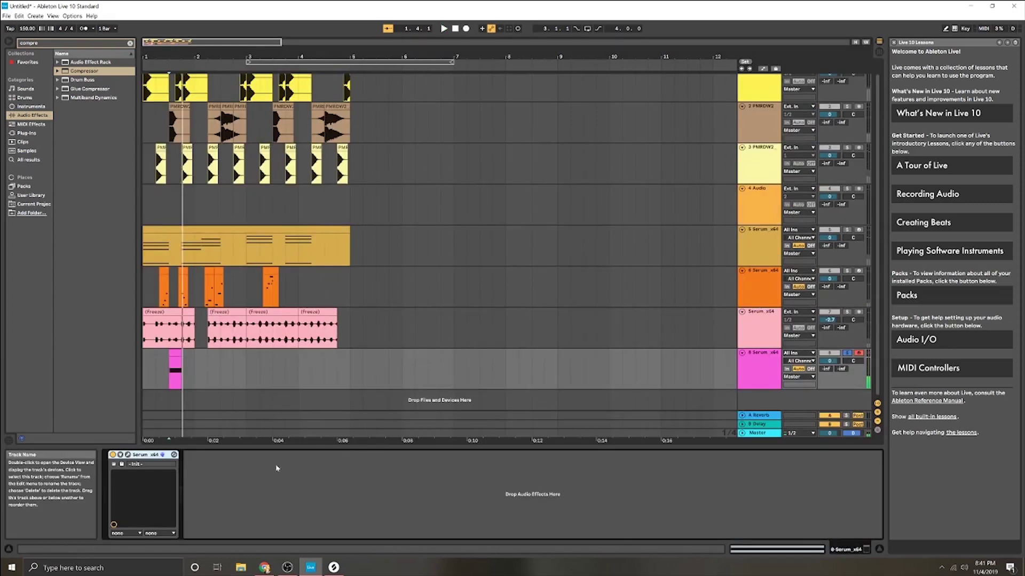
pyautogui.click(128, 454)
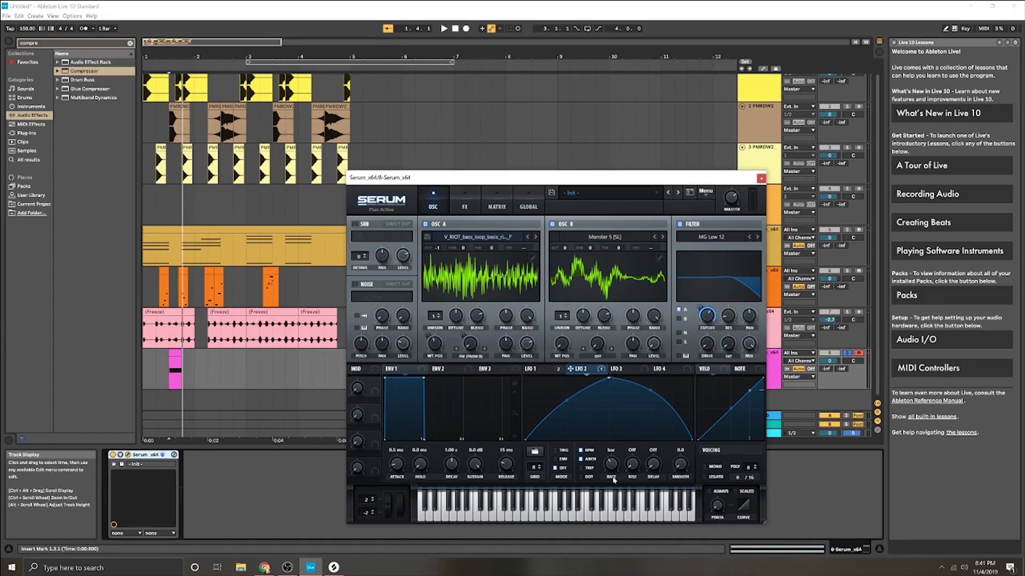
pyautogui.press('space')
pyautogui.press('space')
pyautogui.press('space')
pyautogui.press('space')
pyautogui.press('space')
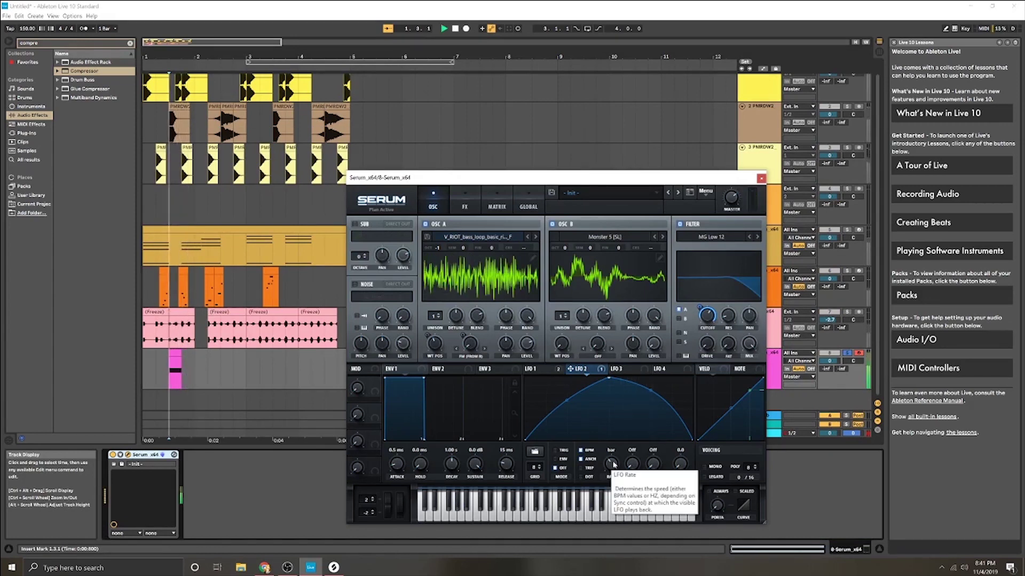
# Take the track 8 bass out of solo and play its clip against the full mix
pyautogui.click(847, 353)
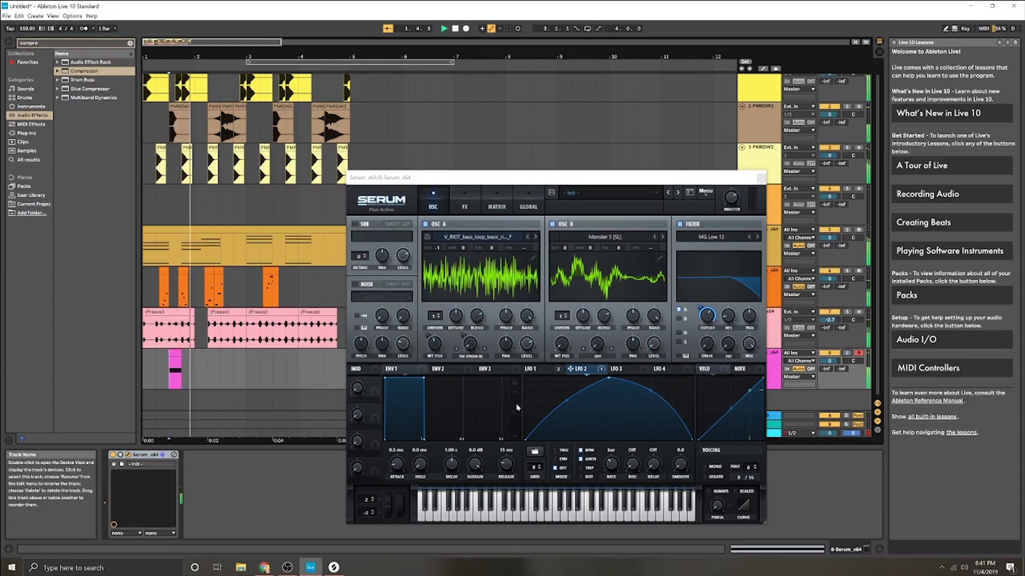
pyautogui.press('space')
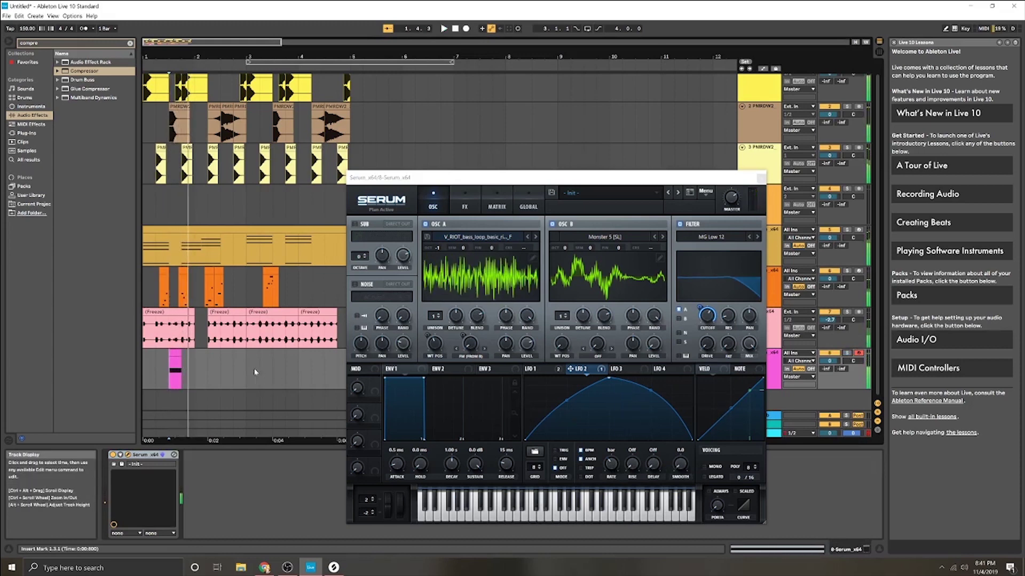
pyautogui.press('space')
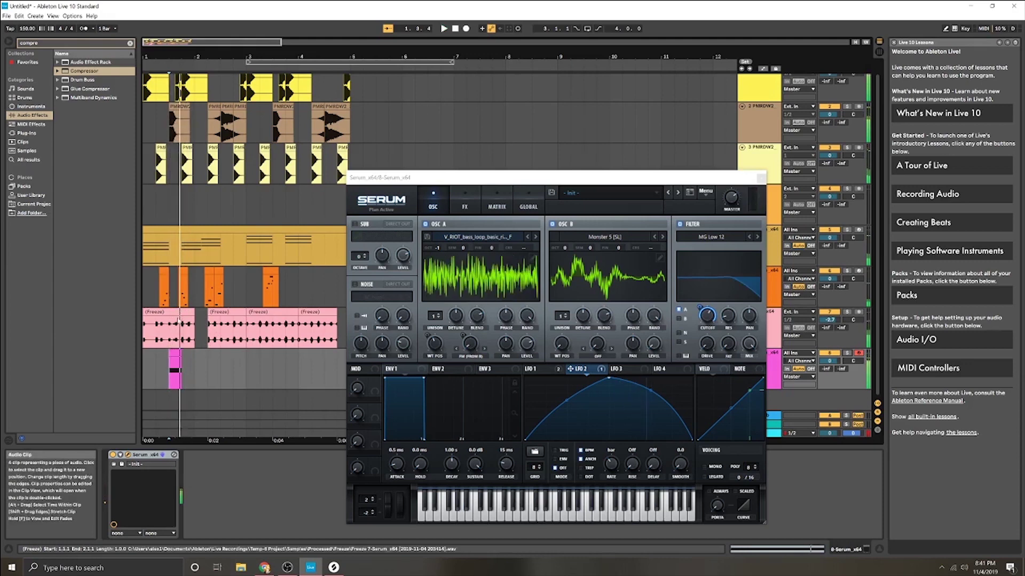
# Remove the section of the frozen Serum clip from 1.3.1 to 1.4.1 above the bass clip and play the arrangement from the start
pyautogui.click(180, 330)
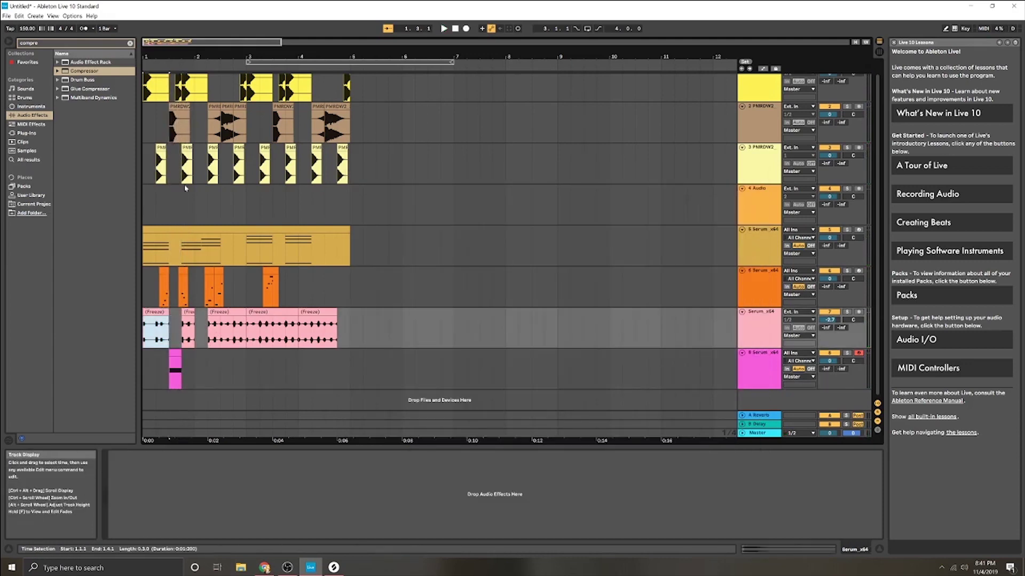
pyautogui.click(161, 181)
pyautogui.press('space')
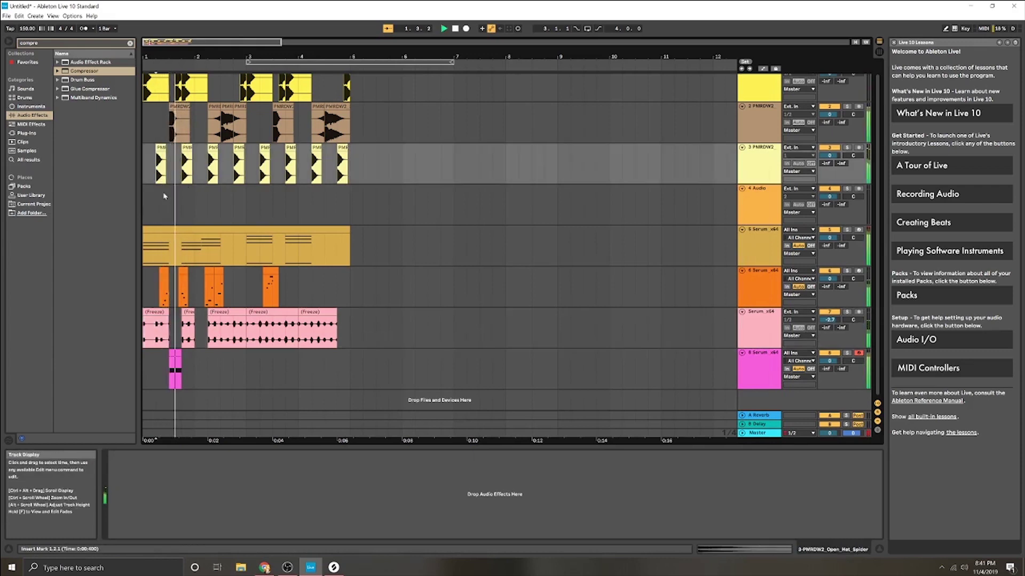
pyautogui.click(145, 257)
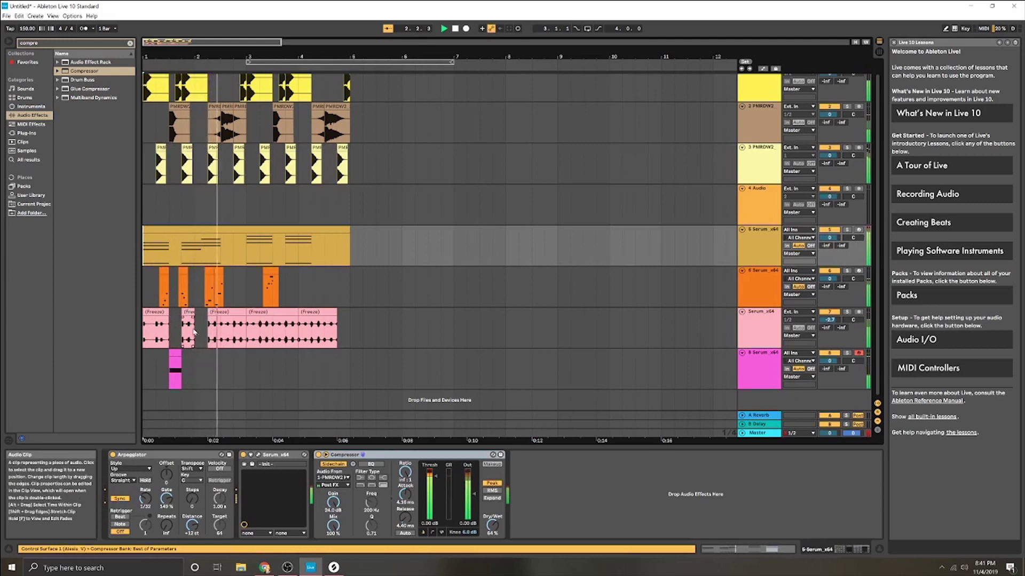
# Open the track 8 bass in Serum, set oscillator A's octave to +1 and play the bass clip from 1.3.1
pyautogui.click(177, 353)
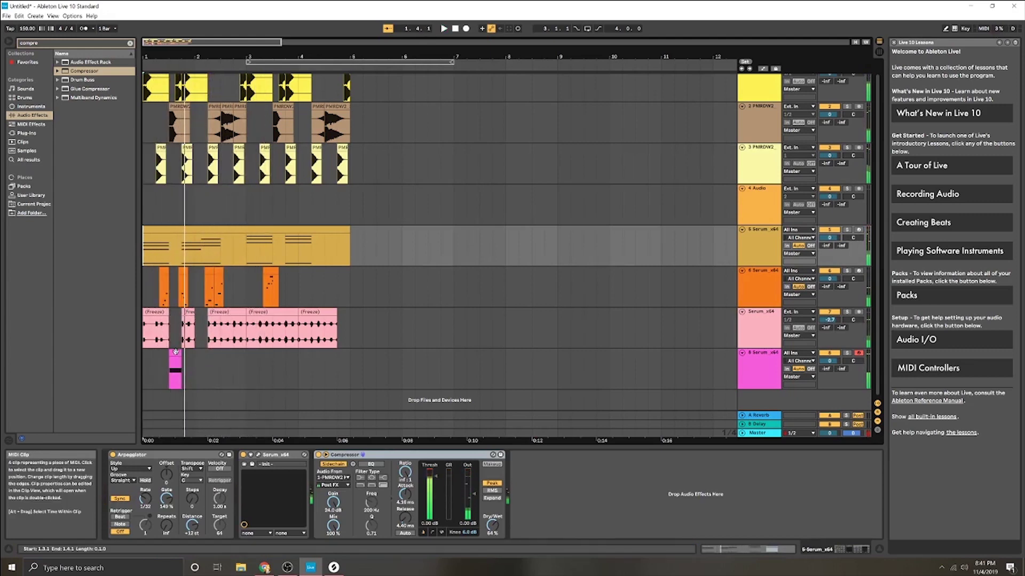
pyautogui.click(175, 353)
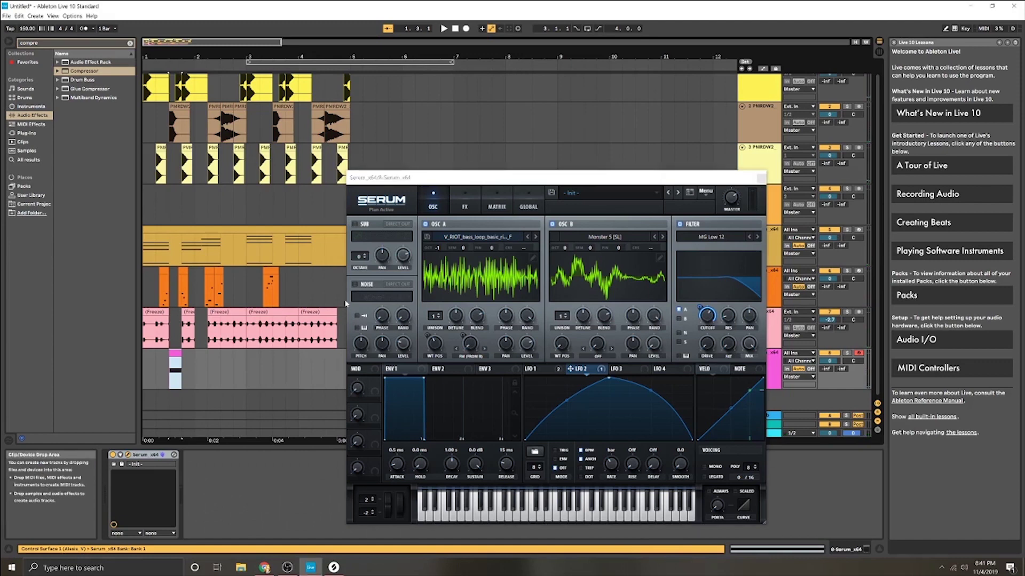
pyautogui.press('space')
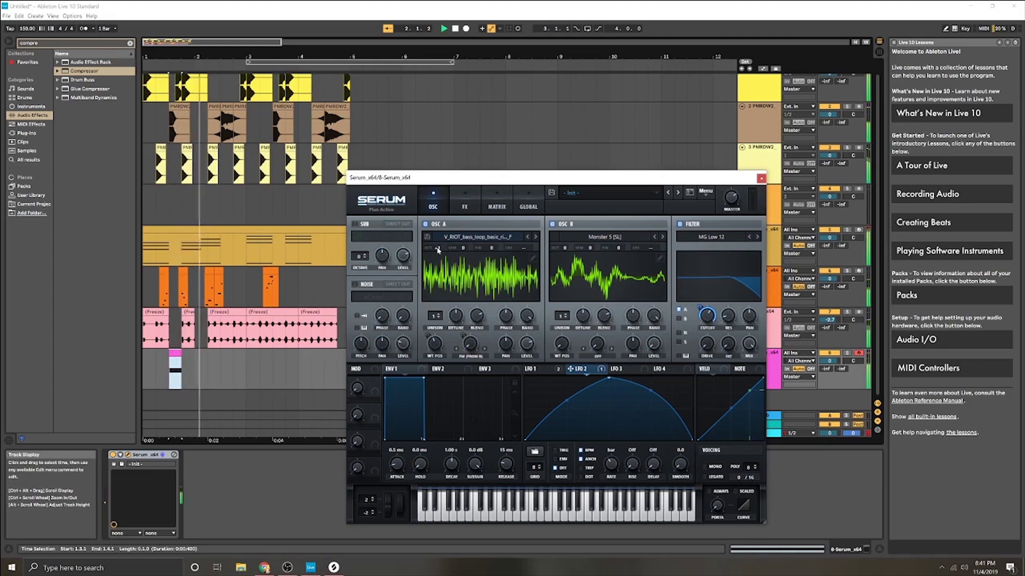
pyautogui.press('space')
pyautogui.click(157, 371)
pyautogui.click(172, 369)
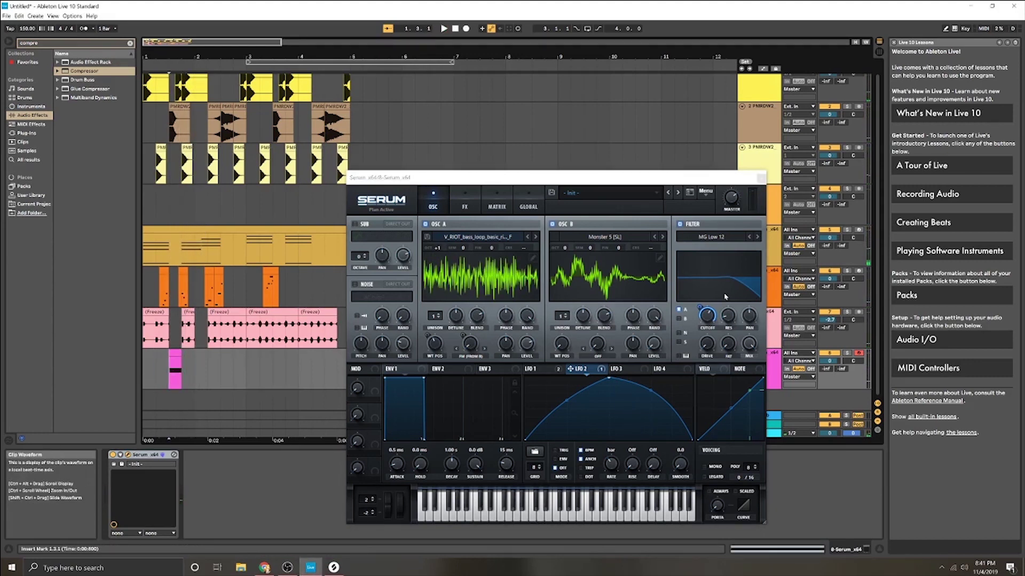
# Adjust the low-pass filter cutoff of the track 8 Serum bass, replaying the clip from 1.3.1 against the full mix
pyautogui.click(711, 315)
pyautogui.press('space')
pyautogui.moveTo(705, 342); pyautogui.dragTo(710, 313)
pyautogui.press('space')
pyautogui.press('space')
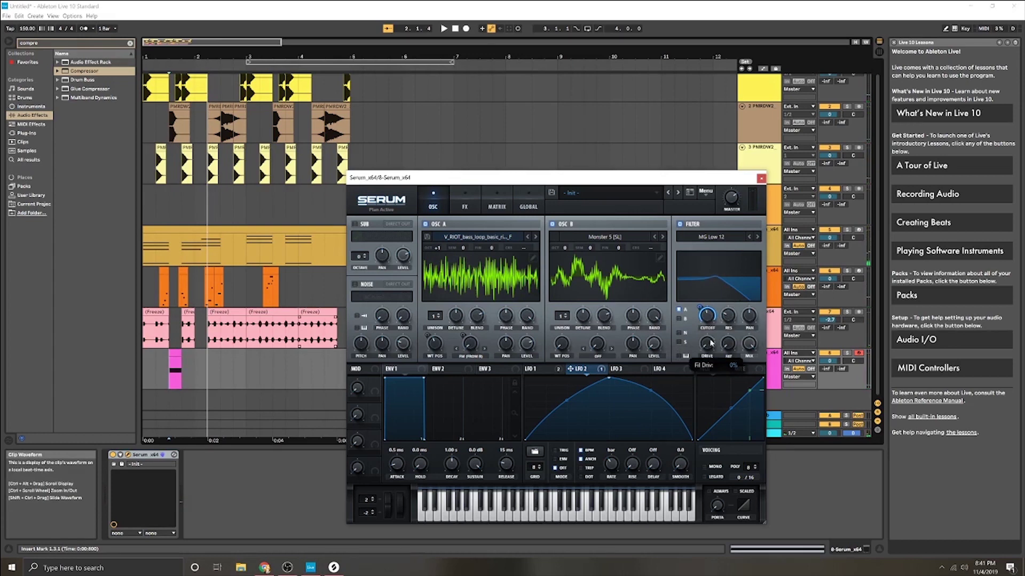
pyautogui.press('space')
pyautogui.press('space')
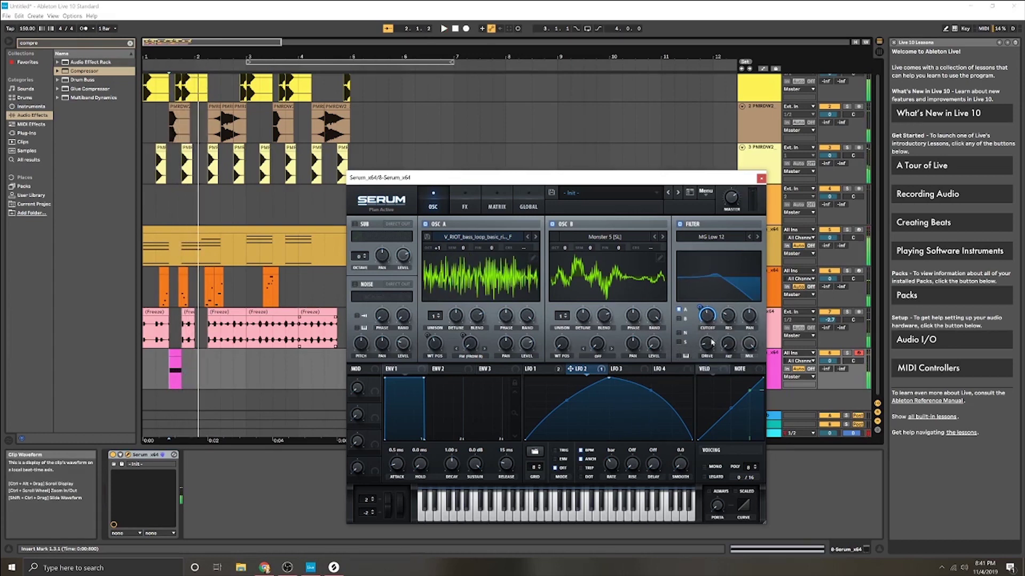
pyautogui.scroll(3, 711, 341)
pyautogui.press('space')
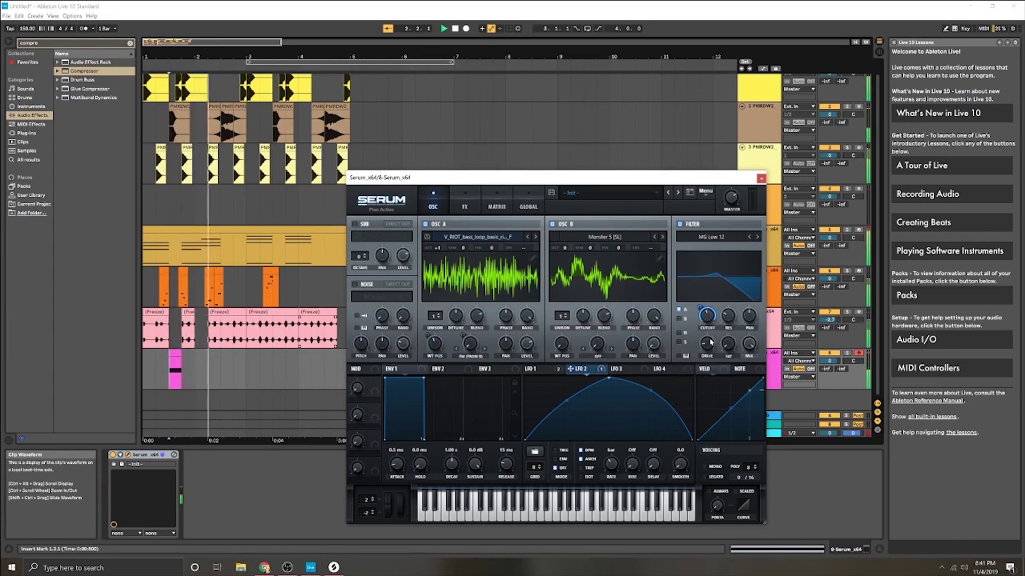
pyautogui.press('space')
pyautogui.press('space')
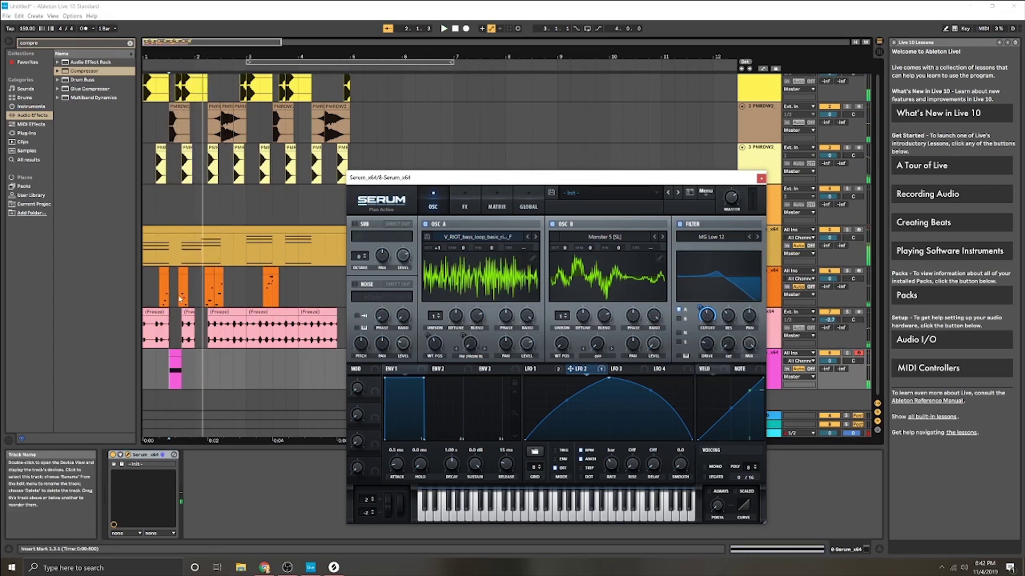
# Play the arrangement from 1.1.1 several times to judge the bass clip in the full mix
pyautogui.click(144, 305)
pyautogui.press('space')
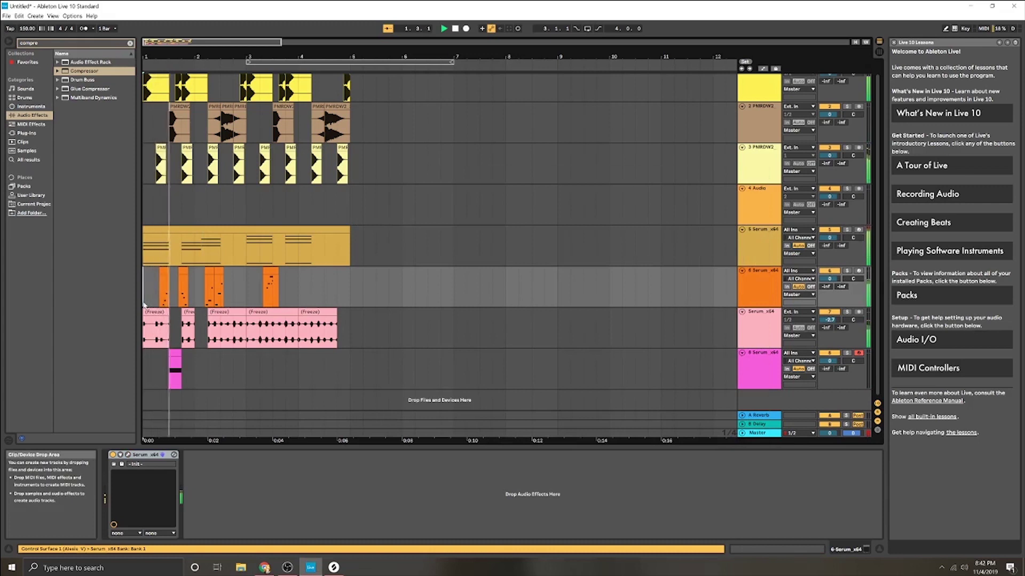
pyautogui.press('space')
pyautogui.press('space')
pyautogui.press('space')
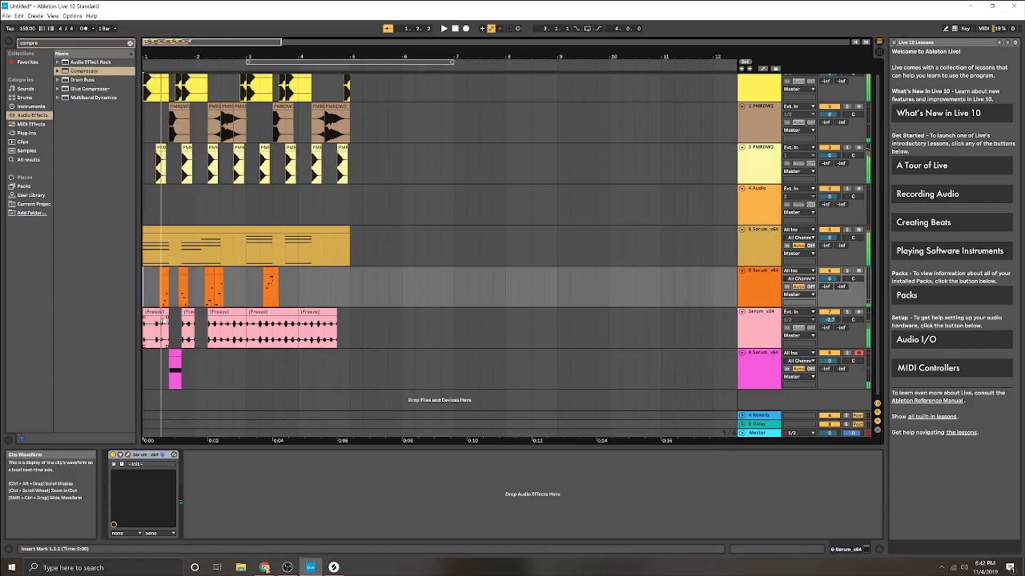
pyautogui.press('space')
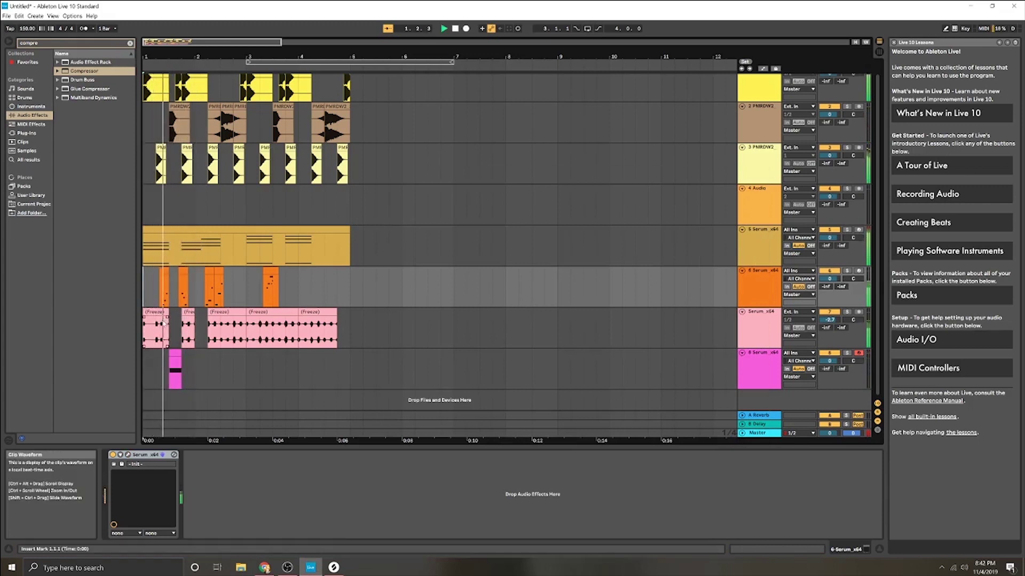
pyautogui.press('space')
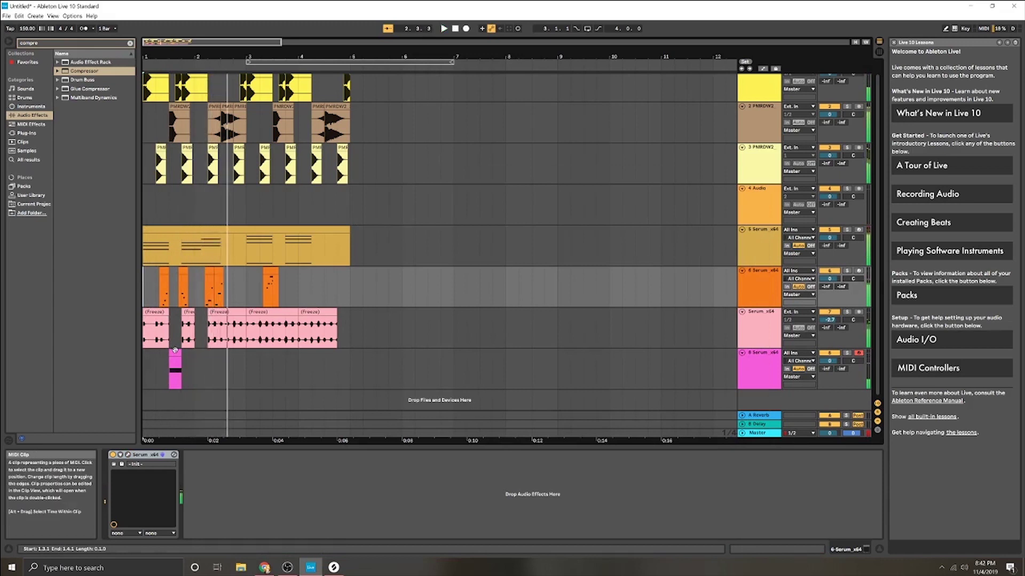
pyautogui.press('space')
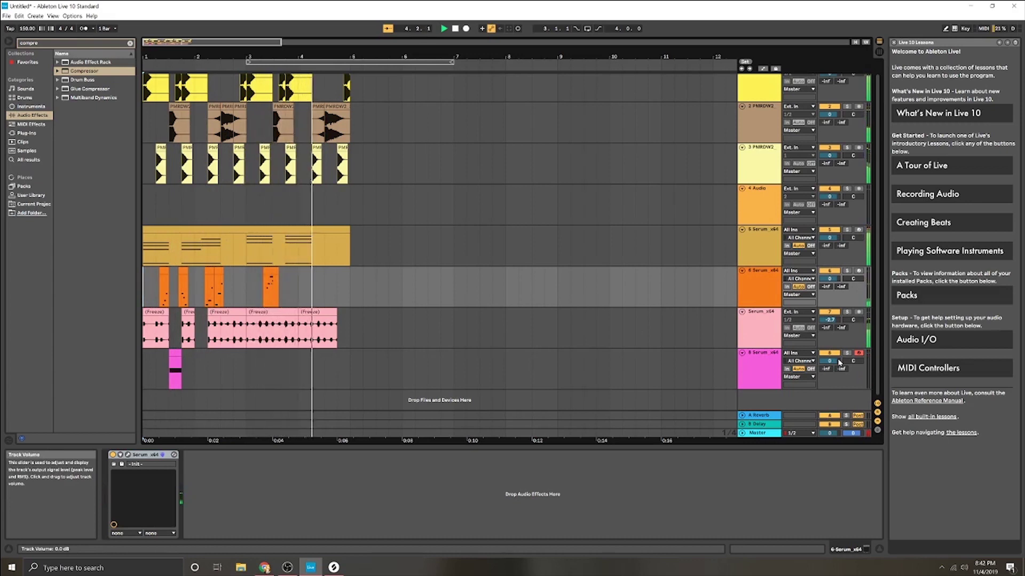
pyautogui.press('space')
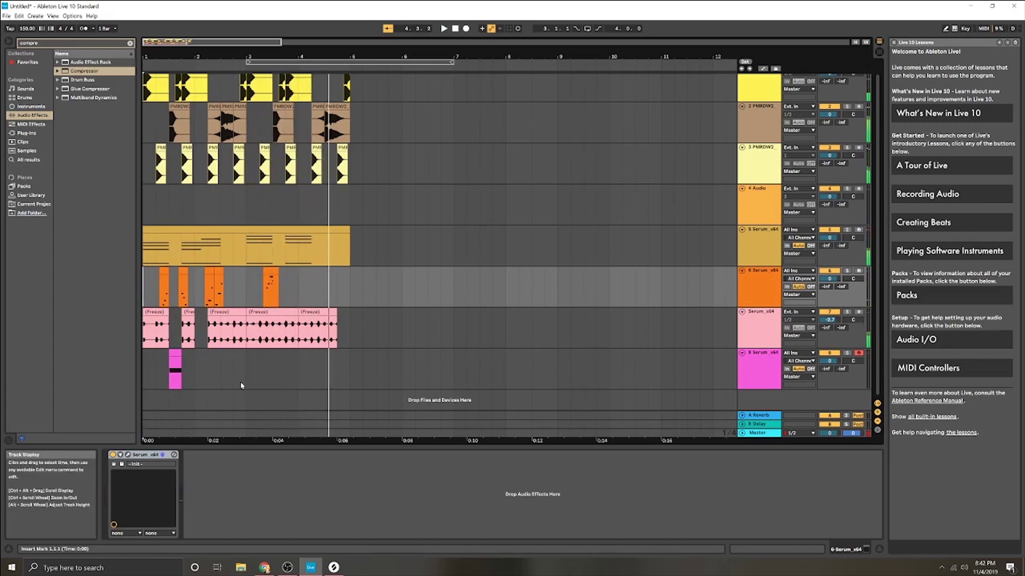
# Copy the track 8 bass clip to 4.3.1 and transpose the copy's note up five semitones to G3
pyautogui.click(320, 344)
pyautogui.press('space')
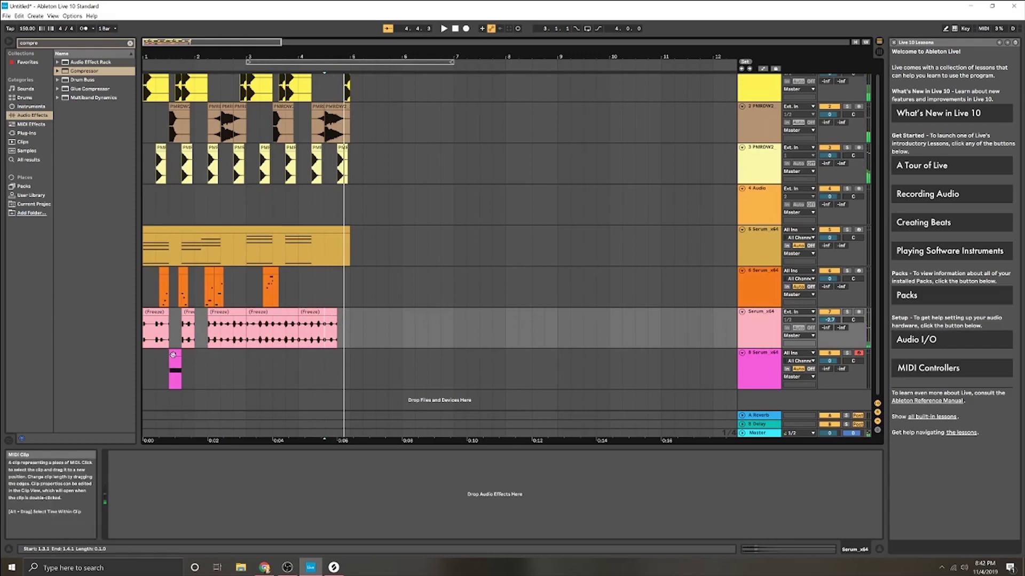
pyautogui.moveTo(173, 353); pyautogui.dragTo(328, 352)
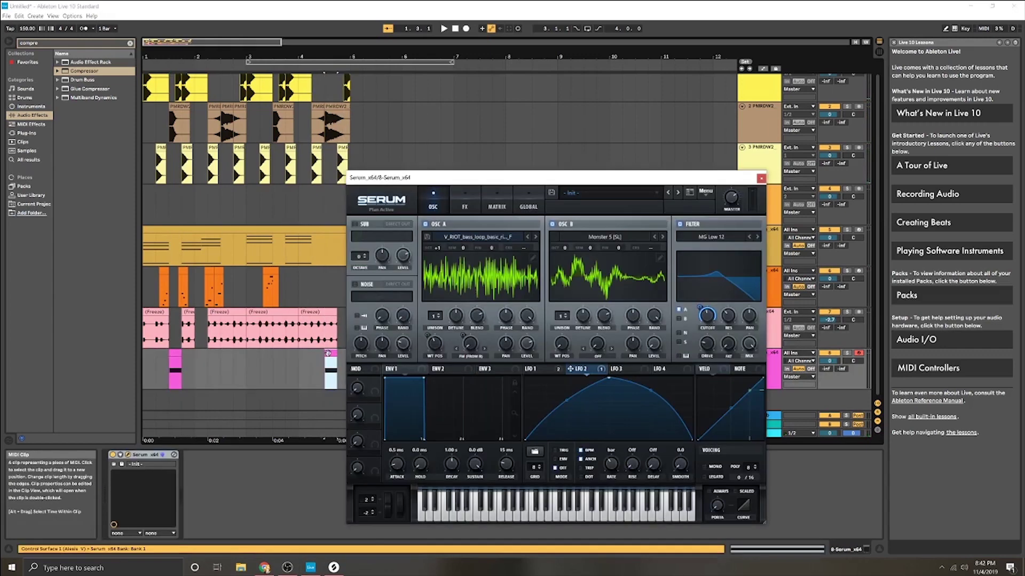
pyautogui.doubleClick(328, 353)
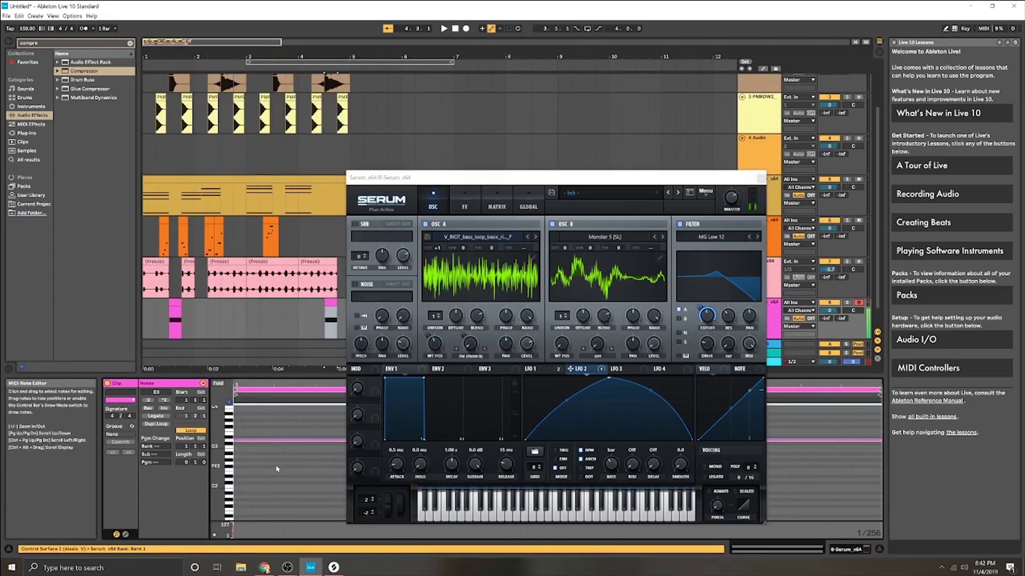
pyautogui.hotkey('ctrl', 'a')
pyautogui.press('Up')
pyautogui.press('Up')
pyautogui.press('Up')
pyautogui.press('Up')
pyautogui.press('Up')
pyautogui.press('space')
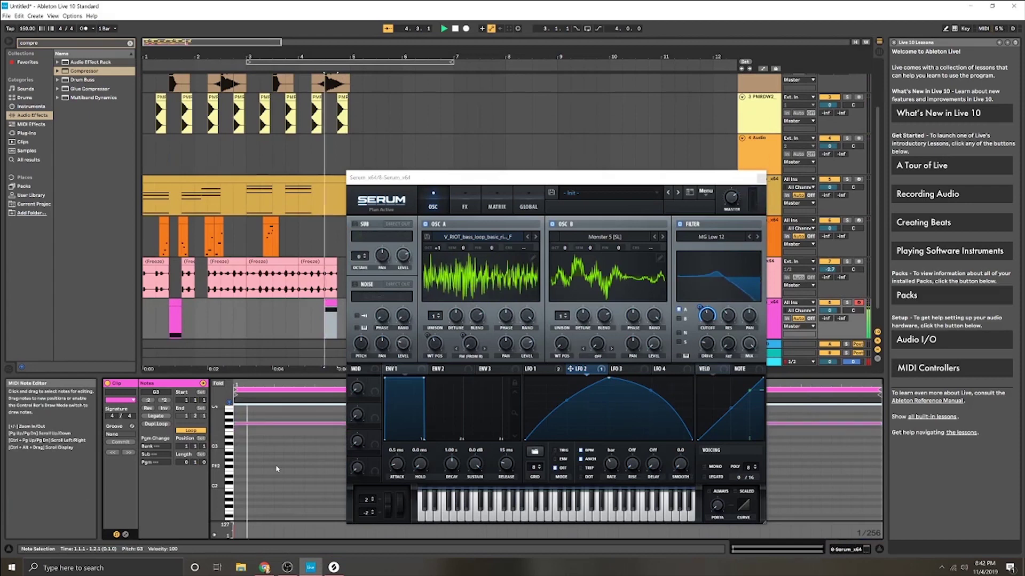
# Play the arrangement from 4.1.1 to check the transposed bass clip and reopen its notes
pyautogui.click(302, 313)
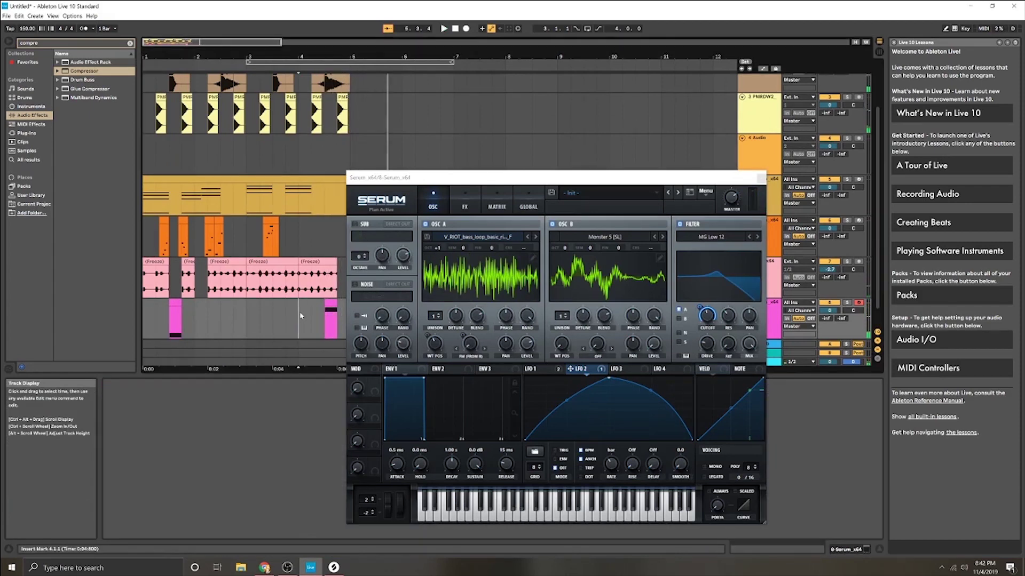
pyautogui.click(331, 303)
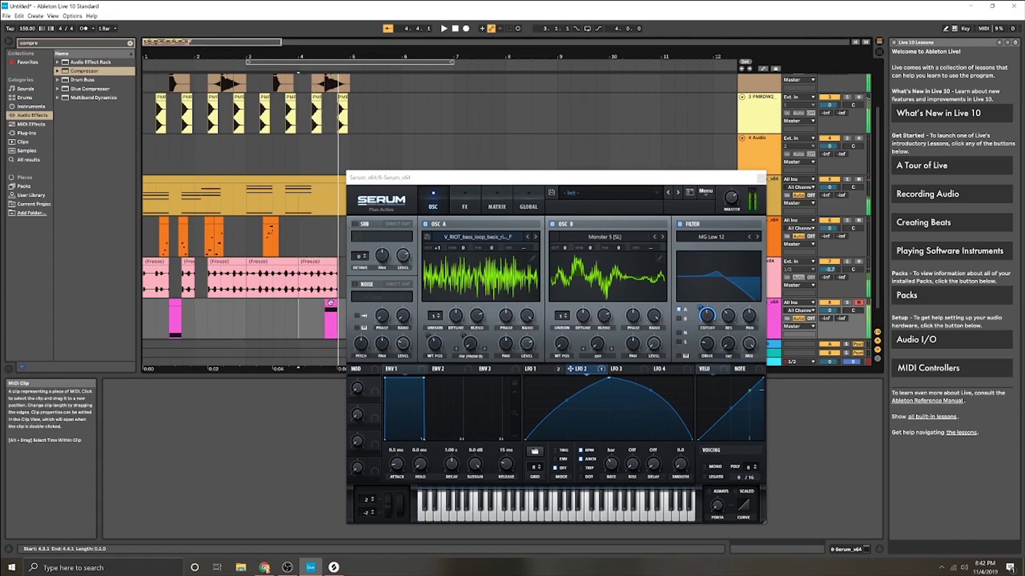
pyautogui.doubleClick(329, 309)
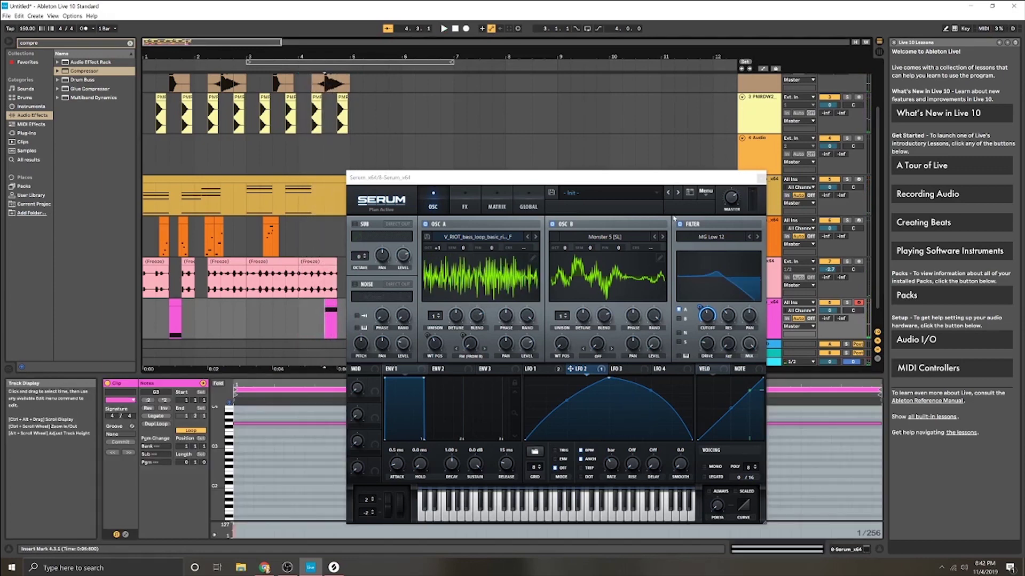
# Close the Serum window and move the transposed bass clip to 4.3.3
pyautogui.click(757, 177)
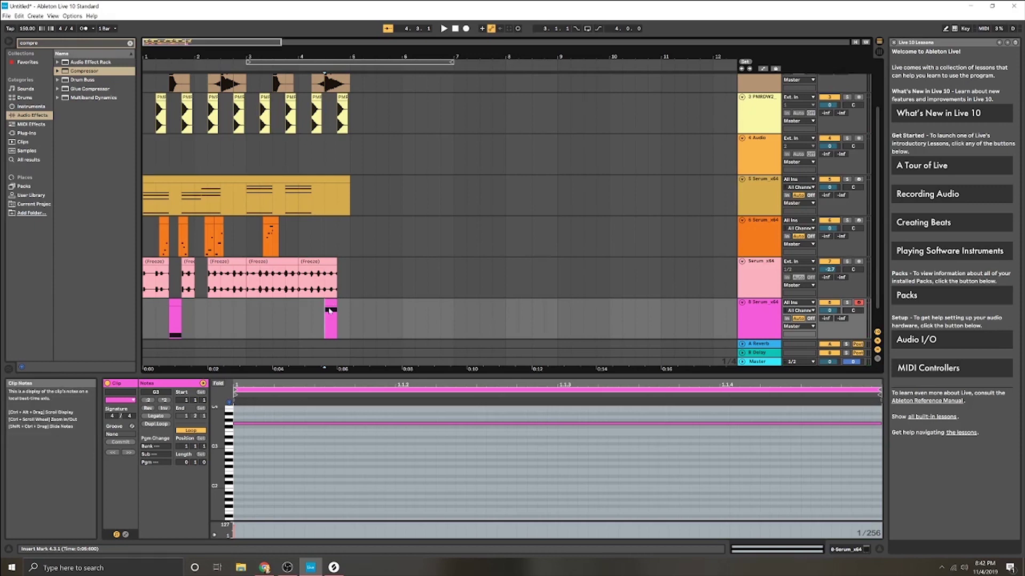
pyautogui.scroll(5, 330, 314)
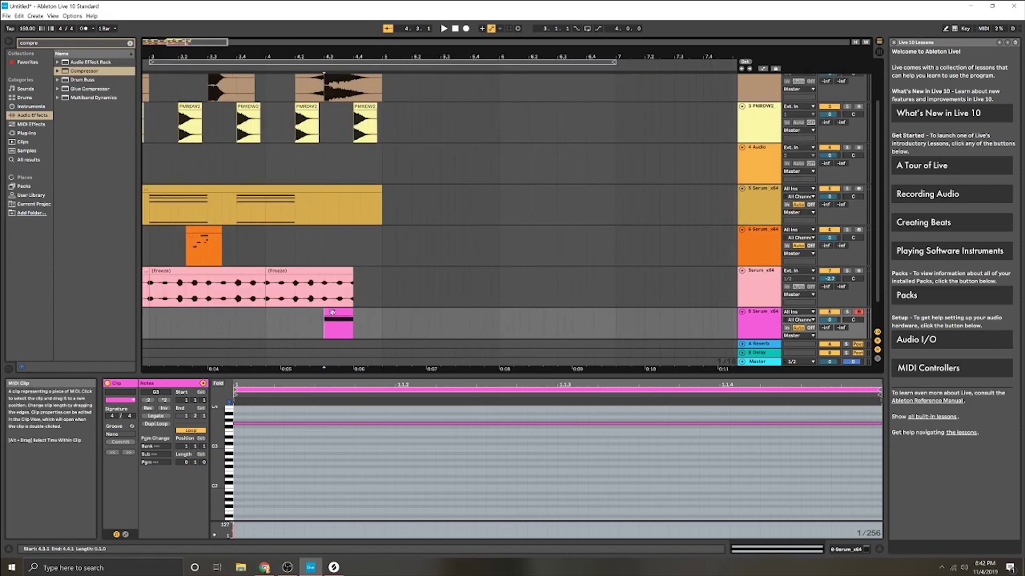
pyautogui.moveTo(332, 312); pyautogui.dragTo(347, 313)
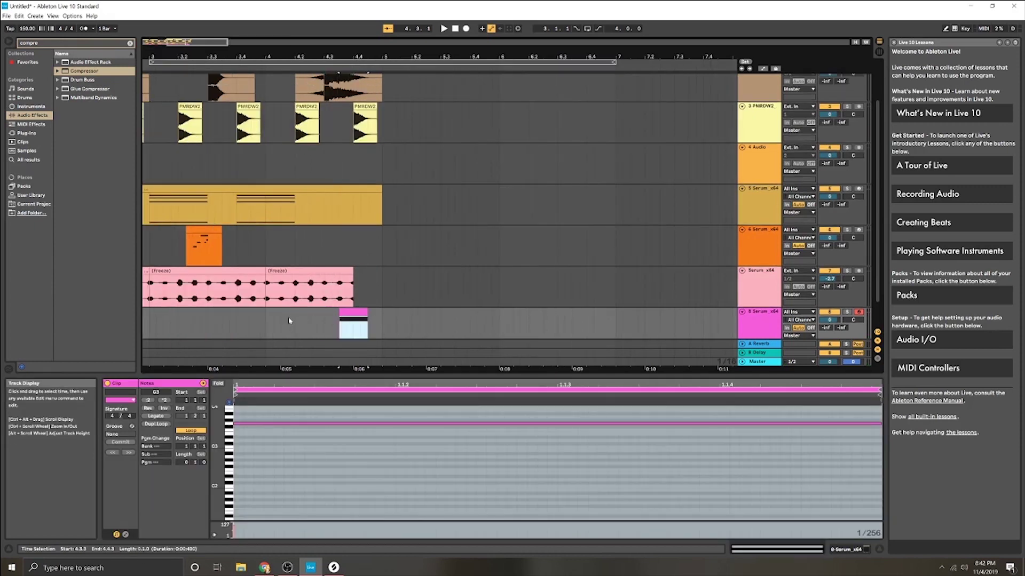
# Look over the whole arrangement and the positions of both track 8 bass clips relative to the other tracks
pyautogui.scroll(-10, 296, 313)
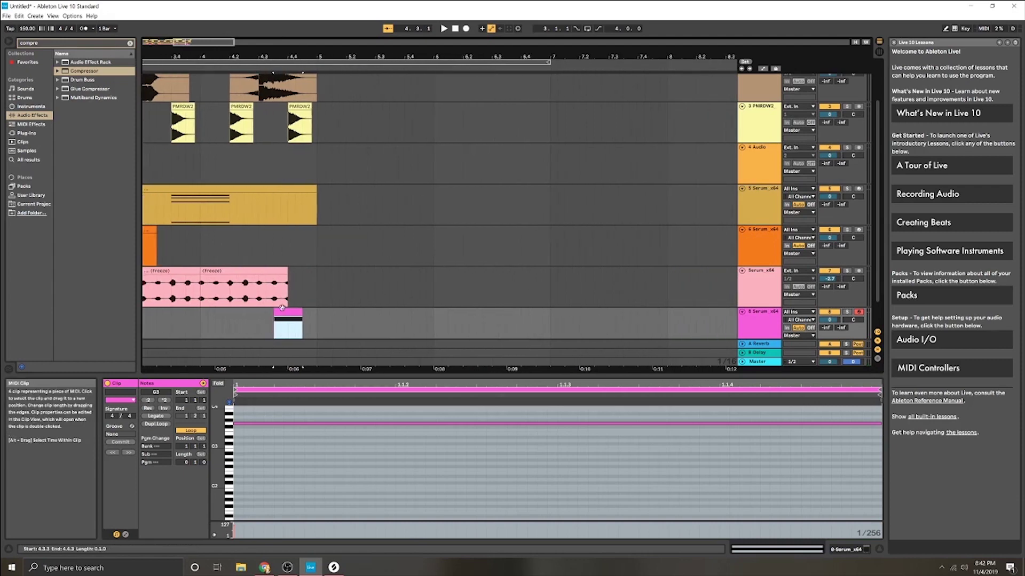
pyautogui.scroll(5, 203, 314)
pyautogui.scroll(2, 213, 295)
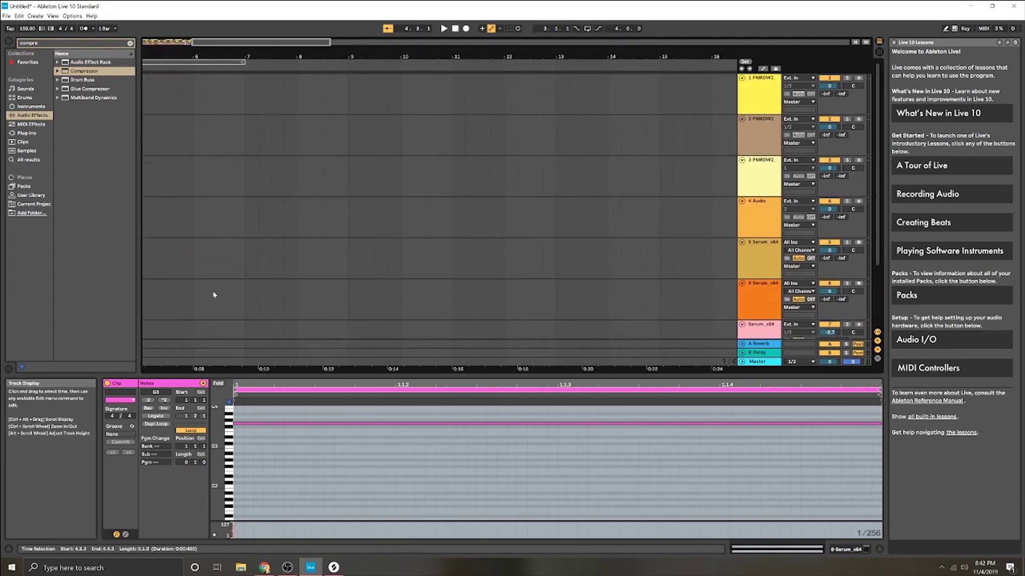
pyautogui.scroll(-8, 212, 297)
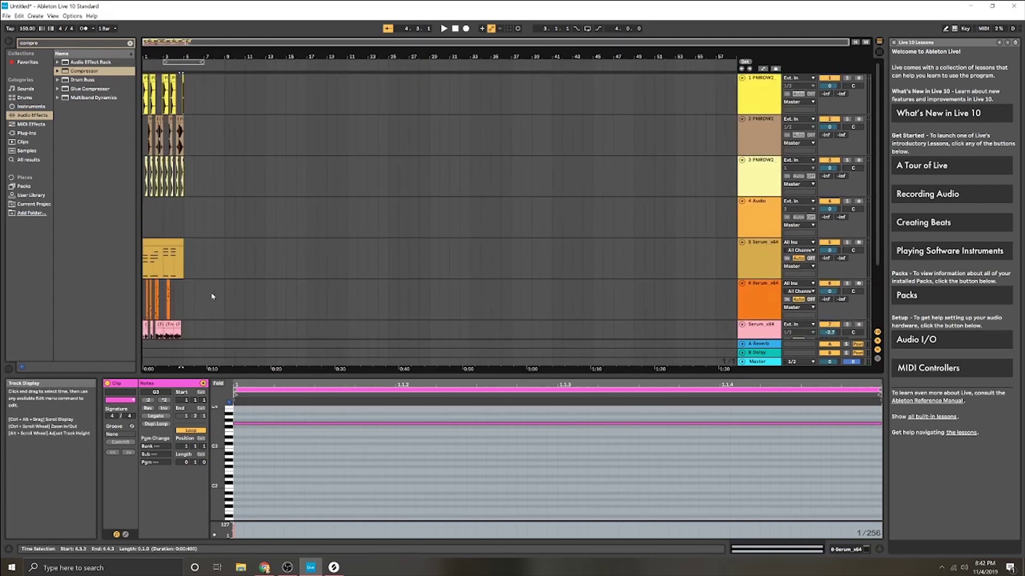
pyautogui.click(152, 308)
pyautogui.scroll(-2, 166, 308)
pyautogui.scroll(-2, 160, 308)
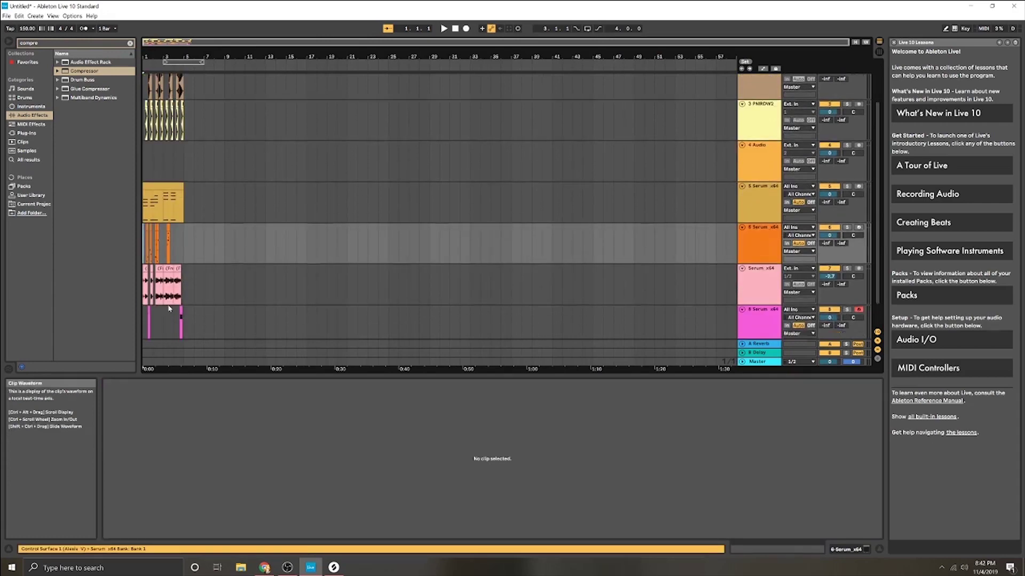
pyautogui.scroll(5, 155, 304)
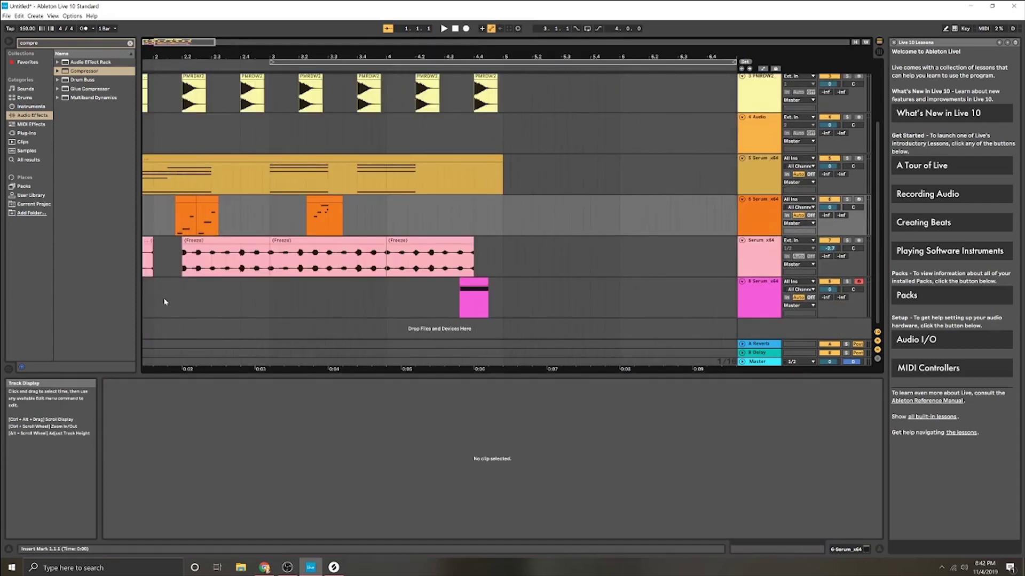
pyautogui.scroll(2, 165, 299)
pyautogui.hscroll(-3, 163, 303)
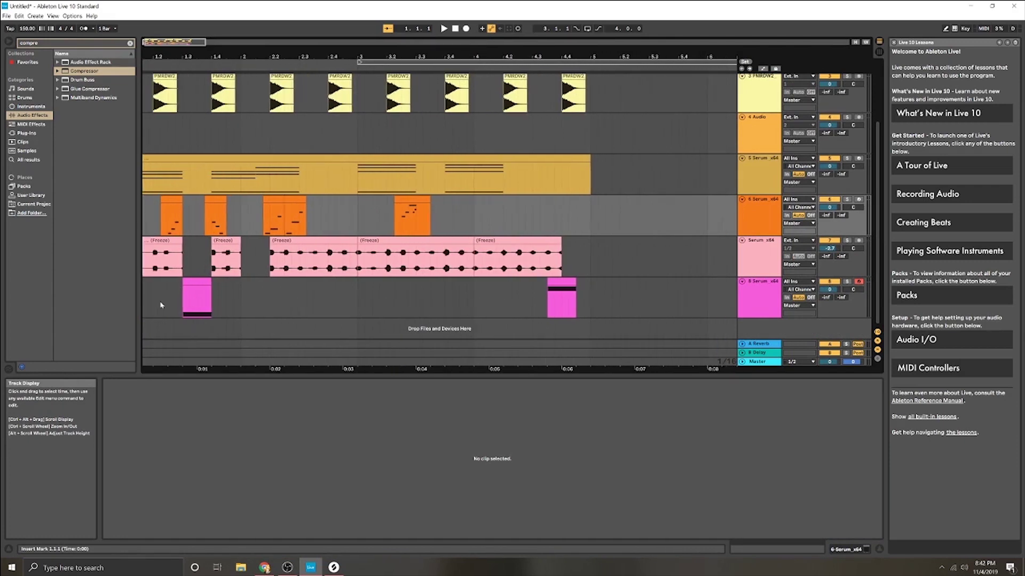
# Insert a new MIDI track below the track 8 bass and load the Serum_x64 plug-in on it
pyautogui.rightClick(769, 284)
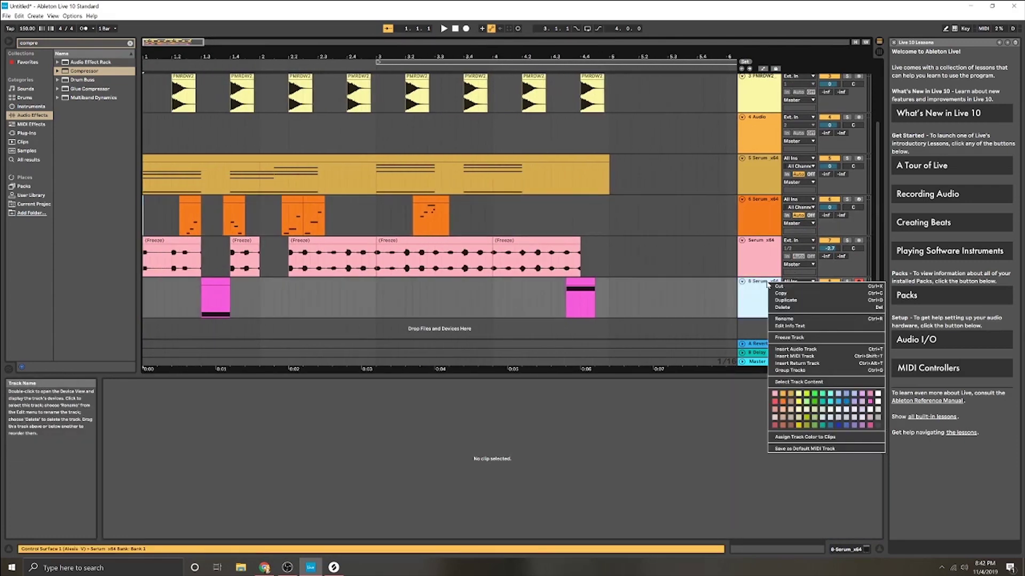
pyautogui.click(789, 356)
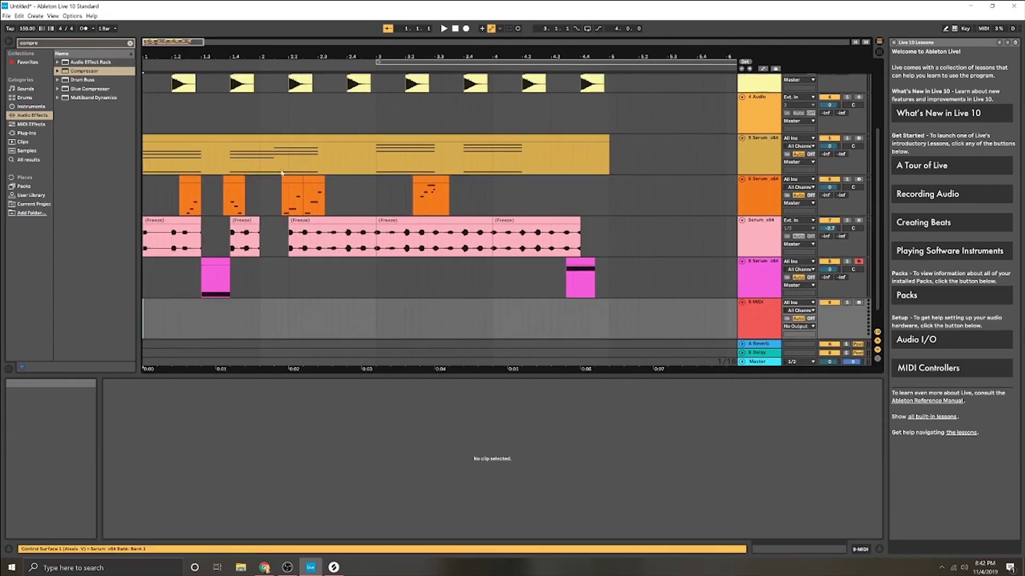
pyautogui.click(33, 133)
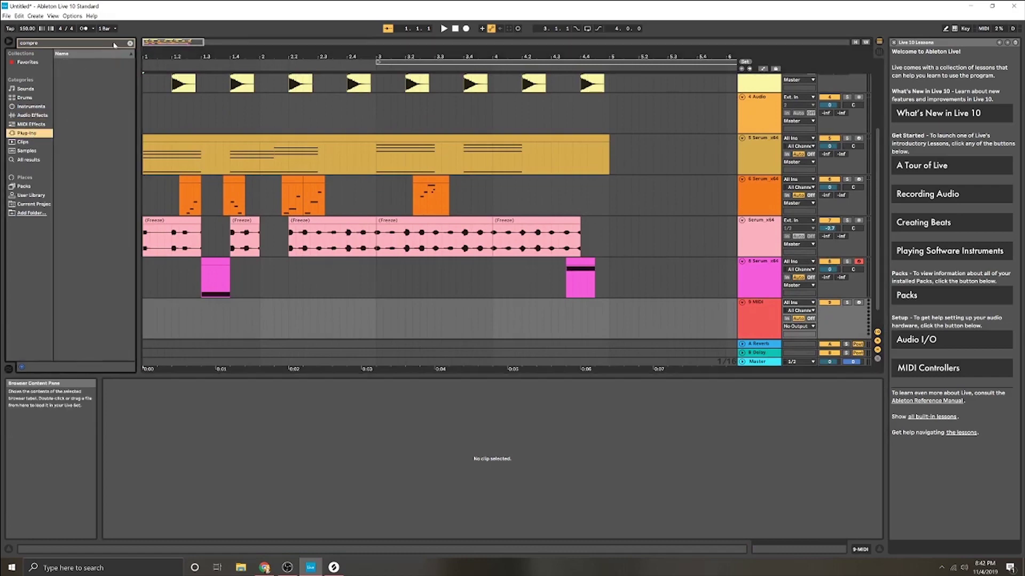
pyautogui.click(130, 43)
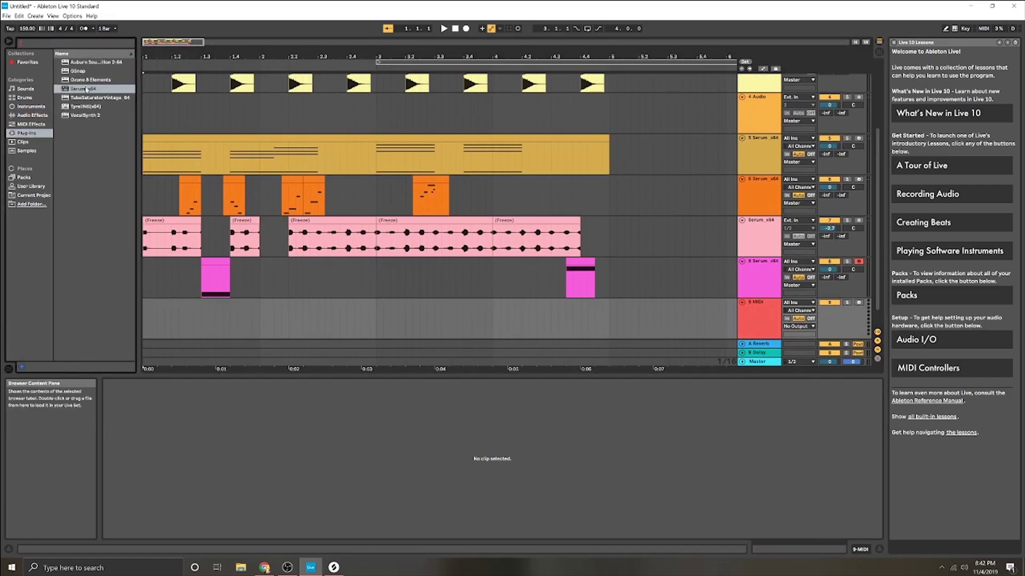
pyautogui.moveTo(172, 248); pyautogui.dragTo(177, 319)
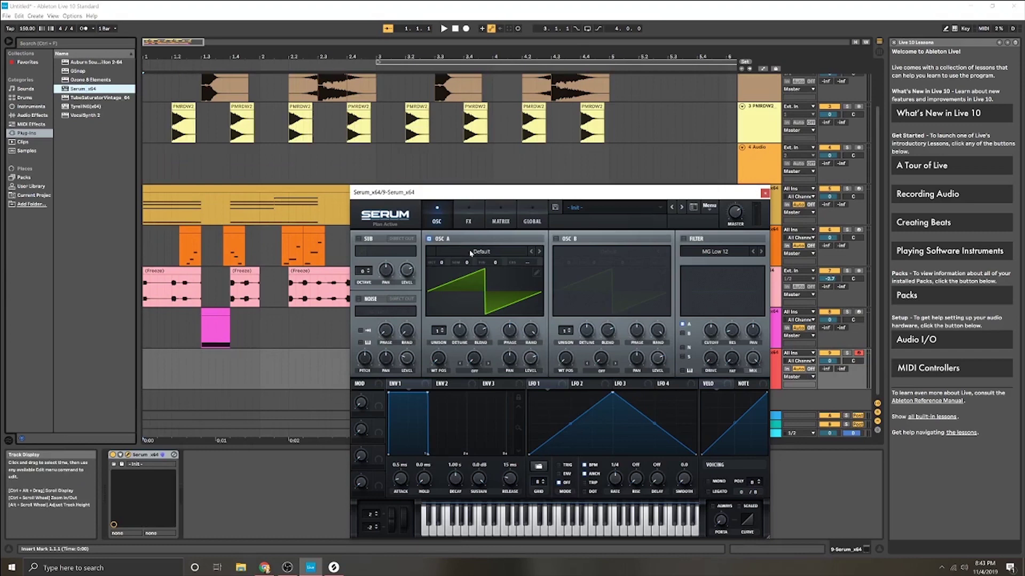
# Import the downloaded Splice sample Au5_bass_blaster_06_145_F into Serum's oscillator A as a wavetable
pyautogui.click(336, 569)
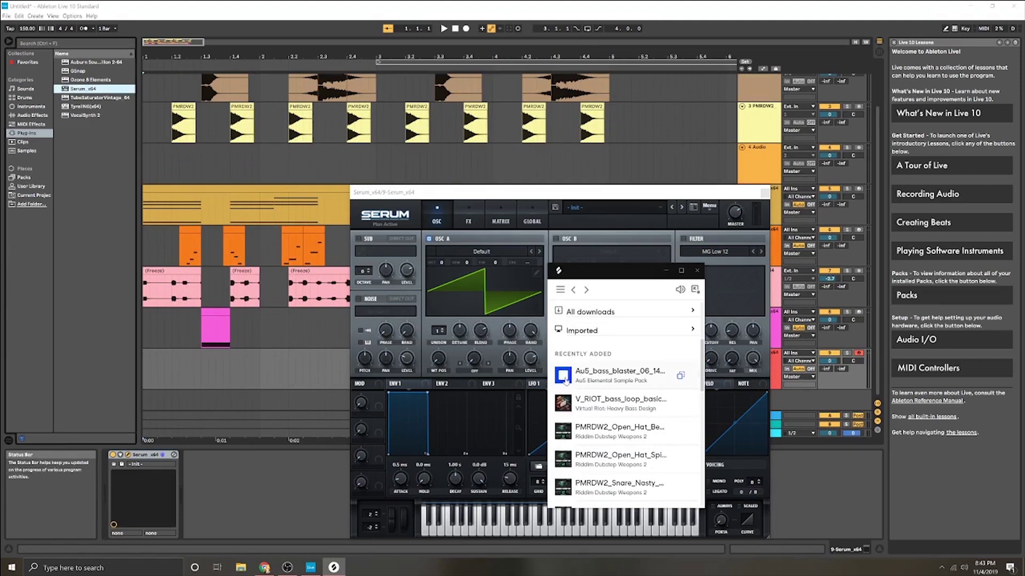
pyautogui.moveTo(509, 325); pyautogui.dragTo(486, 292)
pyautogui.click(667, 271)
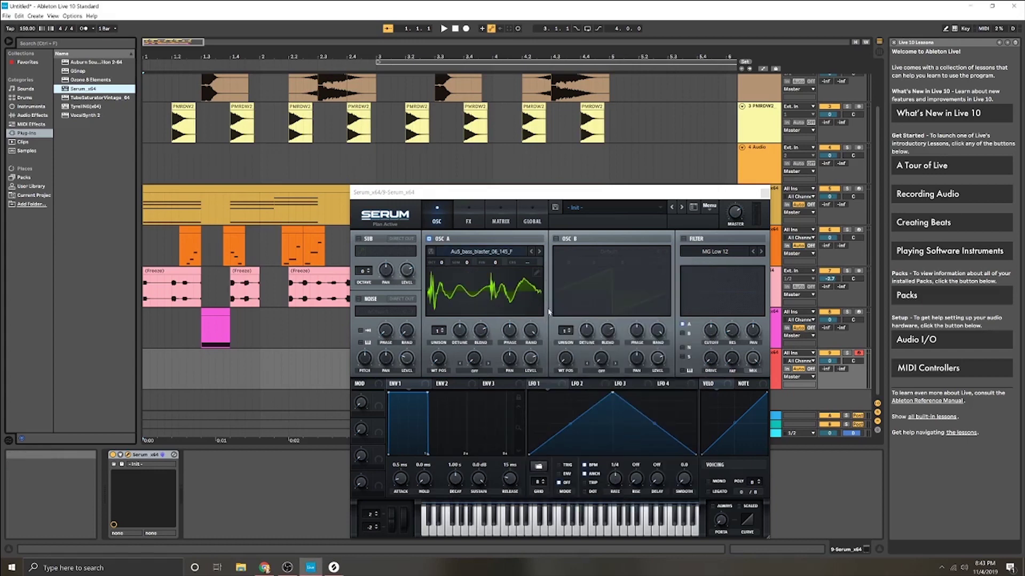
# Process oscillator A's wavetable with X-Fade Edges (16 samples) and Morph - Crossfade, and return to the main oscillator view
pyautogui.click(537, 273)
pyautogui.click(450, 307)
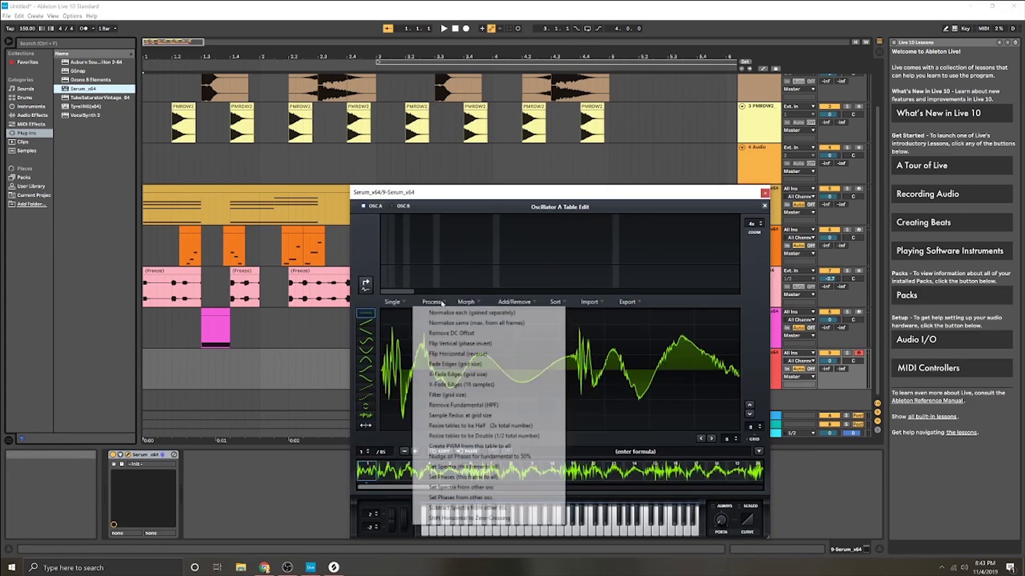
pyautogui.click(472, 385)
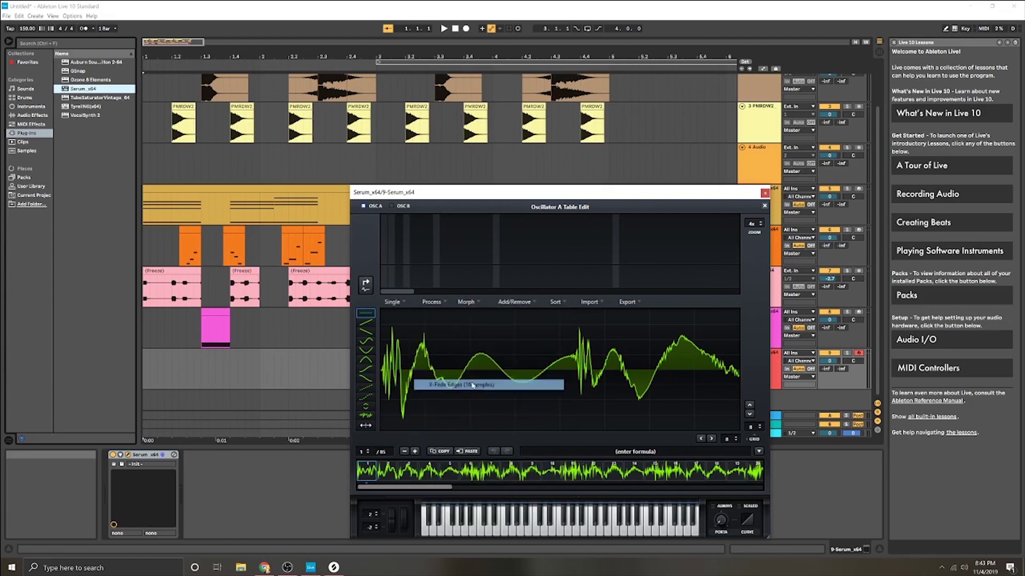
pyautogui.click(443, 302)
pyautogui.click(470, 302)
pyautogui.click(473, 303)
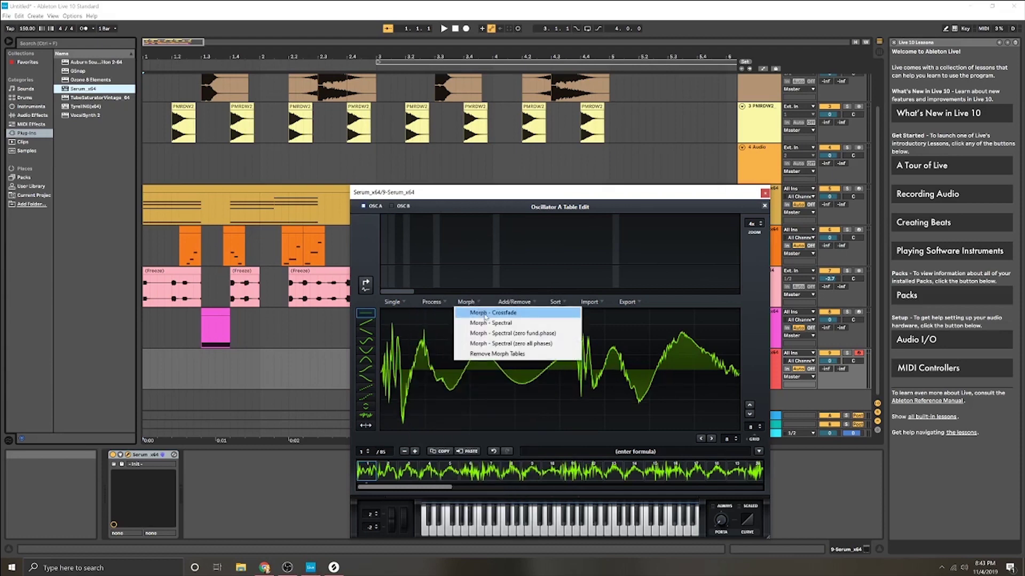
pyautogui.click(494, 313)
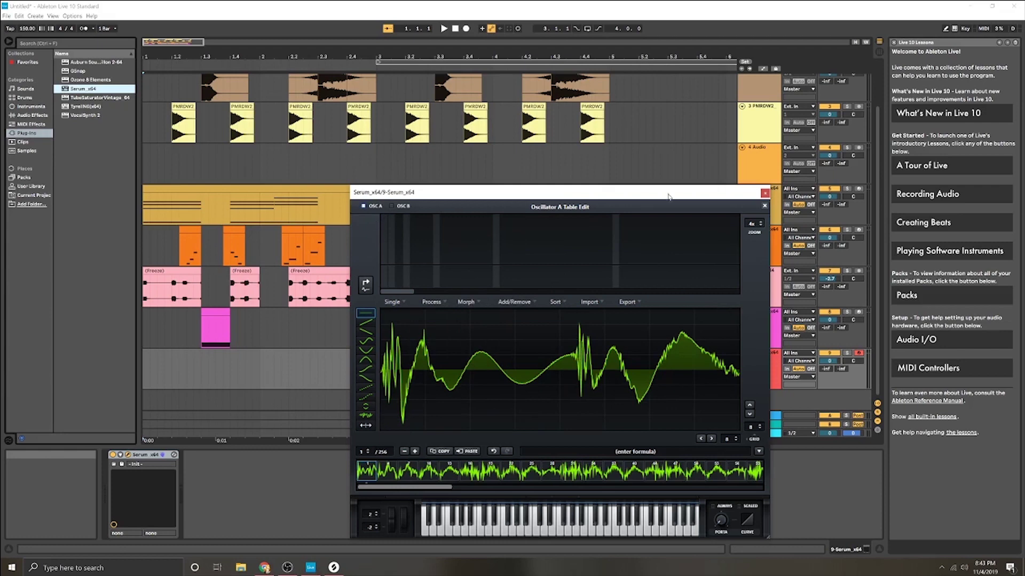
pyautogui.click(765, 205)
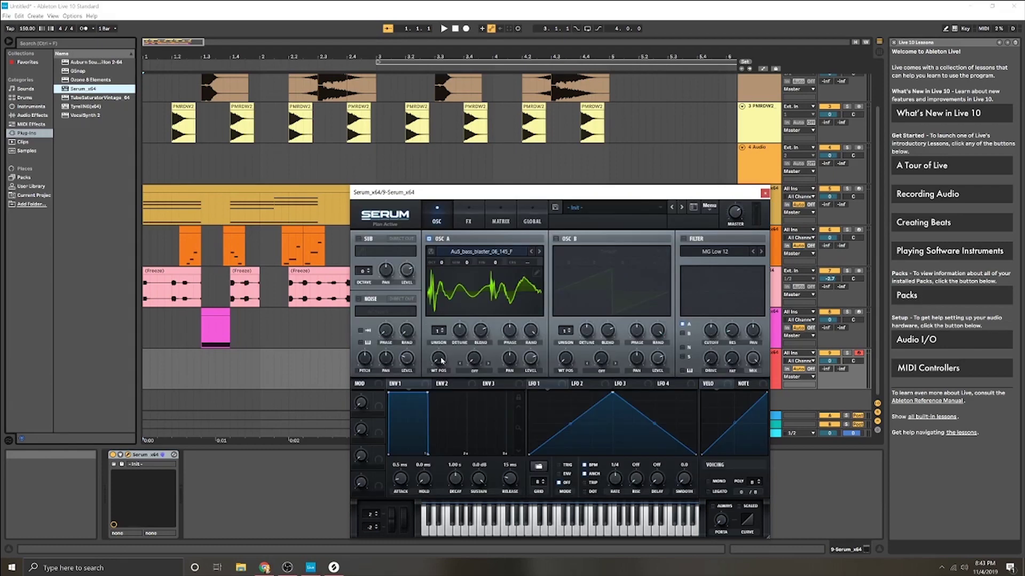
# Modulate oscillator A's wavetable position with LFO 1, adjust the starting position and modulation depth, and audition notes
pyautogui.moveTo(495, 526); pyautogui.dragTo(504, 532)
pyautogui.moveTo(558, 384); pyautogui.dragTo(444, 350)
pyautogui.click(511, 532)
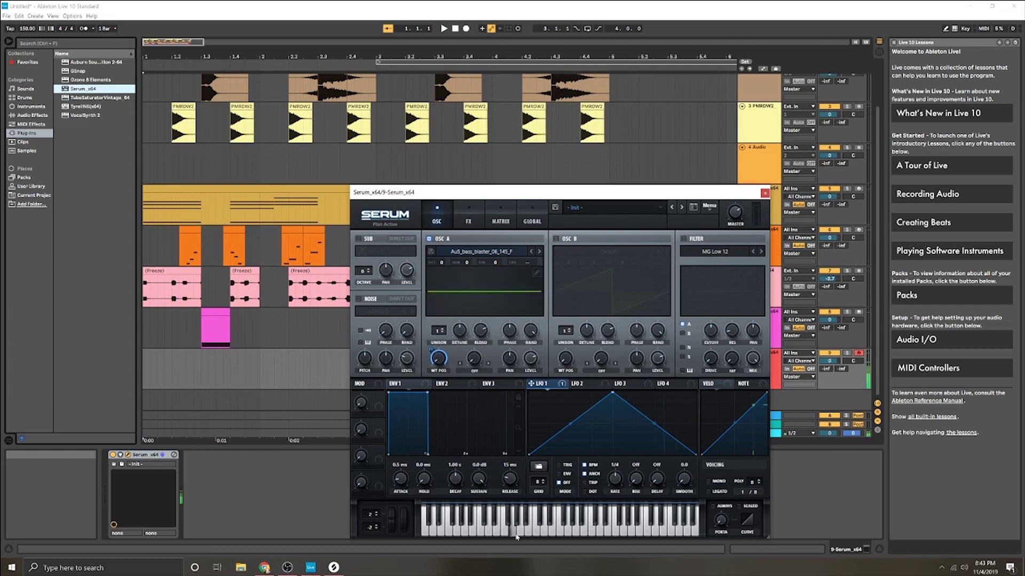
pyautogui.moveTo(431, 351); pyautogui.dragTo(435, 391)
pyautogui.click(541, 521)
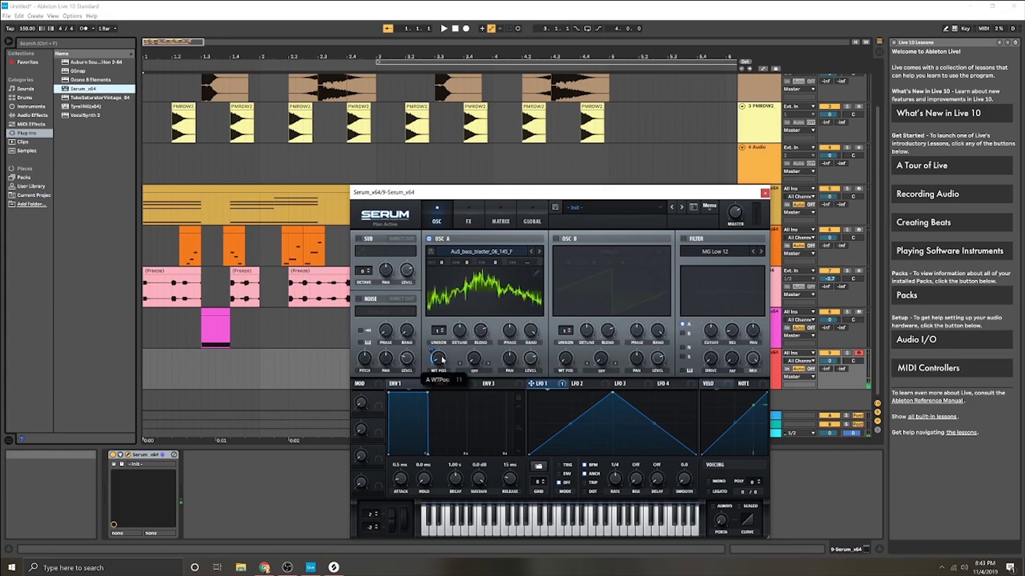
pyautogui.moveTo(432, 348)
pyautogui.mouseDown()
pyautogui.moveTo(445, 374)
pyautogui.moveTo(433, 352)
pyautogui.mouseUp()
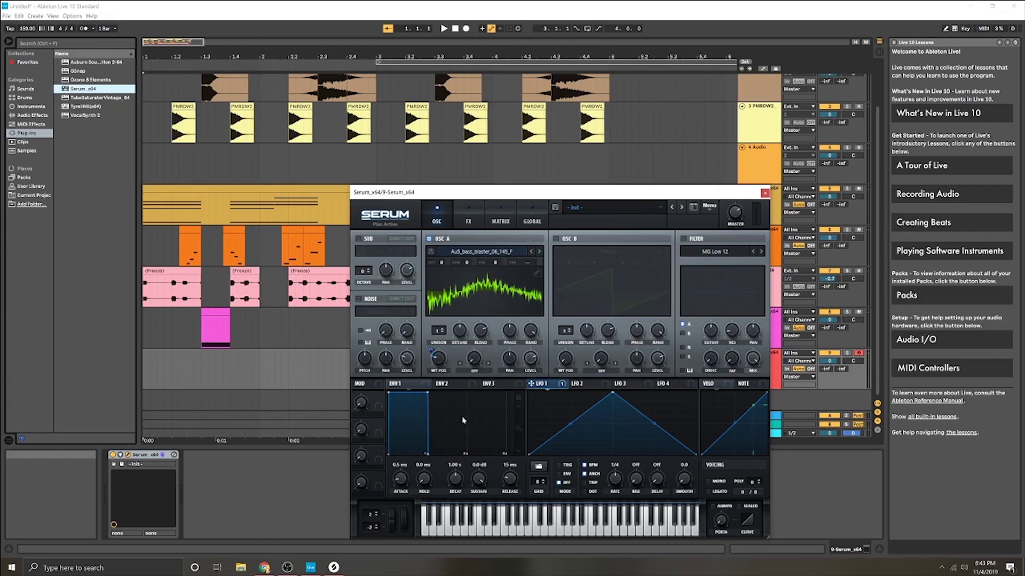
pyautogui.click(521, 531)
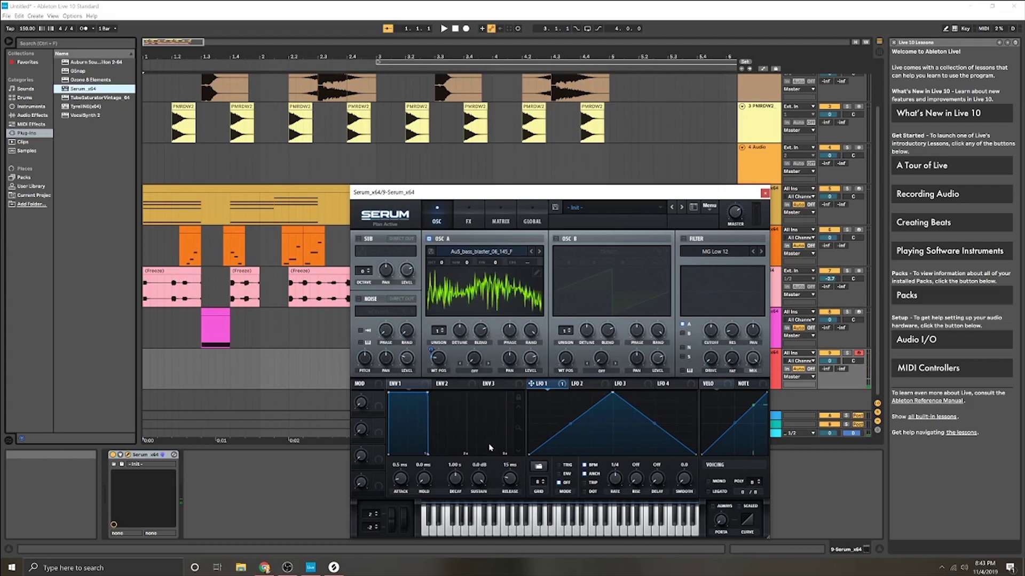
pyautogui.click(520, 528)
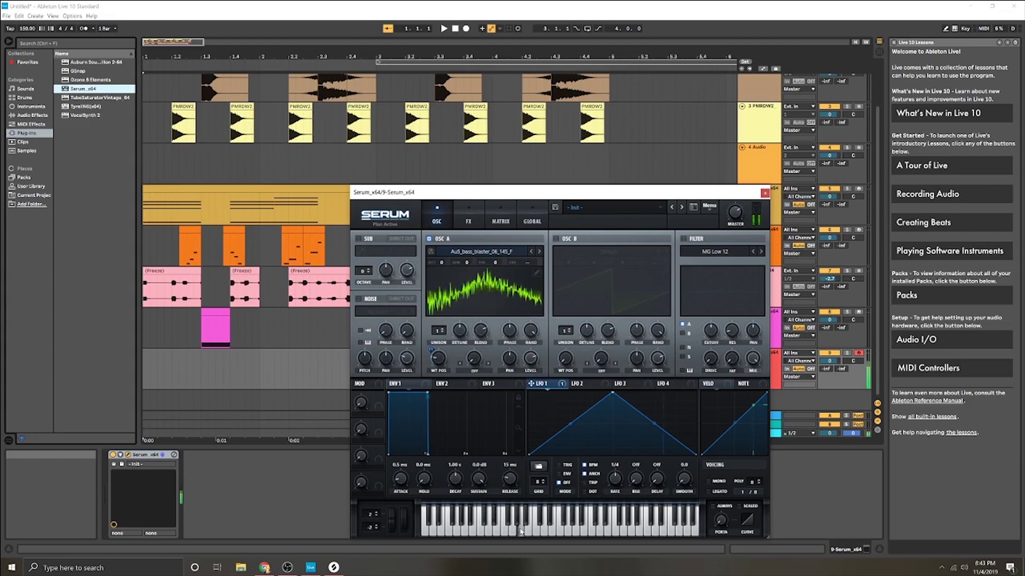
# Cycle through oscillator A's warp modes and set the warp mode to Mirror
pyautogui.click(459, 363)
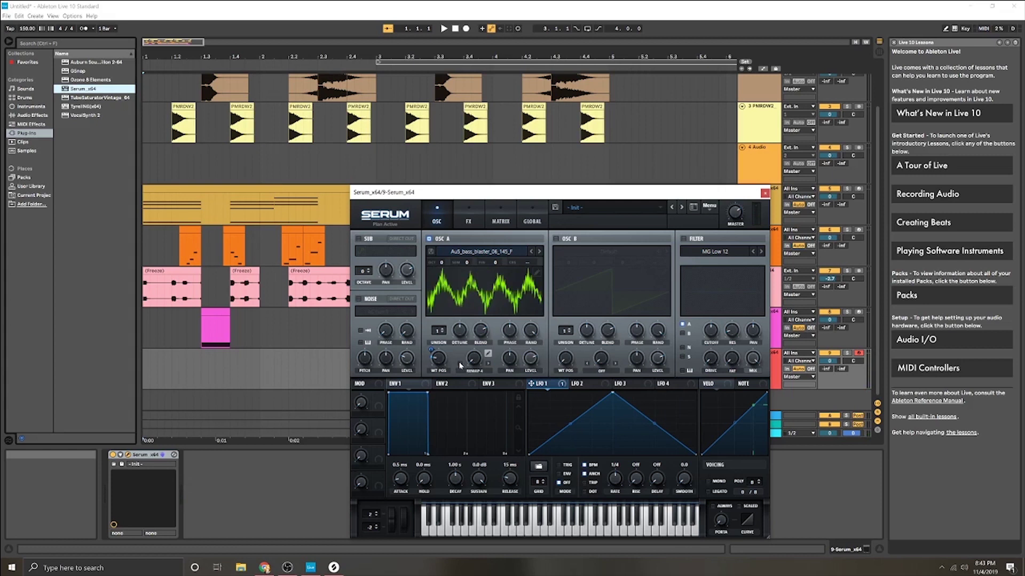
pyautogui.click(460, 363)
pyautogui.click(460, 364)
pyautogui.click(460, 364)
pyautogui.click(460, 363)
pyautogui.click(460, 364)
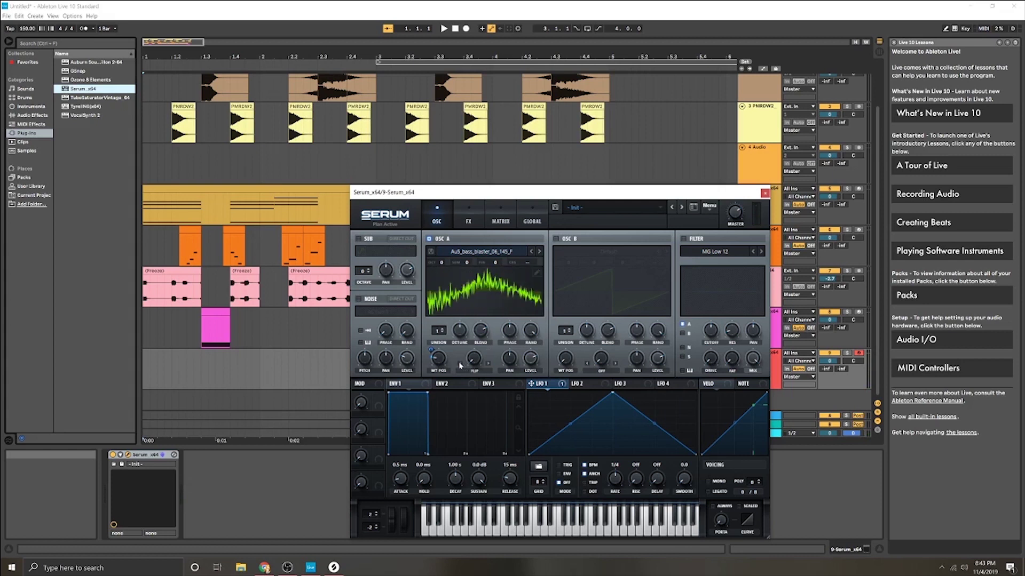
pyautogui.click(487, 364)
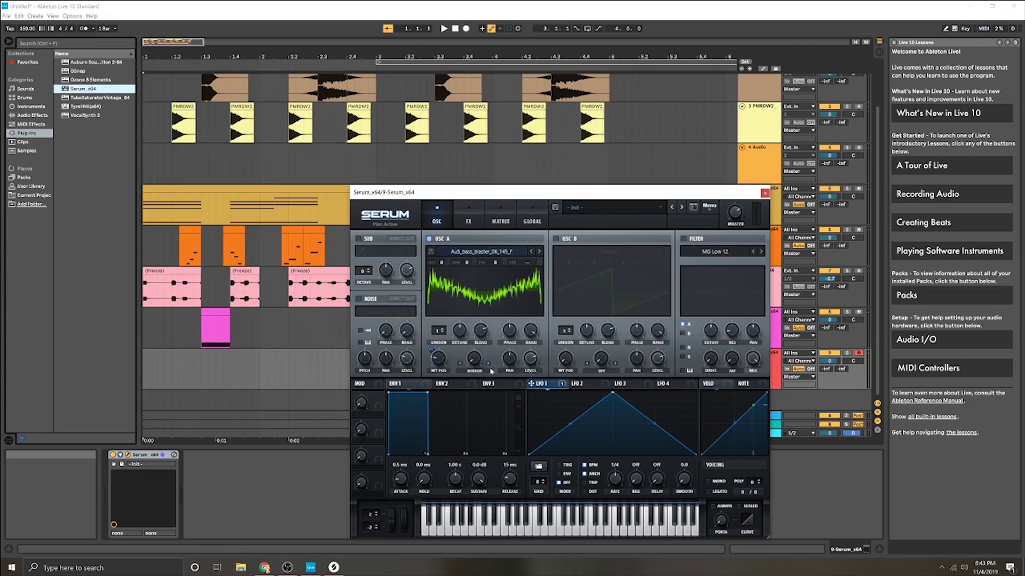
# Try modulating oscillator A's Mirror warp amount with LFO 2, audition it, and remove all modulators from the warp control
pyautogui.click(583, 384)
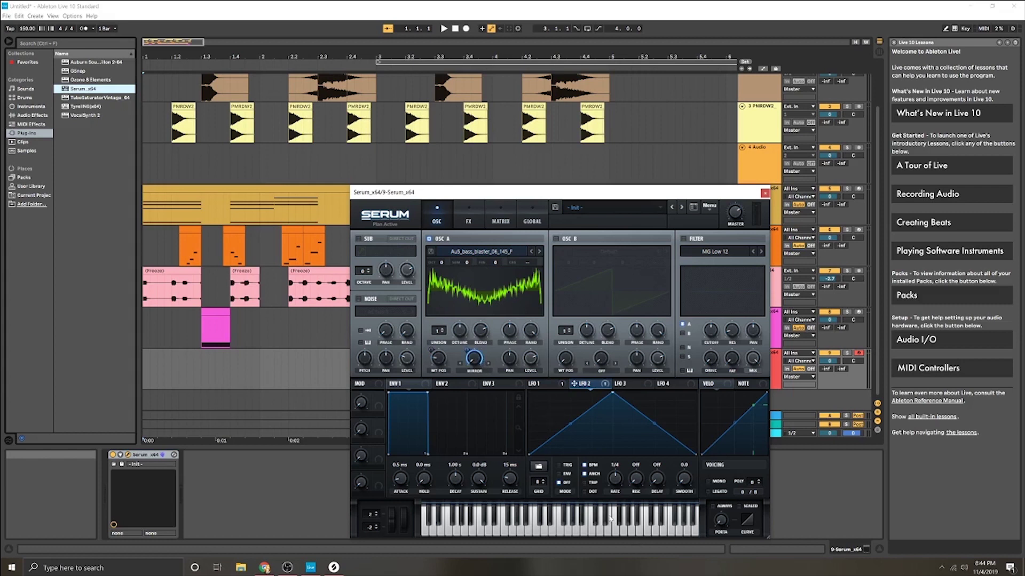
pyautogui.click(594, 525)
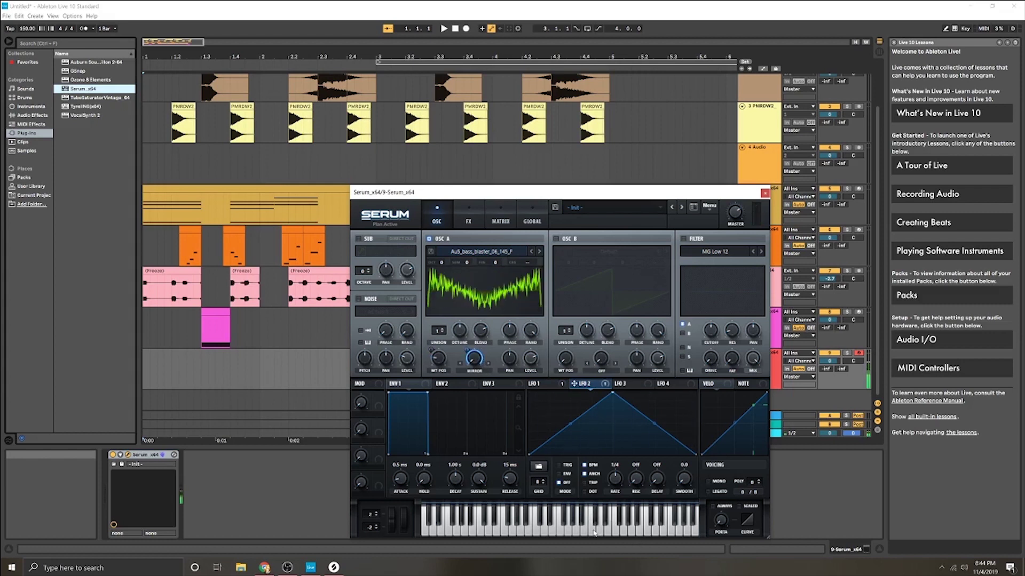
pyautogui.click(594, 532)
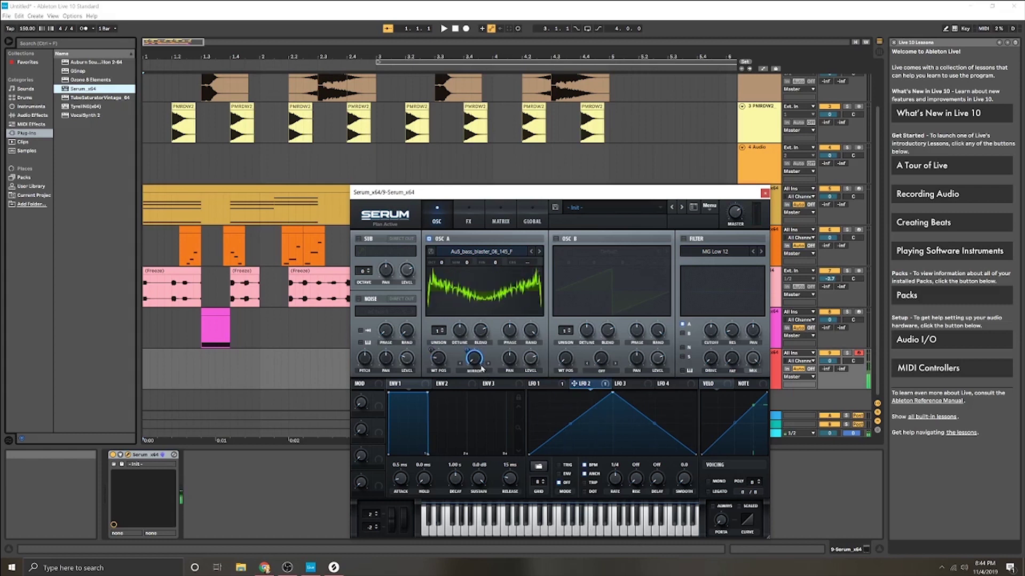
pyautogui.rightClick(474, 361)
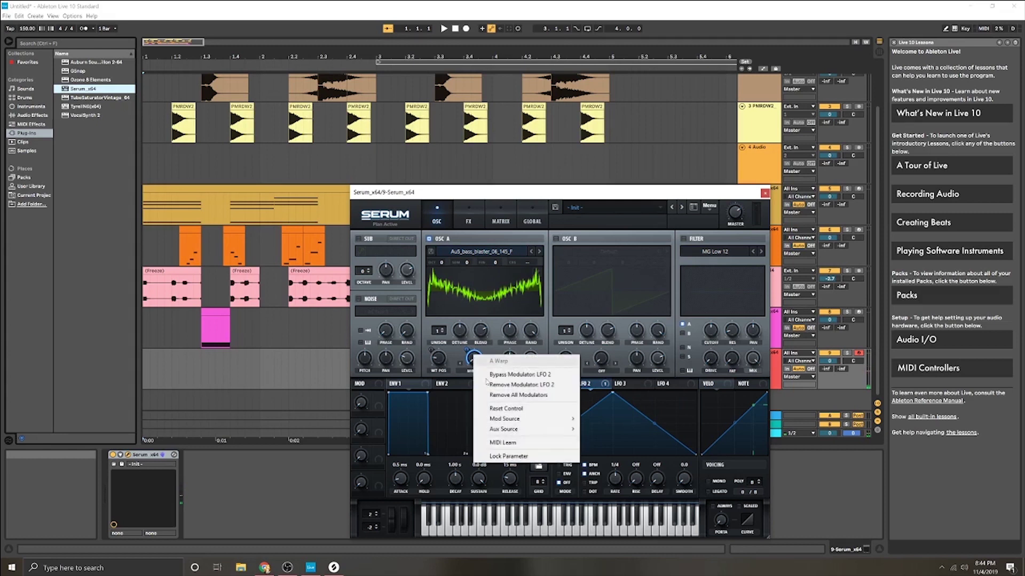
pyautogui.click(511, 396)
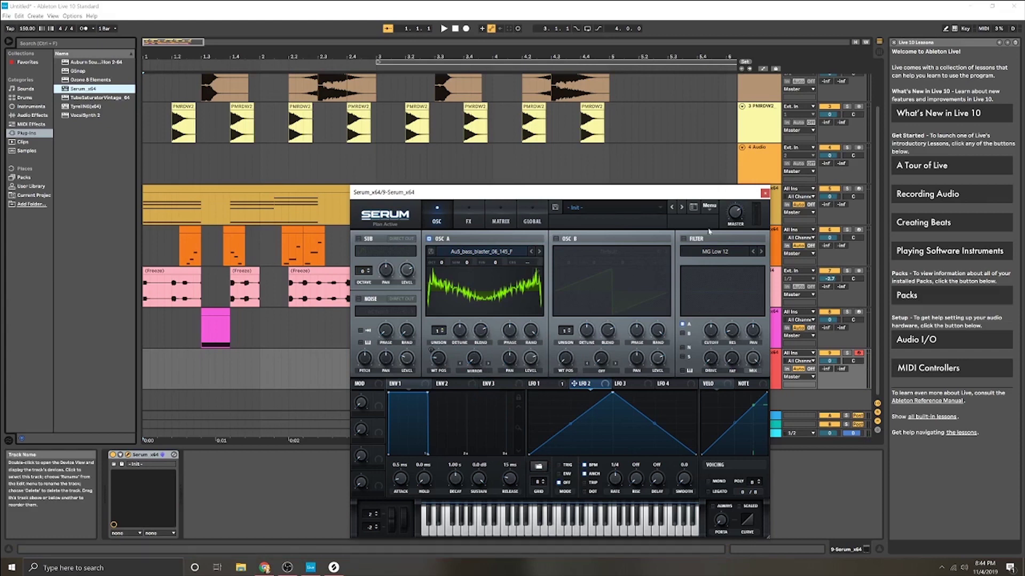
# Enable the MG Low 12 filter, modulate its lowered cutoff with LFO 2 at a 1/8 rate, and audition notes
pyautogui.click(684, 240)
pyautogui.moveTo(713, 335); pyautogui.dragTo(705, 400)
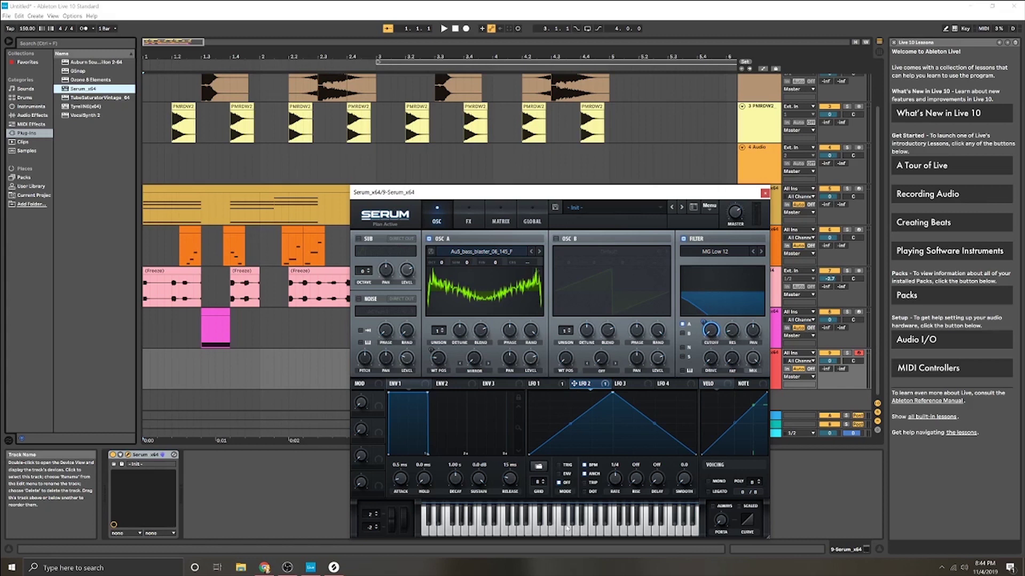
pyautogui.click(568, 528)
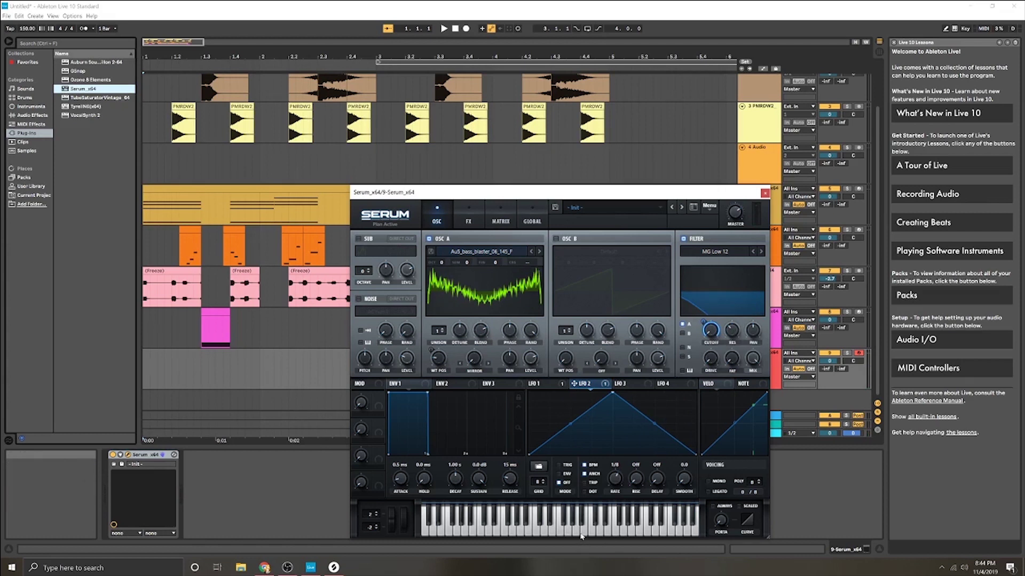
pyautogui.click(585, 533)
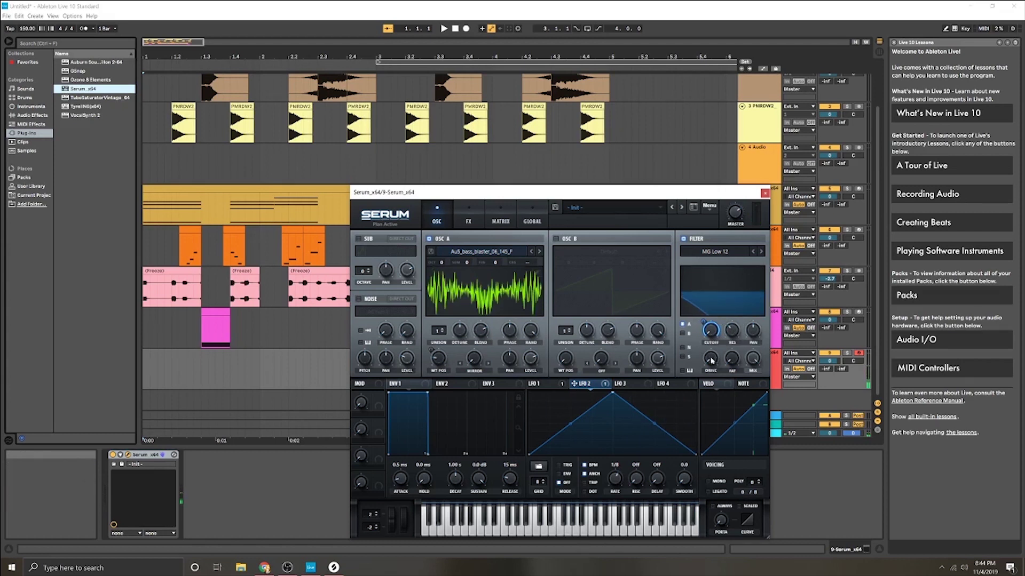
pyautogui.click(567, 536)
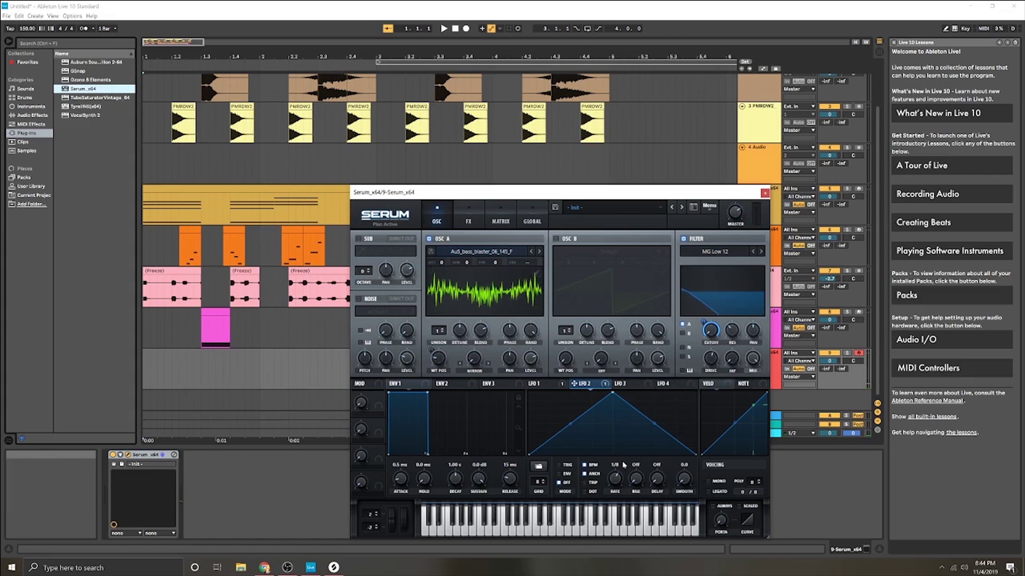
pyautogui.click(576, 530)
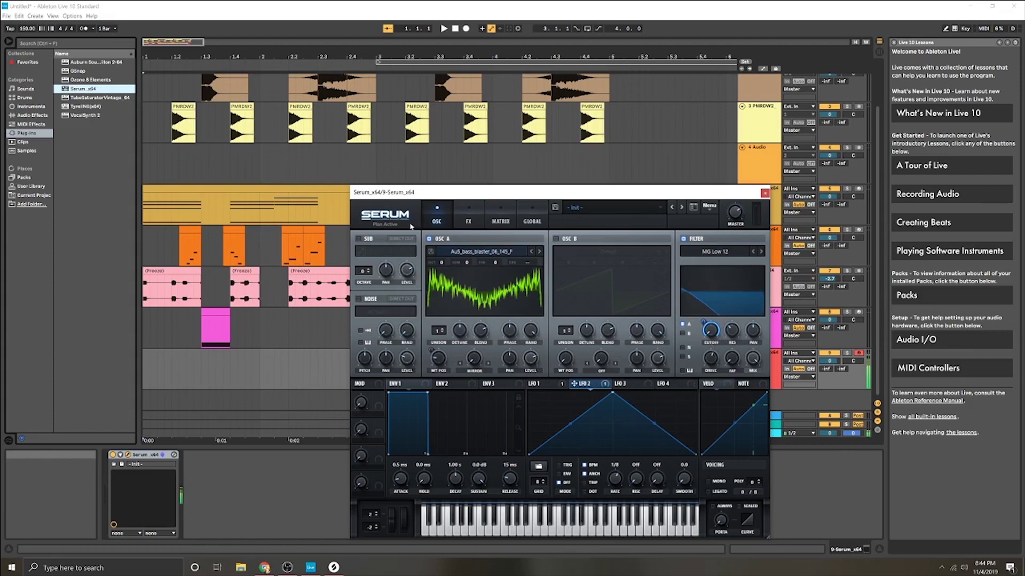
# Add Tube distortion to the Serum effects chain and raise its drive
pyautogui.click(464, 221)
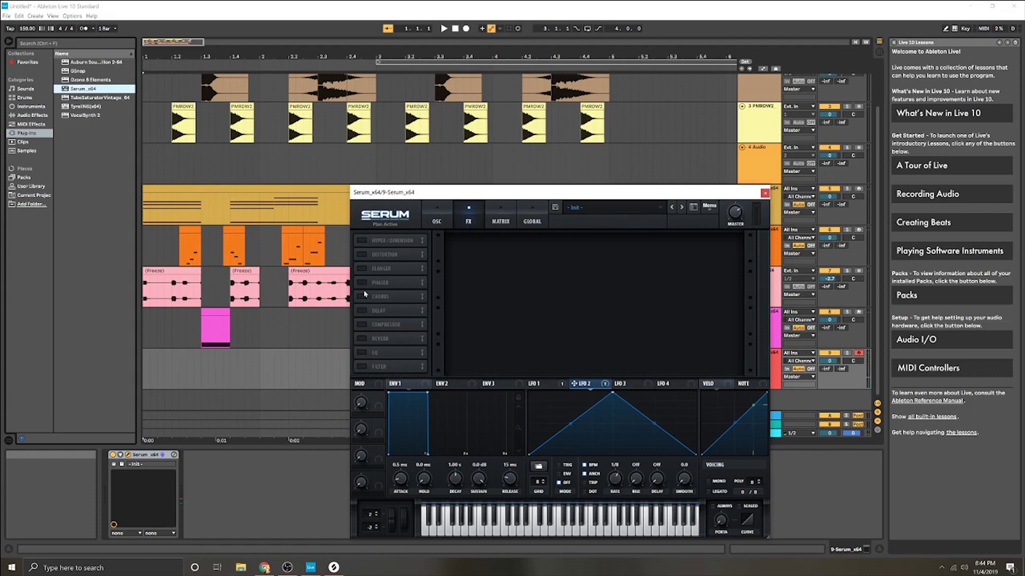
pyautogui.click(363, 254)
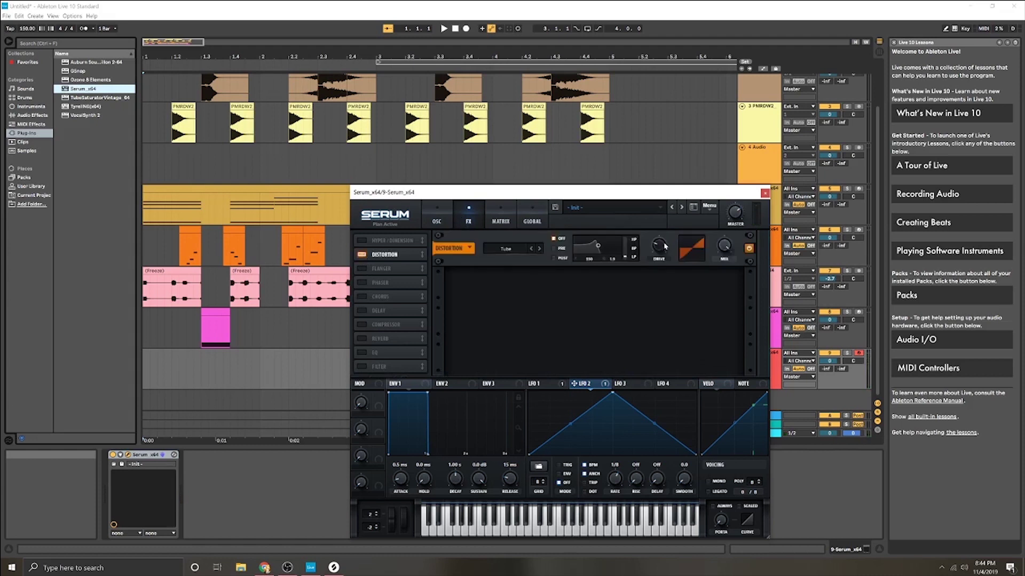
pyautogui.moveTo(665, 245); pyautogui.dragTo(680, 228)
pyautogui.moveTo(665, 249); pyautogui.dragTo(671, 232)
pyautogui.moveTo(658, 255); pyautogui.dragTo(659, 243)
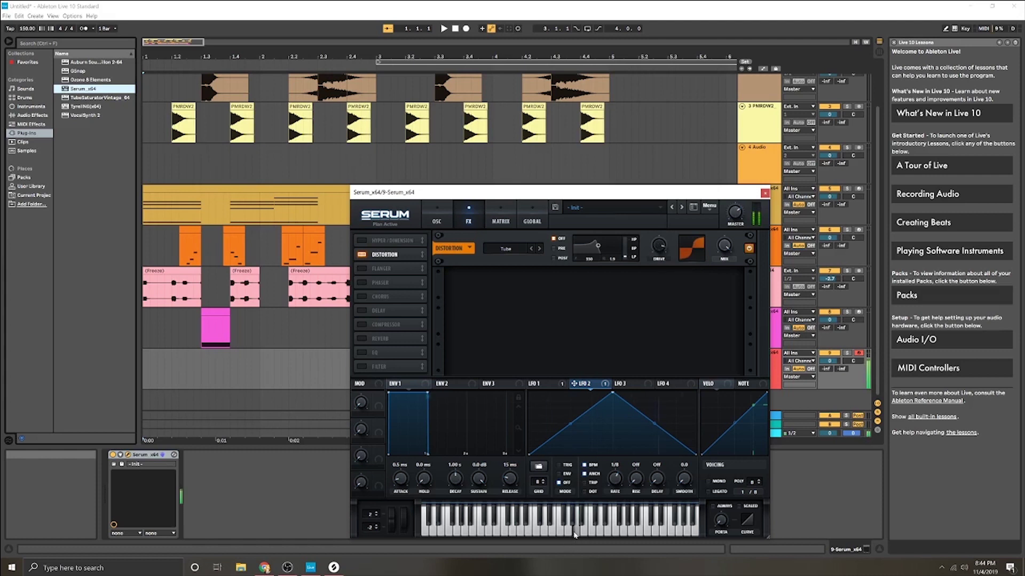
# Add a compressor after the distortion, raise its gain to about 18.3 dB, and audition several notes
pyautogui.click(362, 324)
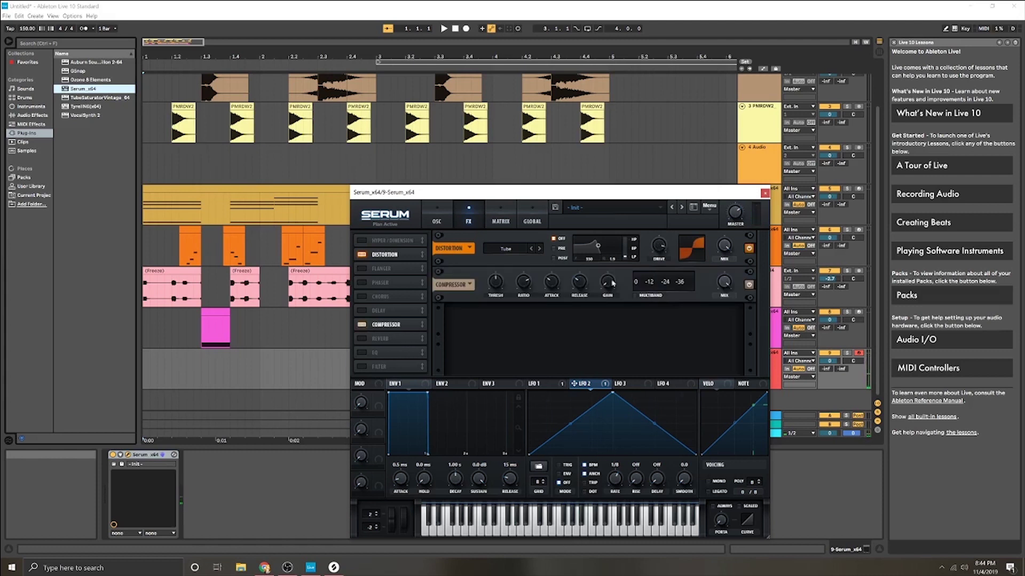
pyautogui.moveTo(613, 283); pyautogui.dragTo(620, 266)
pyautogui.click(575, 530)
pyautogui.moveTo(607, 283)
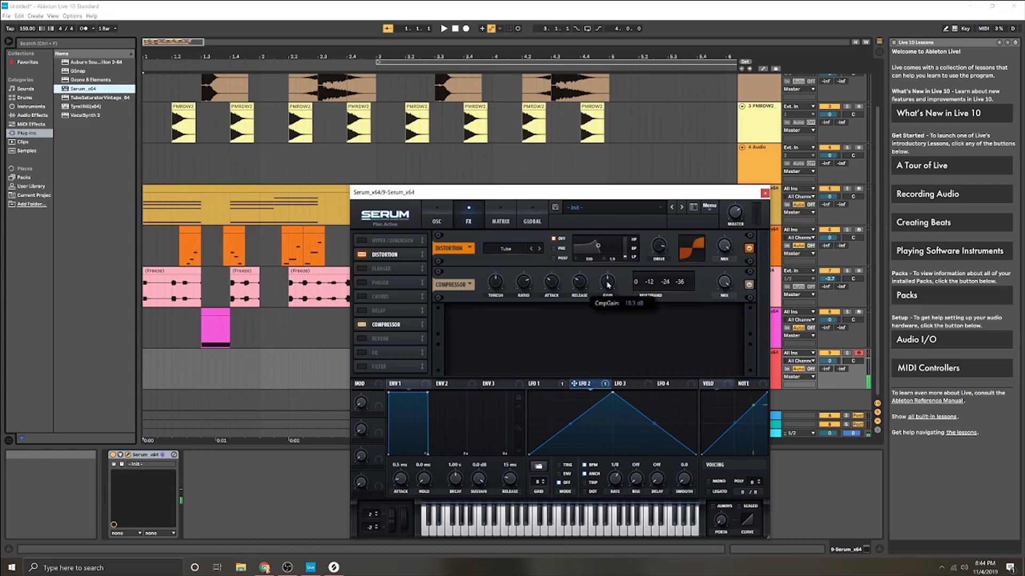
pyautogui.click(541, 533)
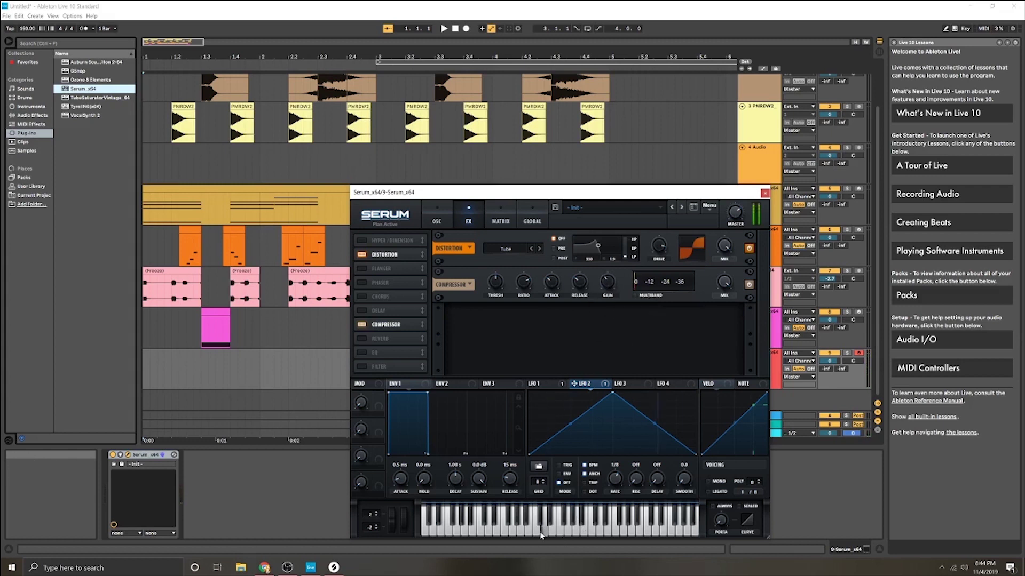
pyautogui.moveTo(739, 214)
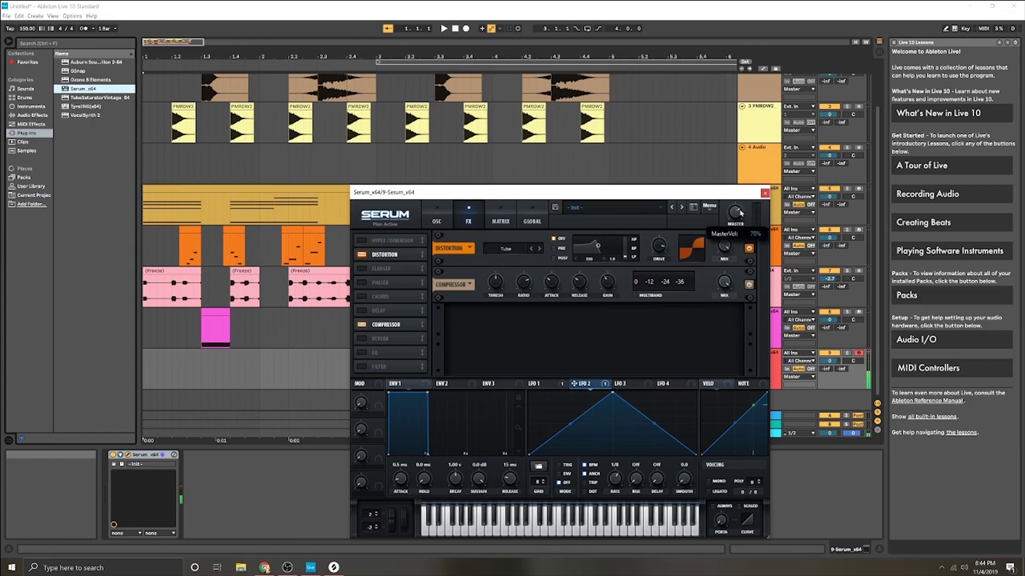
pyautogui.click(553, 534)
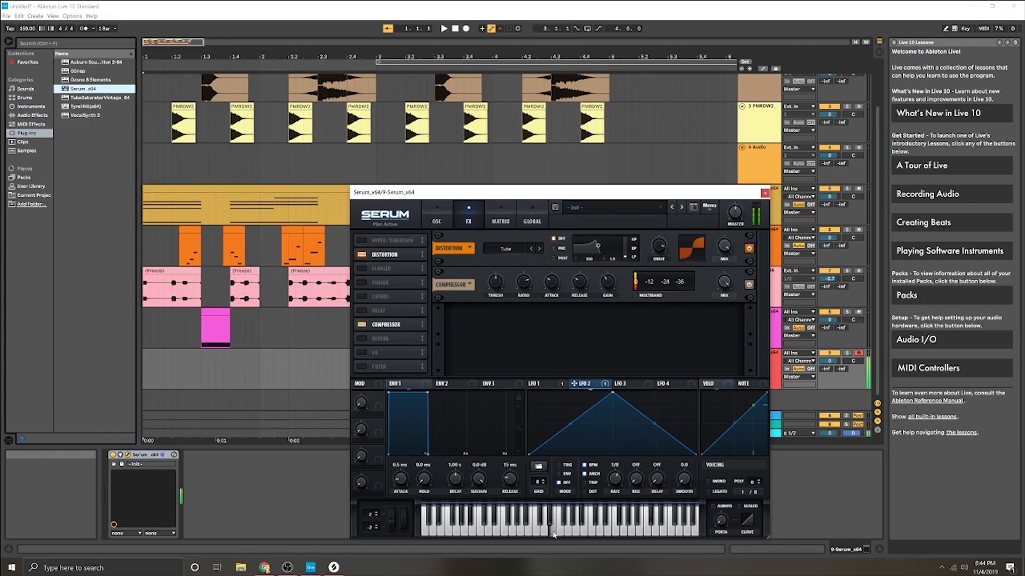
pyautogui.moveTo(741, 214)
pyautogui.click(583, 531)
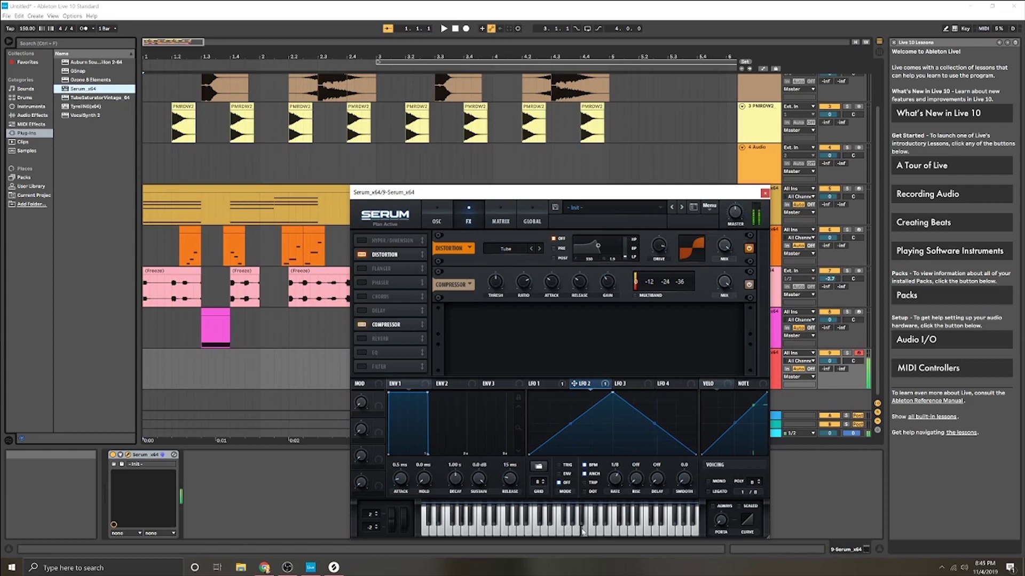
# Add a reverb after the compressor in the Serum effects chain, audition several notes, and close the plug-in window
pyautogui.click(362, 338)
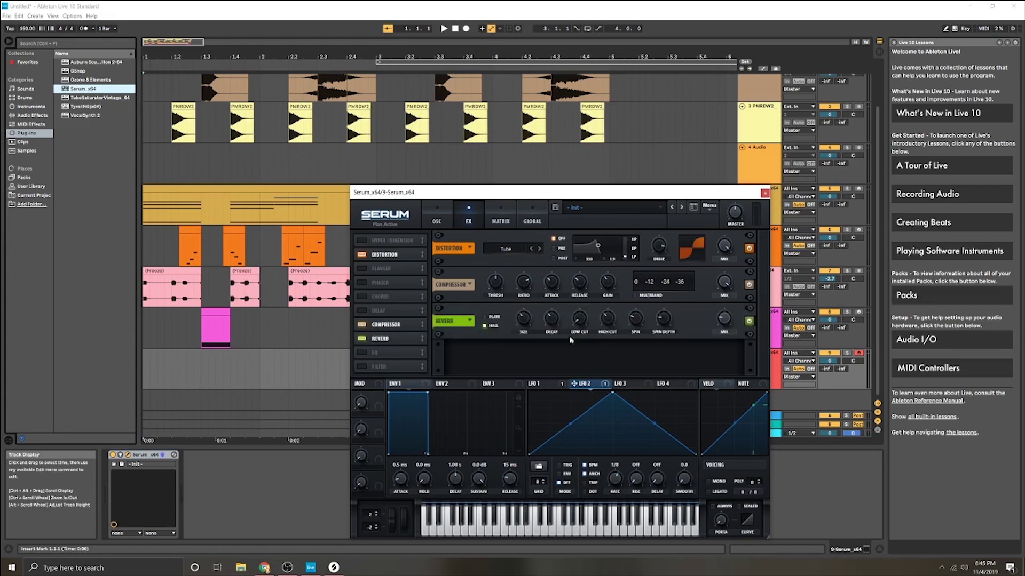
pyautogui.click(601, 536)
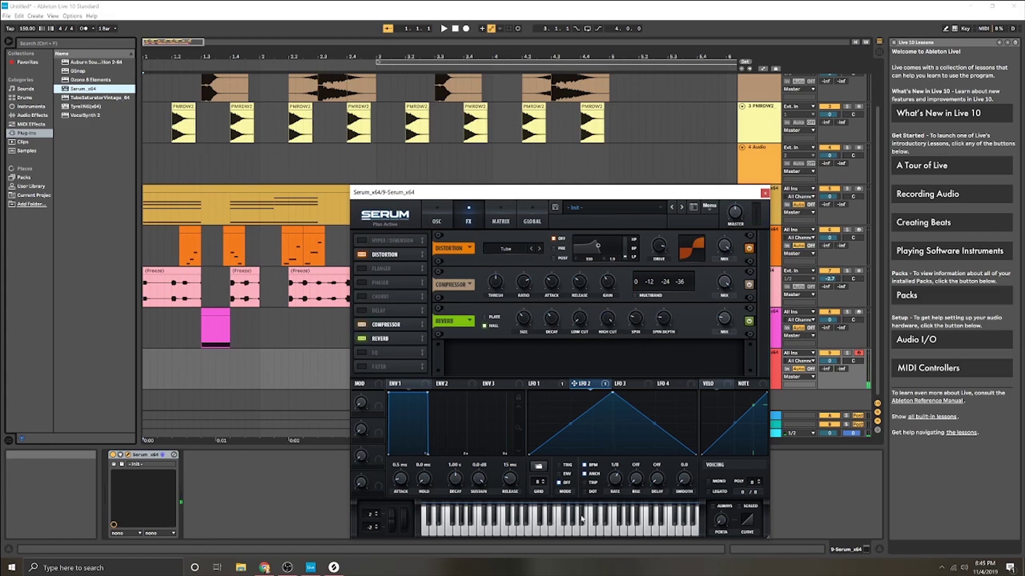
pyautogui.click(576, 536)
pyautogui.click(576, 536)
pyautogui.click(562, 532)
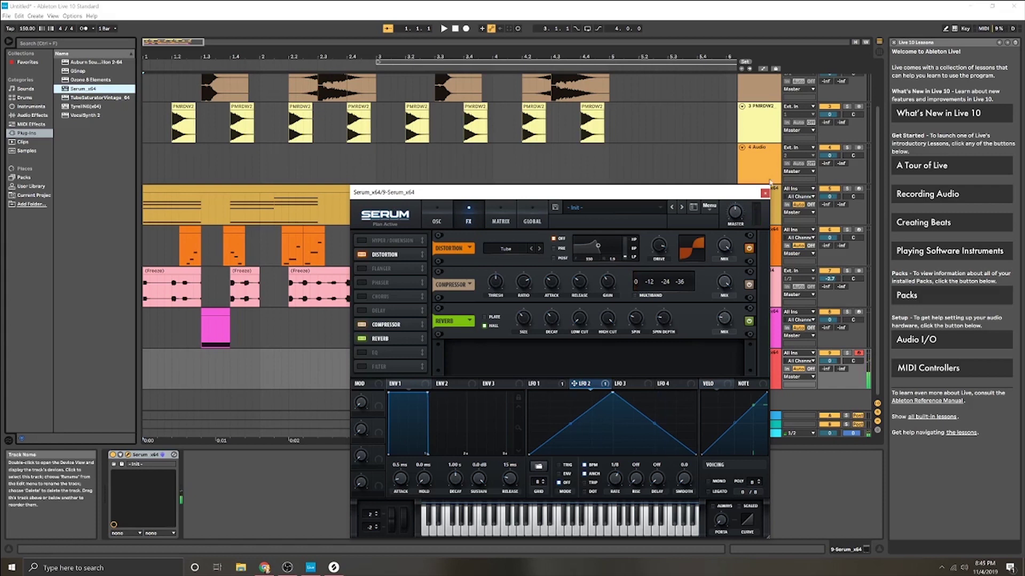
pyautogui.click(765, 193)
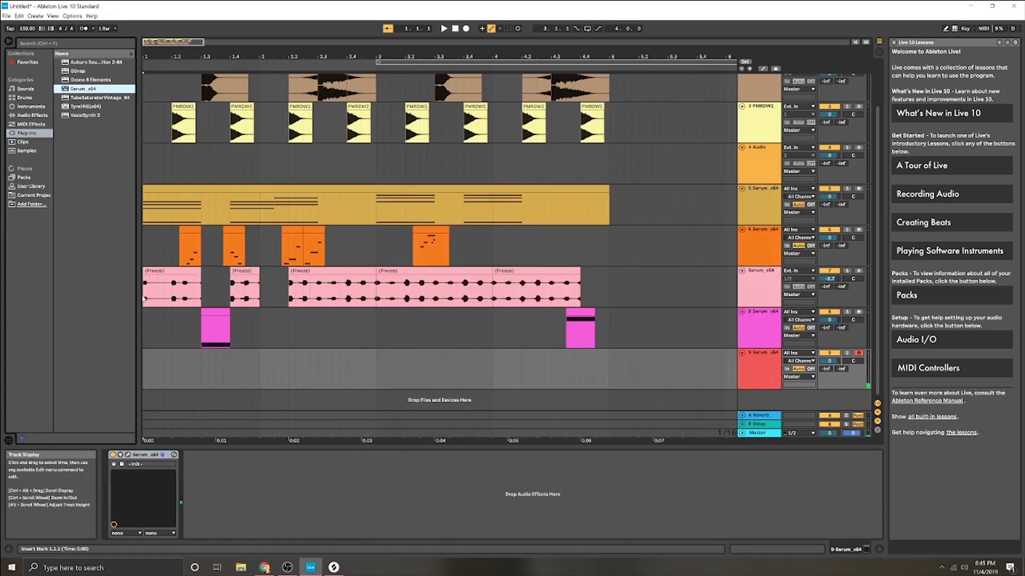
# Play the arrangement from the start to hear the new Serum bass in context with the other tracks
pyautogui.click(144, 292)
pyautogui.press('space')
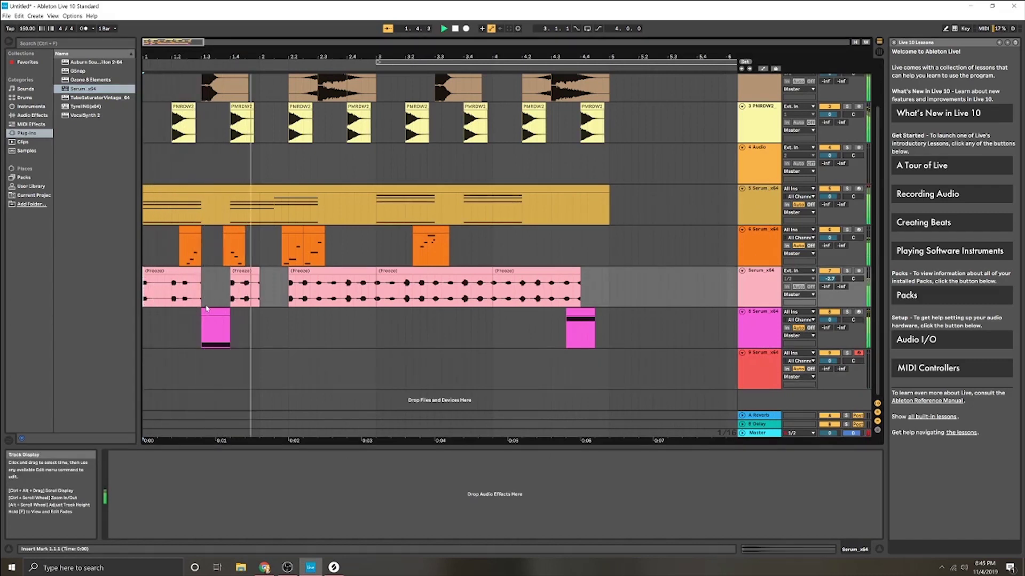
pyautogui.press('space')
pyautogui.press('space')
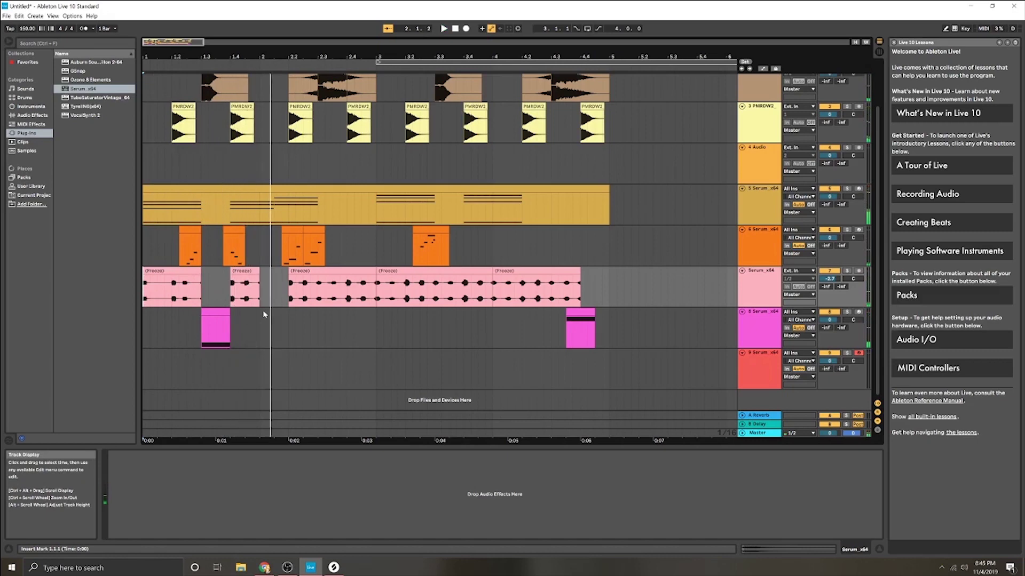
pyautogui.press('space')
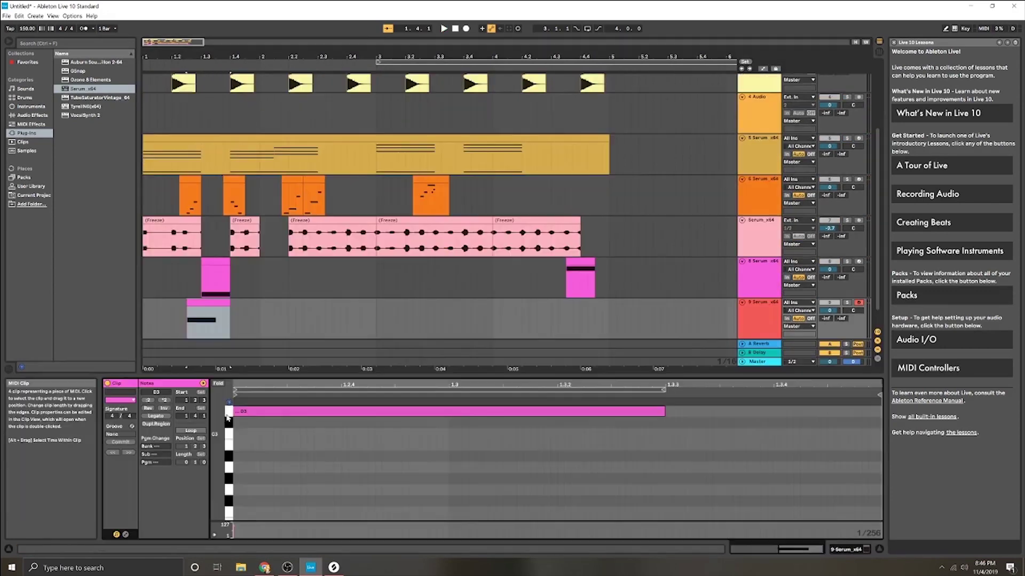
pyautogui.click(148, 291)
pyautogui.press('space')
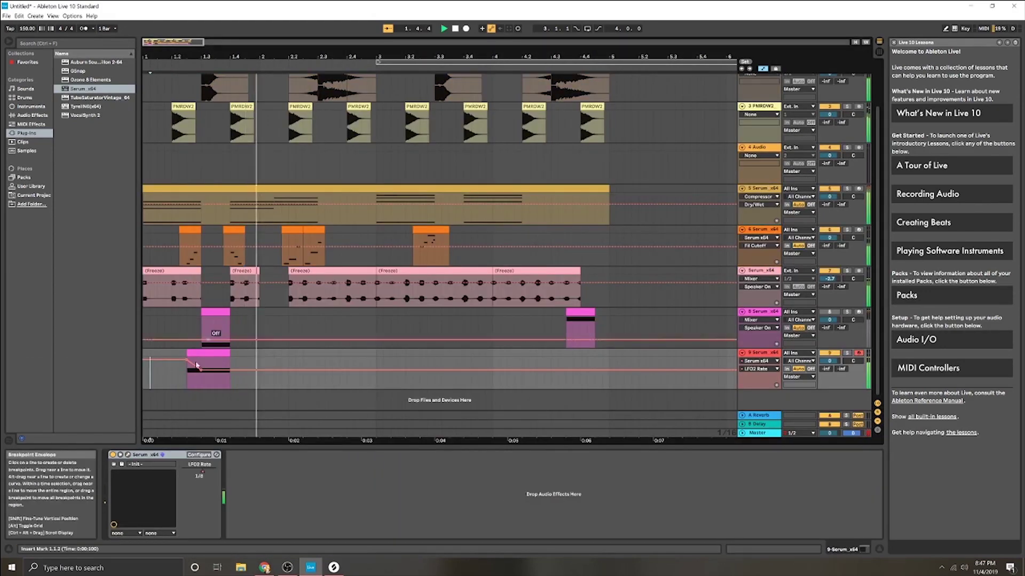
# Add another copy of the bass clip in bar 2 on track 9 and lower its D4 note by two semitones
pyautogui.moveTo(221, 352); pyautogui.dragTo(343, 352)
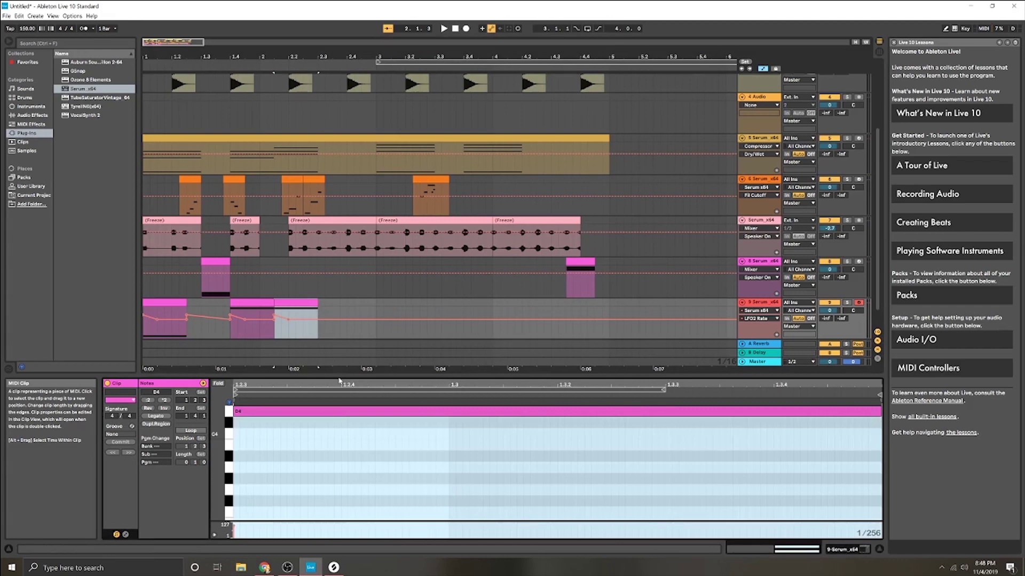
pyautogui.click(342, 412)
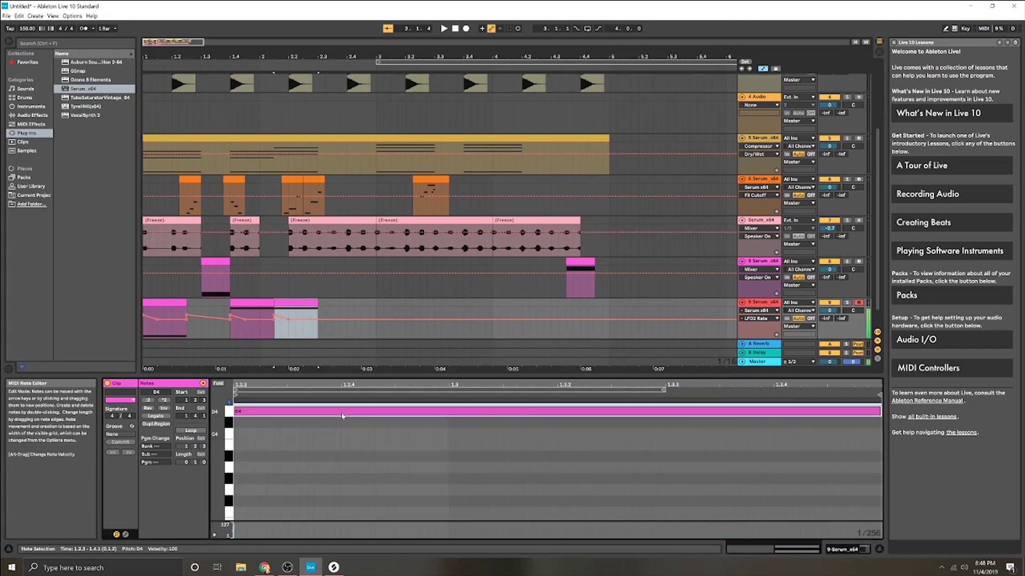
pyautogui.press('Down')
pyautogui.press('Down')
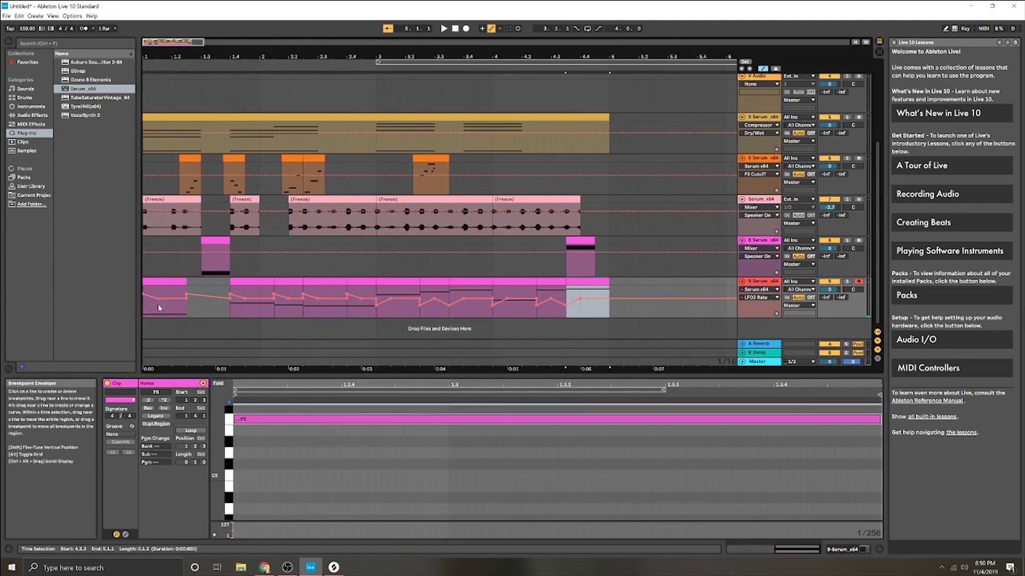
# Play the arrangement from the start to check the extended bass line on track 9
pyautogui.click(147, 316)
pyautogui.press('space')
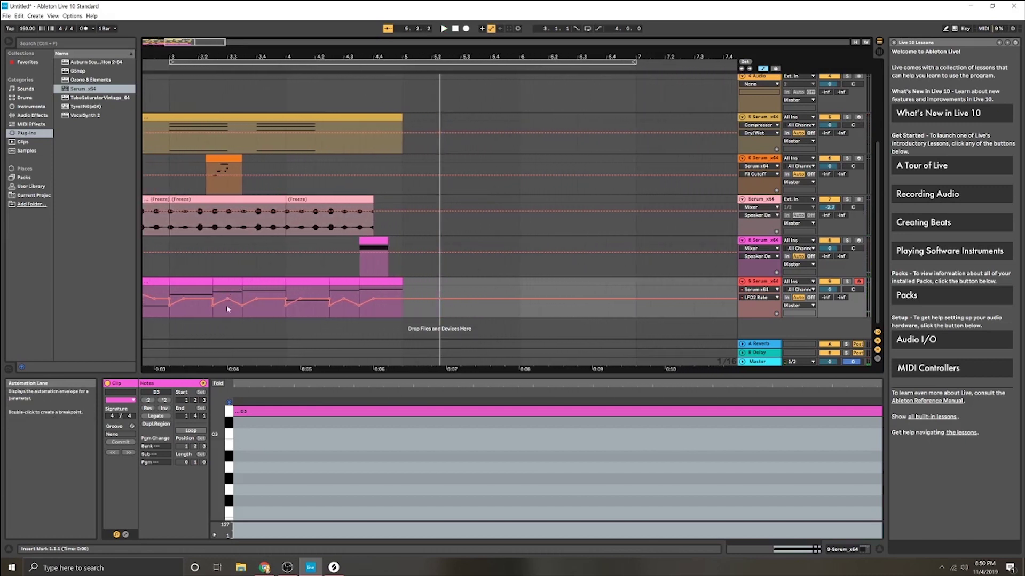
pyautogui.hscroll(-6, 227, 299)
pyautogui.hscroll(-2, 205, 286)
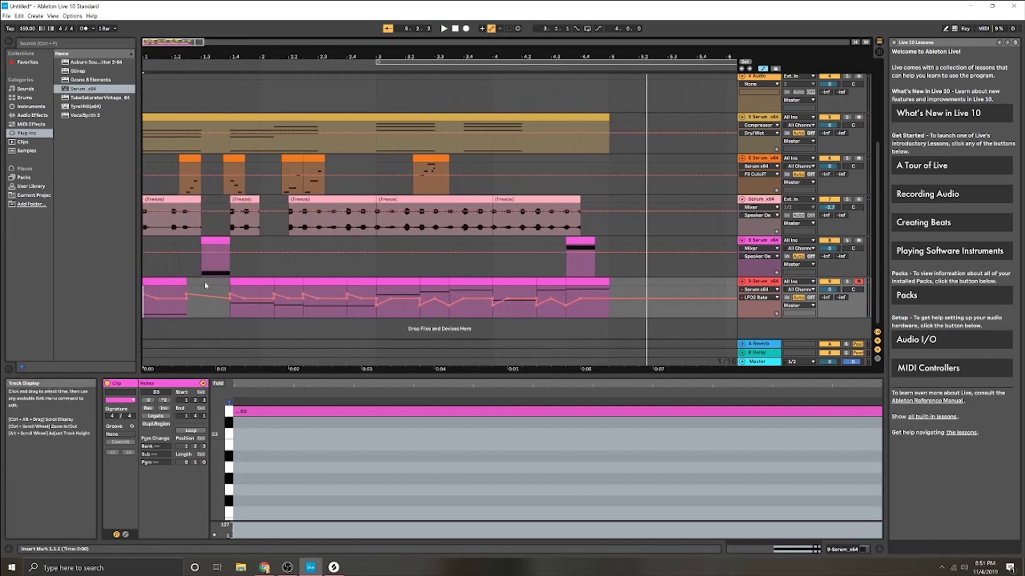
# Copy track 9's bass clips and their automation from bars 1 and 2 over the clips in bars 3 and 4
pyautogui.click(168, 280)
pyautogui.keyDown('shift'); pyautogui.click(358, 284); pyautogui.keyUp('shift')
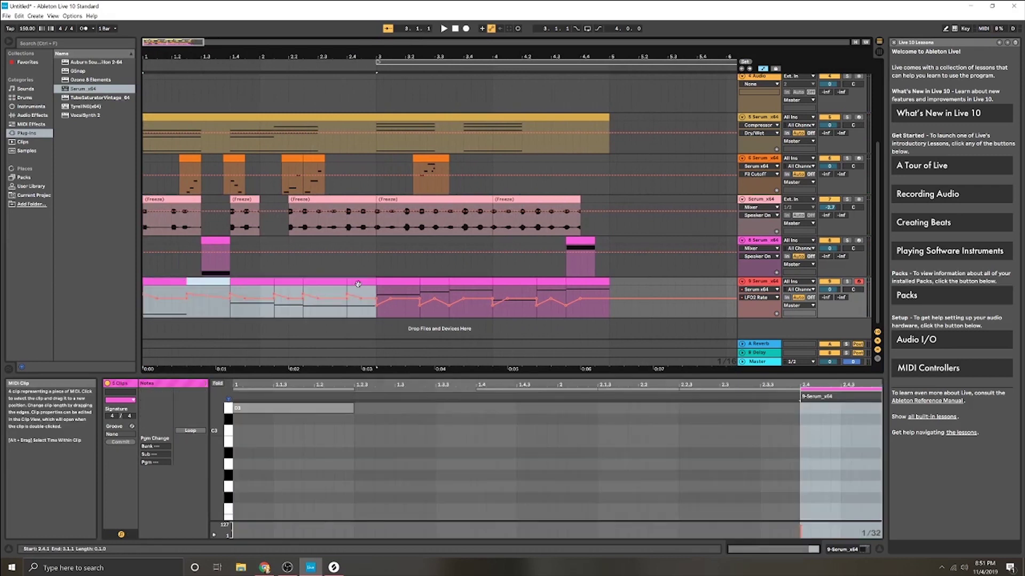
pyautogui.moveTo(358, 284); pyautogui.dragTo(597, 283)
pyautogui.click(492, 316)
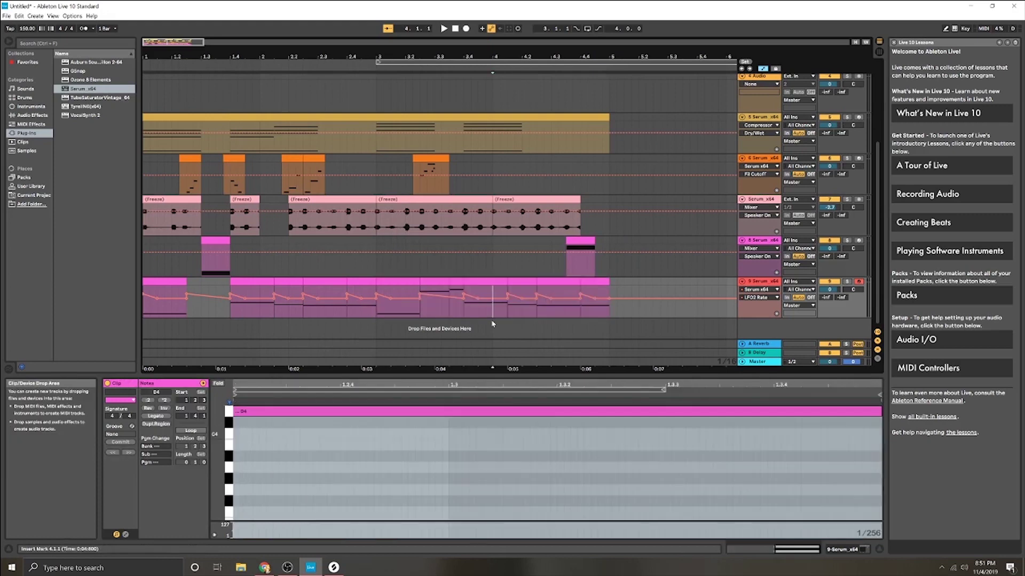
# Raise the note pitches in track 9's bass clips near the end of bar 4, moving the last clip's note to B4
pyautogui.click(477, 283)
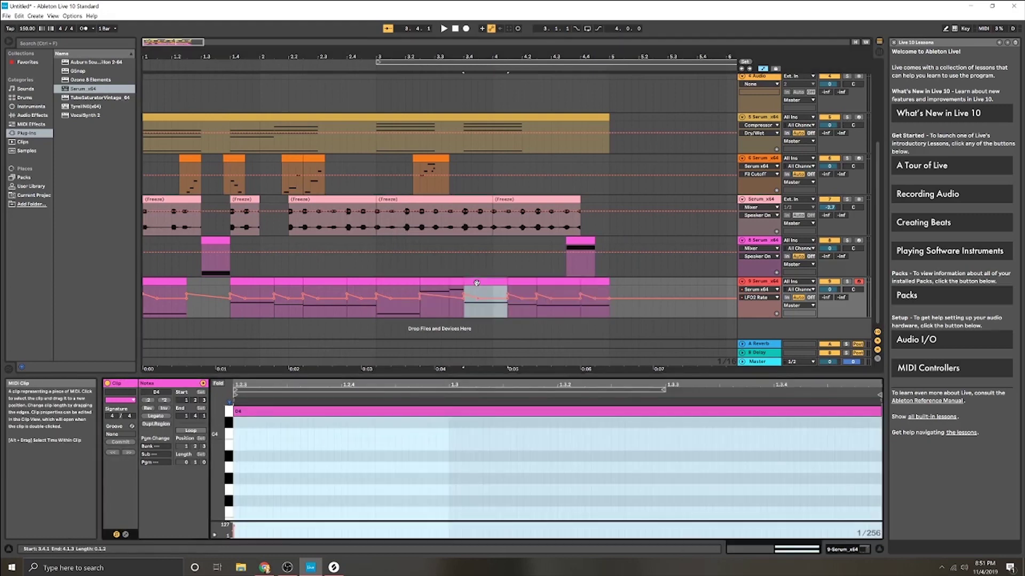
pyautogui.moveTo(473, 414); pyautogui.dragTo(448, 411)
pyautogui.click(522, 282)
pyautogui.click(559, 281)
pyautogui.moveTo(407, 444); pyautogui.dragTo(405, 401)
pyautogui.click(594, 281)
pyautogui.moveTo(481, 444); pyautogui.dragTo(481, 408)
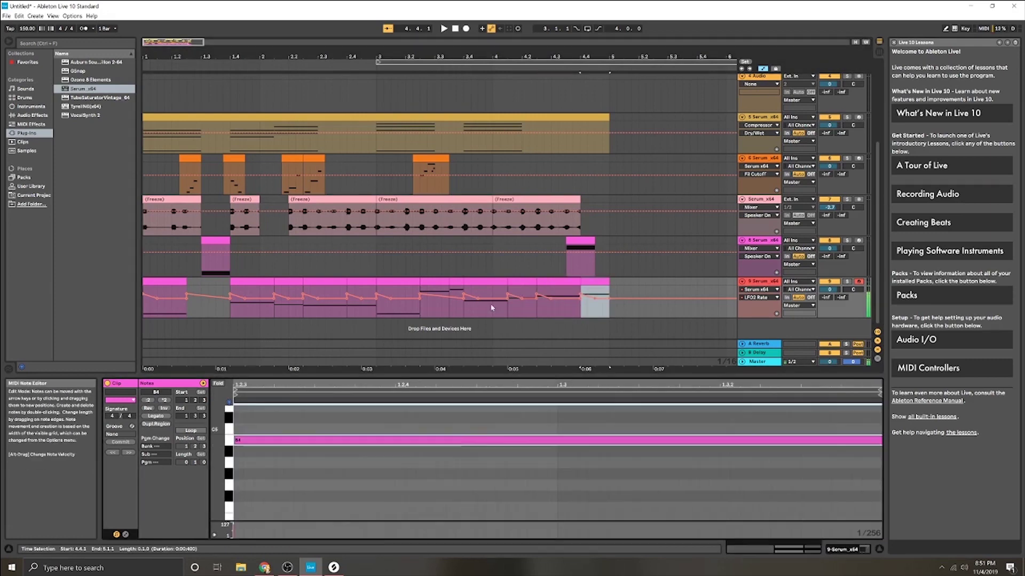
# Play the arrangement from the start to check the repitched bass clips
pyautogui.click(155, 300)
pyautogui.press('space')
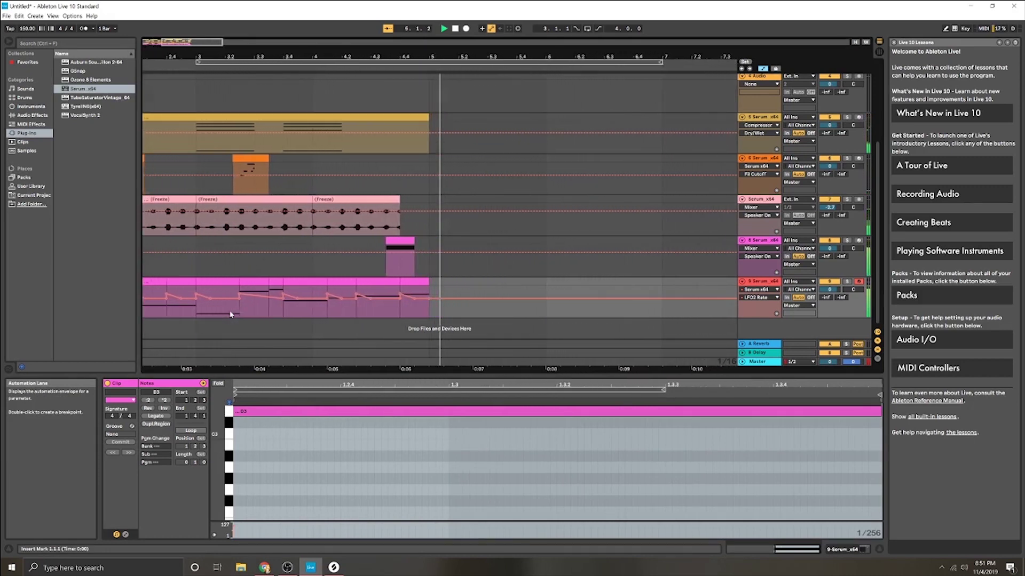
pyautogui.press('space')
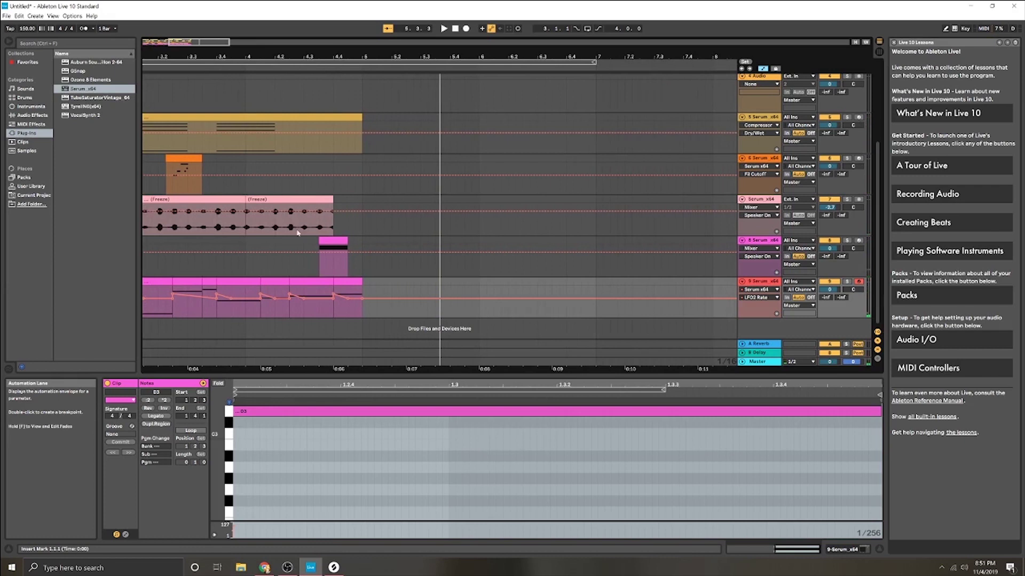
# Select the entire four-bar arrangement across all tracks and duplicate it directly after the original
pyautogui.hscroll(-4, 298, 233)
pyautogui.scroll(-10, 297, 233)
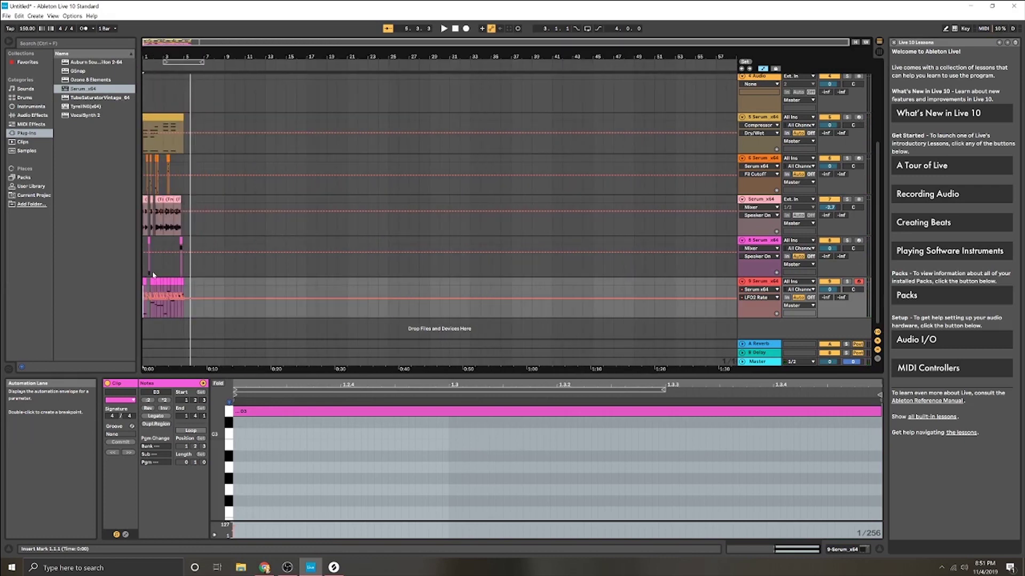
pyautogui.click(237, 262)
pyautogui.hotkey('ctrl', 'a')
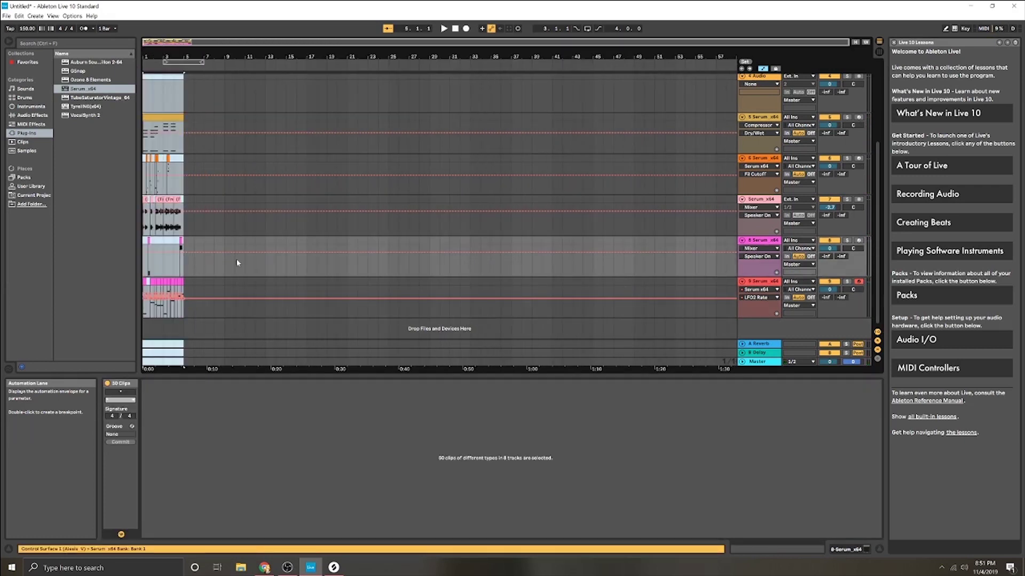
pyautogui.hotkey('ctrl', 'd')
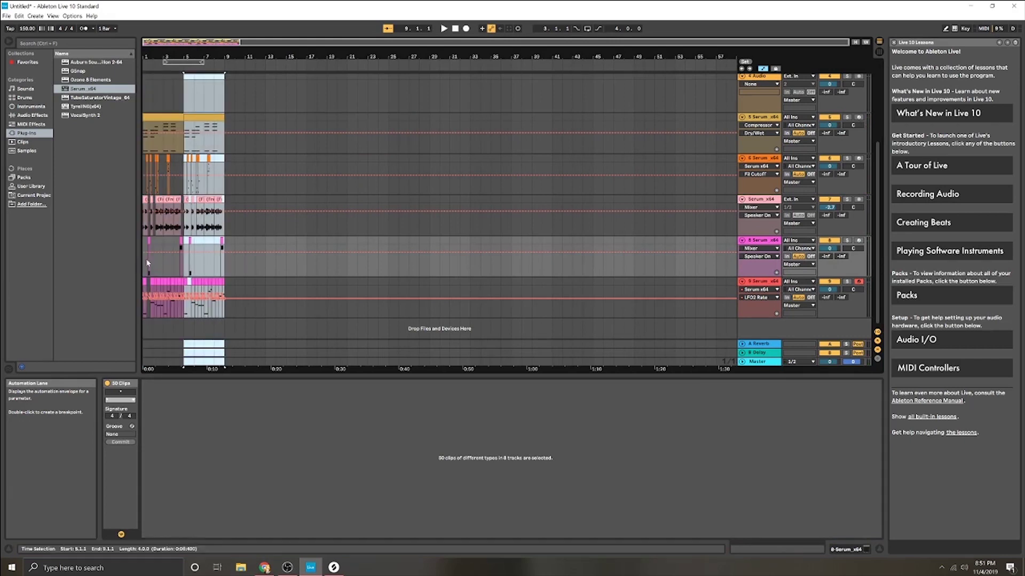
# Play the full eight-bar arrangement from the start
pyautogui.click(143, 273)
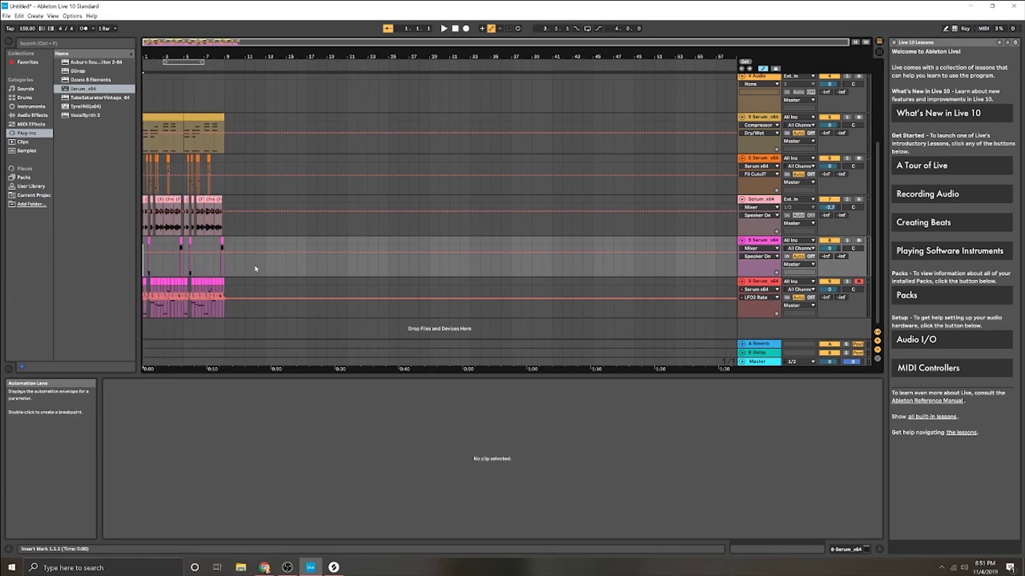
pyautogui.press('space')
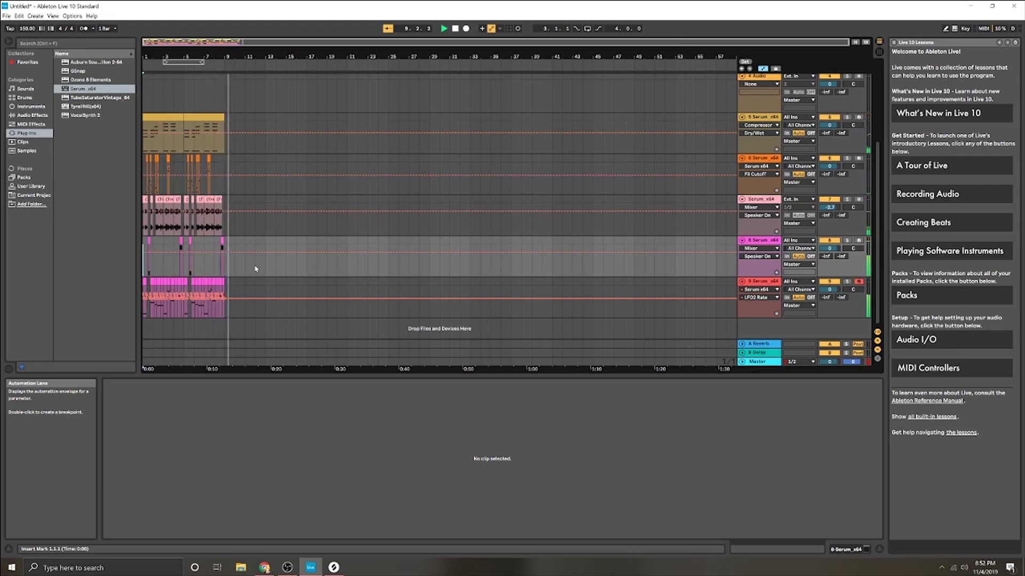
pyautogui.press('space')
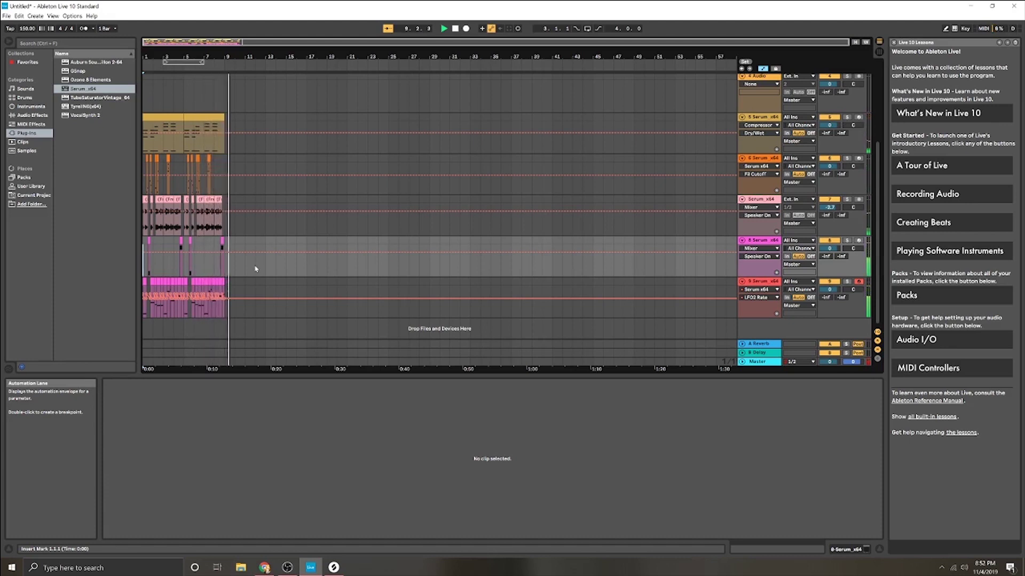
pyautogui.press('space')
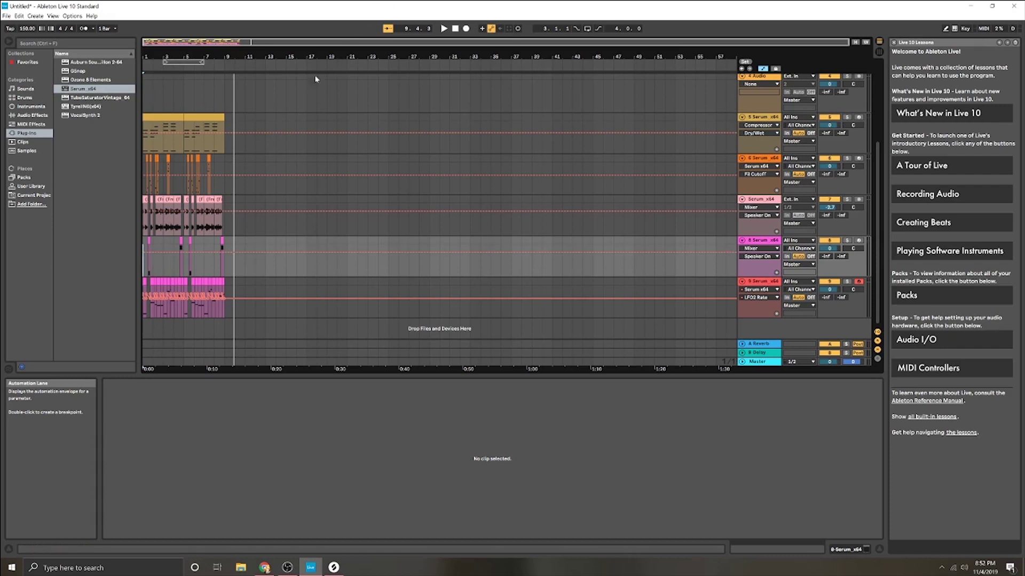
pyautogui.click(147, 149)
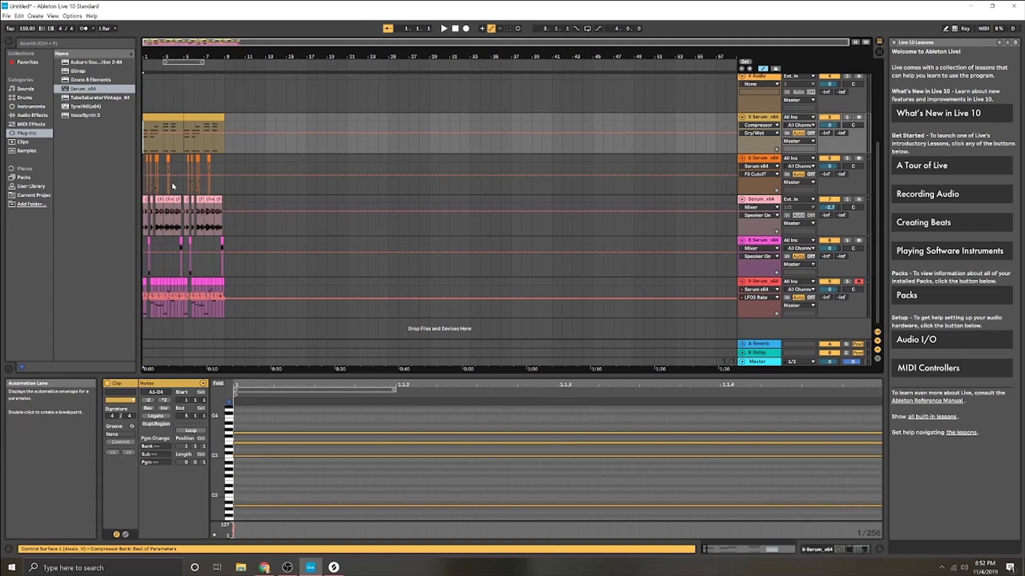
pyautogui.scroll(3, 171, 186)
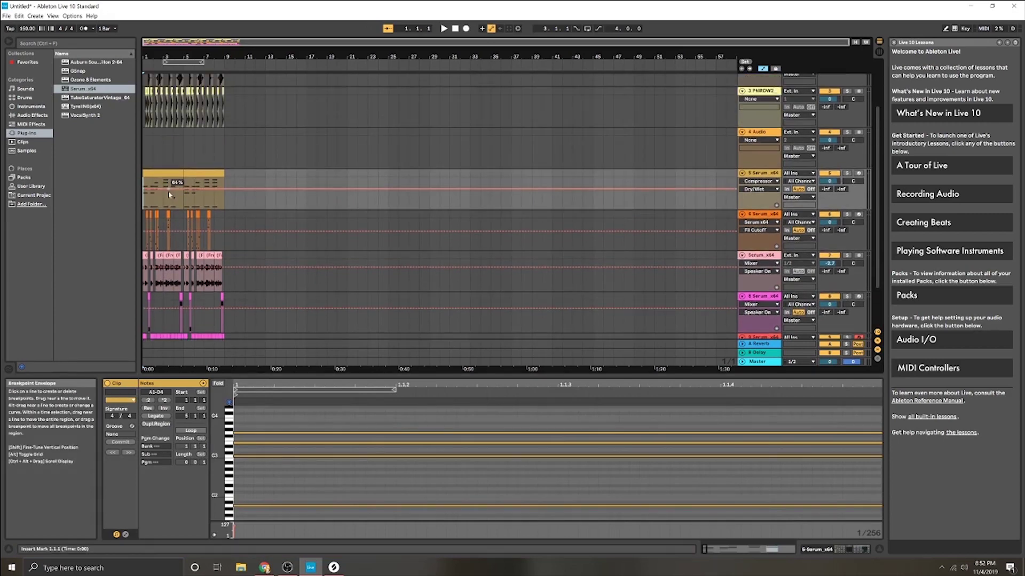
pyautogui.scroll(4, 169, 195)
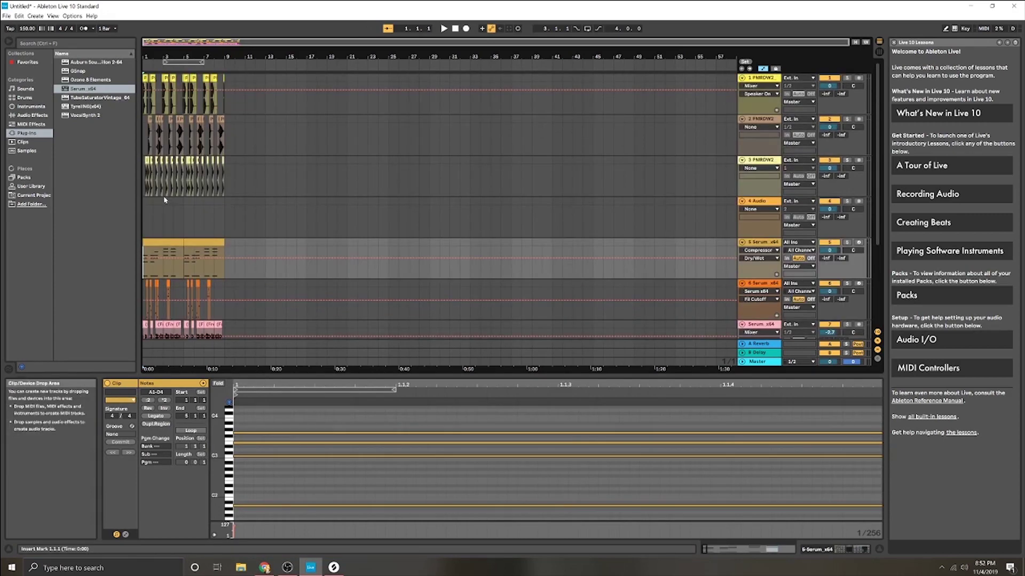
pyautogui.click(147, 225)
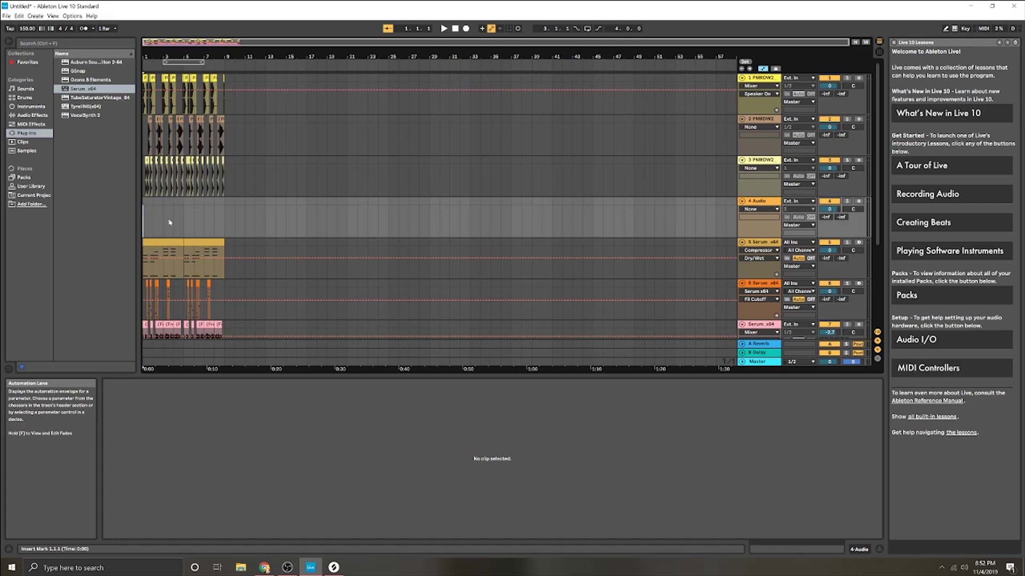
pyautogui.scroll(-3, 169, 223)
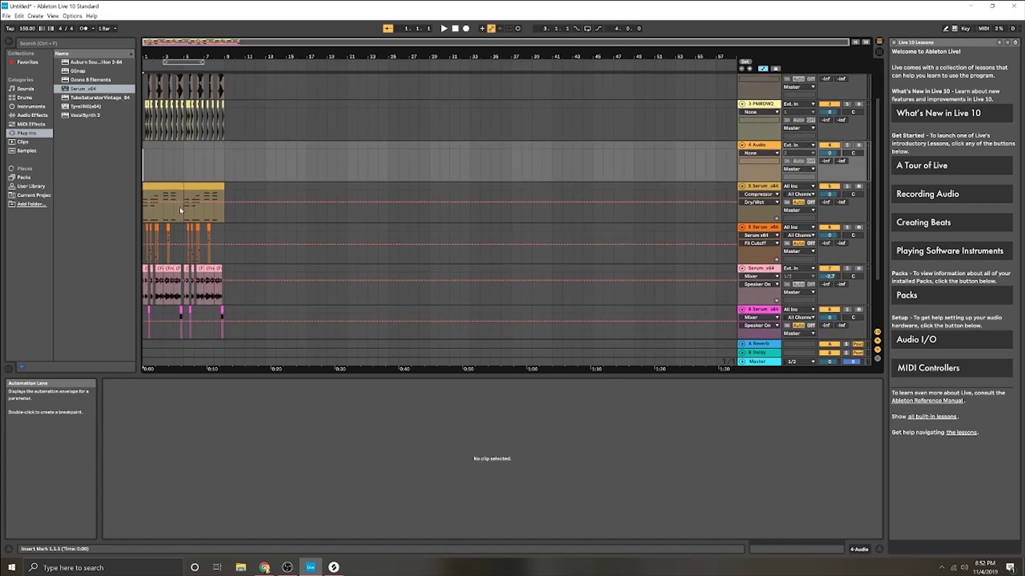
pyautogui.scroll(-2, 180, 210)
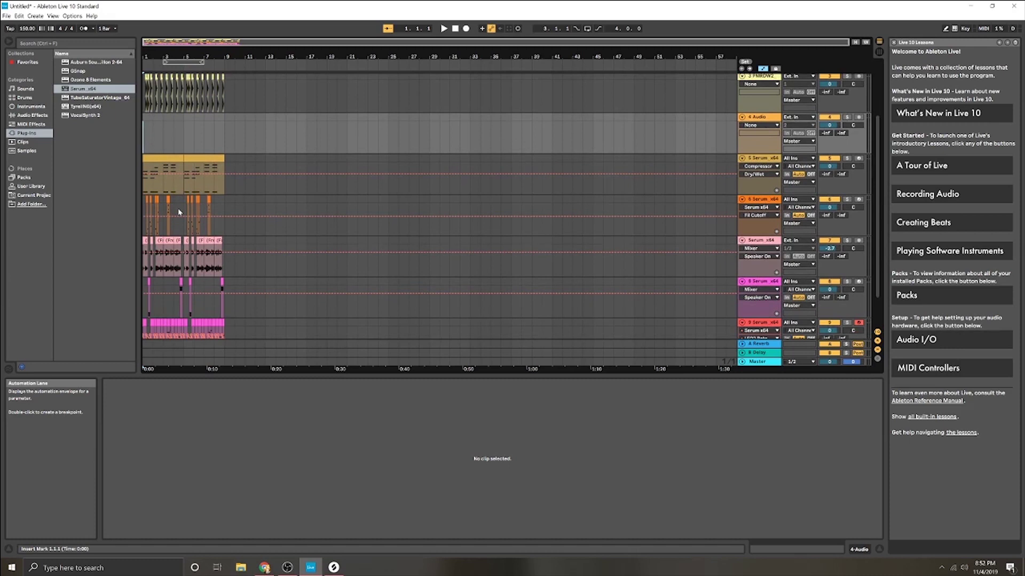
pyautogui.click(144, 184)
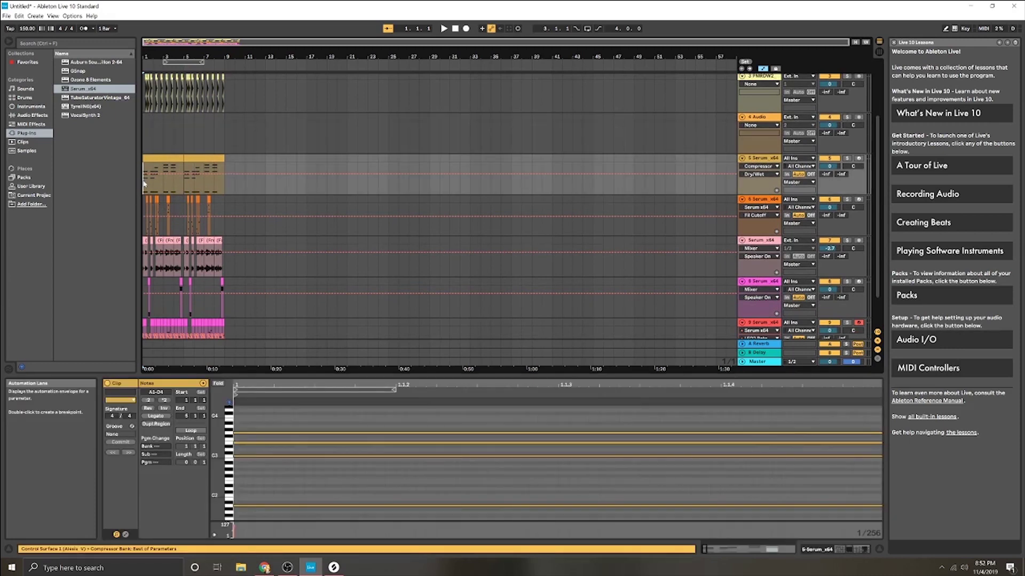